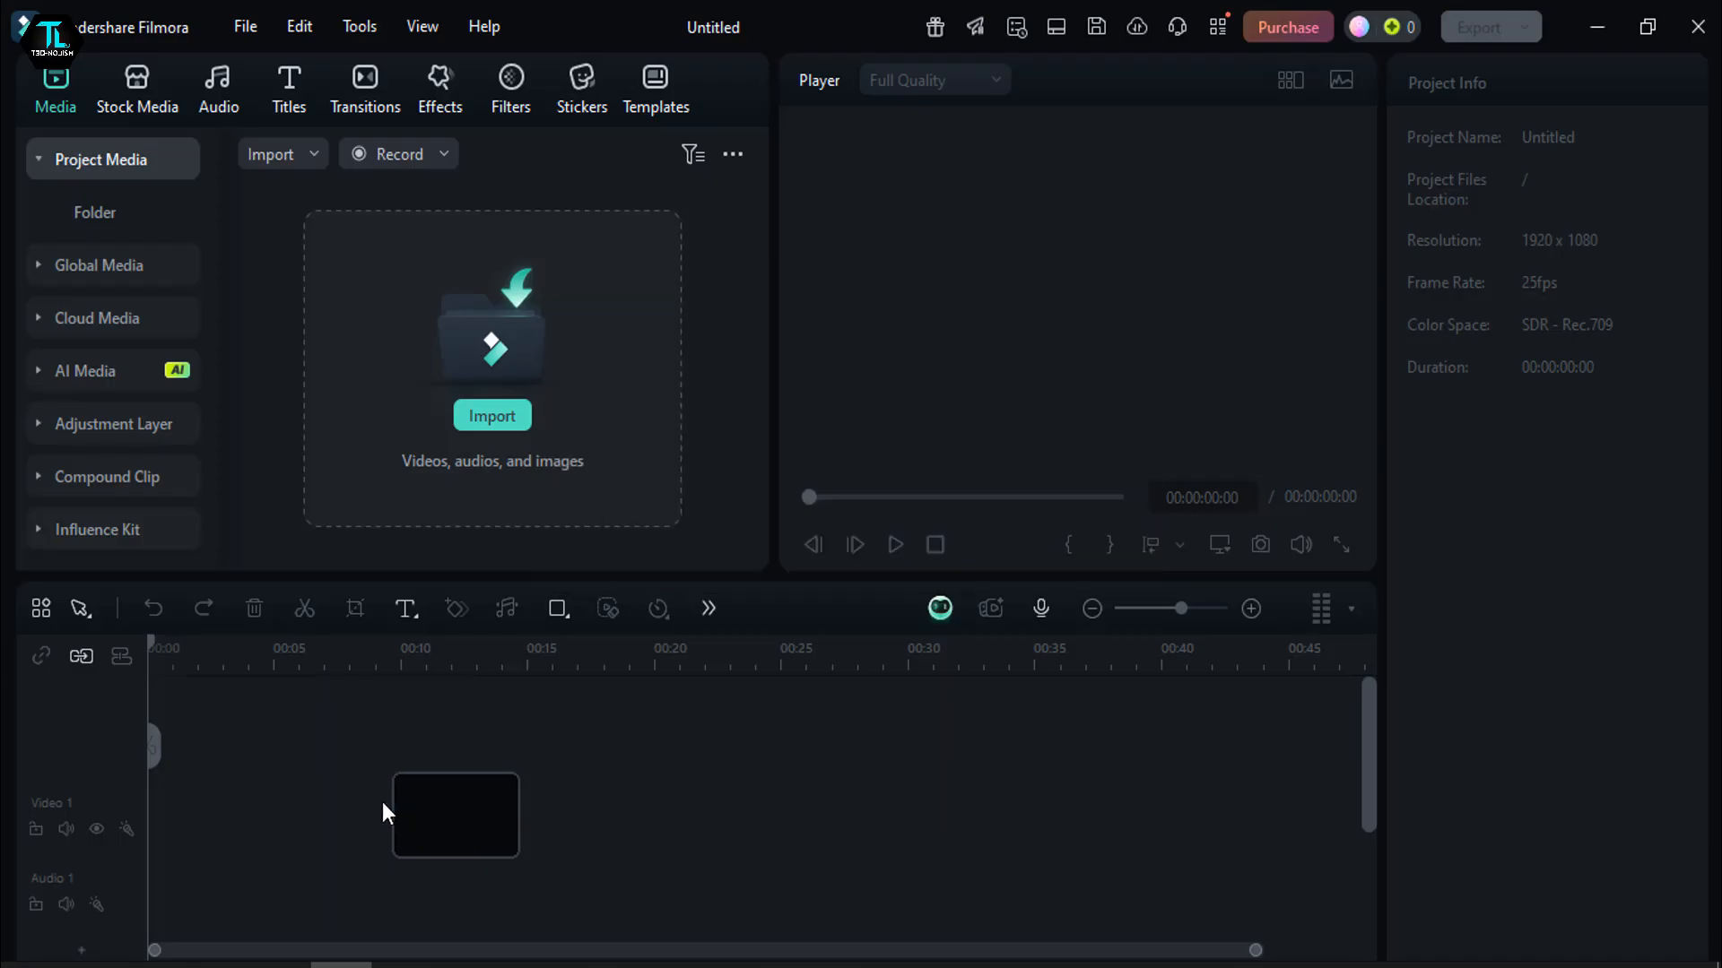
# - Place the iPhone-17-Pro image at the start of the Video 1 track and move the playhead to 00:00:03:00
pyautogui.moveTo(447, 817); pyautogui.dragTo(201, 821)
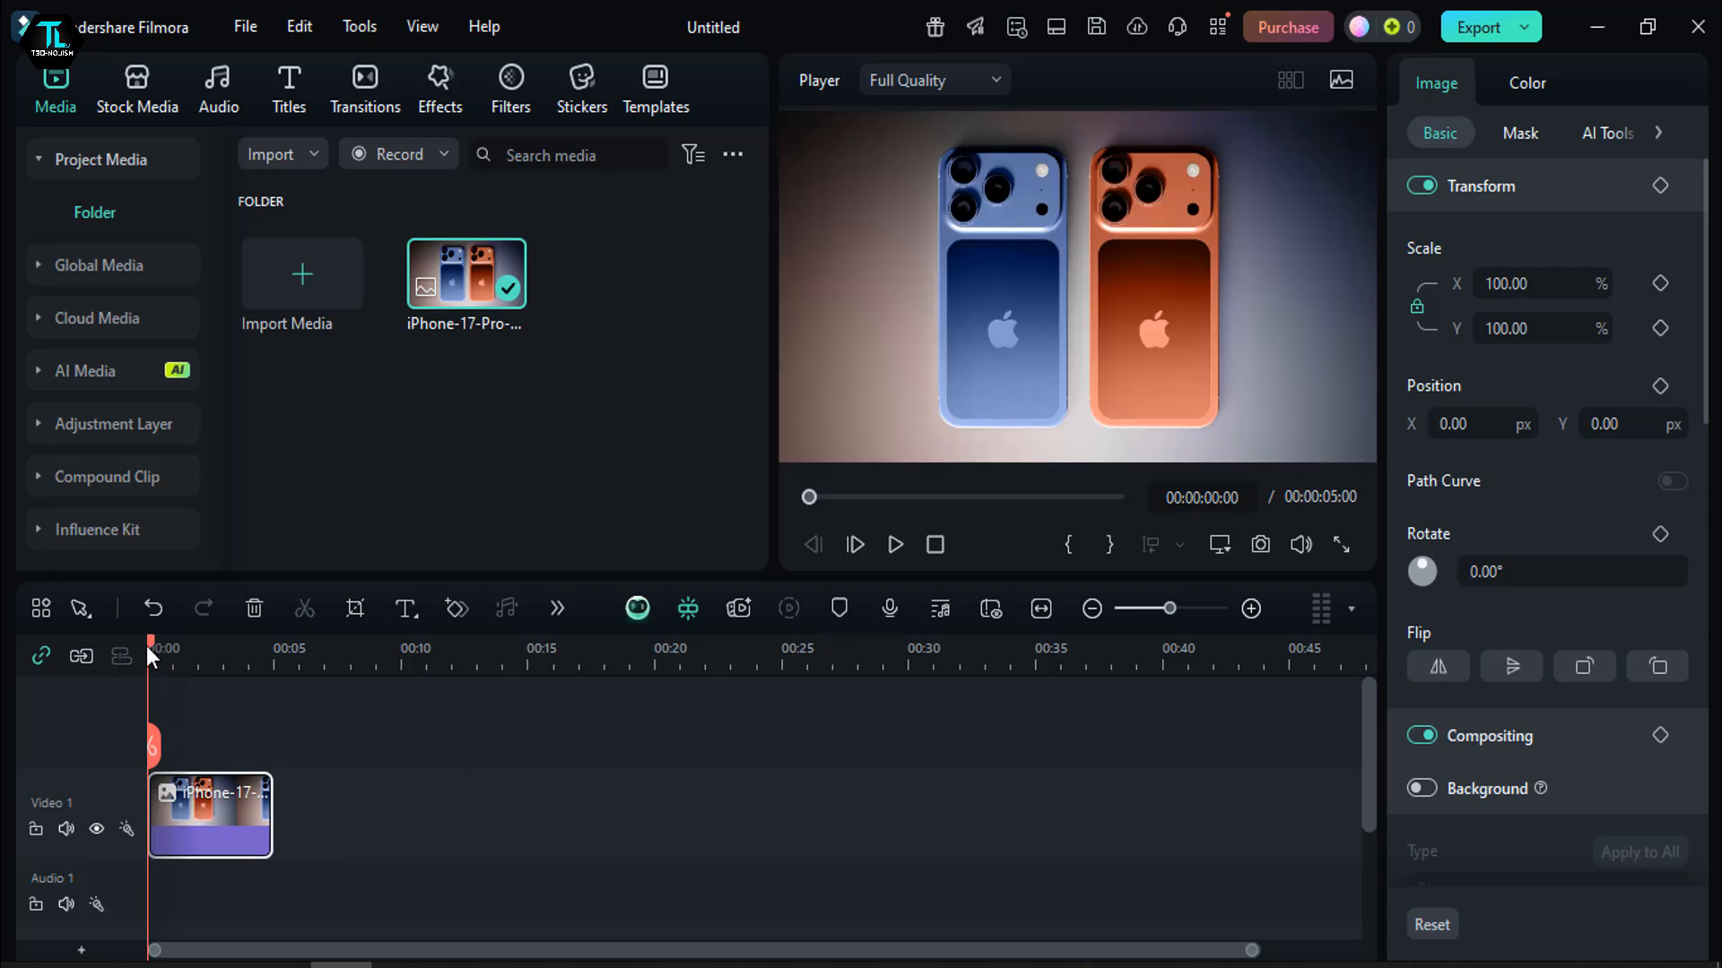
pyautogui.moveTo(149, 657); pyautogui.dragTo(226, 703)
pyautogui.scroll(-2, 107, 753)
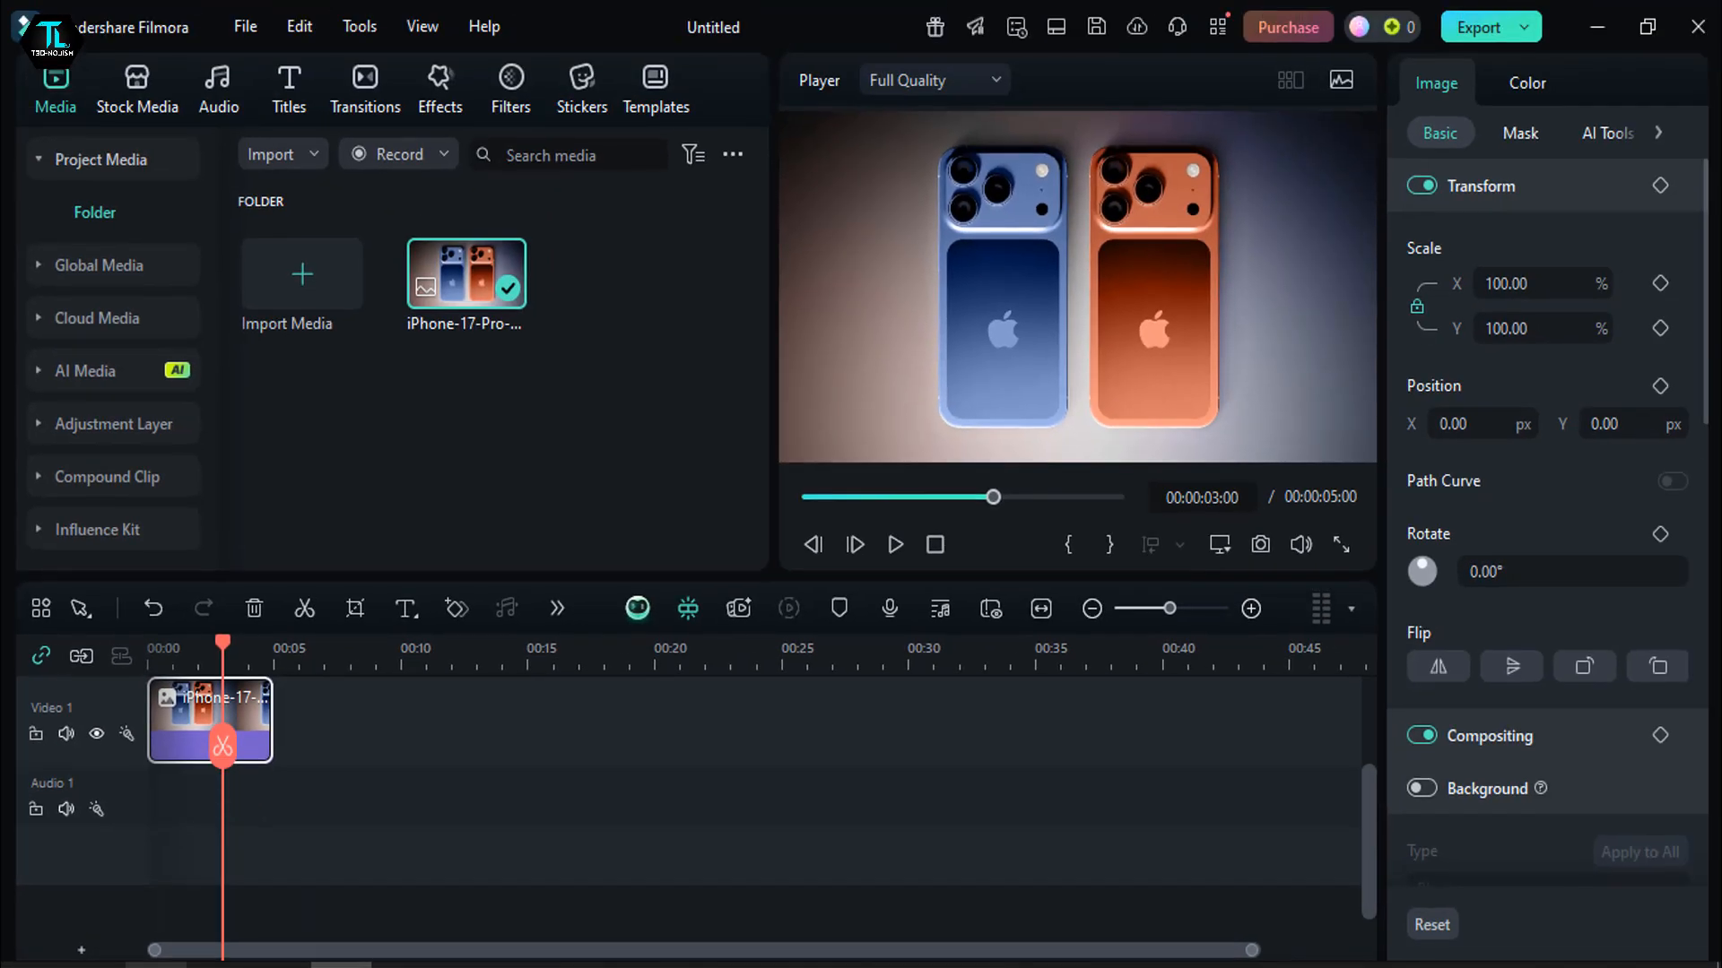
# - Add the Filmora Tutorial video at the start of Video 1 and stack the iPhone image above it on Video 2
pyautogui.click(156, 966)
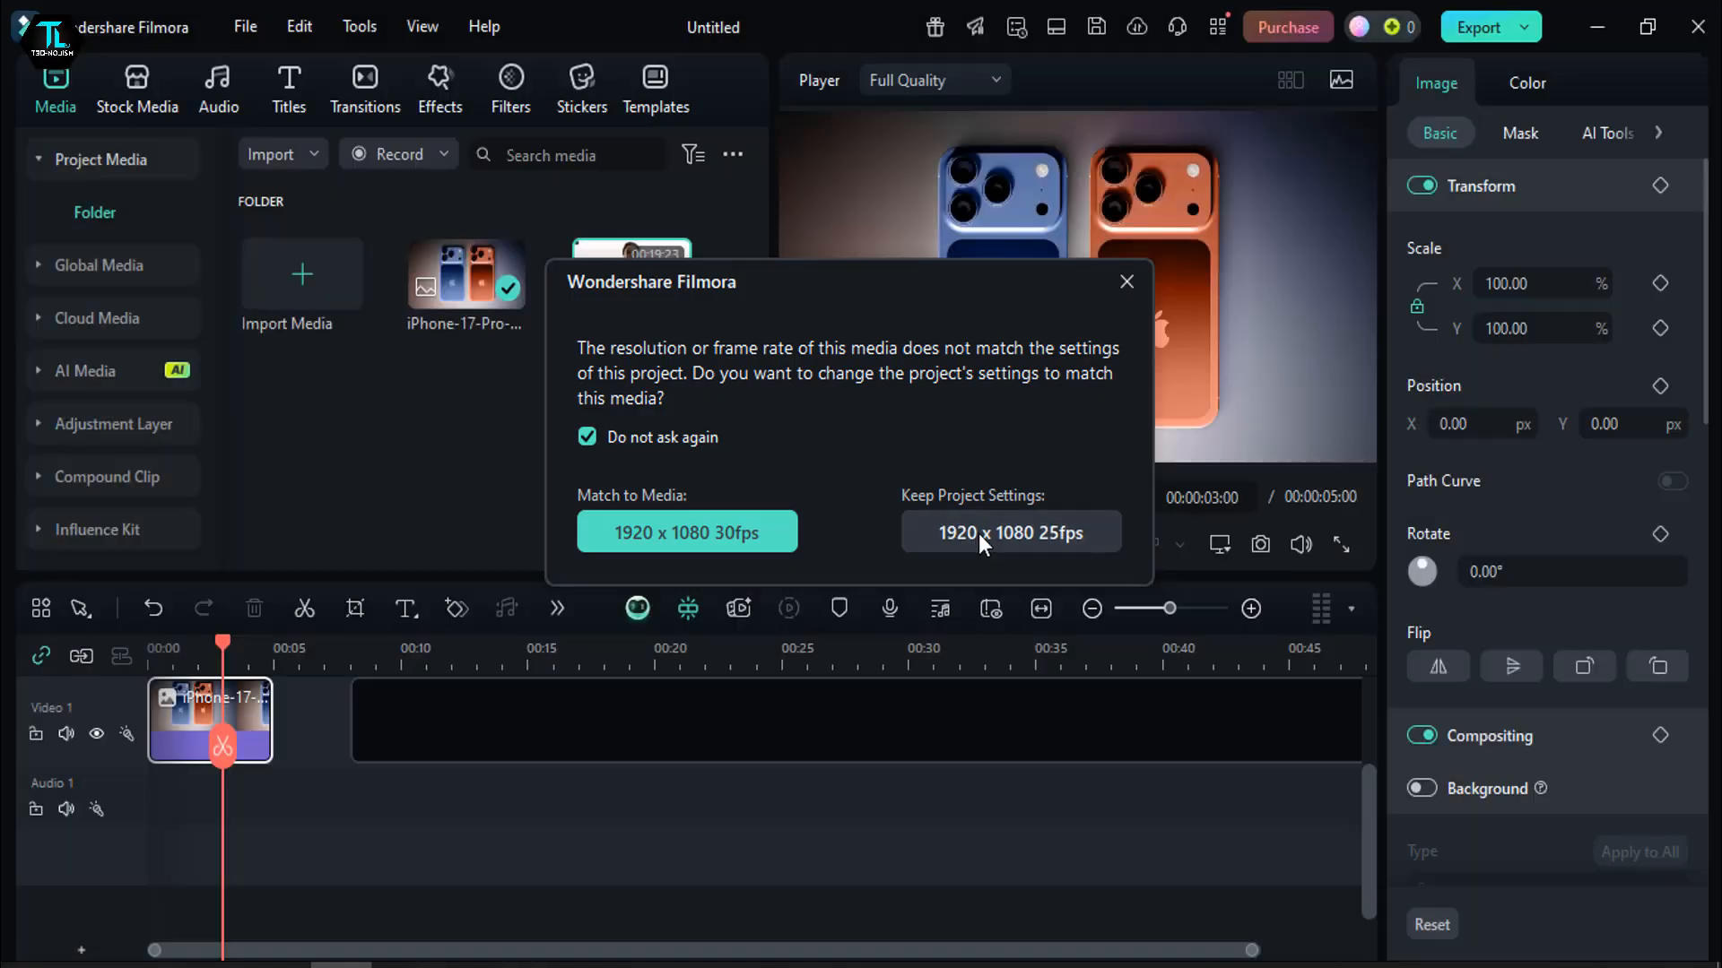
pyautogui.click(978, 534)
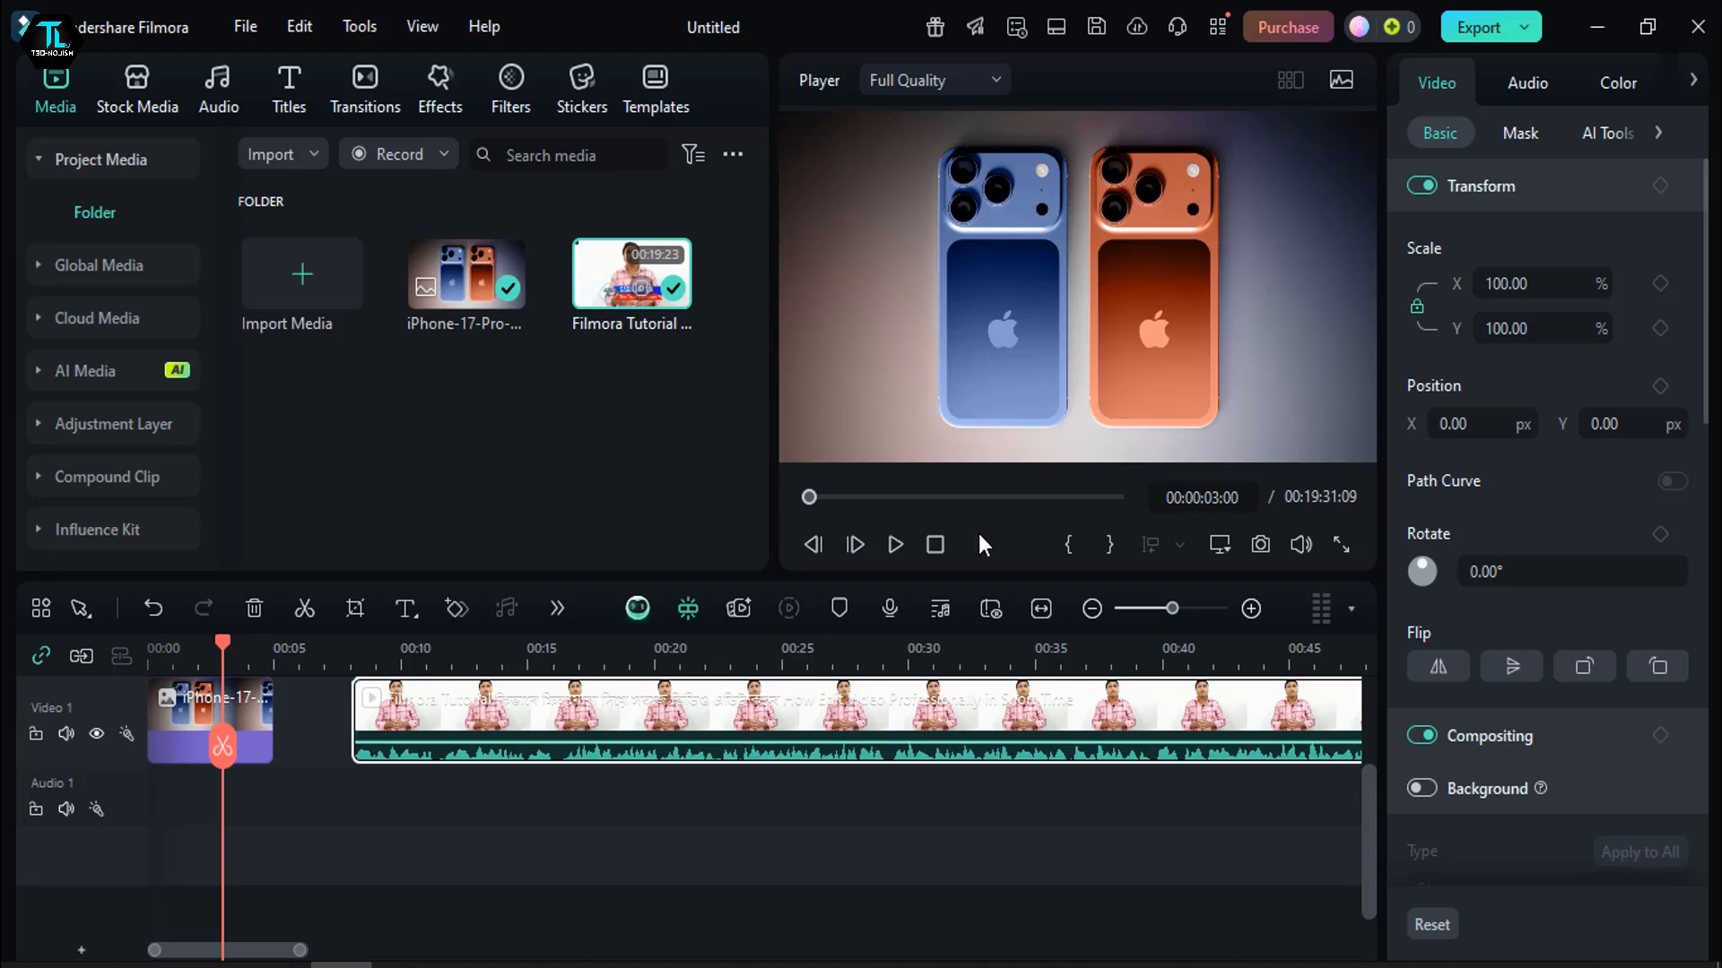
pyautogui.moveTo(242, 717); pyautogui.dragTo(340, 767)
pyautogui.moveTo(435, 888); pyautogui.dragTo(296, 890)
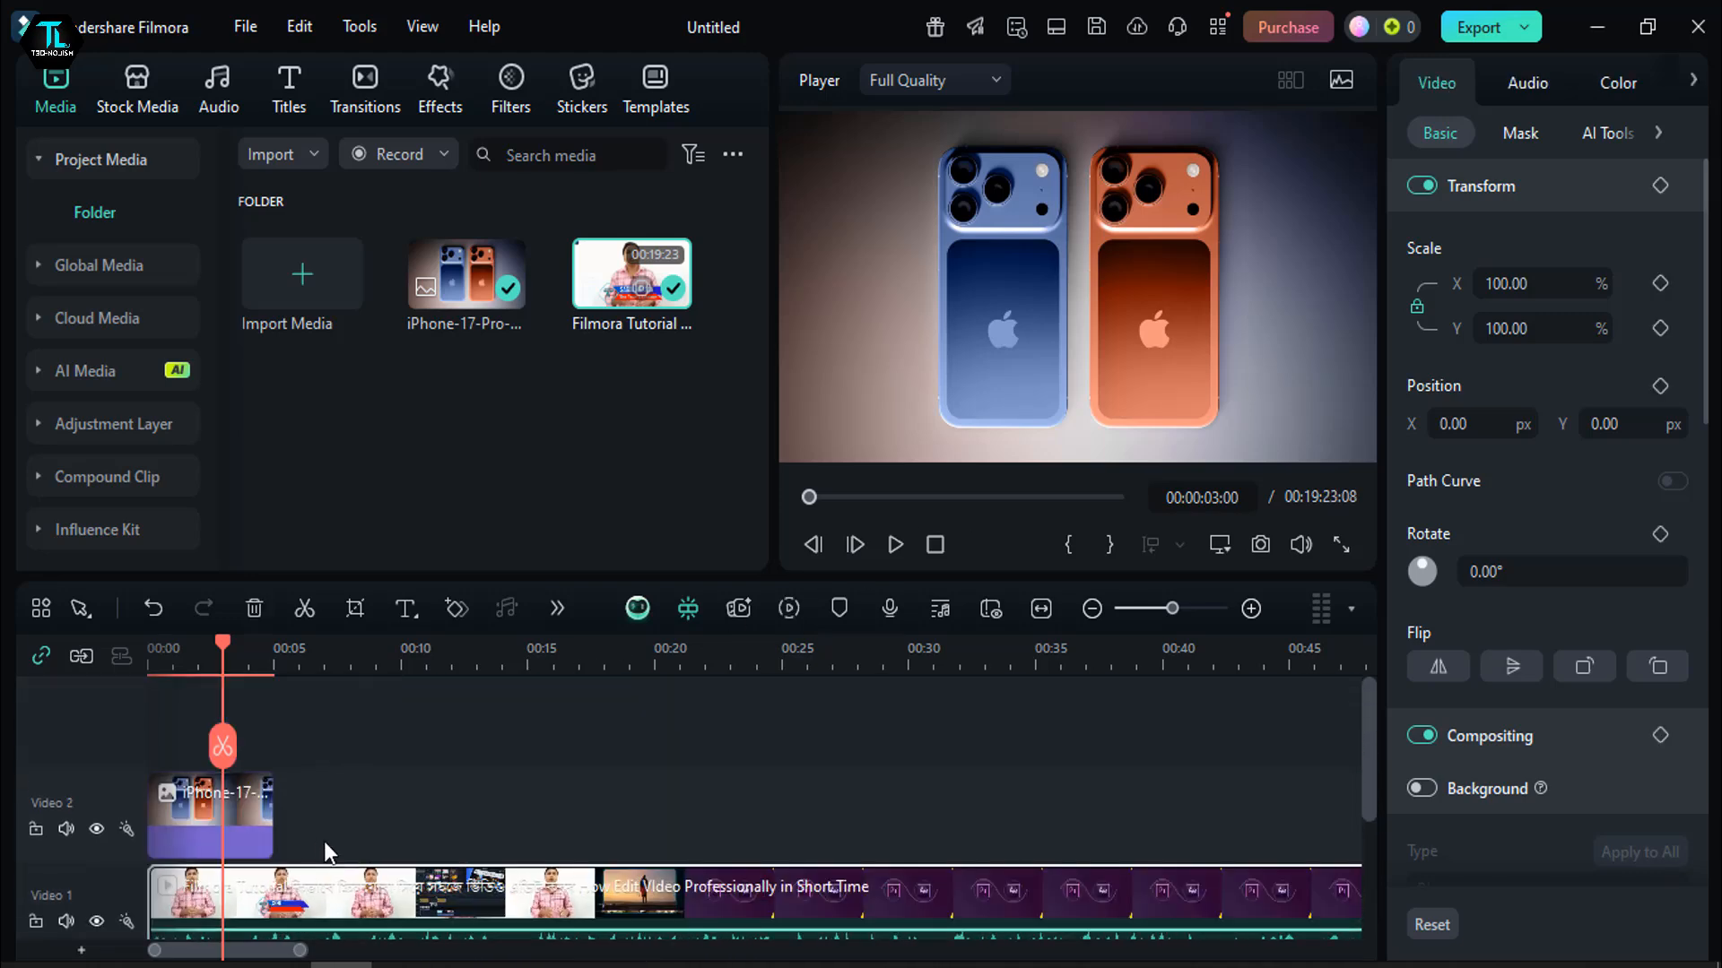
# - Shift the iPhone image on Video 2 to start at about 3 seconds and set the playhead to 00:00:03:22
pyautogui.moveTo(256, 751); pyautogui.dragTo(434, 757)
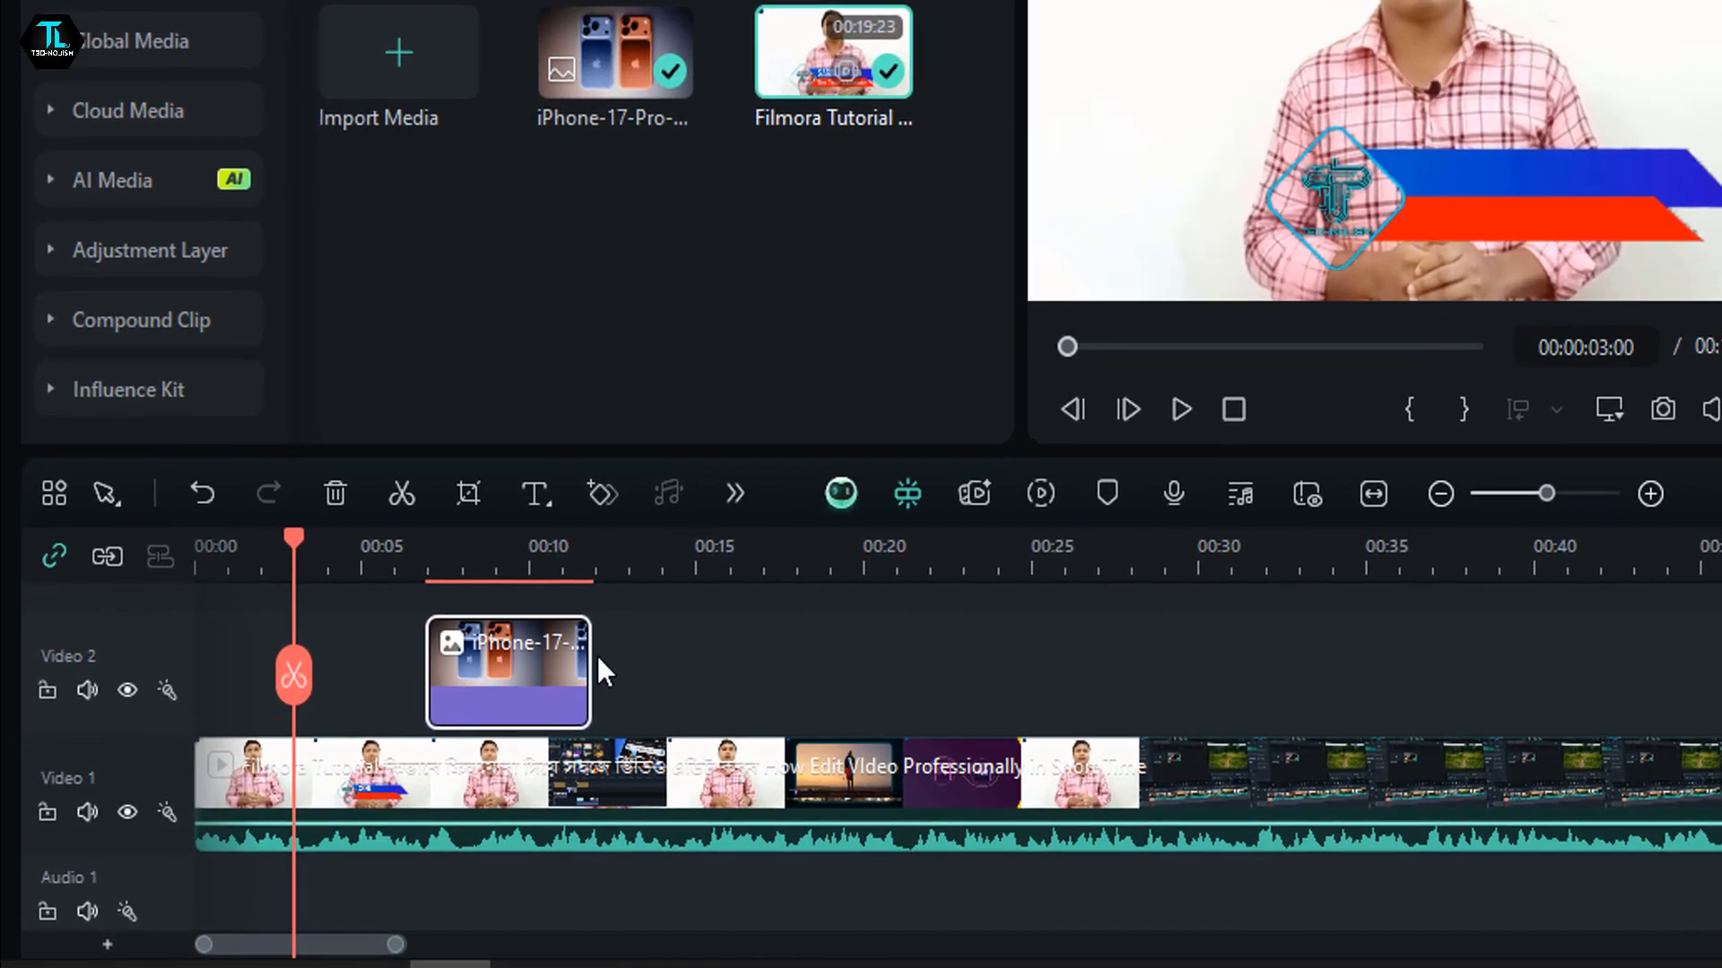
pyautogui.moveTo(557, 673); pyautogui.dragTo(395, 672)
pyautogui.moveTo(290, 562); pyautogui.dragTo(326, 575)
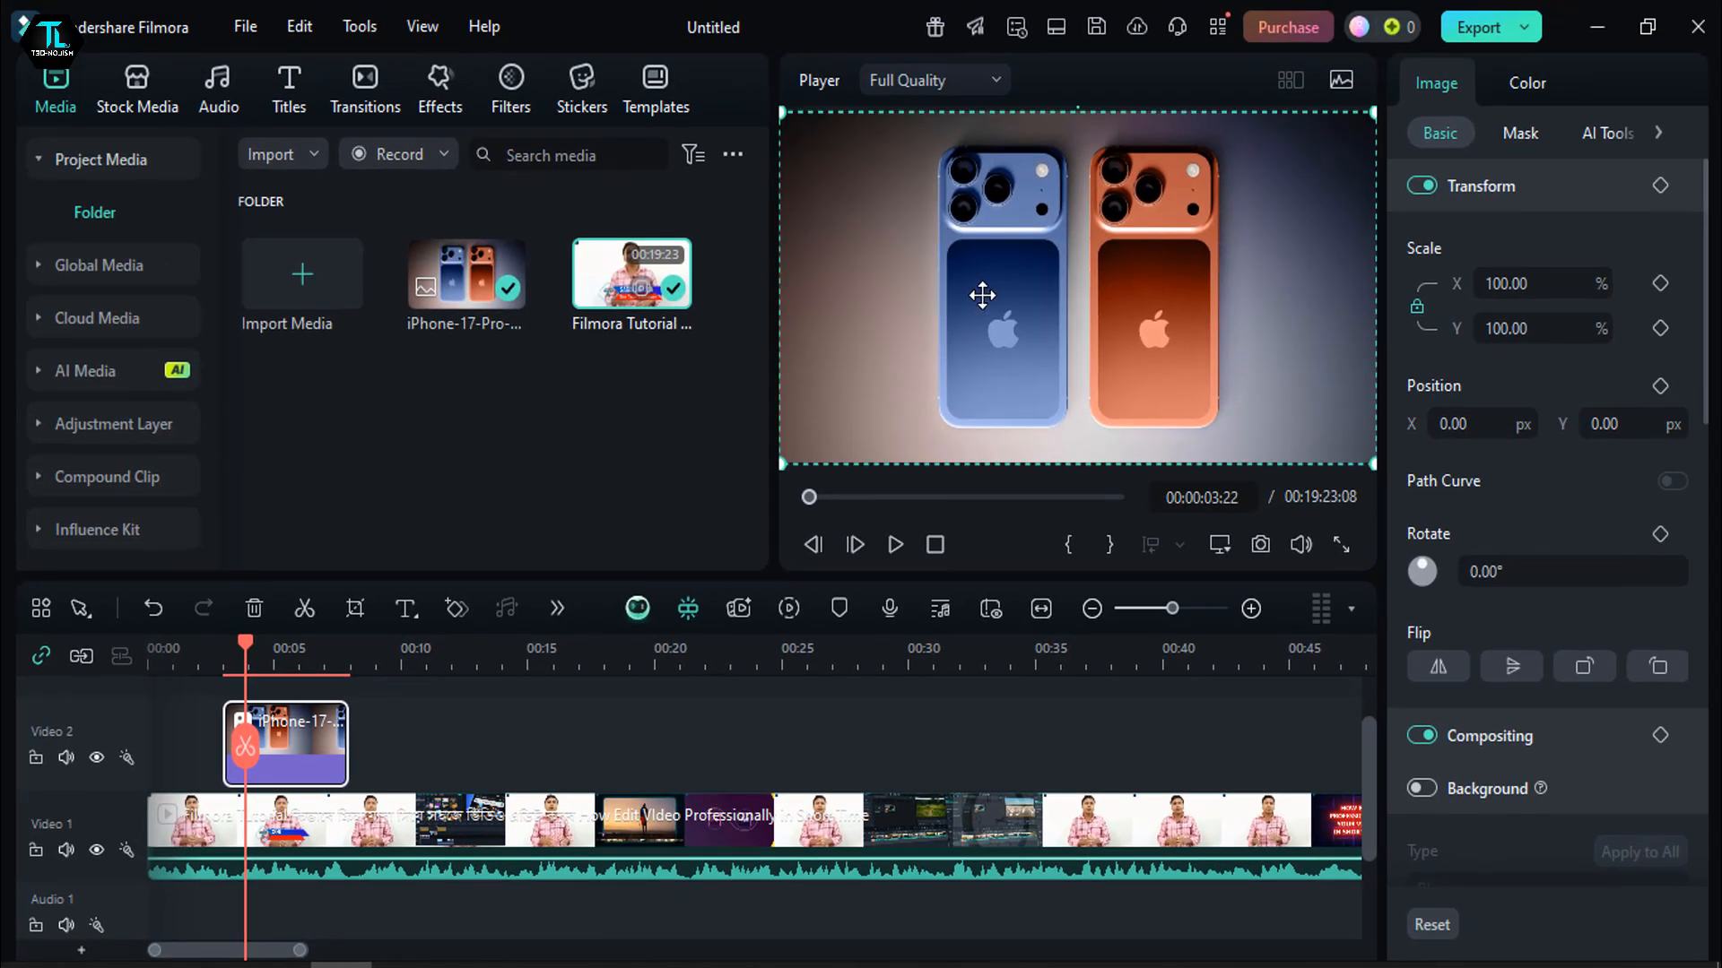
# - Scale the iPhone image down to 78.06% in the preview, and reset its transform
pyautogui.moveTo(982, 295); pyautogui.dragTo(912, 191)
pyautogui.moveTo(966, 265); pyautogui.dragTo(982, 264)
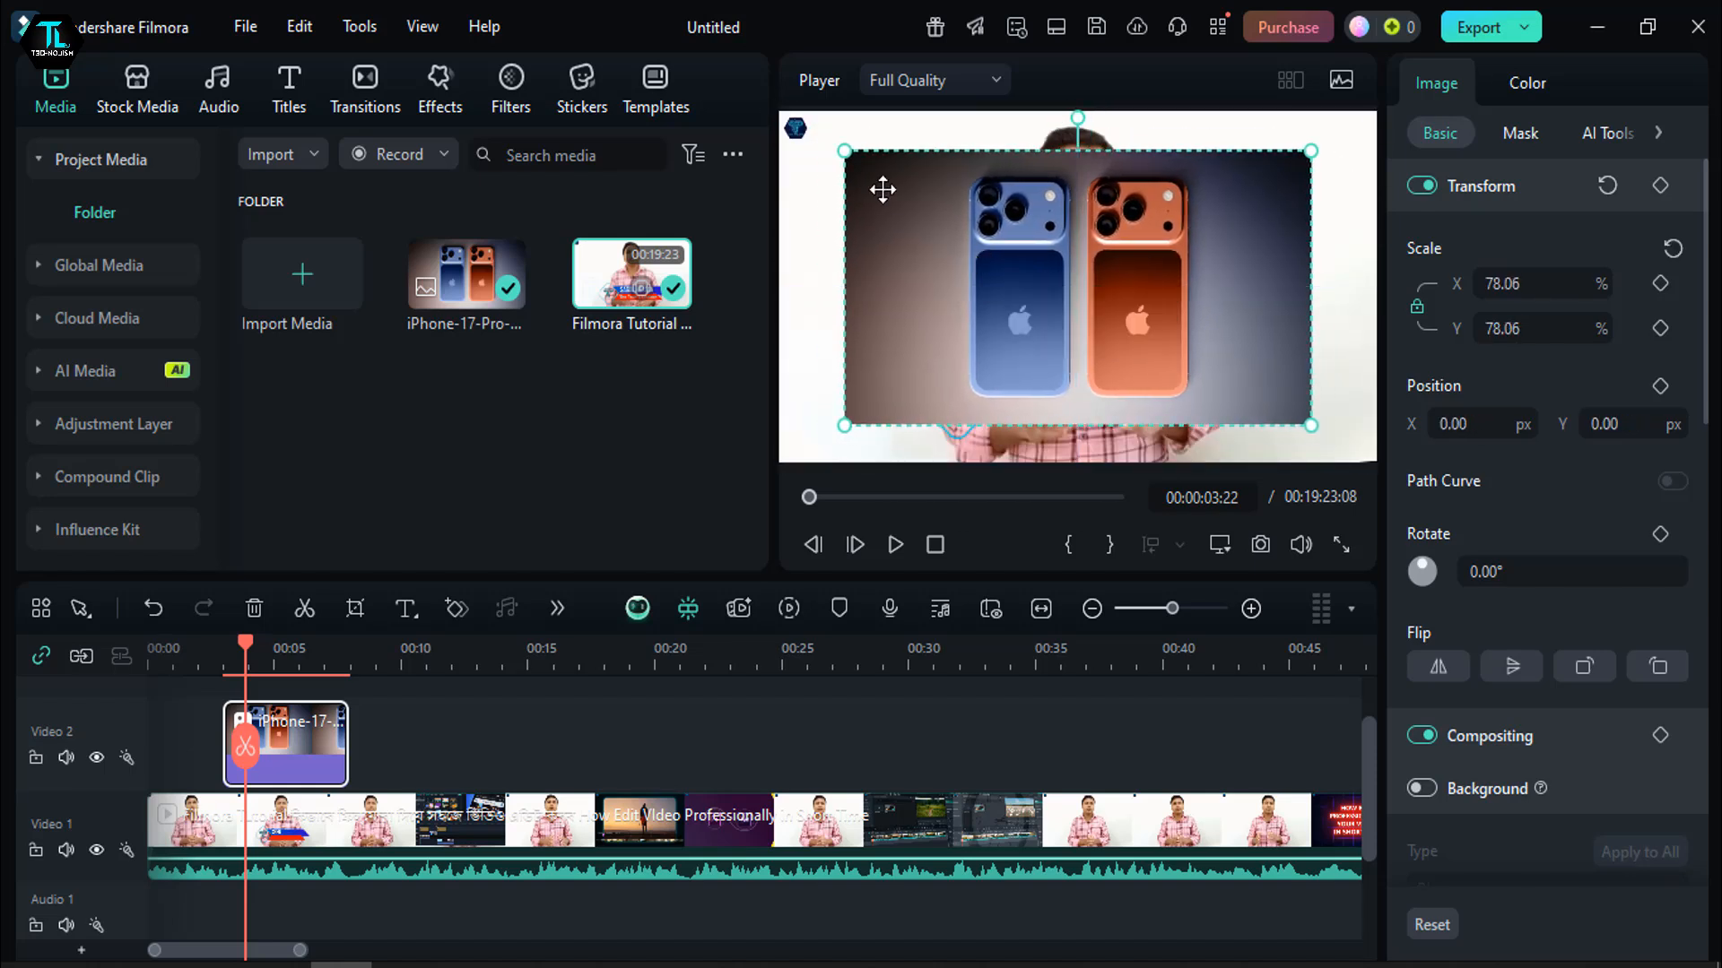
pyautogui.click(1603, 188)
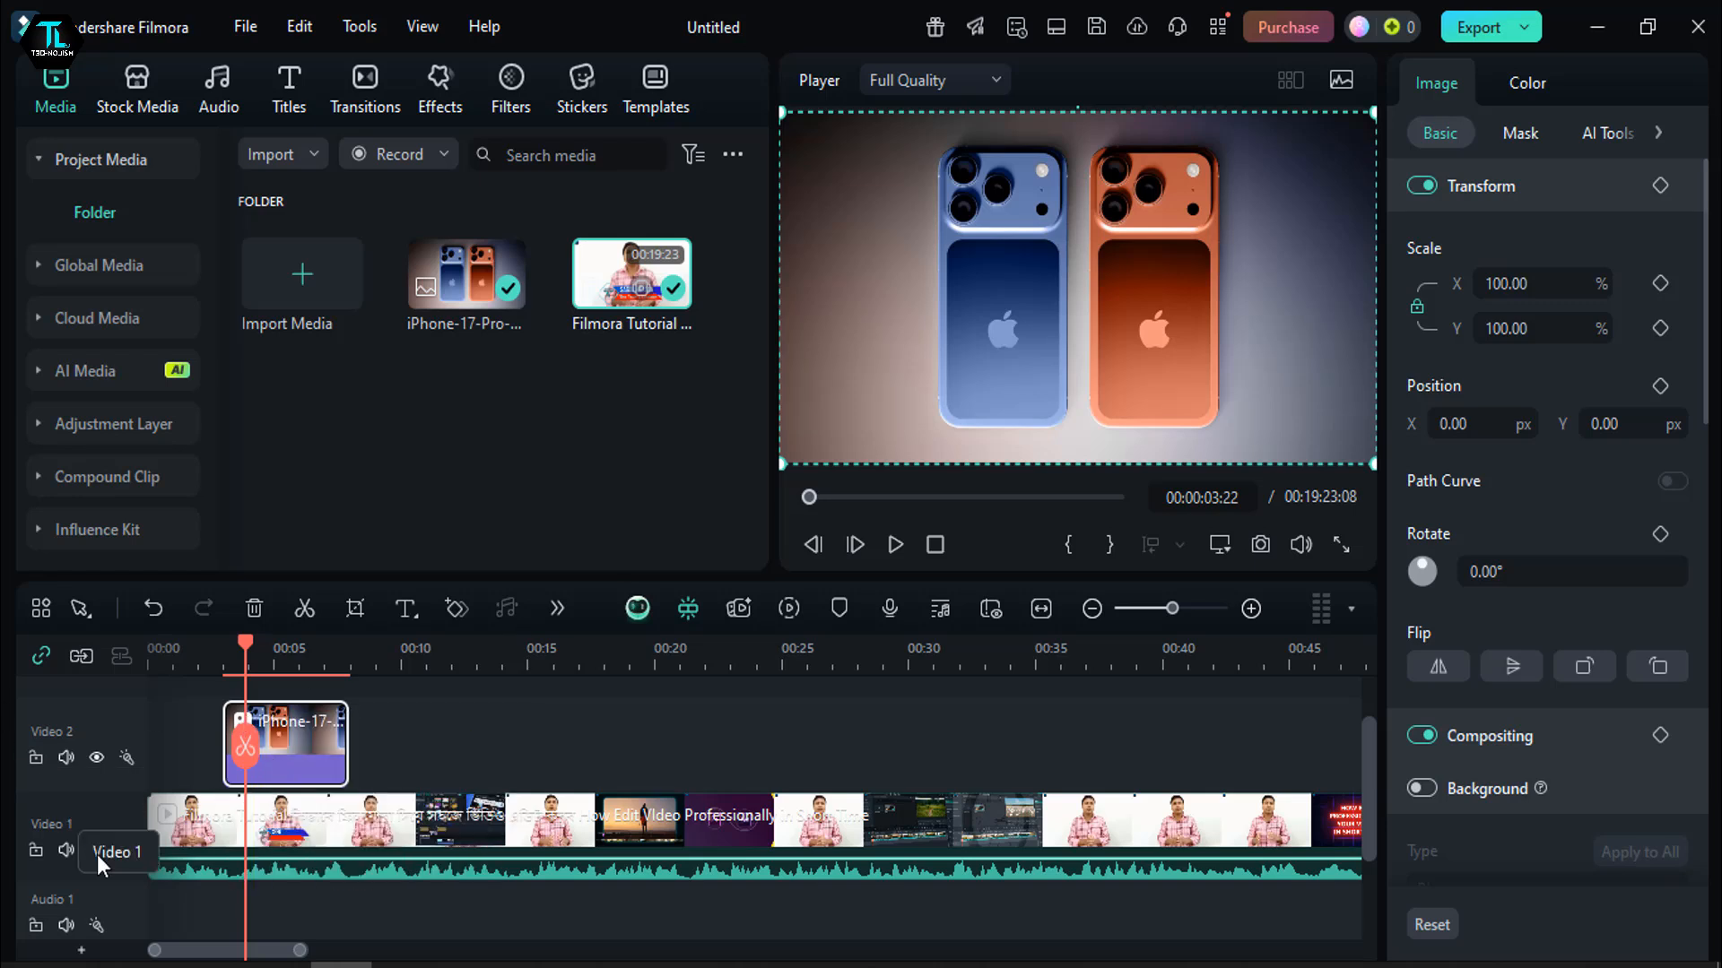
# - Lock the Video 1 track and split only the iPhone image on Video 2 at about 4 seconds
pyautogui.moveTo(255, 654); pyautogui.dragTo(433, 728)
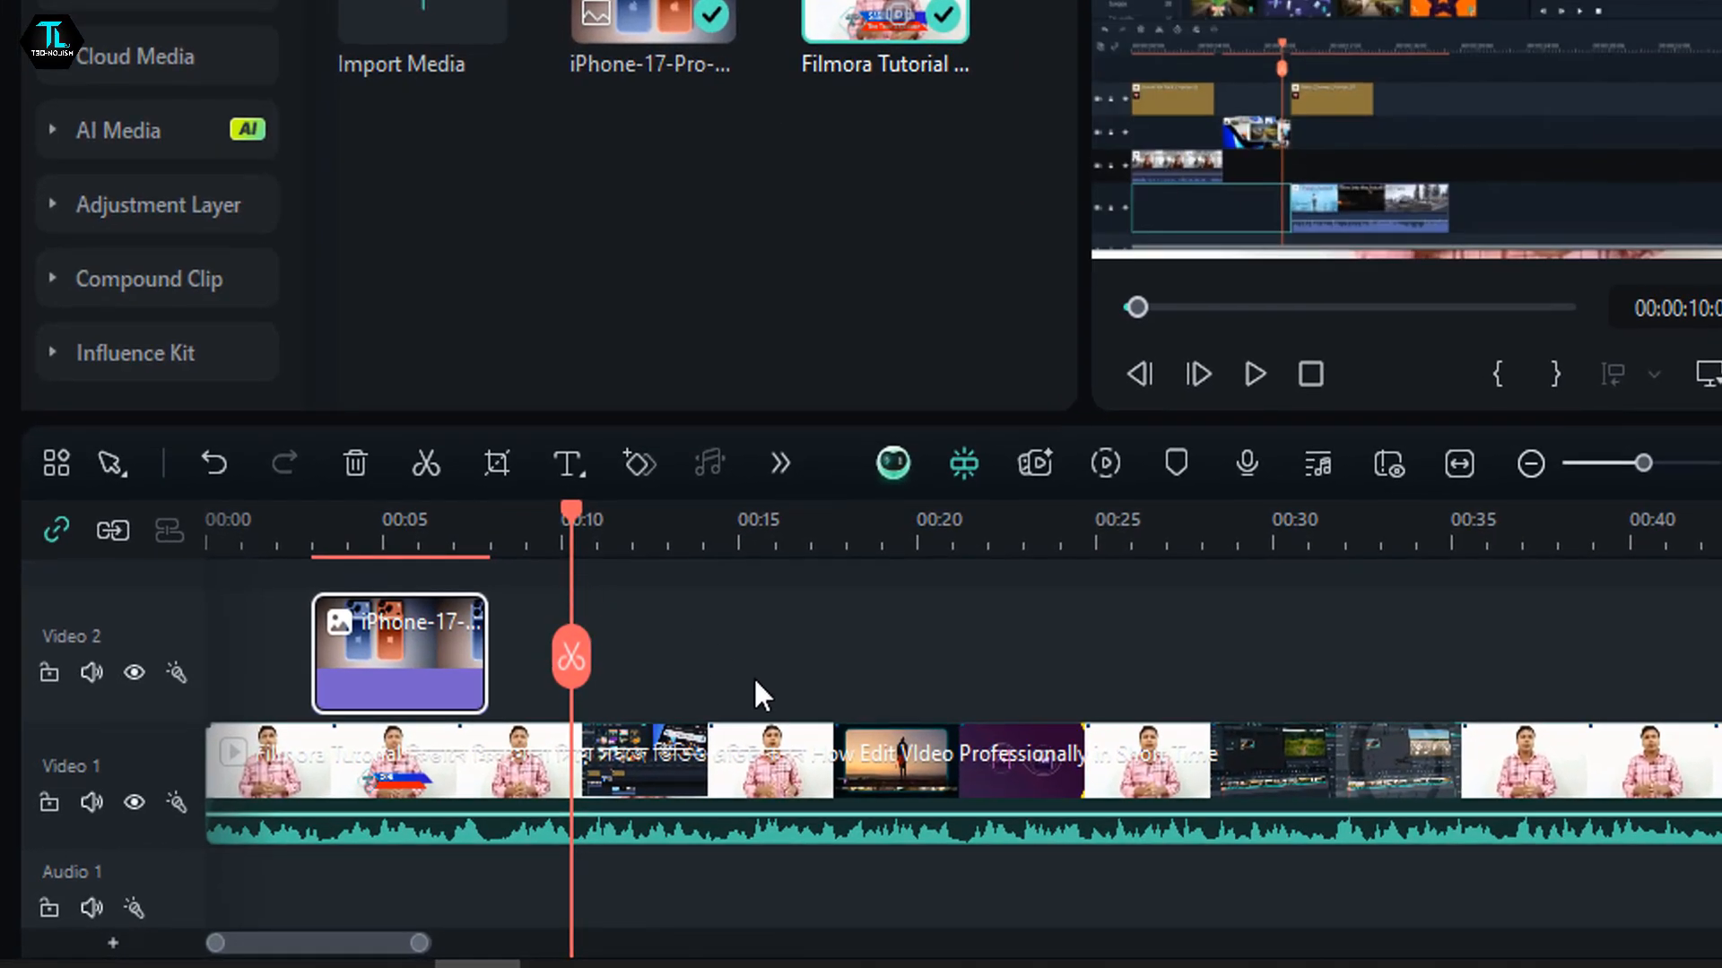
pyautogui.moveTo(574, 538); pyautogui.dragTo(318, 749)
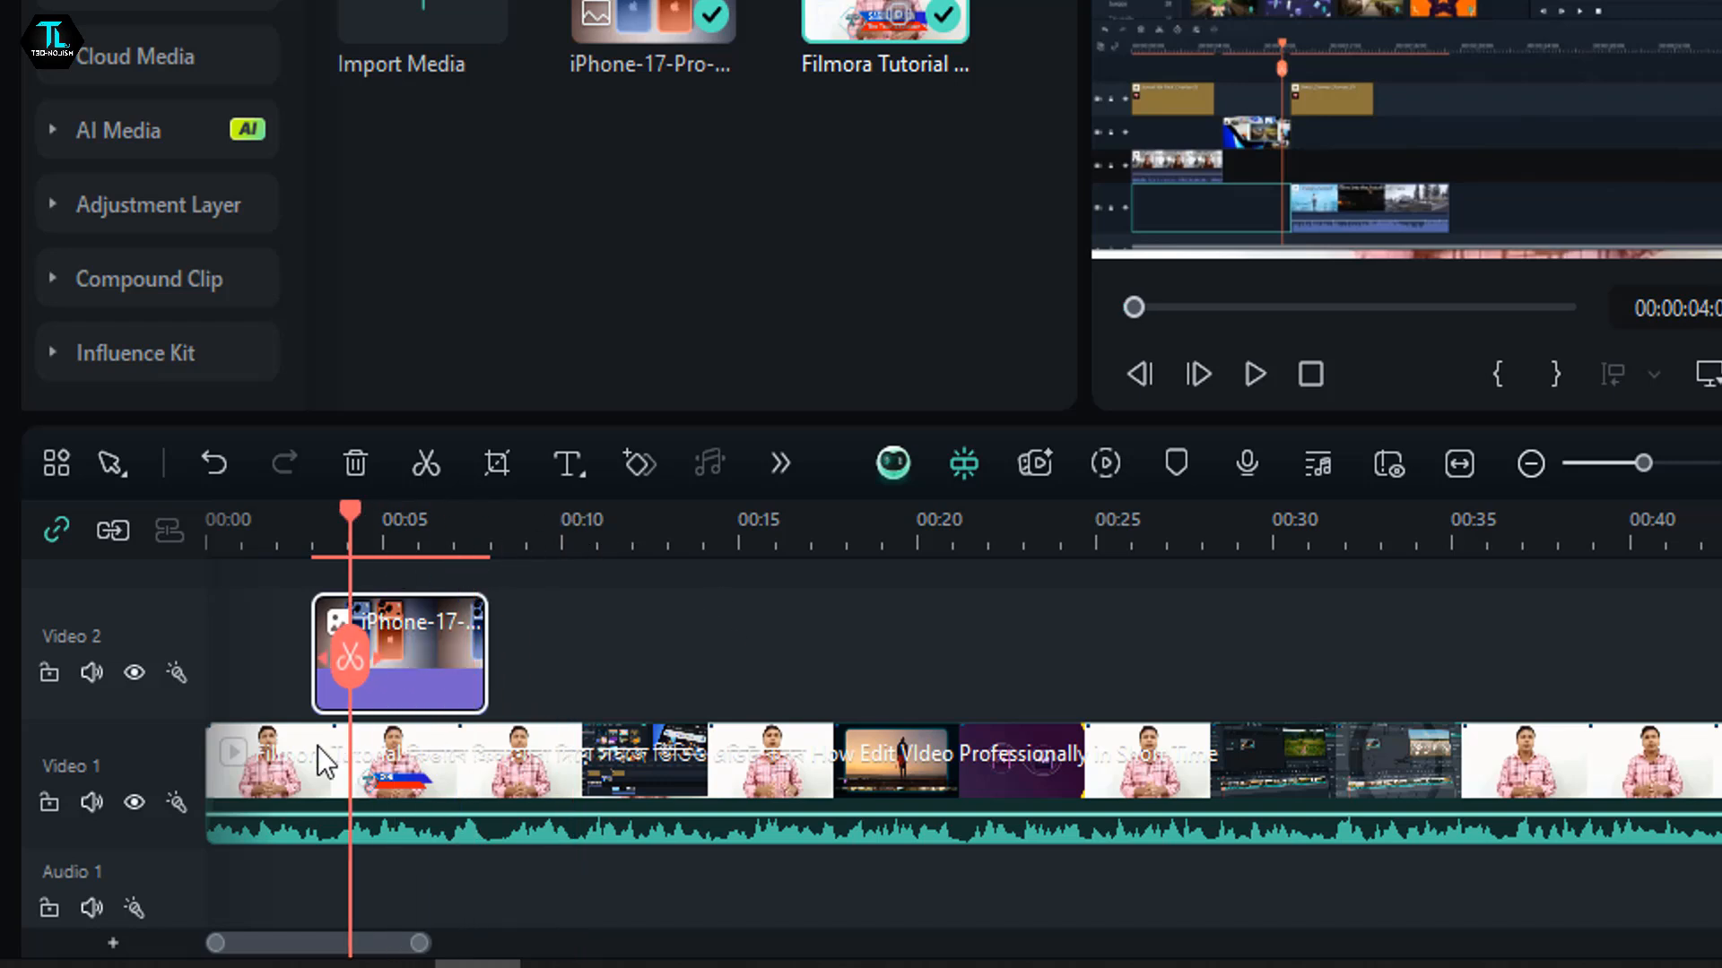
pyautogui.click(280, 764)
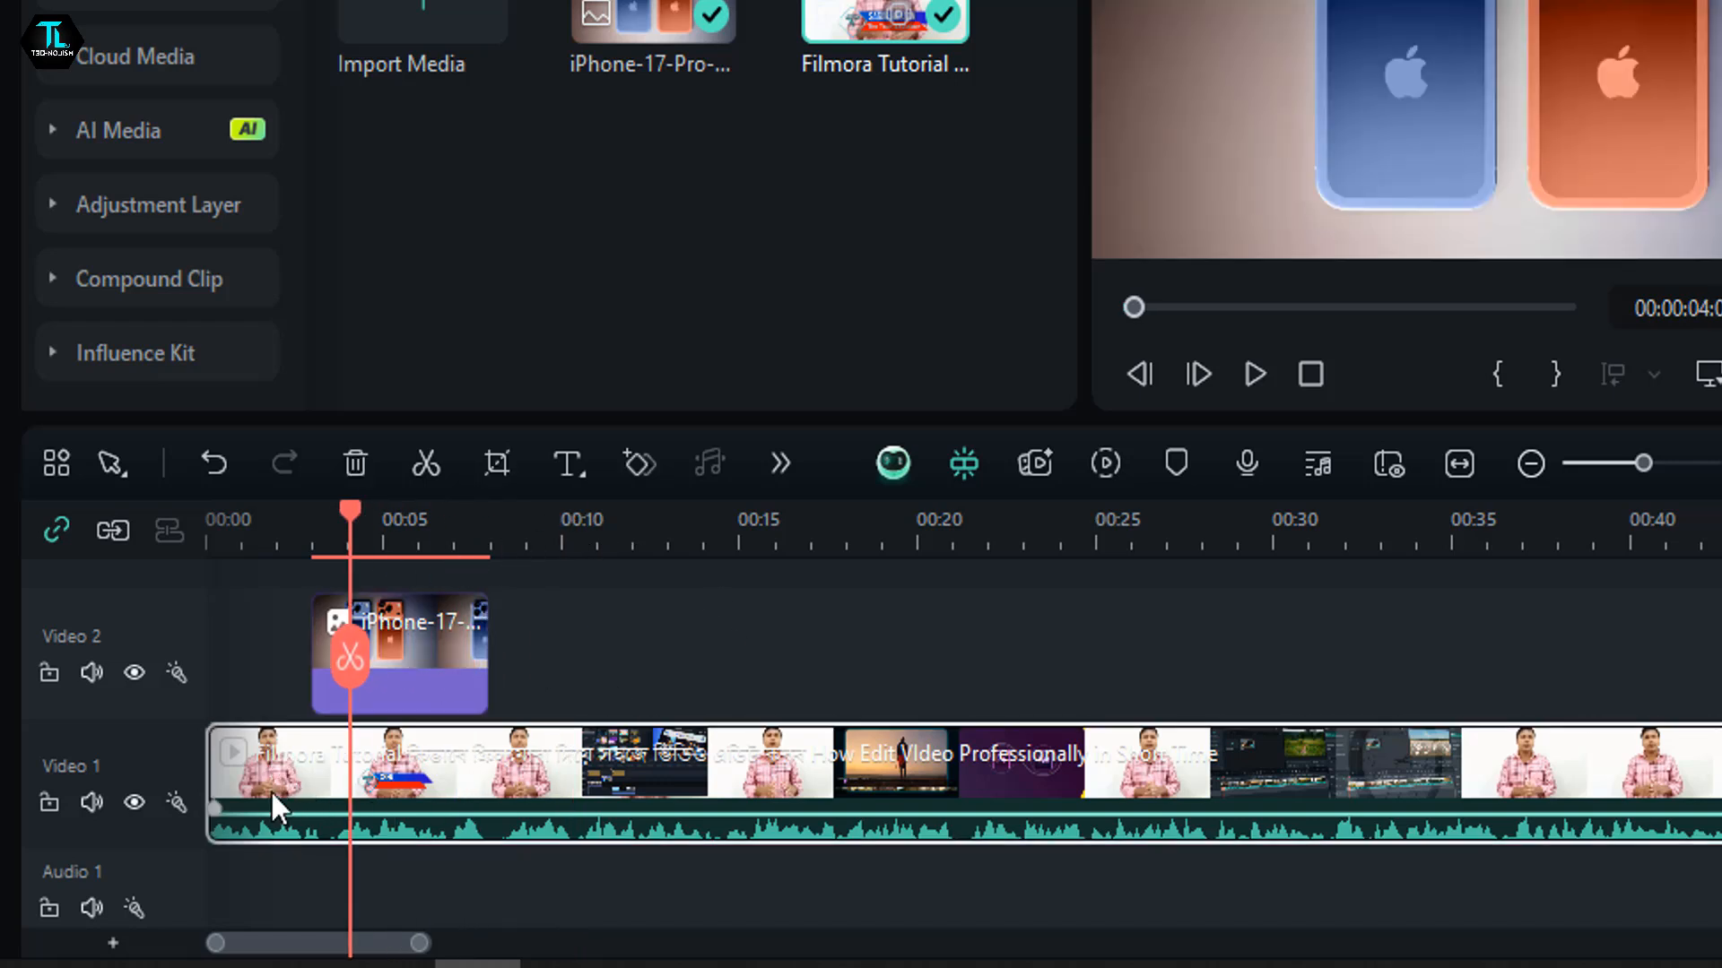
pyautogui.click(47, 804)
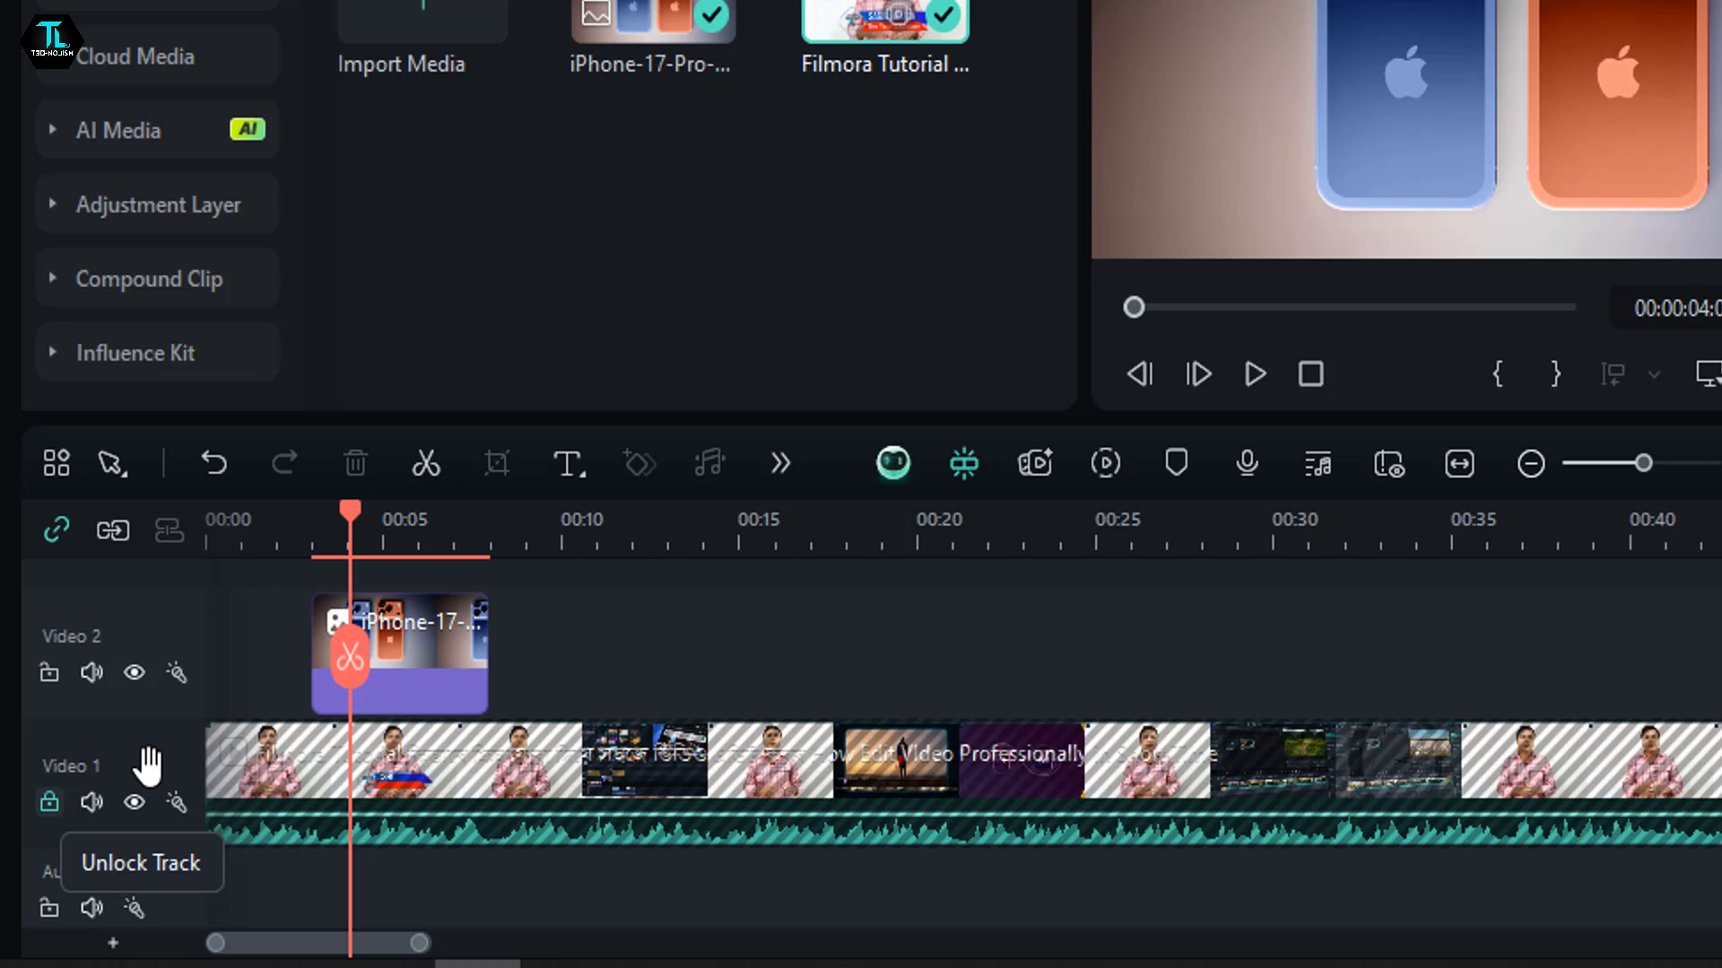
pyautogui.click(353, 646)
# - Unlock the Video 1 track and split the tutorial video at about 11 seconds
pyautogui.moveTo(350, 554); pyautogui.dragTo(409, 633)
pyautogui.moveTo(419, 538); pyautogui.dragTo(562, 717)
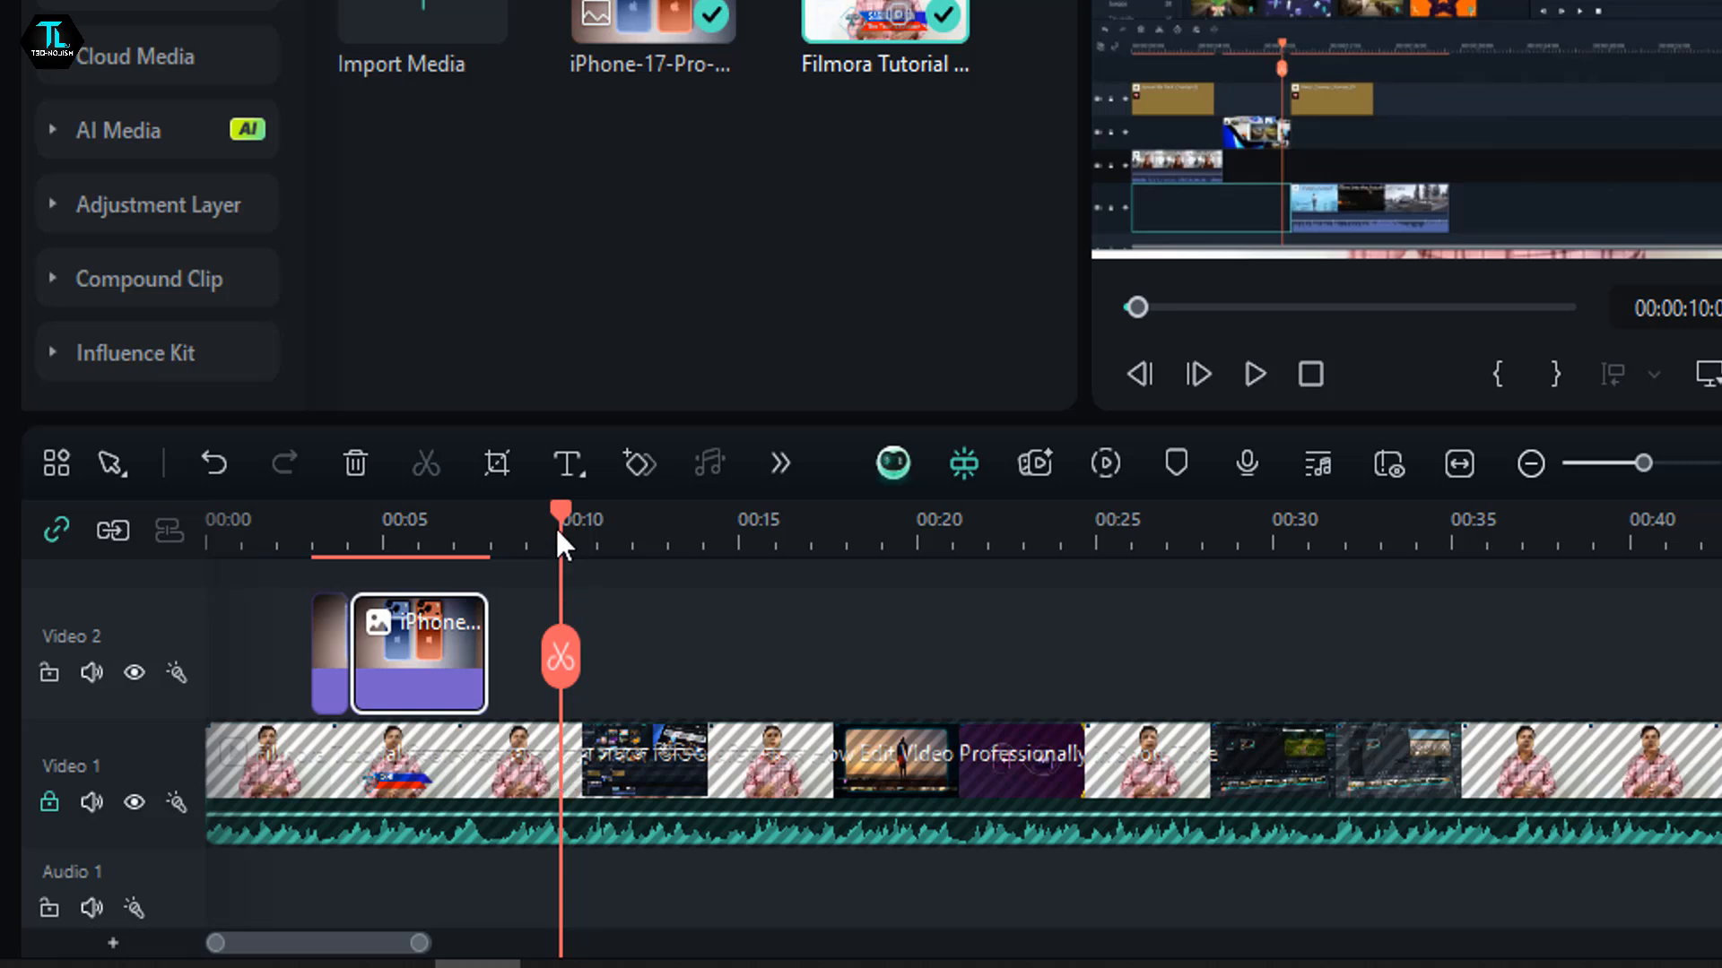
pyautogui.moveTo(558, 542); pyautogui.dragTo(599, 737)
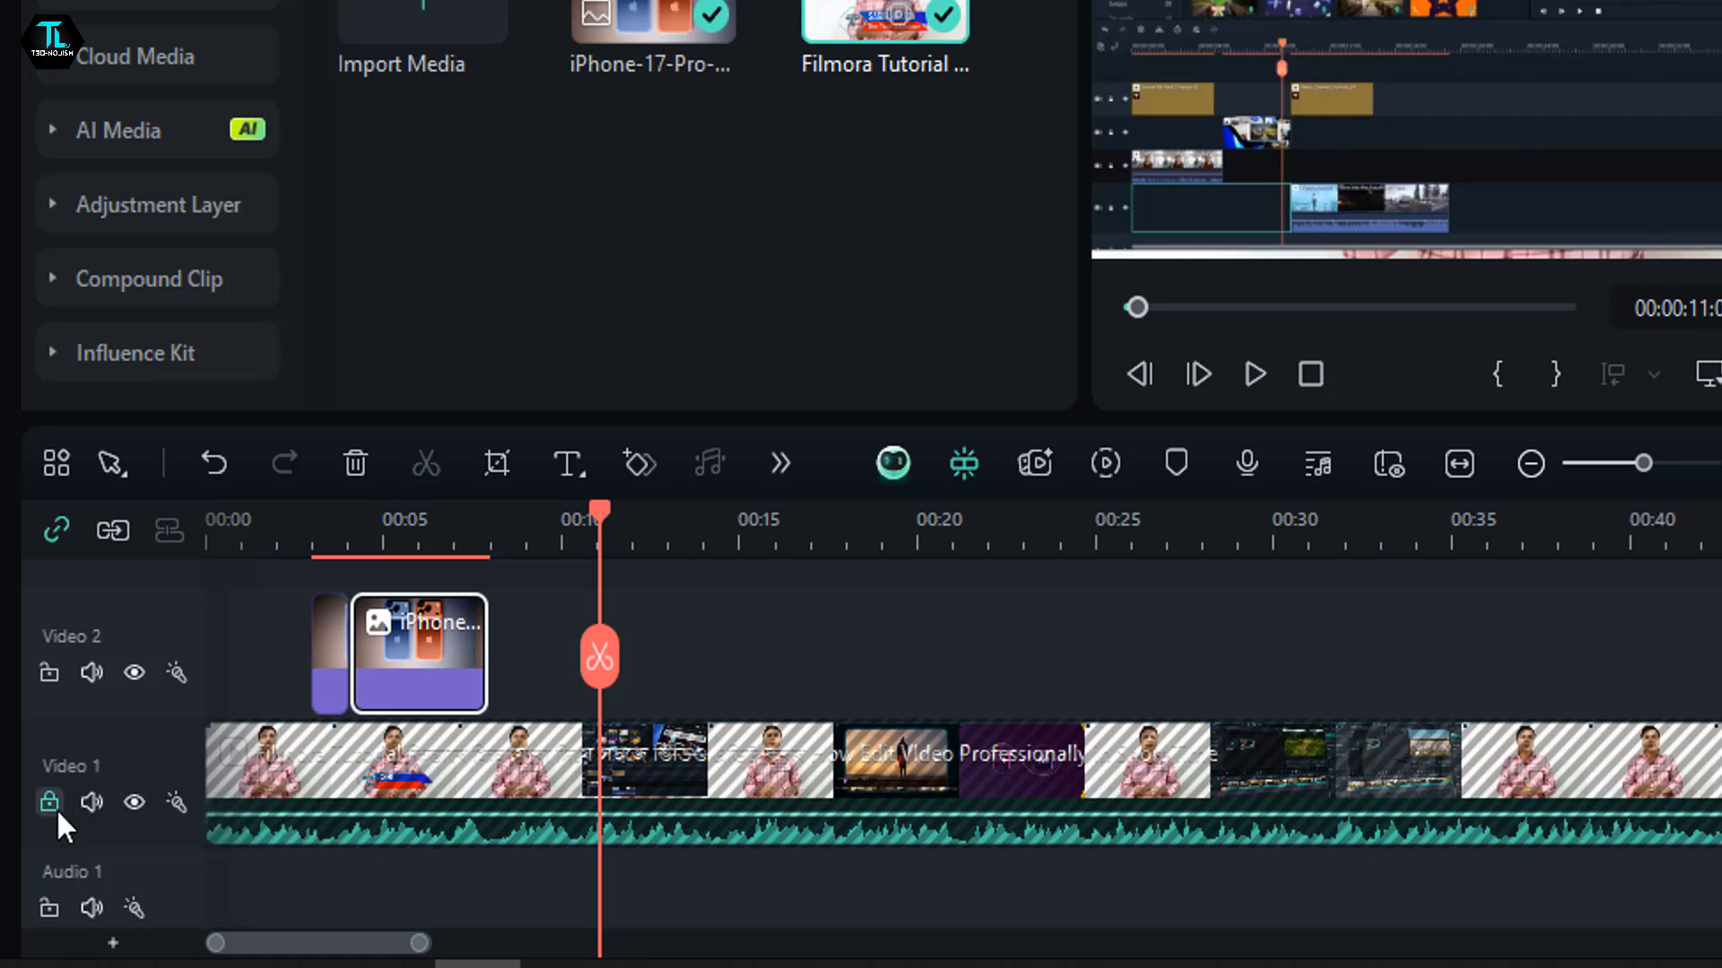
pyautogui.click(52, 805)
pyautogui.click(592, 658)
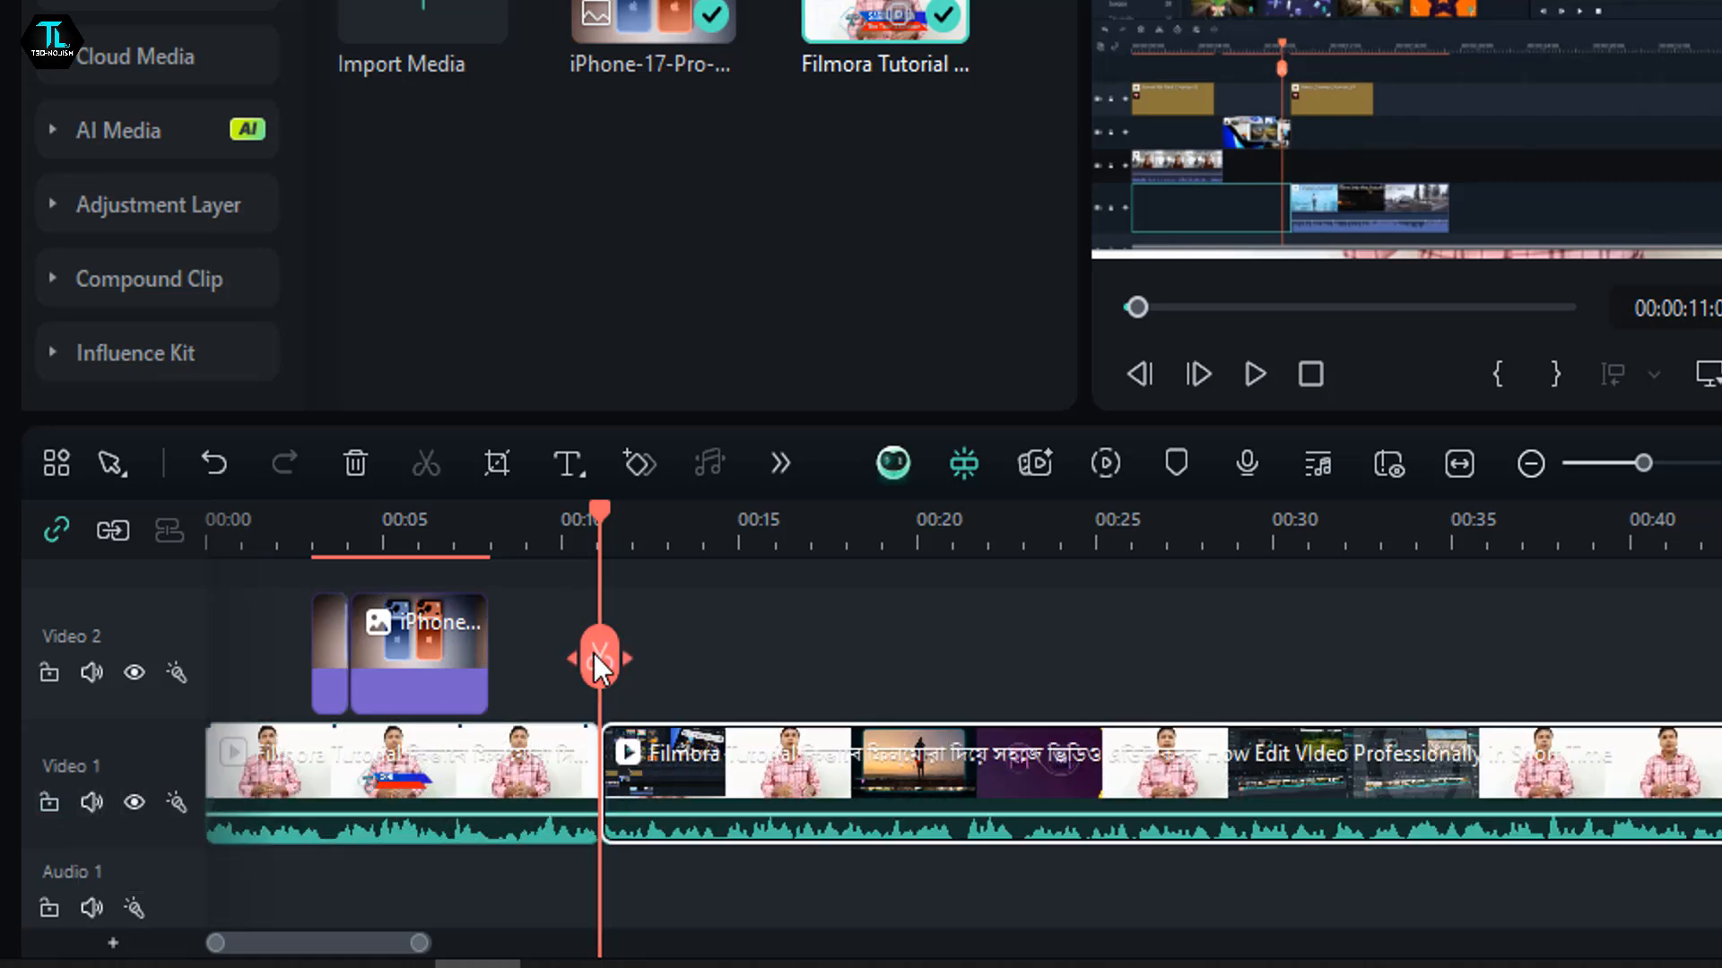
# - Split the tutorial video at 00:00:17:22 and delete the segment between the two cuts
pyautogui.moveTo(708, 543); pyautogui.dragTo(830, 689)
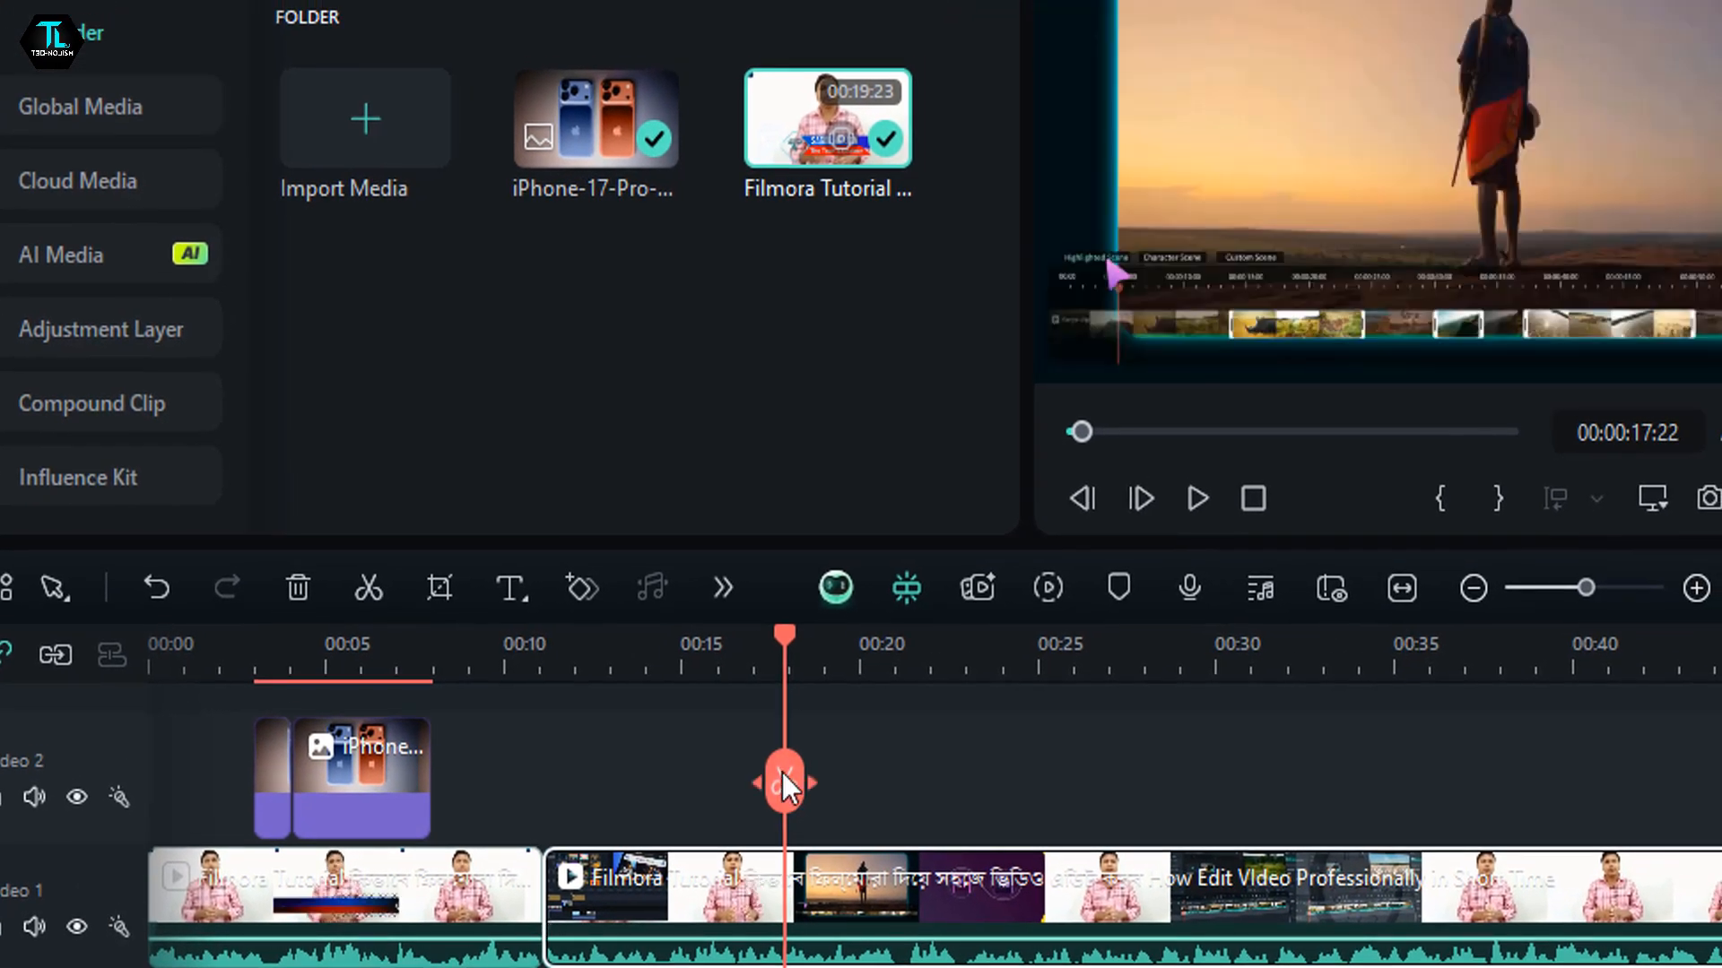
pyautogui.click(782, 773)
pyautogui.click(713, 923)
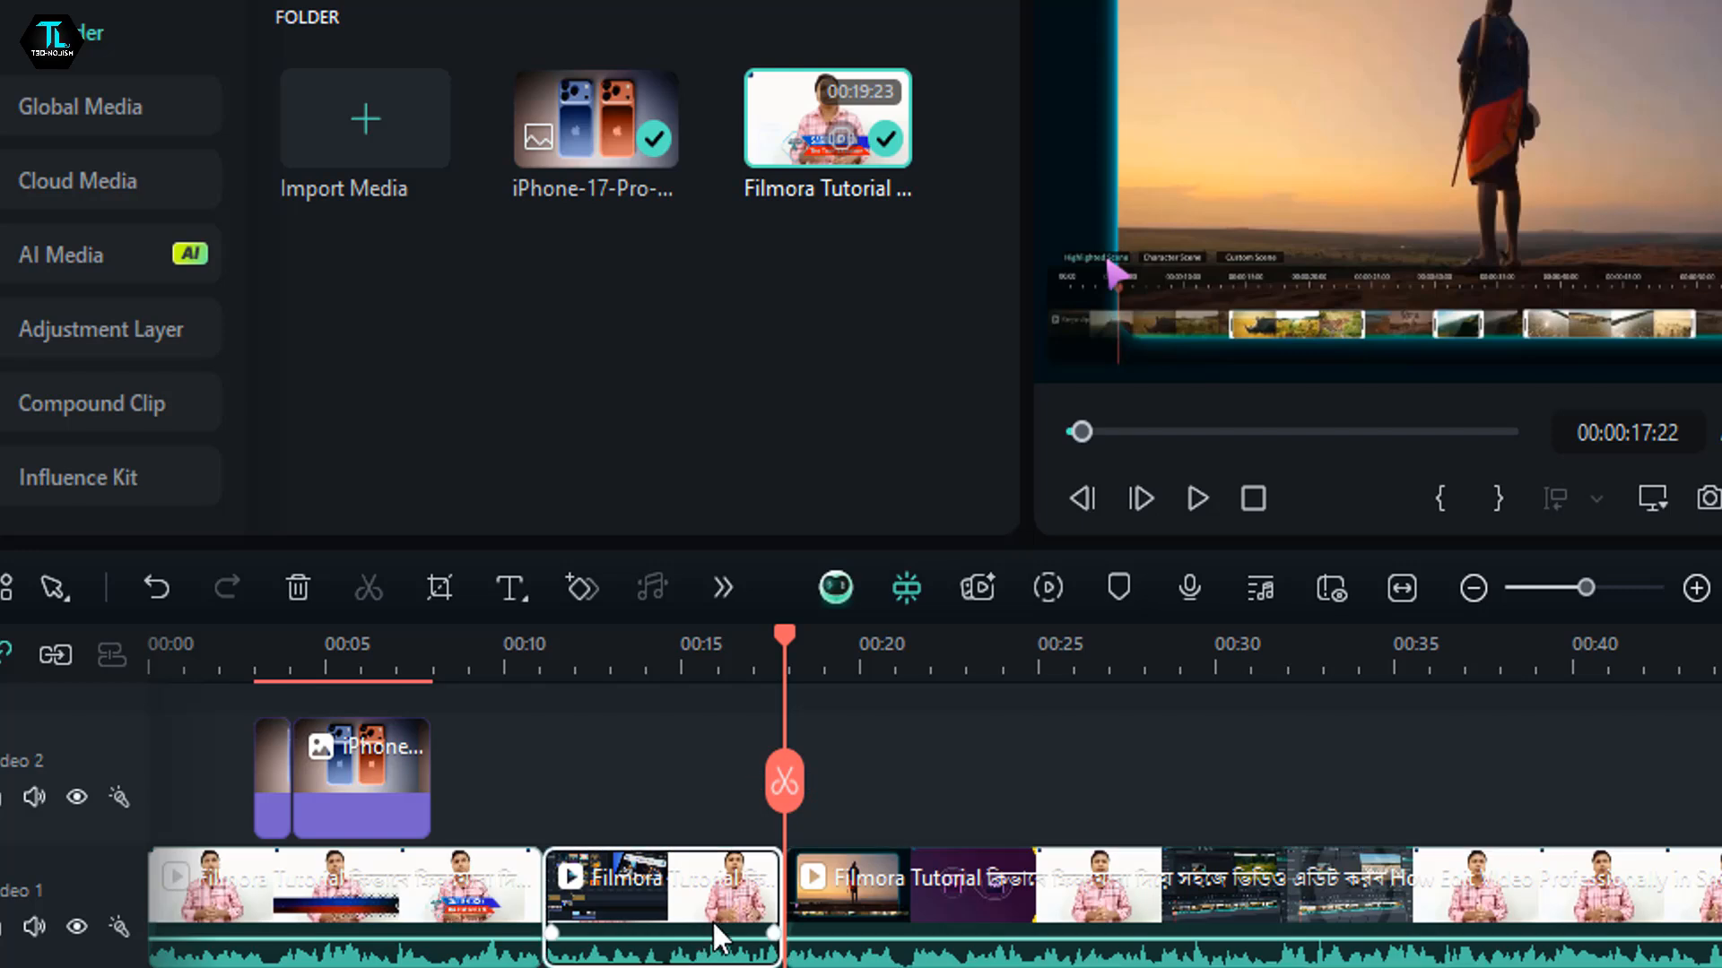
pyautogui.press('Delete')
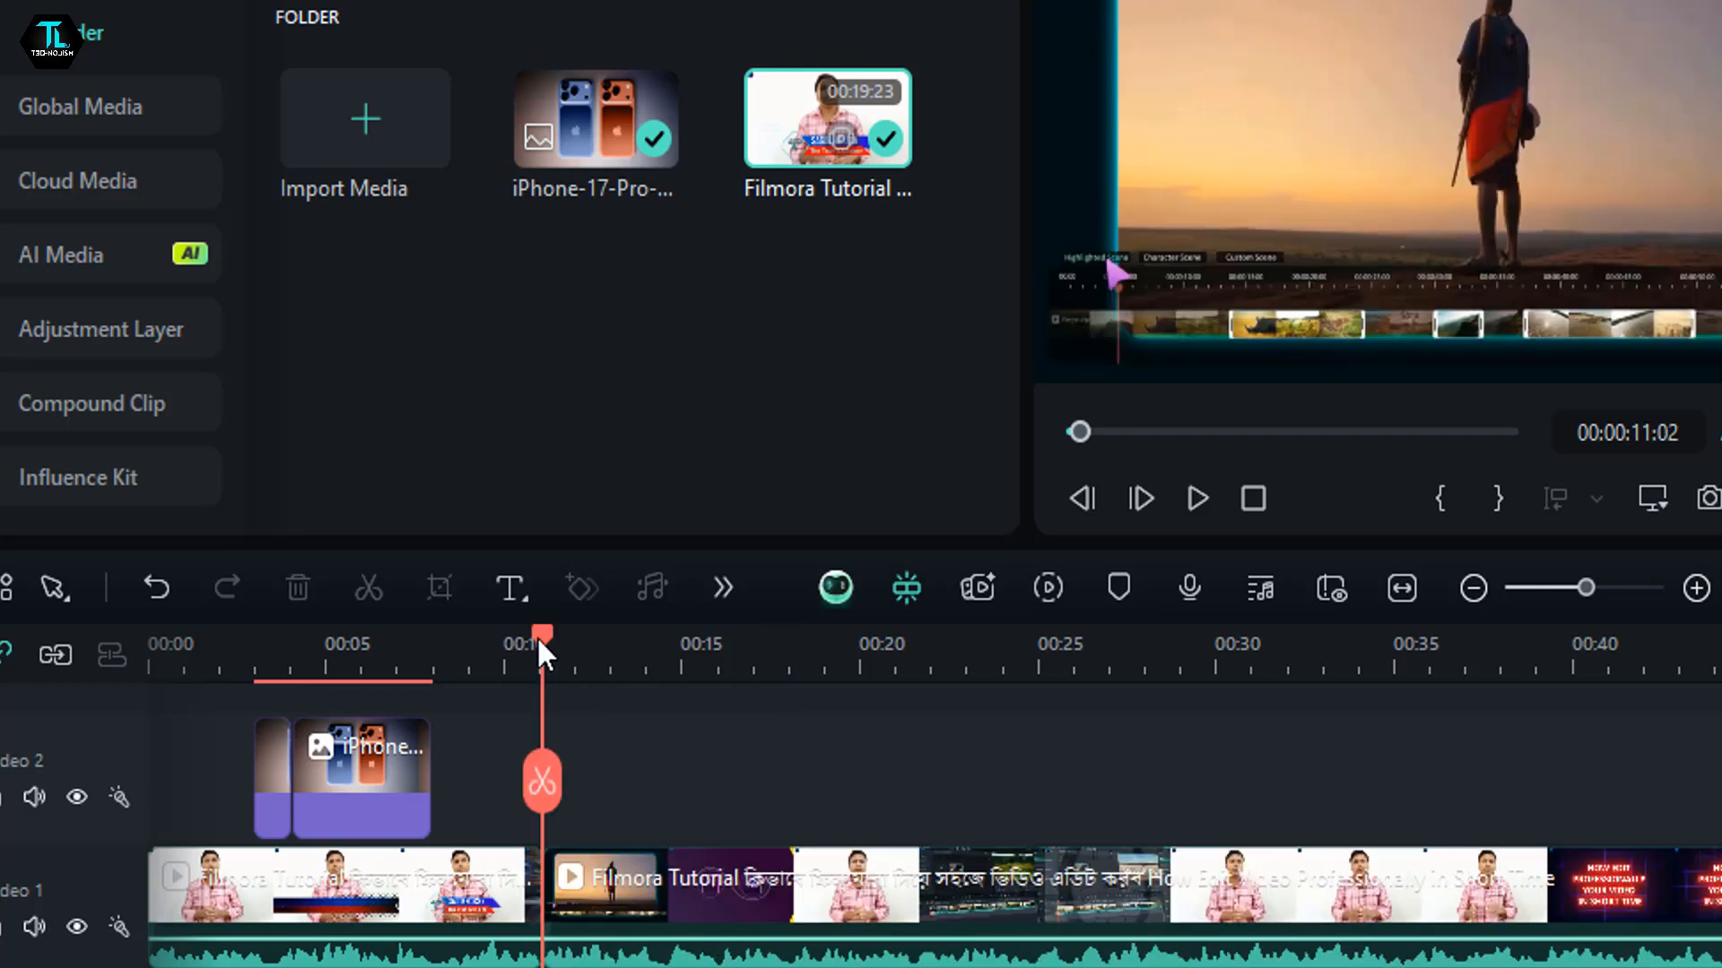
# - Mute the Video 1 track, play the timeline from 00:00:18:00, and move the playhead back to 00:00:13:18
pyautogui.moveTo(538, 639); pyautogui.dragTo(627, 687)
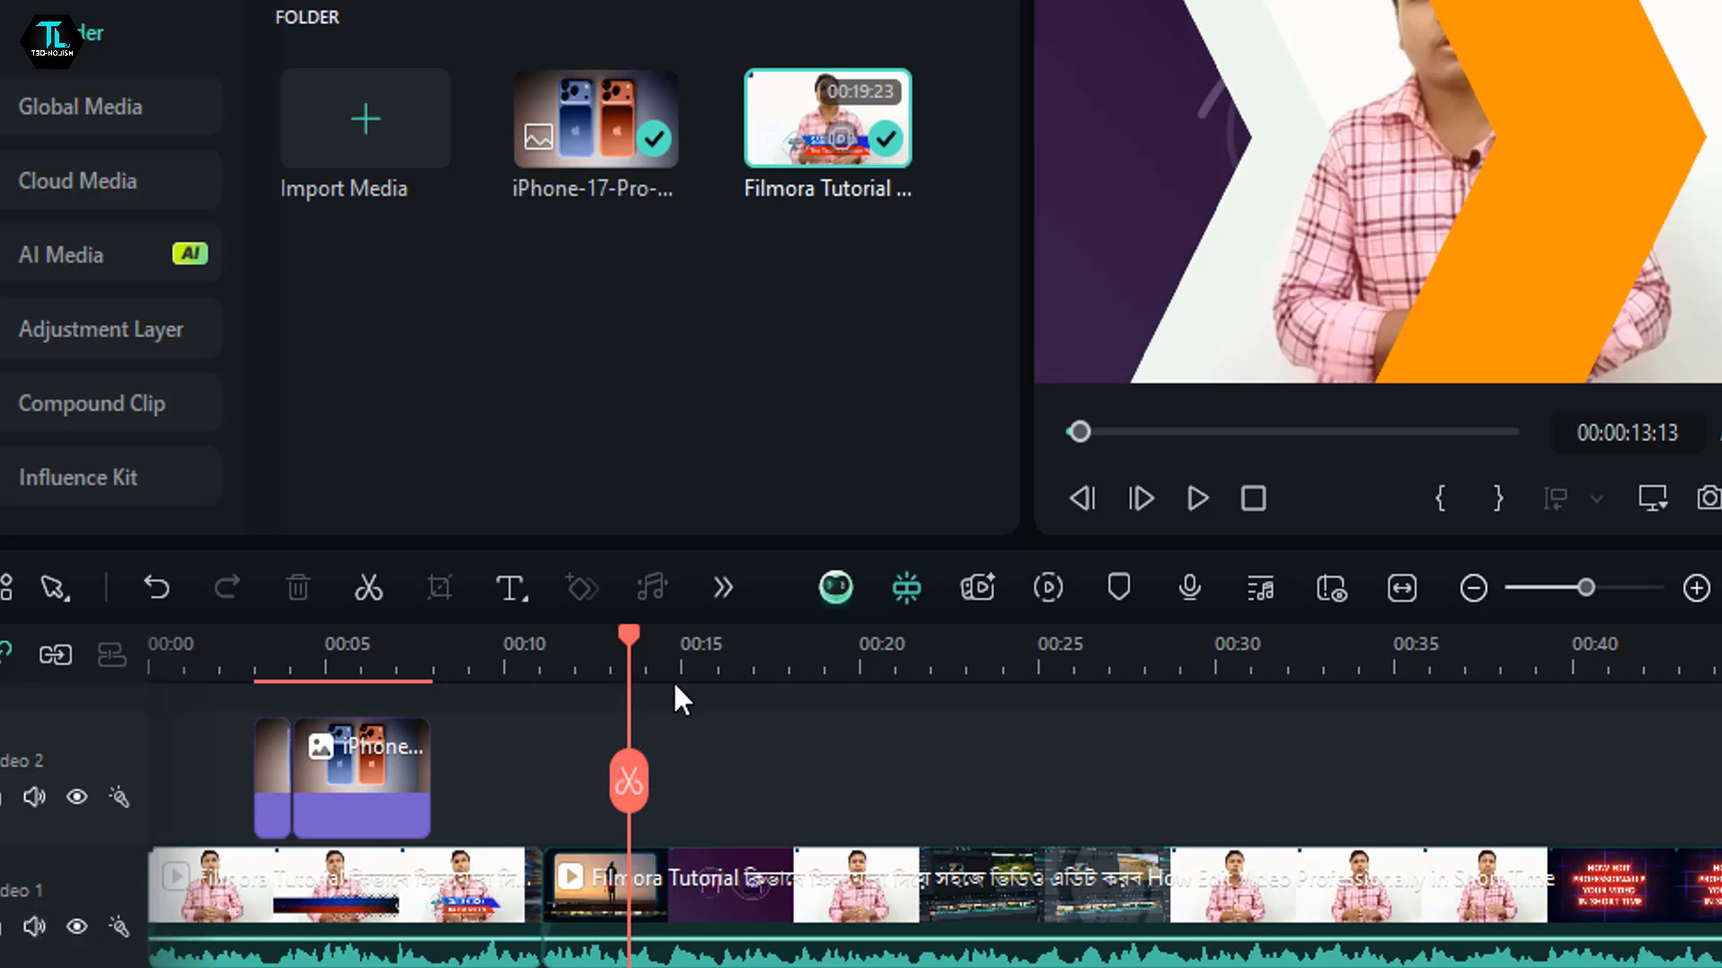
pyautogui.click(788, 738)
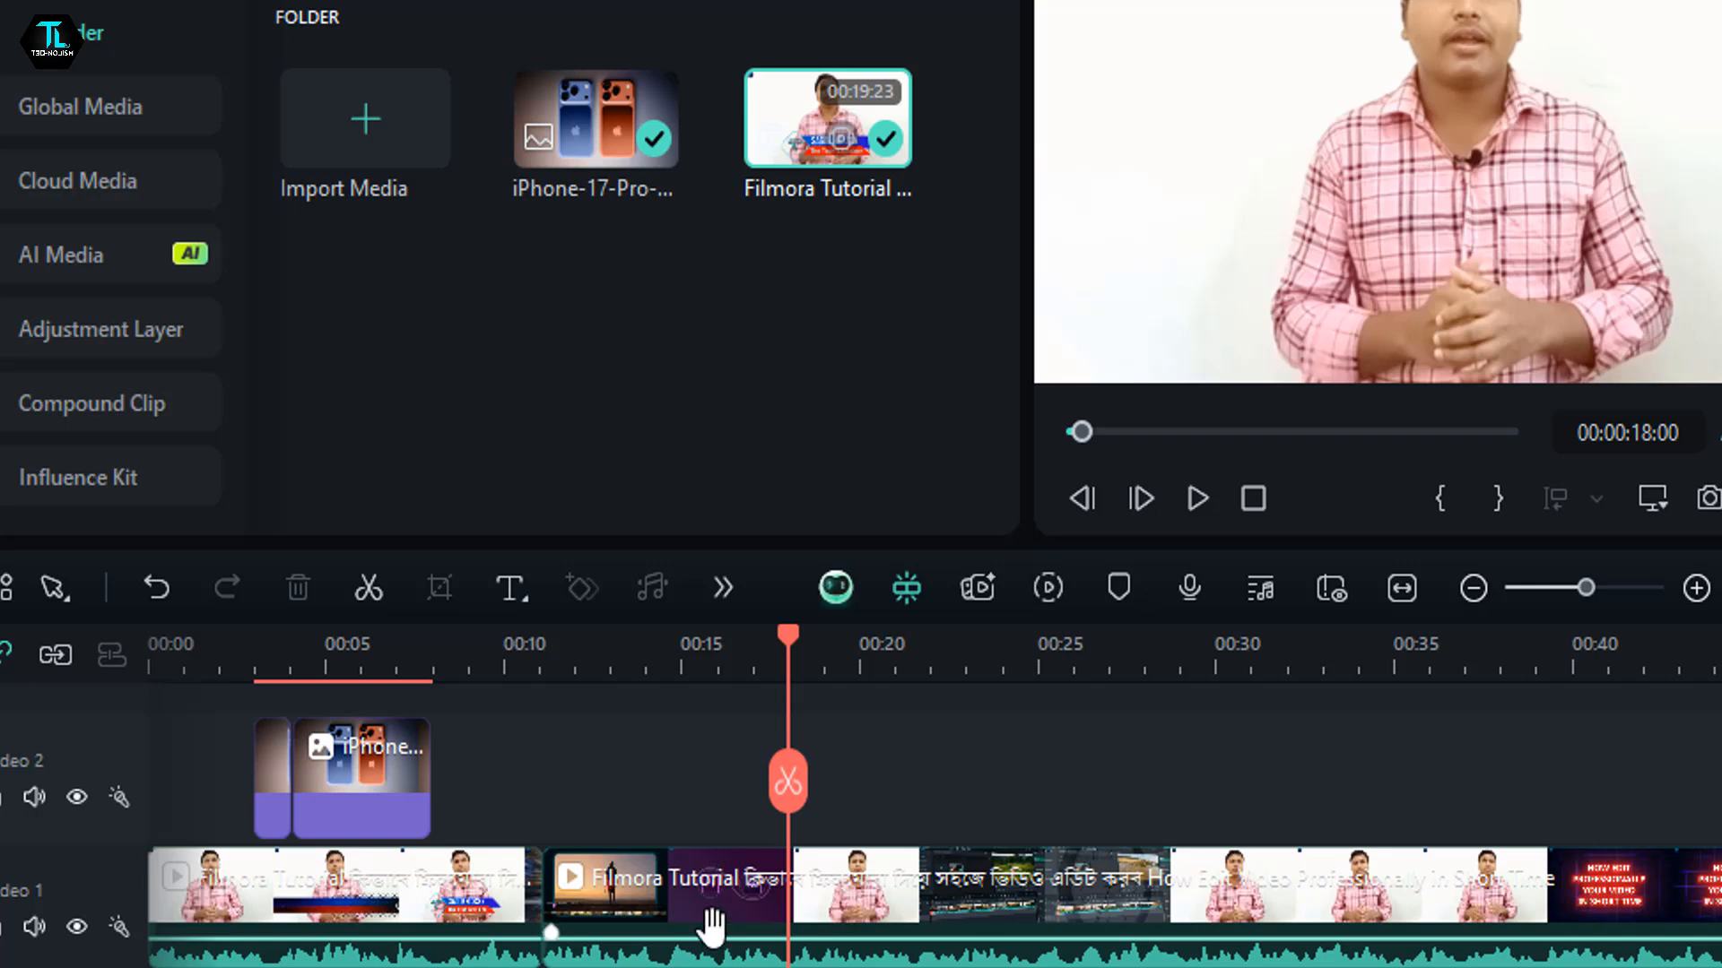
pyautogui.click(34, 928)
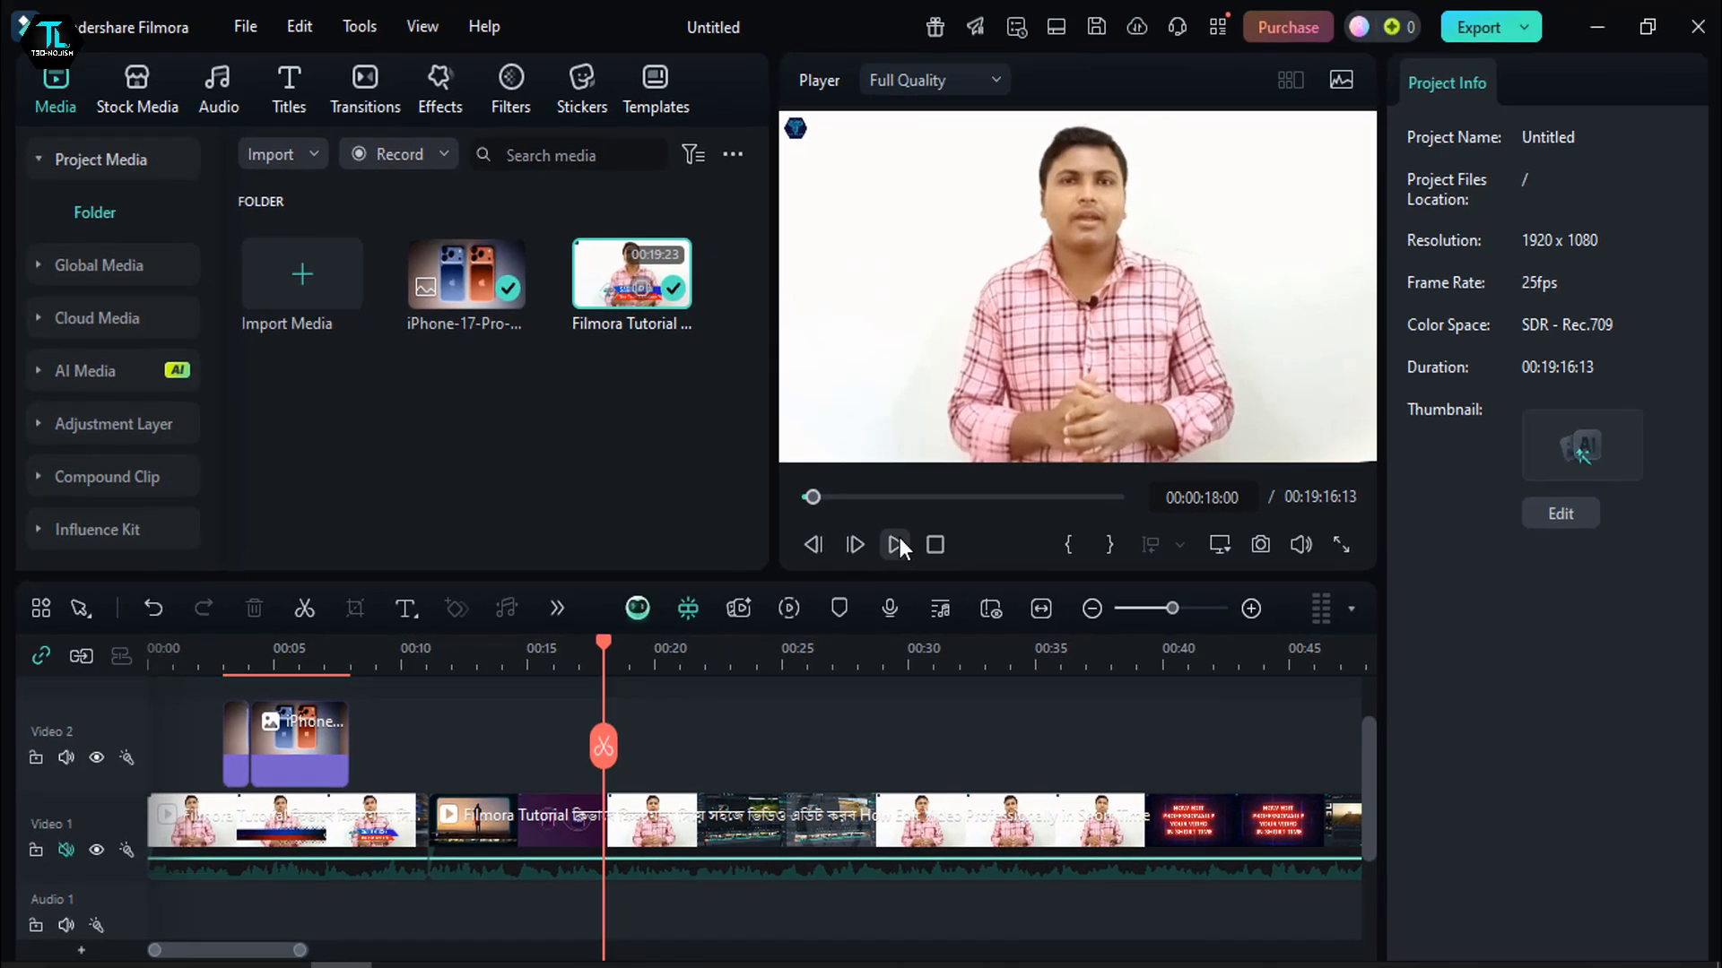
pyautogui.click(1198, 499)
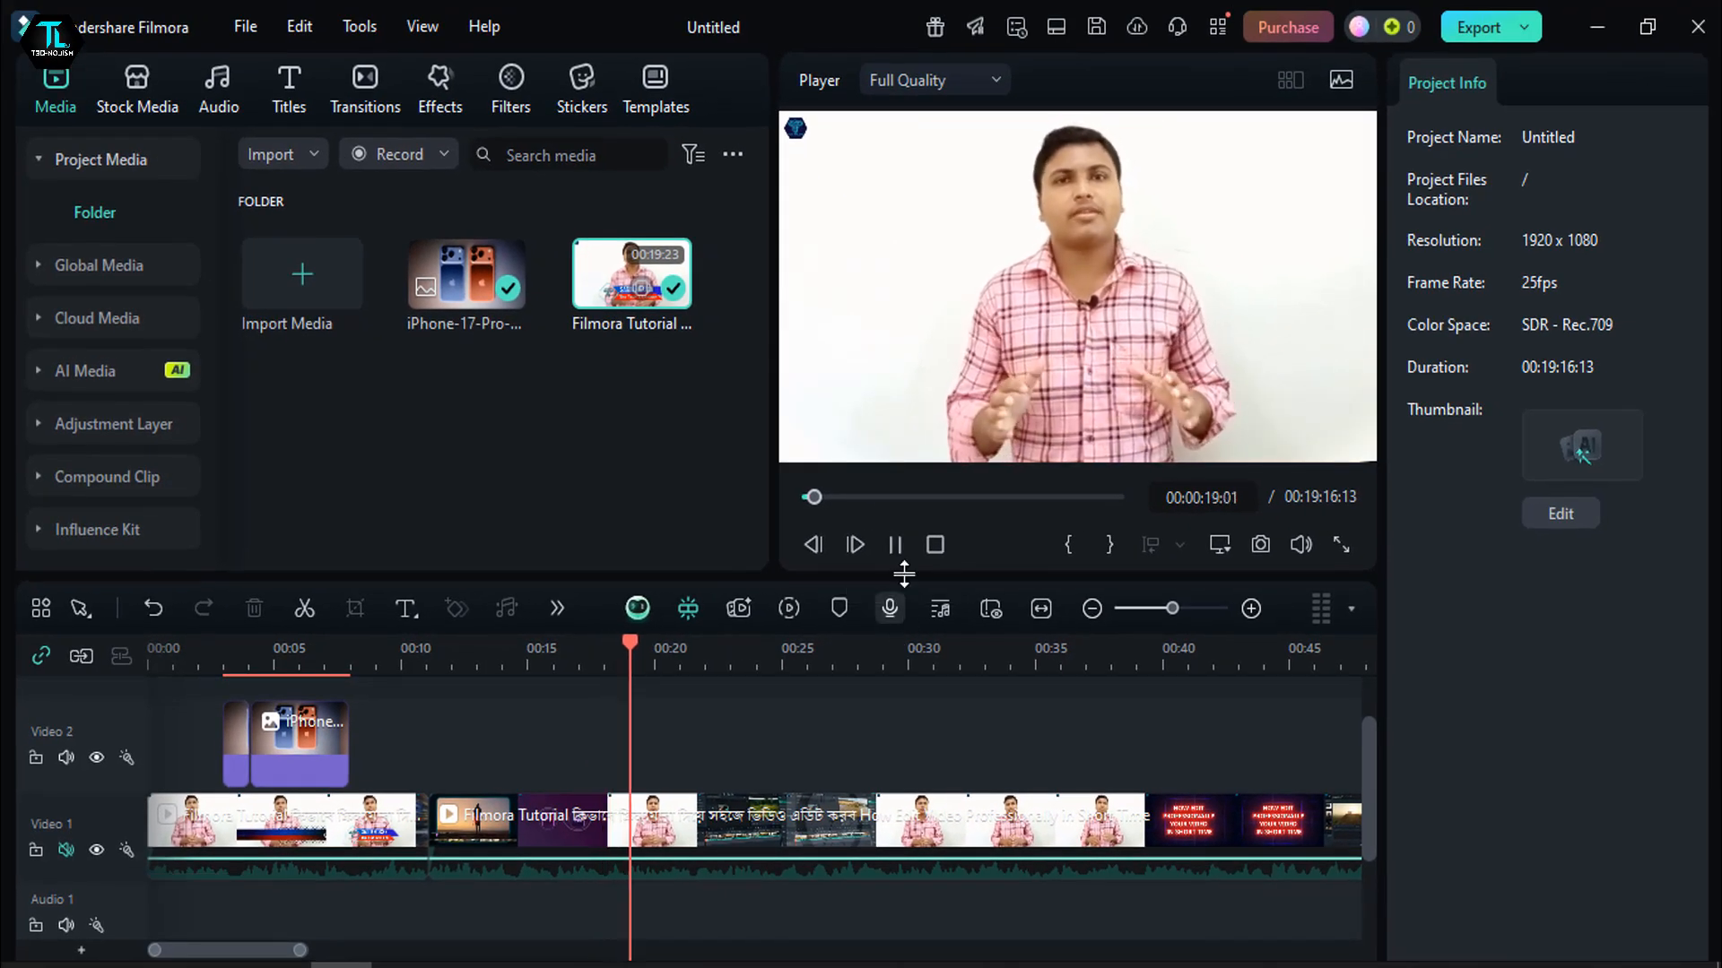
pyautogui.moveTo(746, 655); pyautogui.dragTo(496, 683)
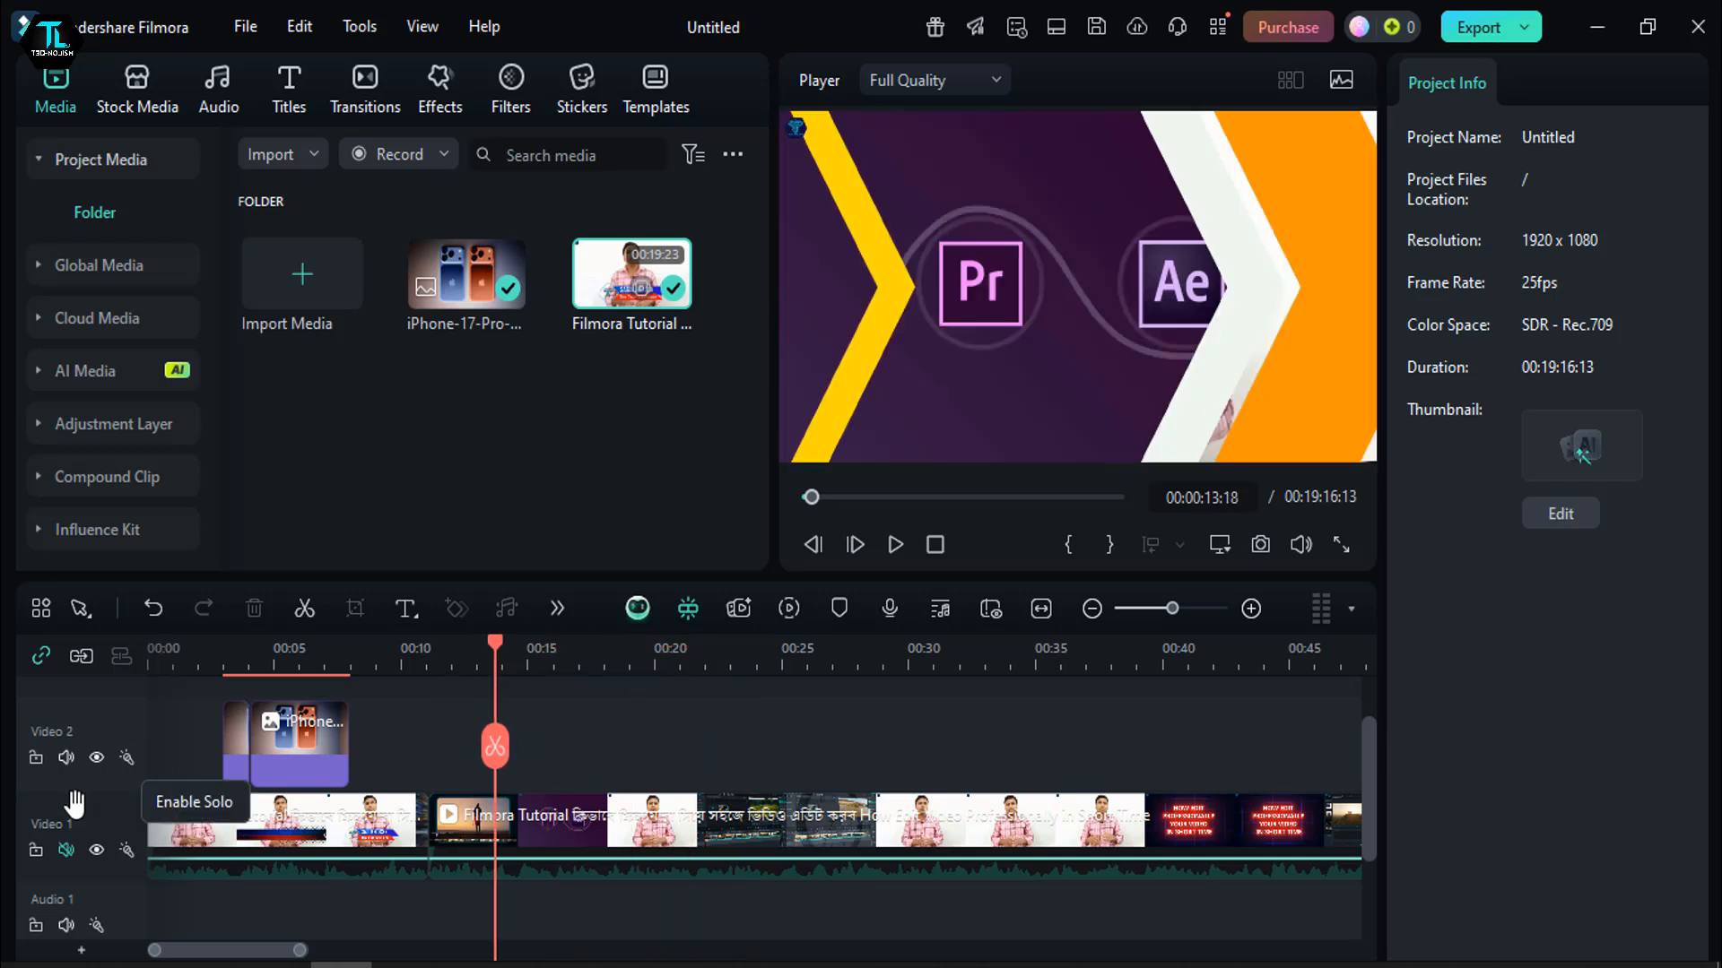
# - Unmute the Video 1 track and play the timeline from 00:00:13:18 to check its sound
pyautogui.click(66, 850)
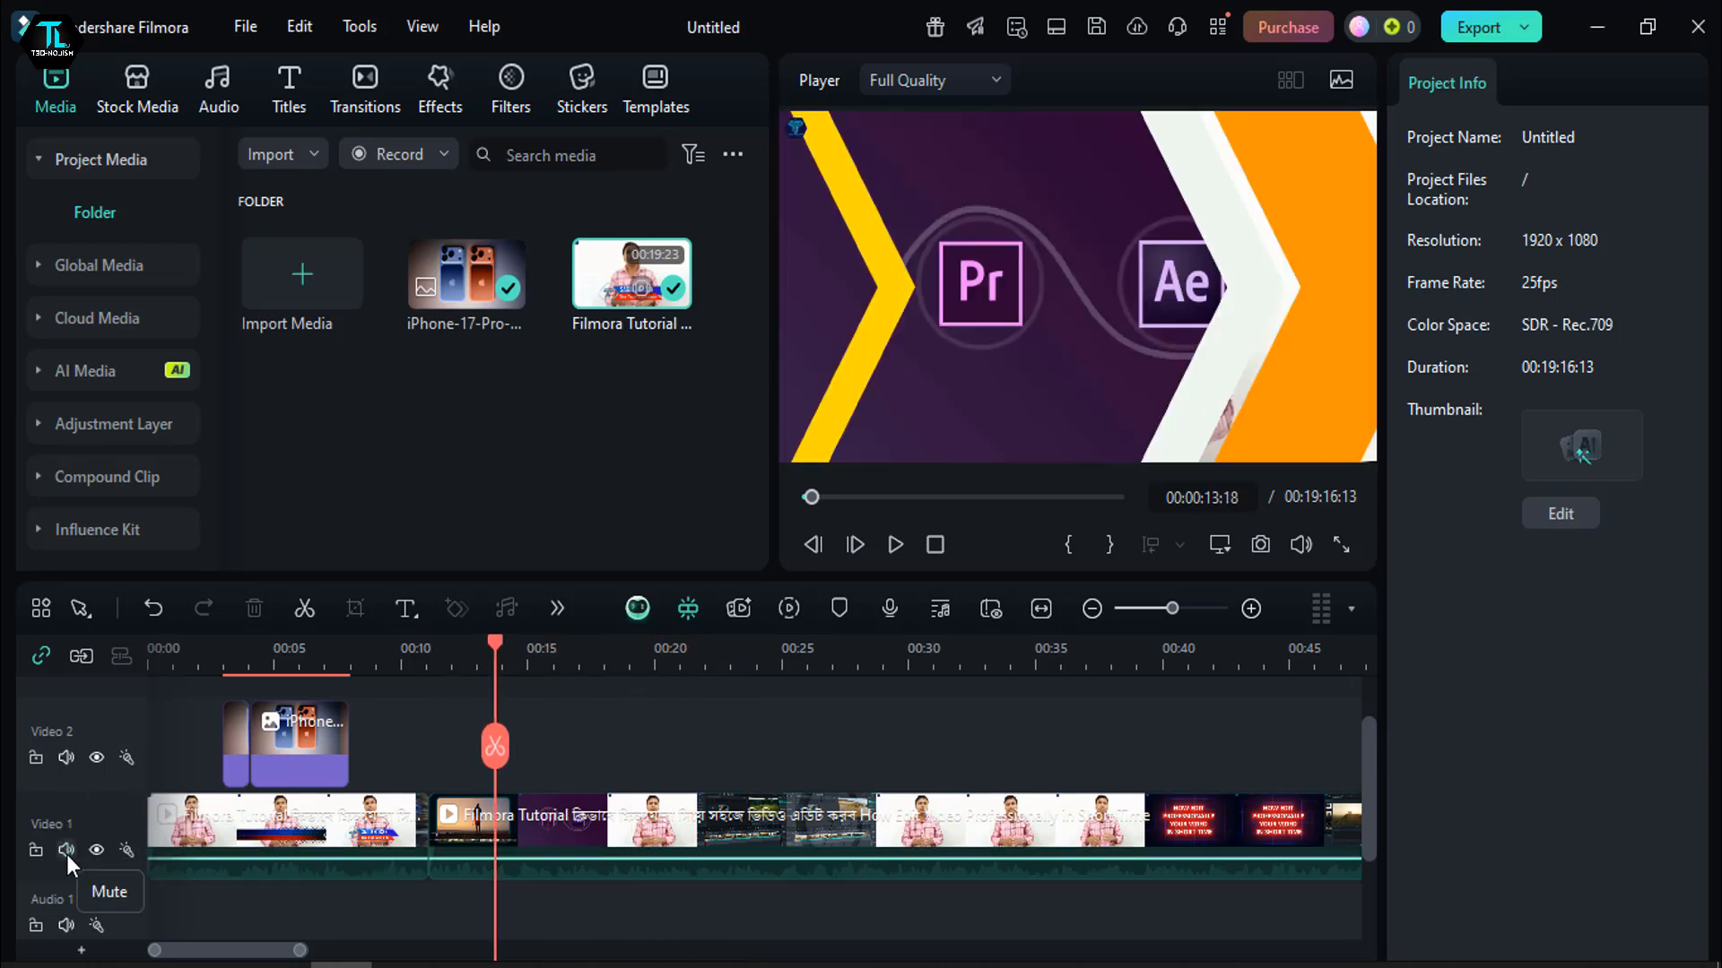
pyautogui.click(890, 542)
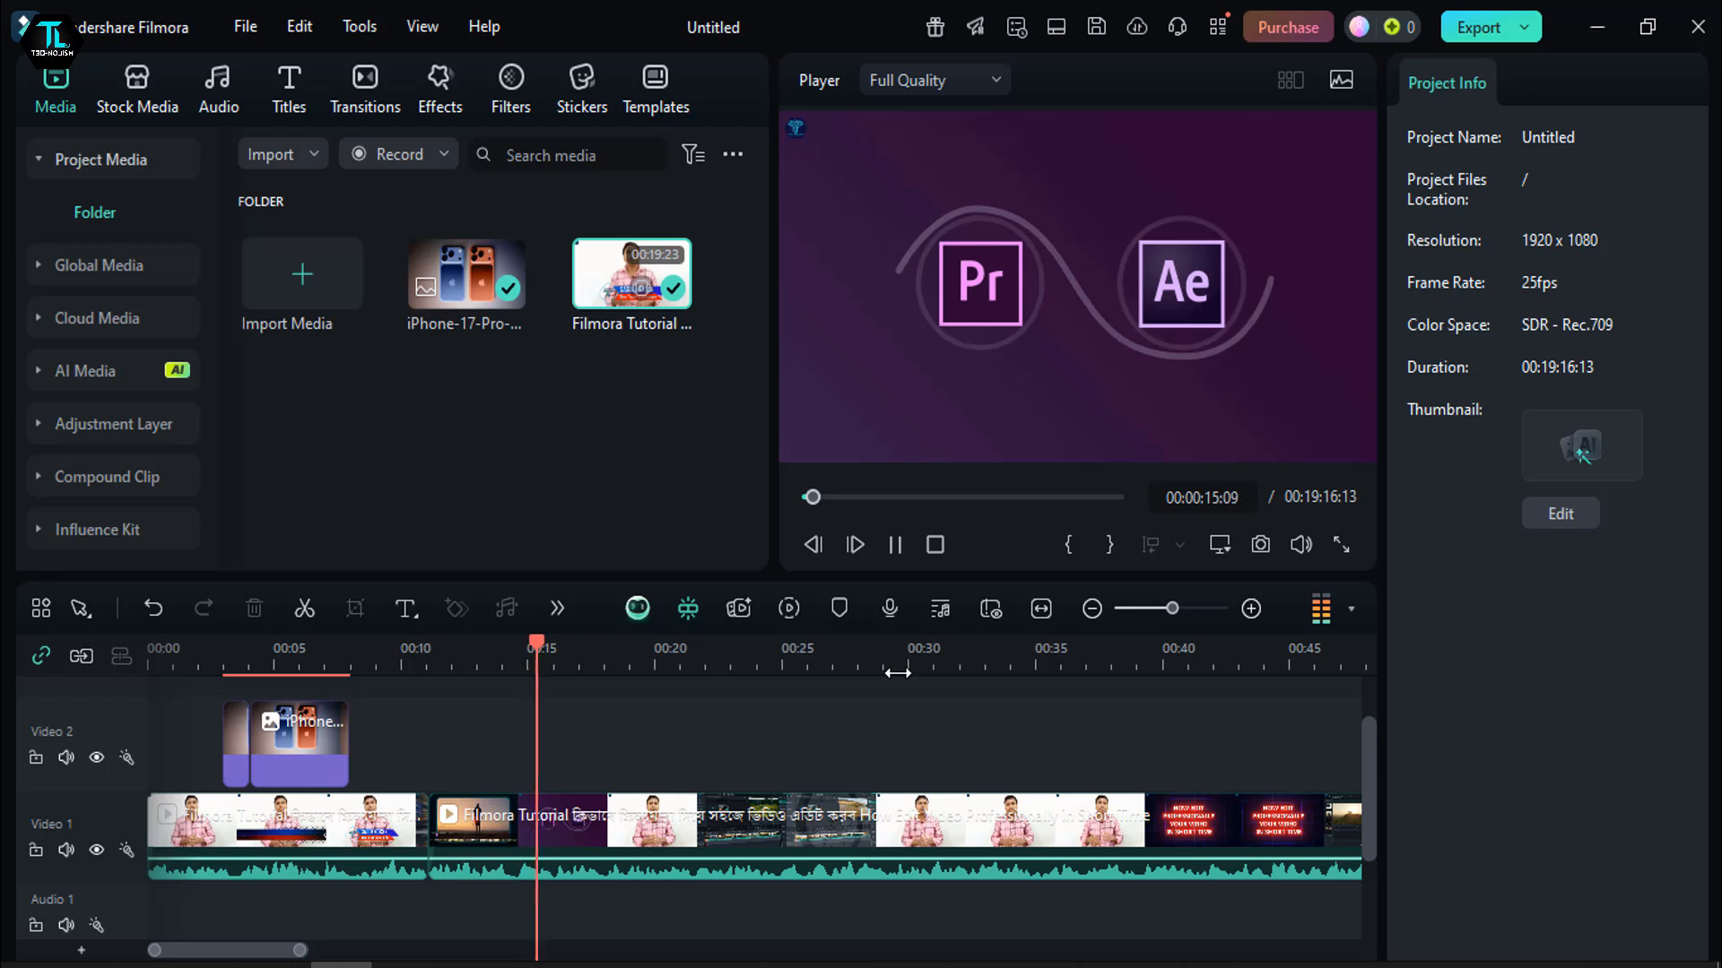
pyautogui.click(900, 551)
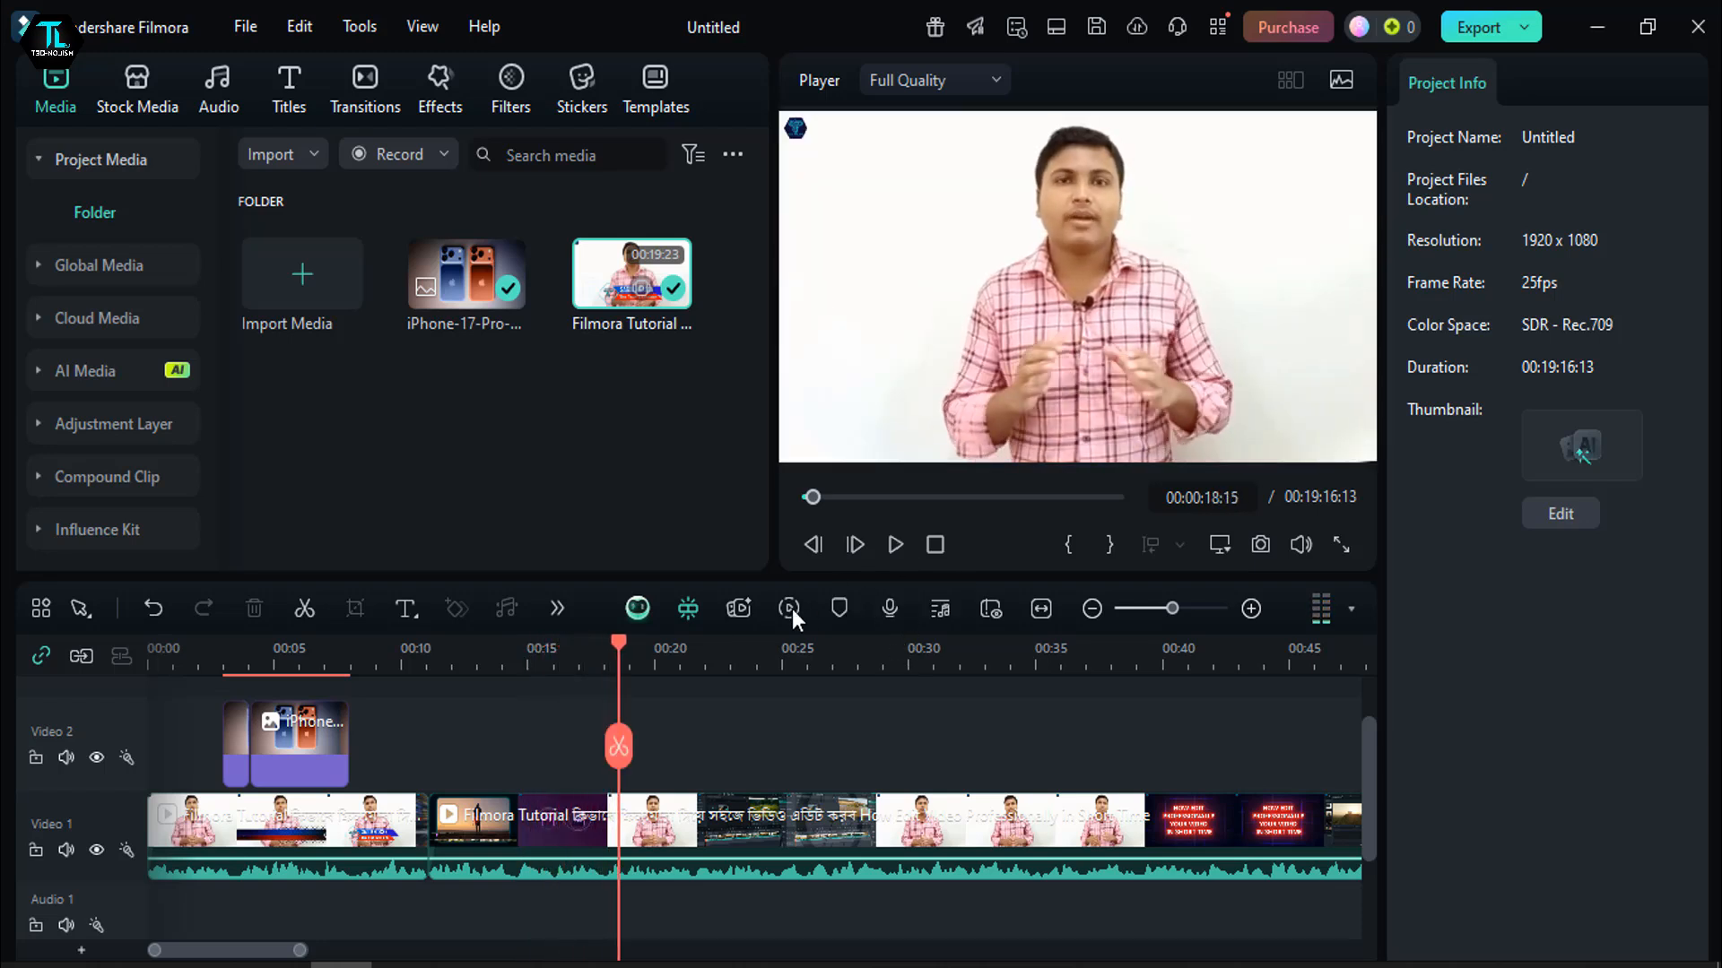
# - Split the tutorial video at 00:00:17:21 and 00:00:29:14, and select the segment between these cuts
pyautogui.moveTo(615, 637); pyautogui.dragTo(684, 644)
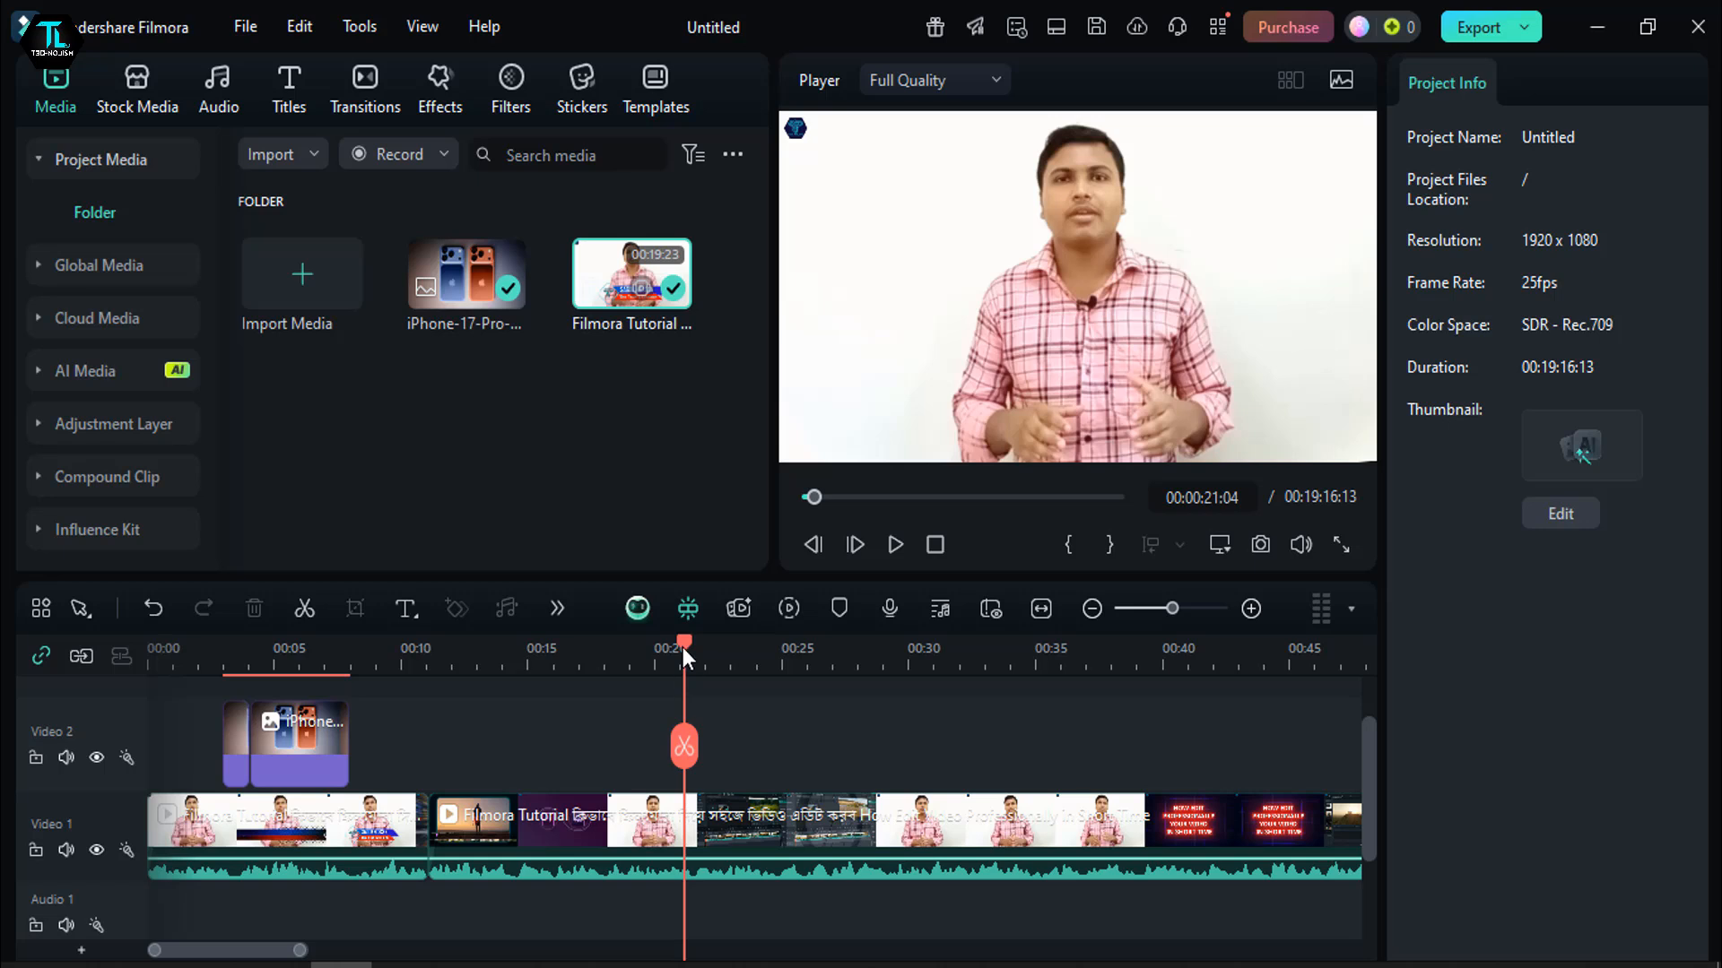
pyautogui.moveTo(681, 647); pyautogui.dragTo(604, 721)
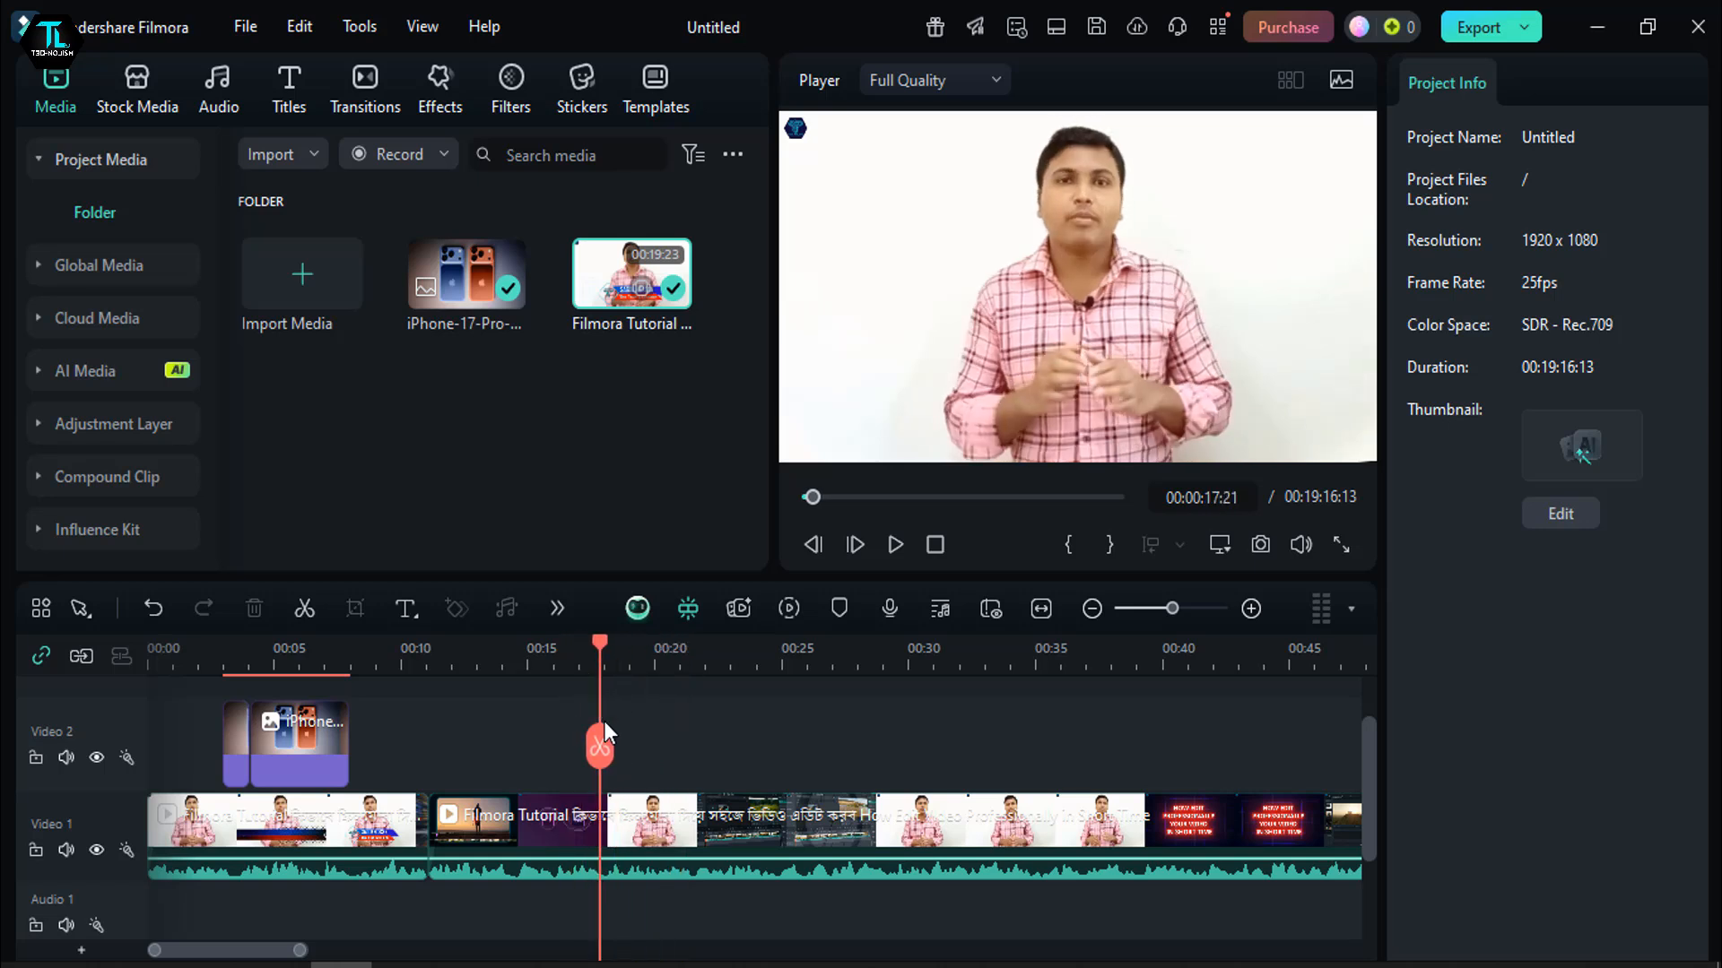
pyautogui.click(599, 747)
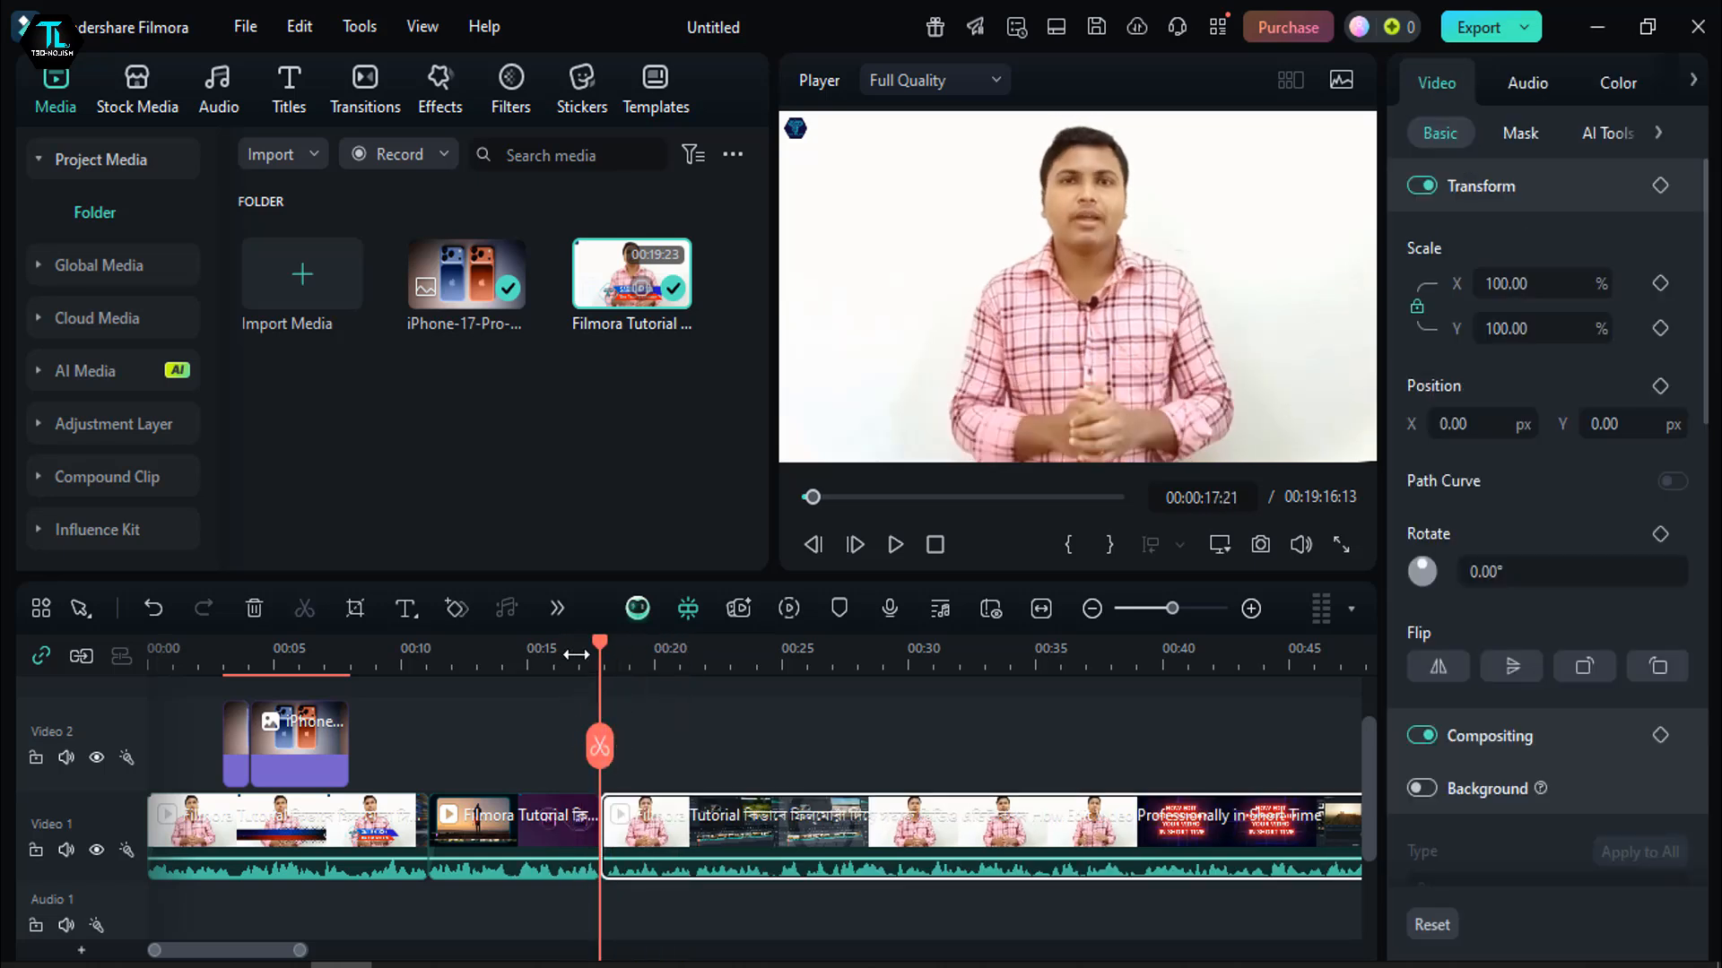
pyautogui.moveTo(606, 662); pyautogui.dragTo(898, 749)
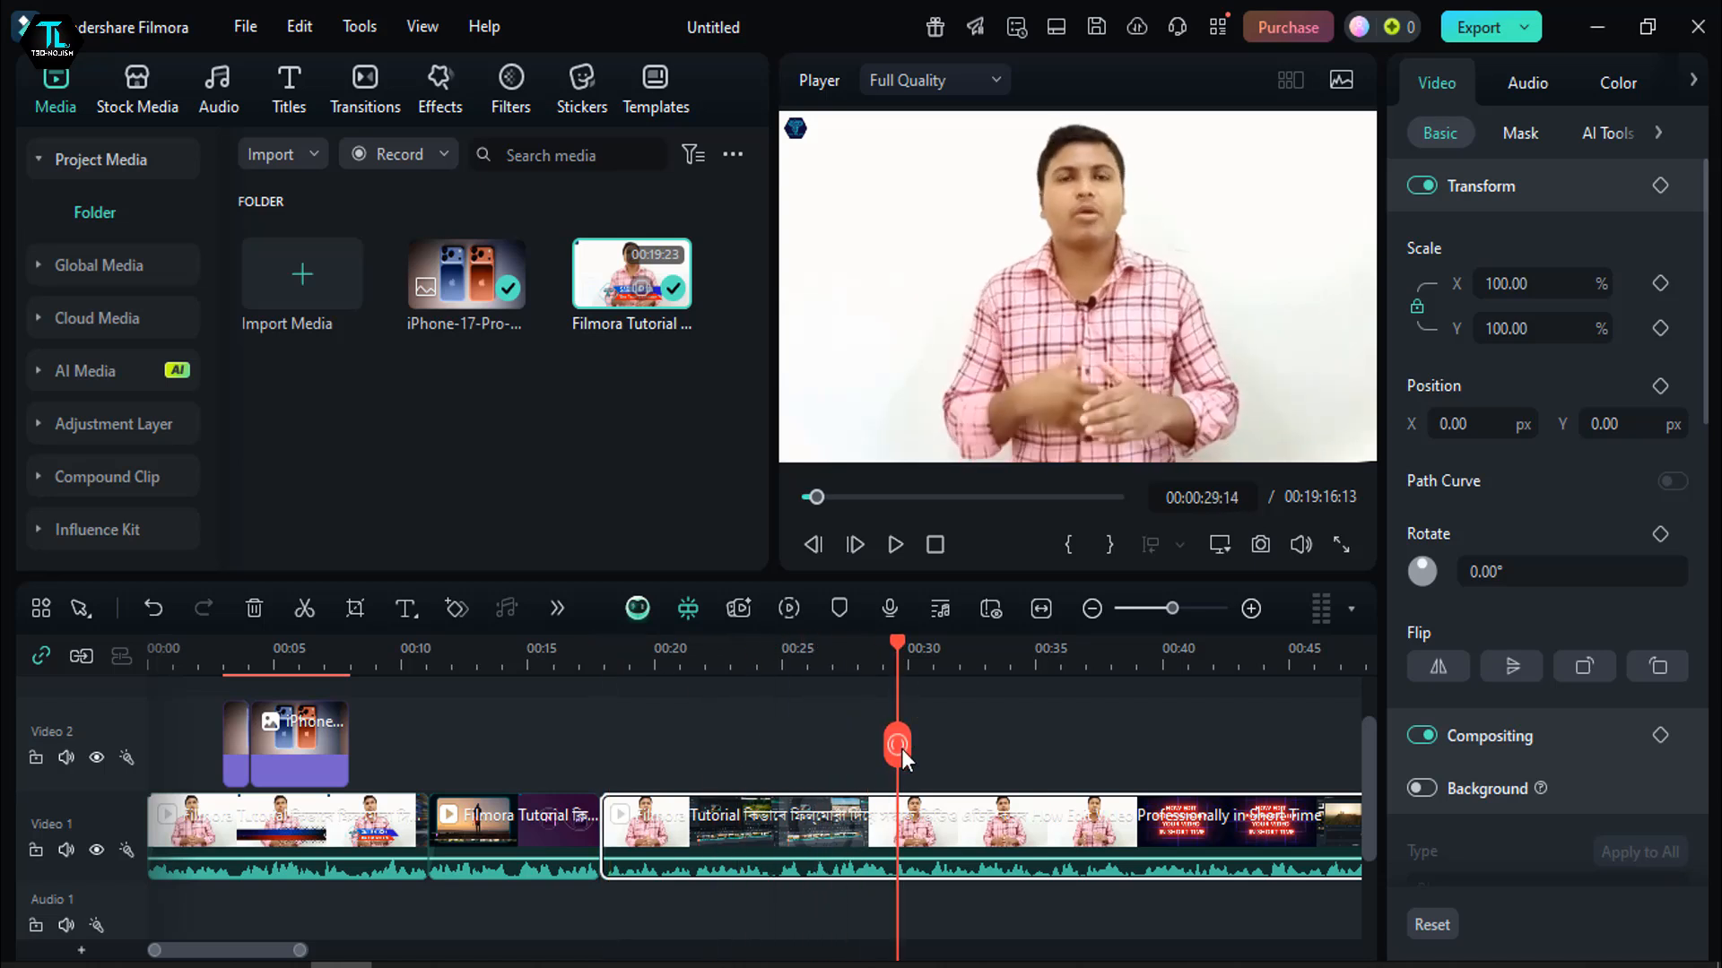
pyautogui.click(898, 748)
pyautogui.moveTo(900, 663); pyautogui.dragTo(887, 753)
pyautogui.click(786, 811)
# - Examine the additional editing tools, including the Speed options, without a selection and with the middle video segment selected
pyautogui.moveTo(802, 642); pyautogui.dragTo(558, 703)
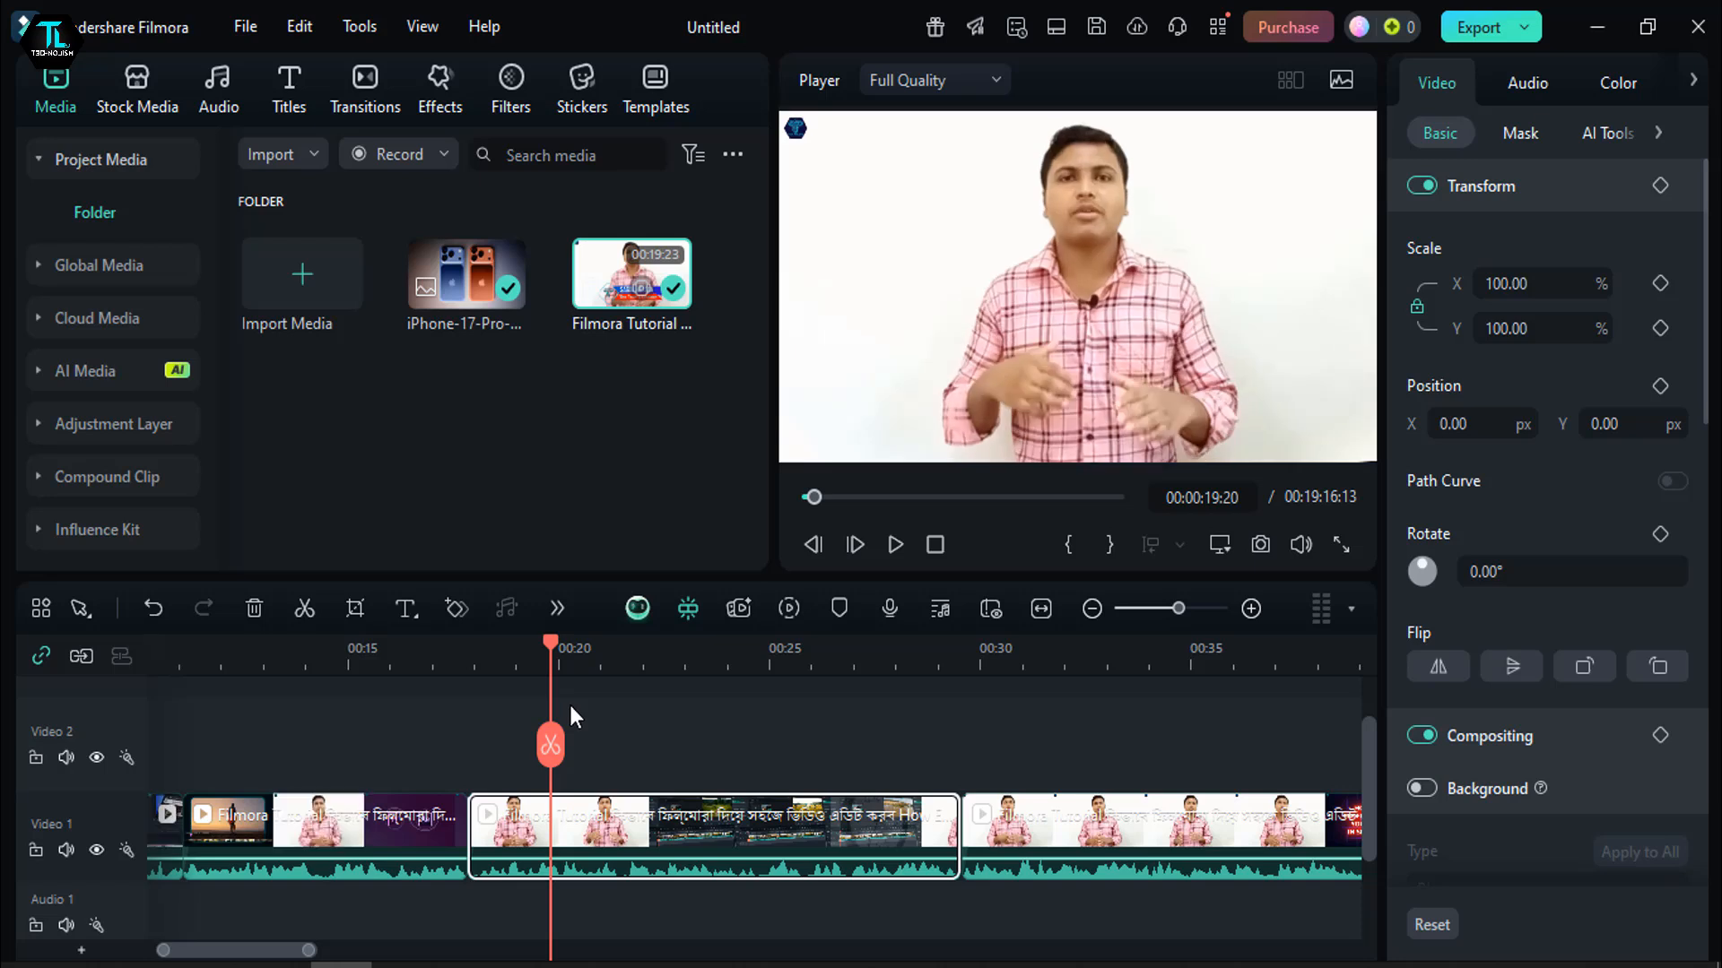
pyautogui.click(431, 714)
pyautogui.click(561, 607)
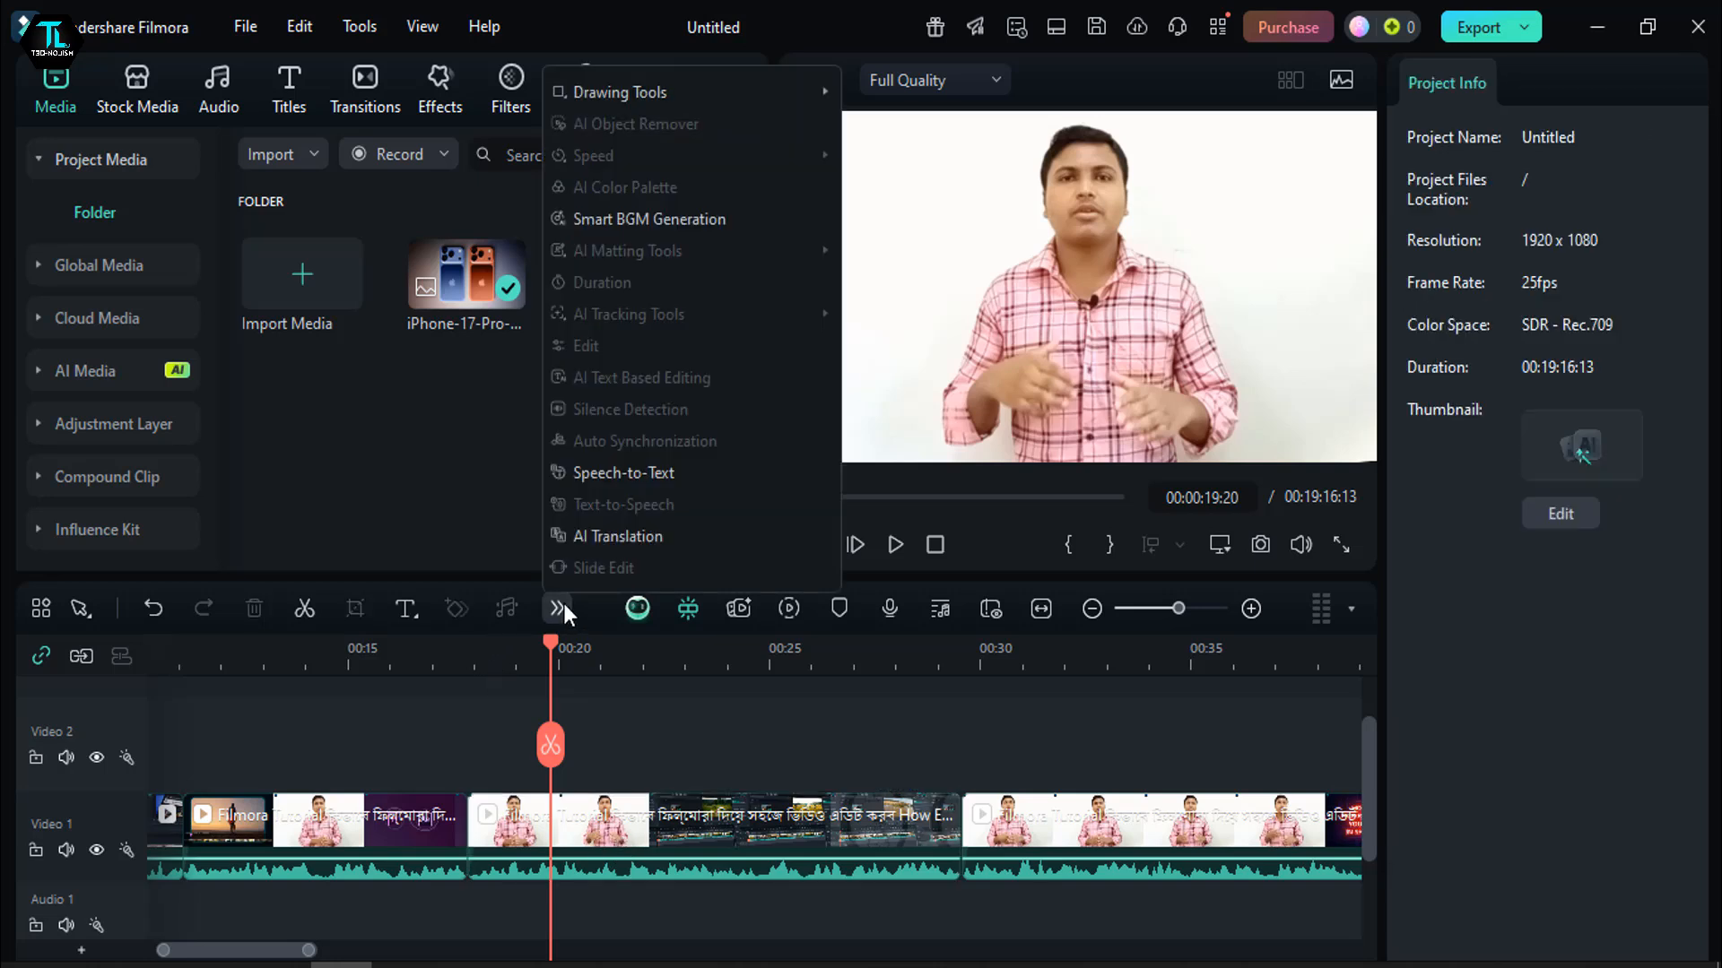
pyautogui.click(628, 827)
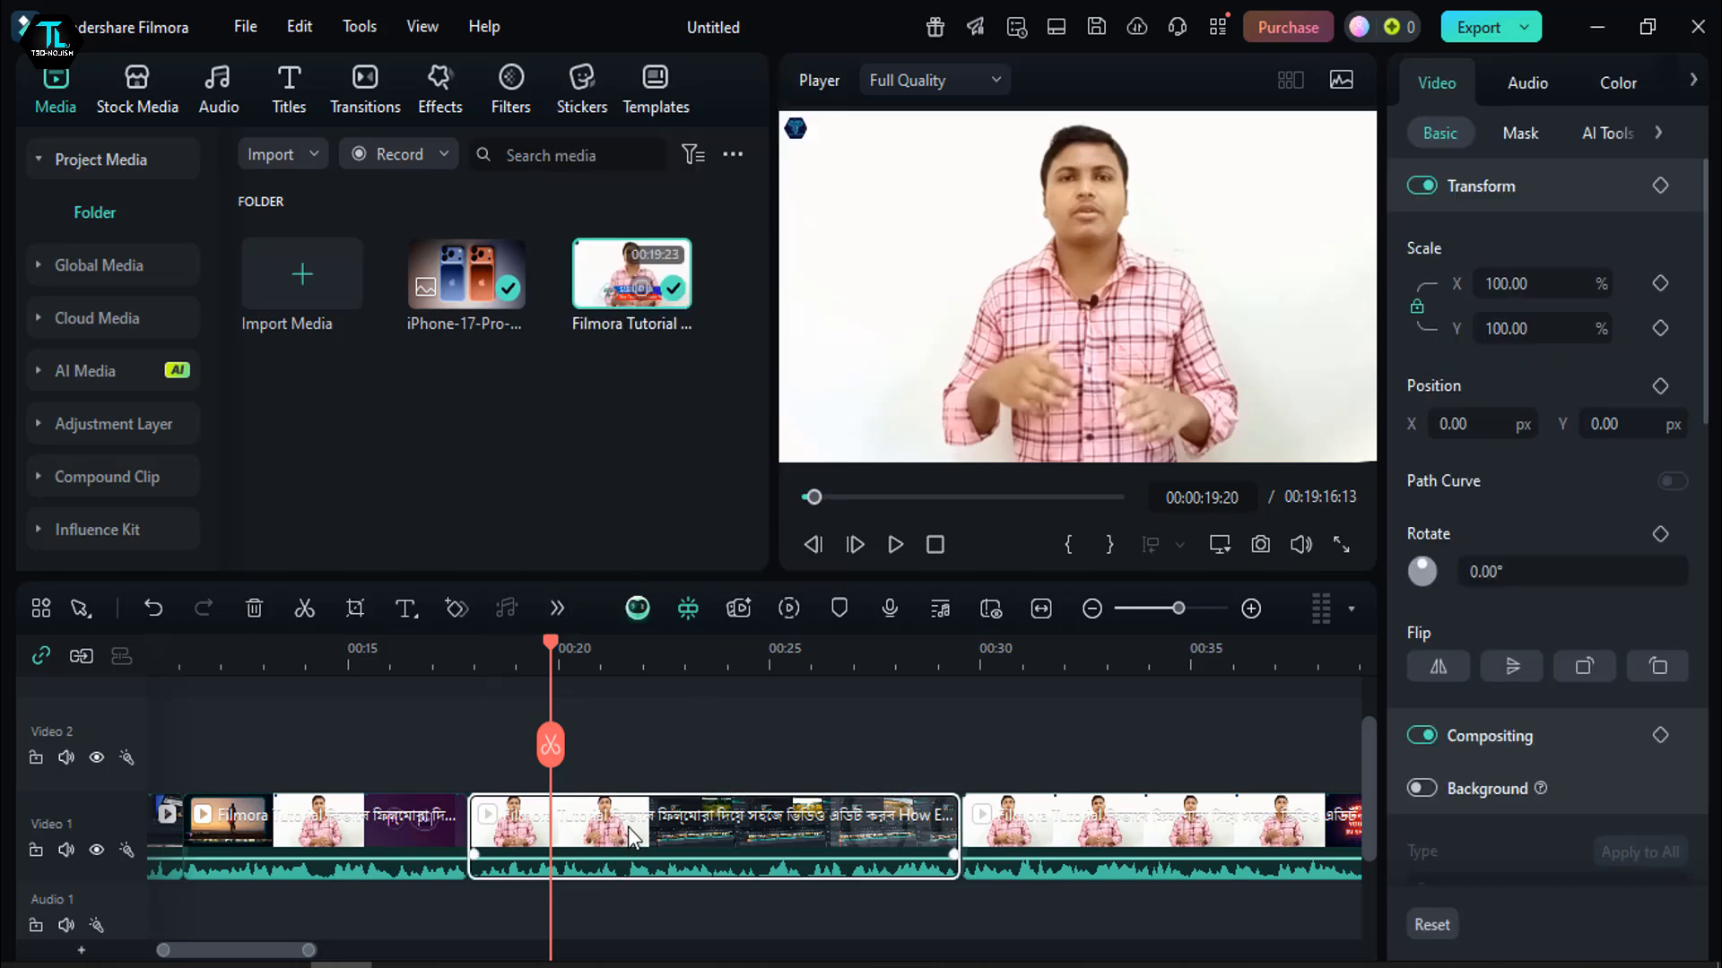
pyautogui.click(557, 607)
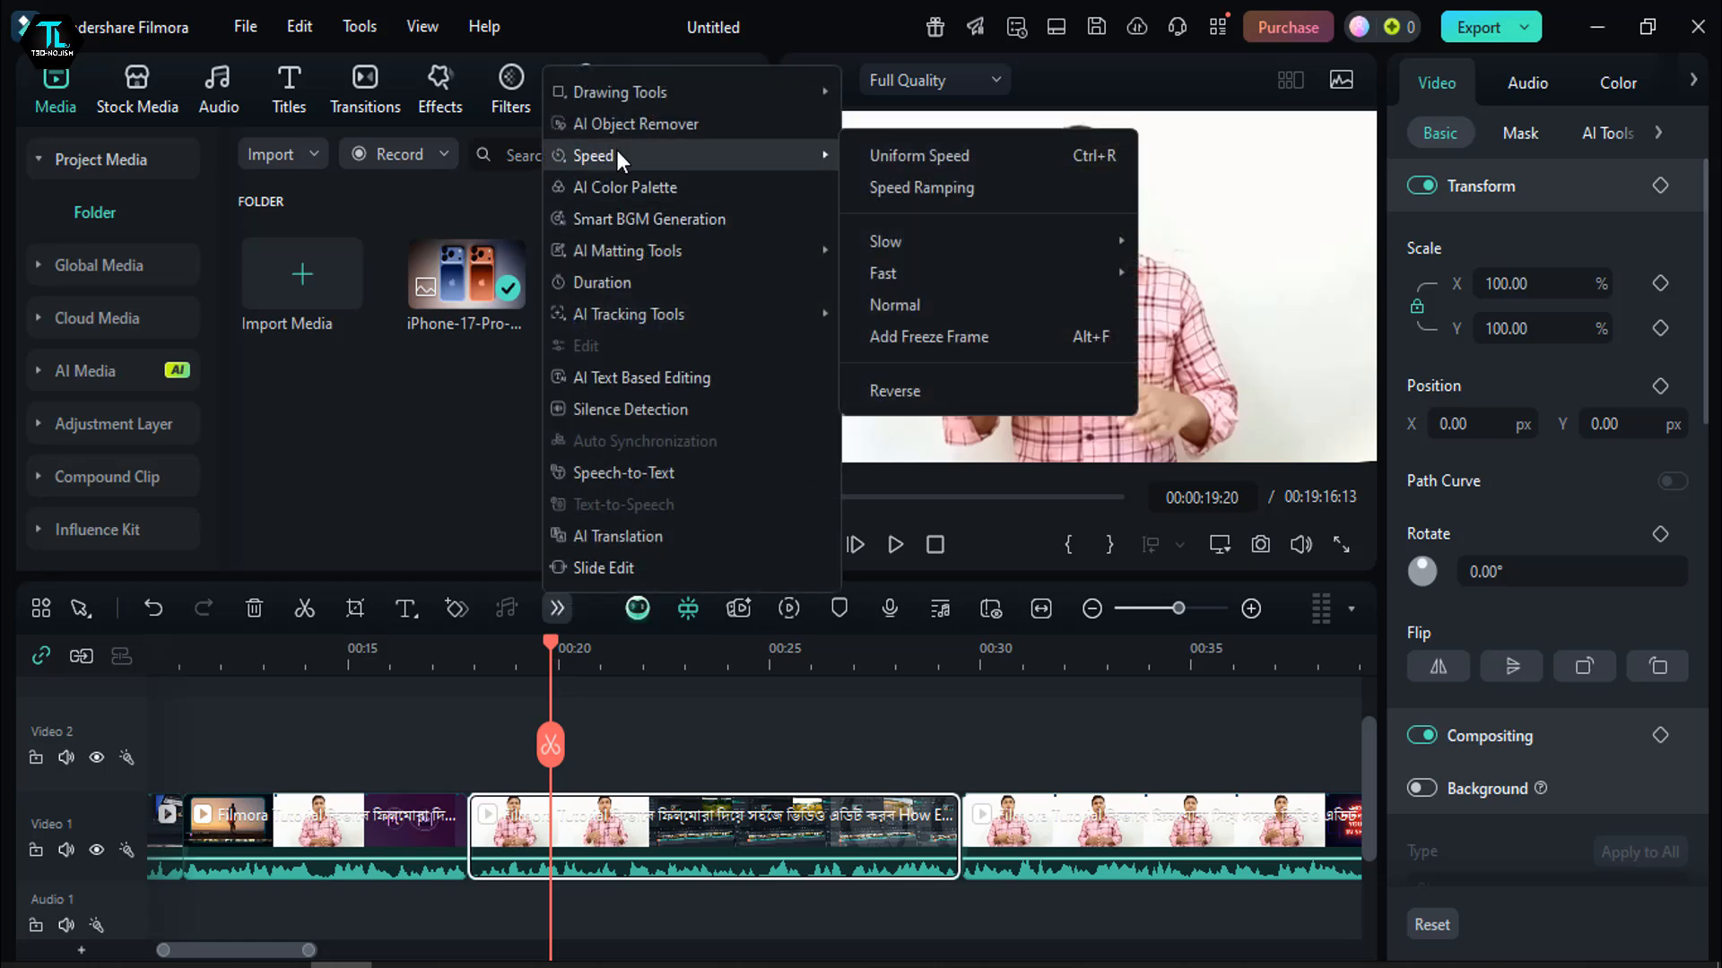
pyautogui.click(444, 724)
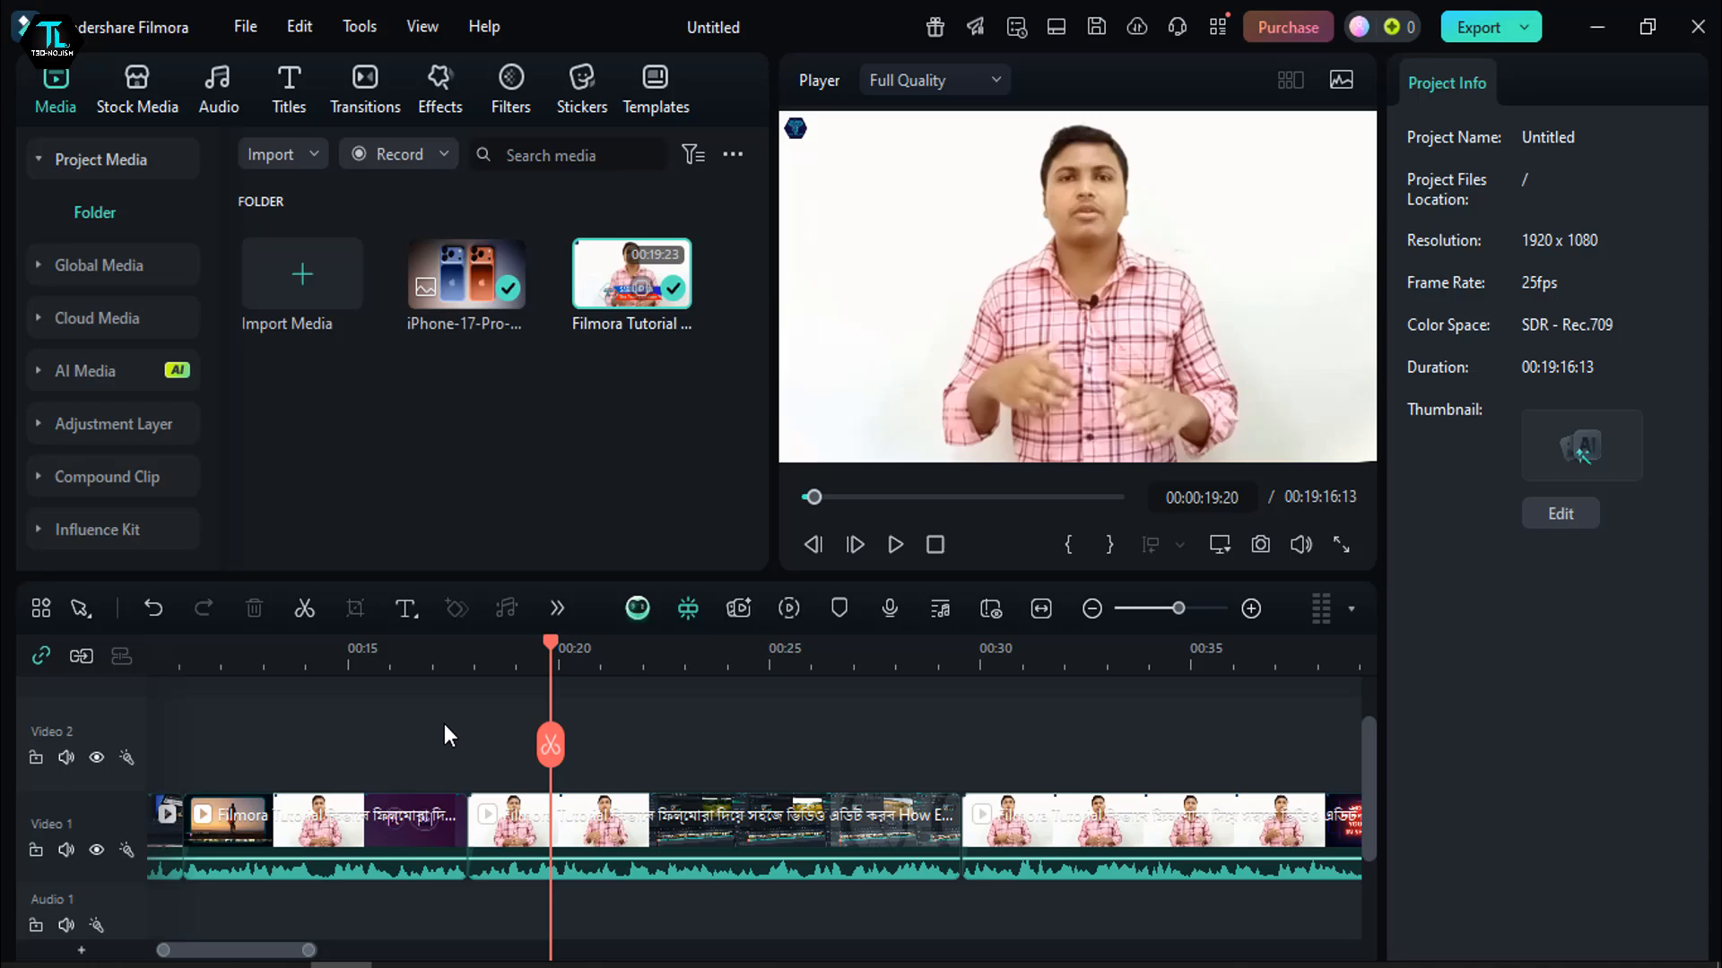
# - Review the tools available in the timeline toolbar customization and leave it without saving changes
pyautogui.click(42, 606)
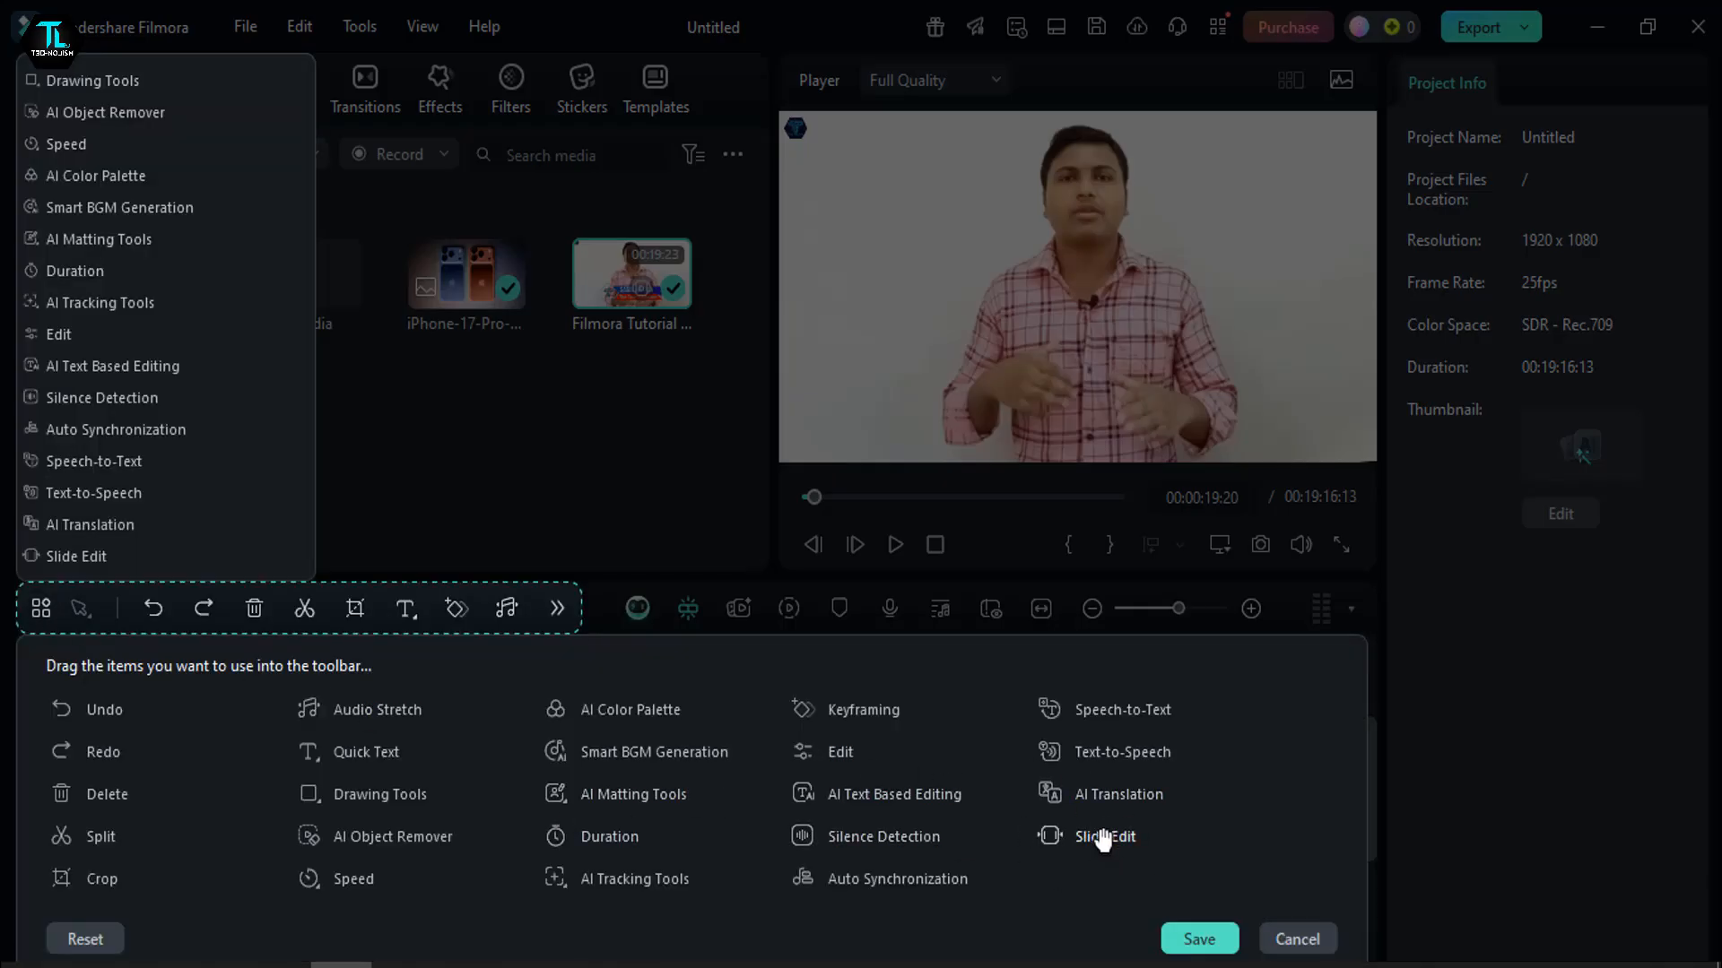
pyautogui.moveTo(693, 708); pyautogui.dragTo(1094, 865)
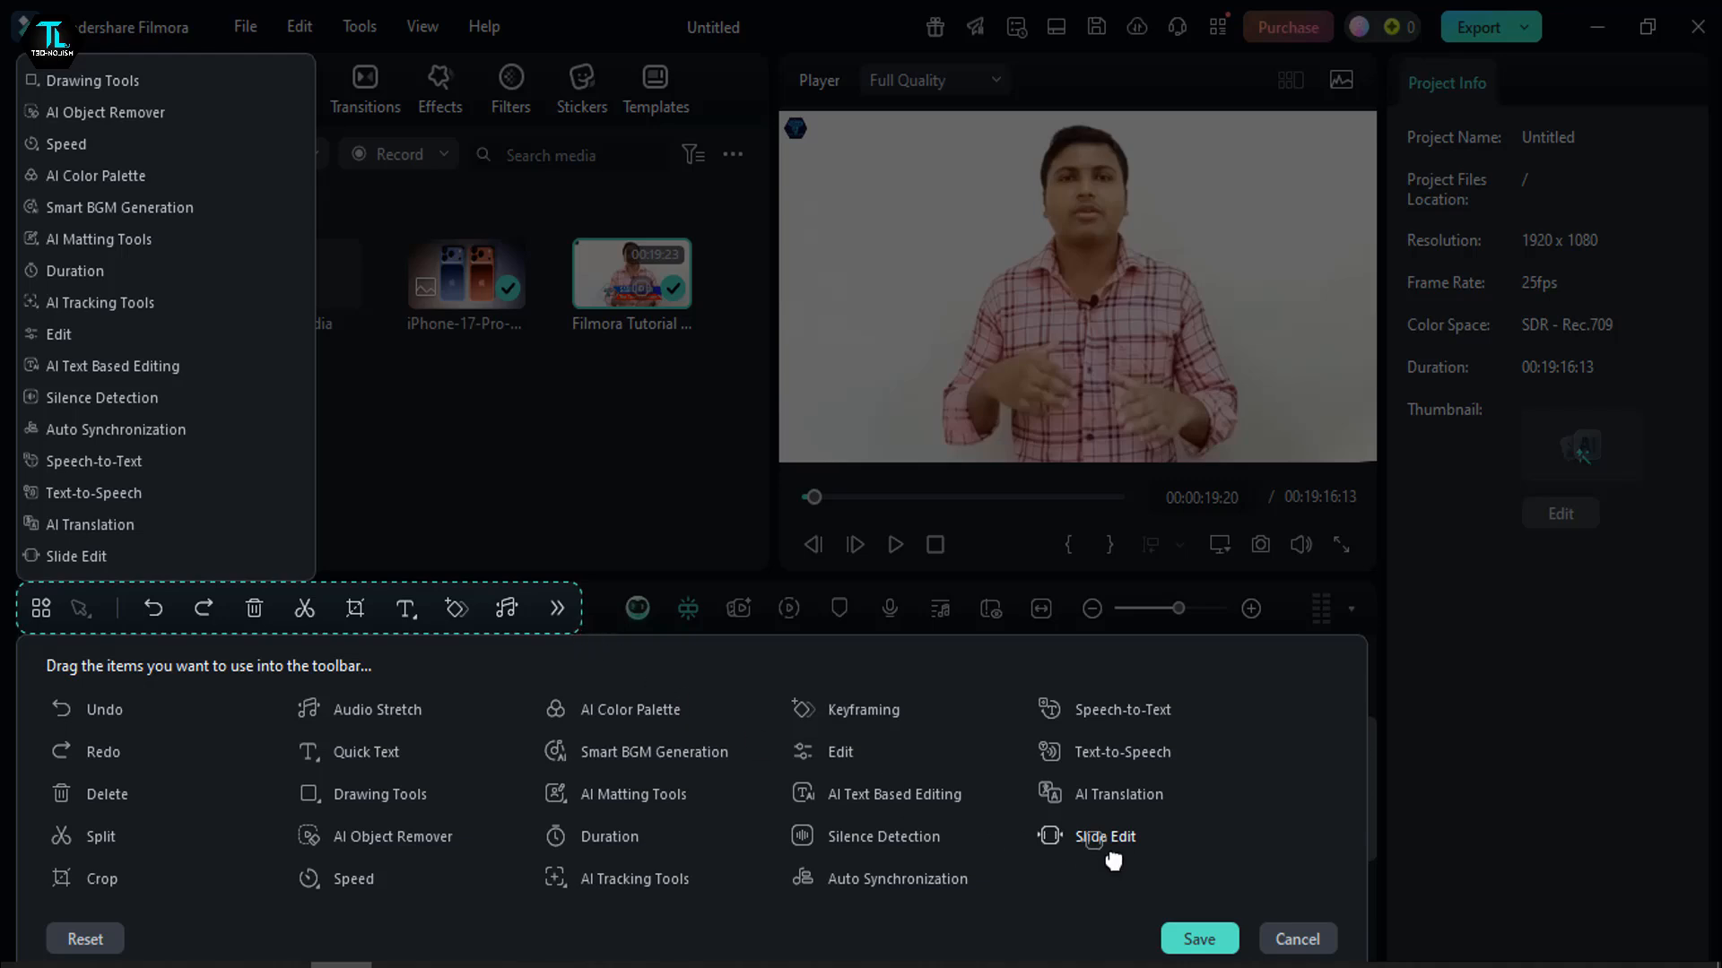
pyautogui.click(1218, 938)
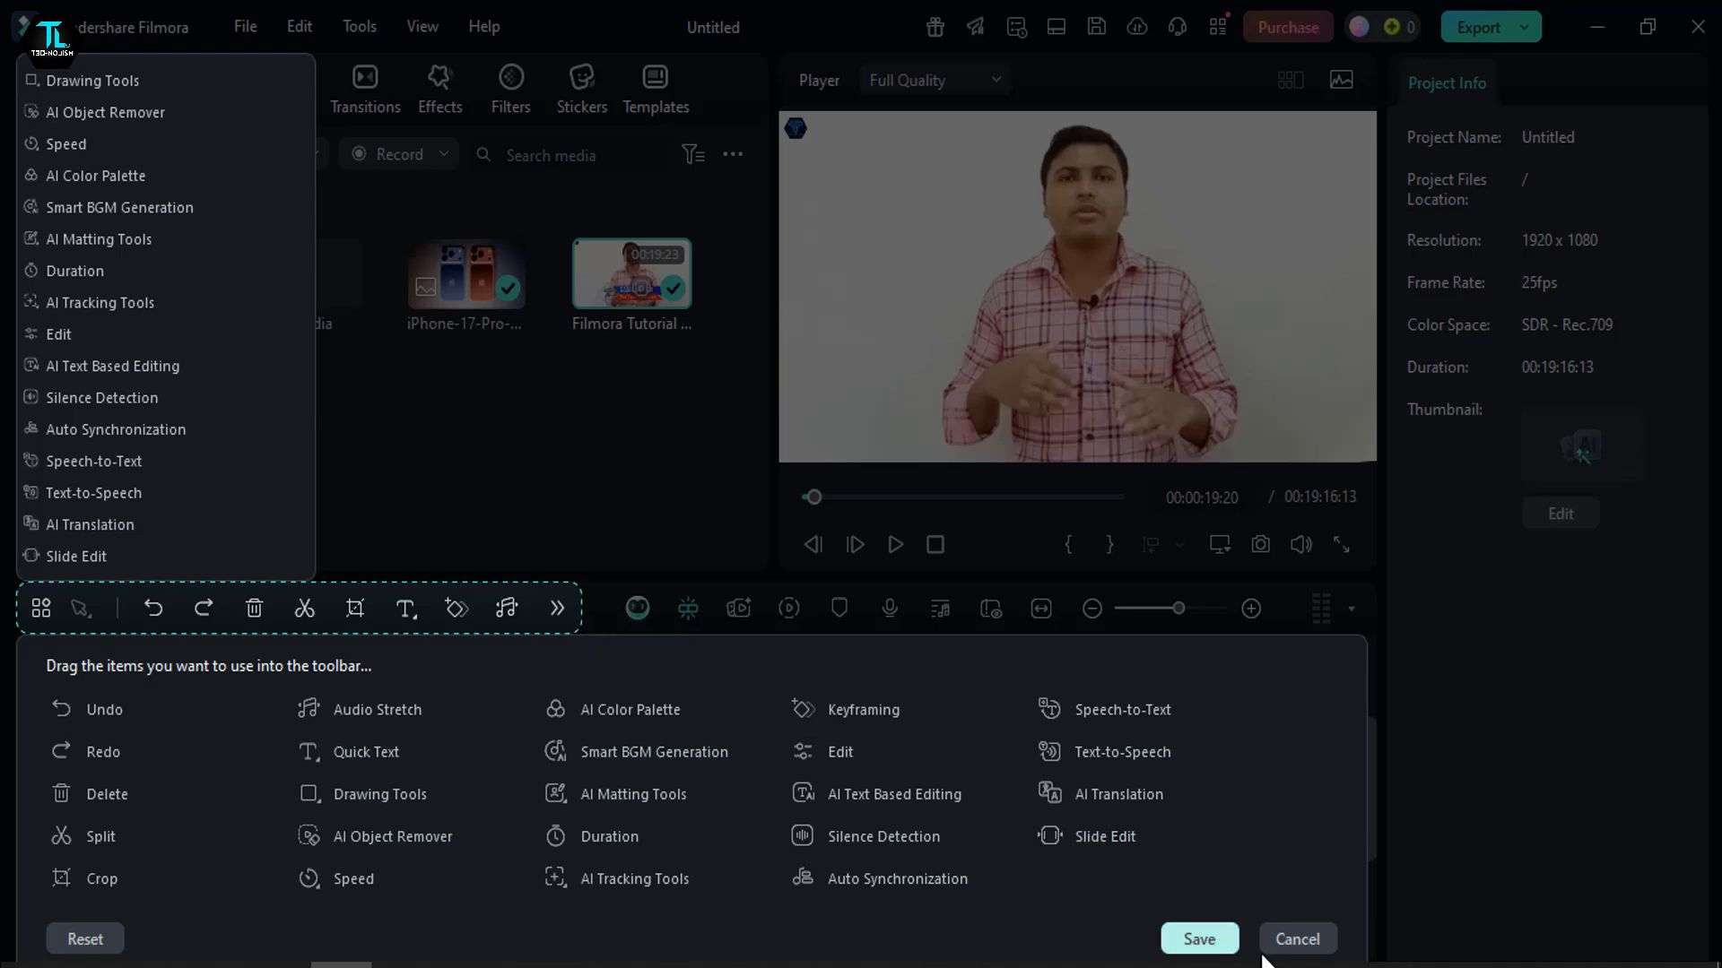
pyautogui.click(1287, 942)
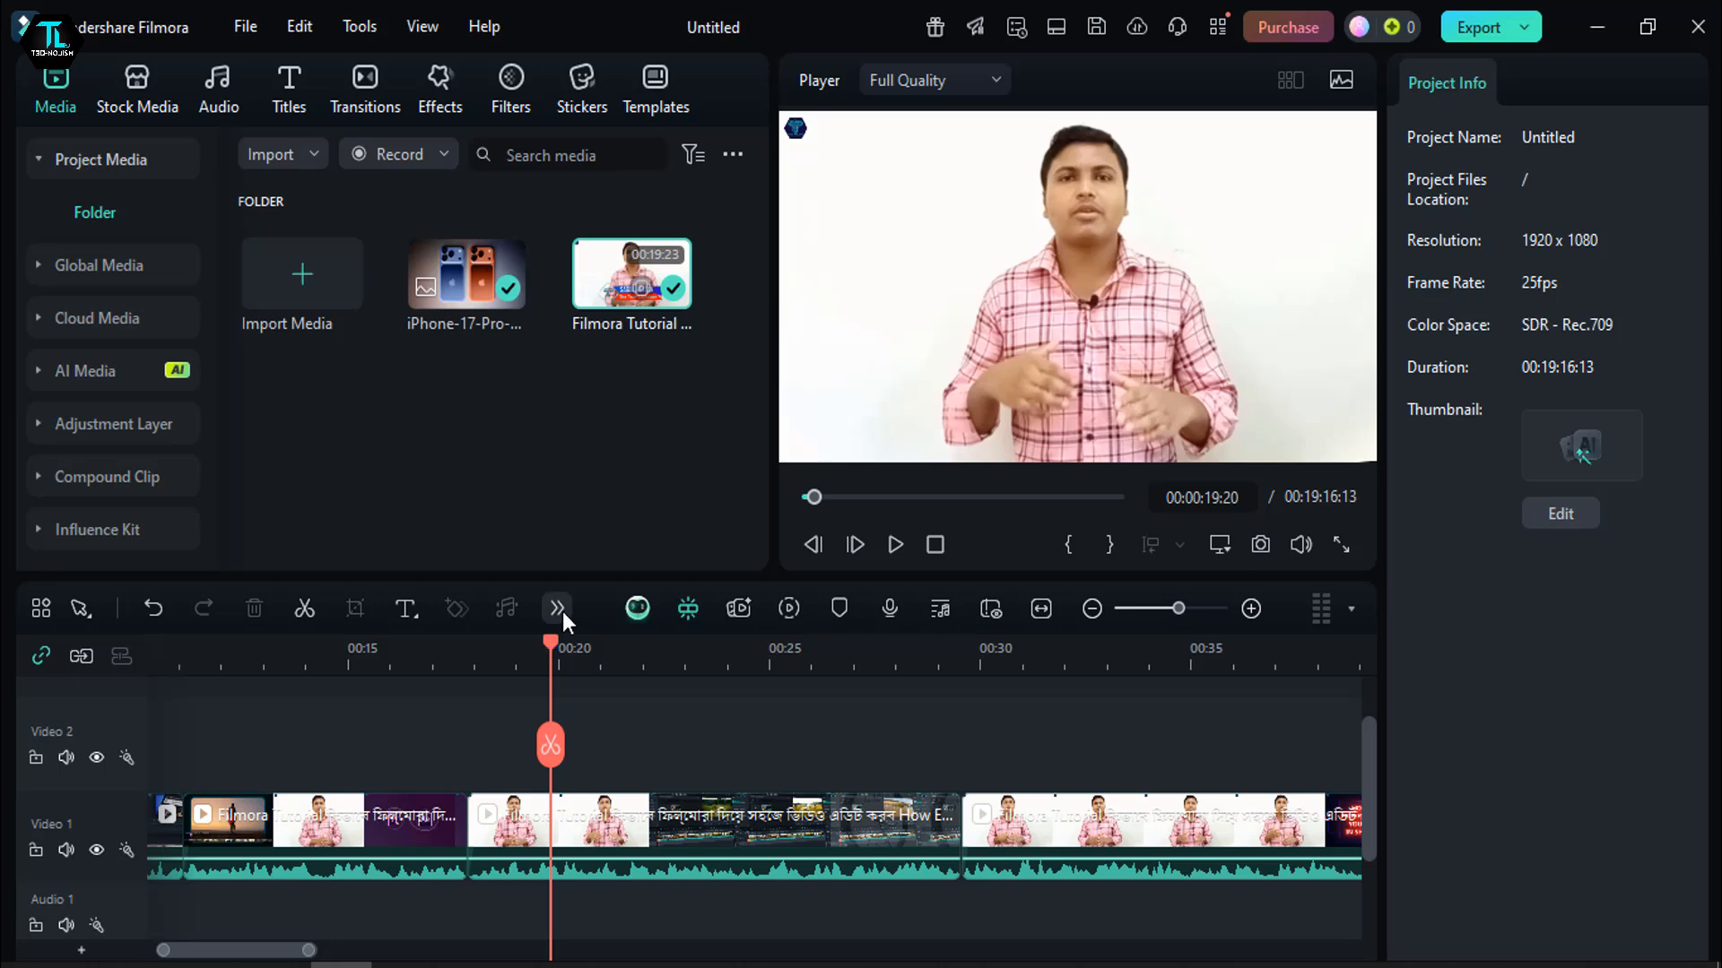
# - Set the uniform speed of the middle video segment on Video 1 to 2.63
pyautogui.click(558, 608)
pyautogui.click(643, 813)
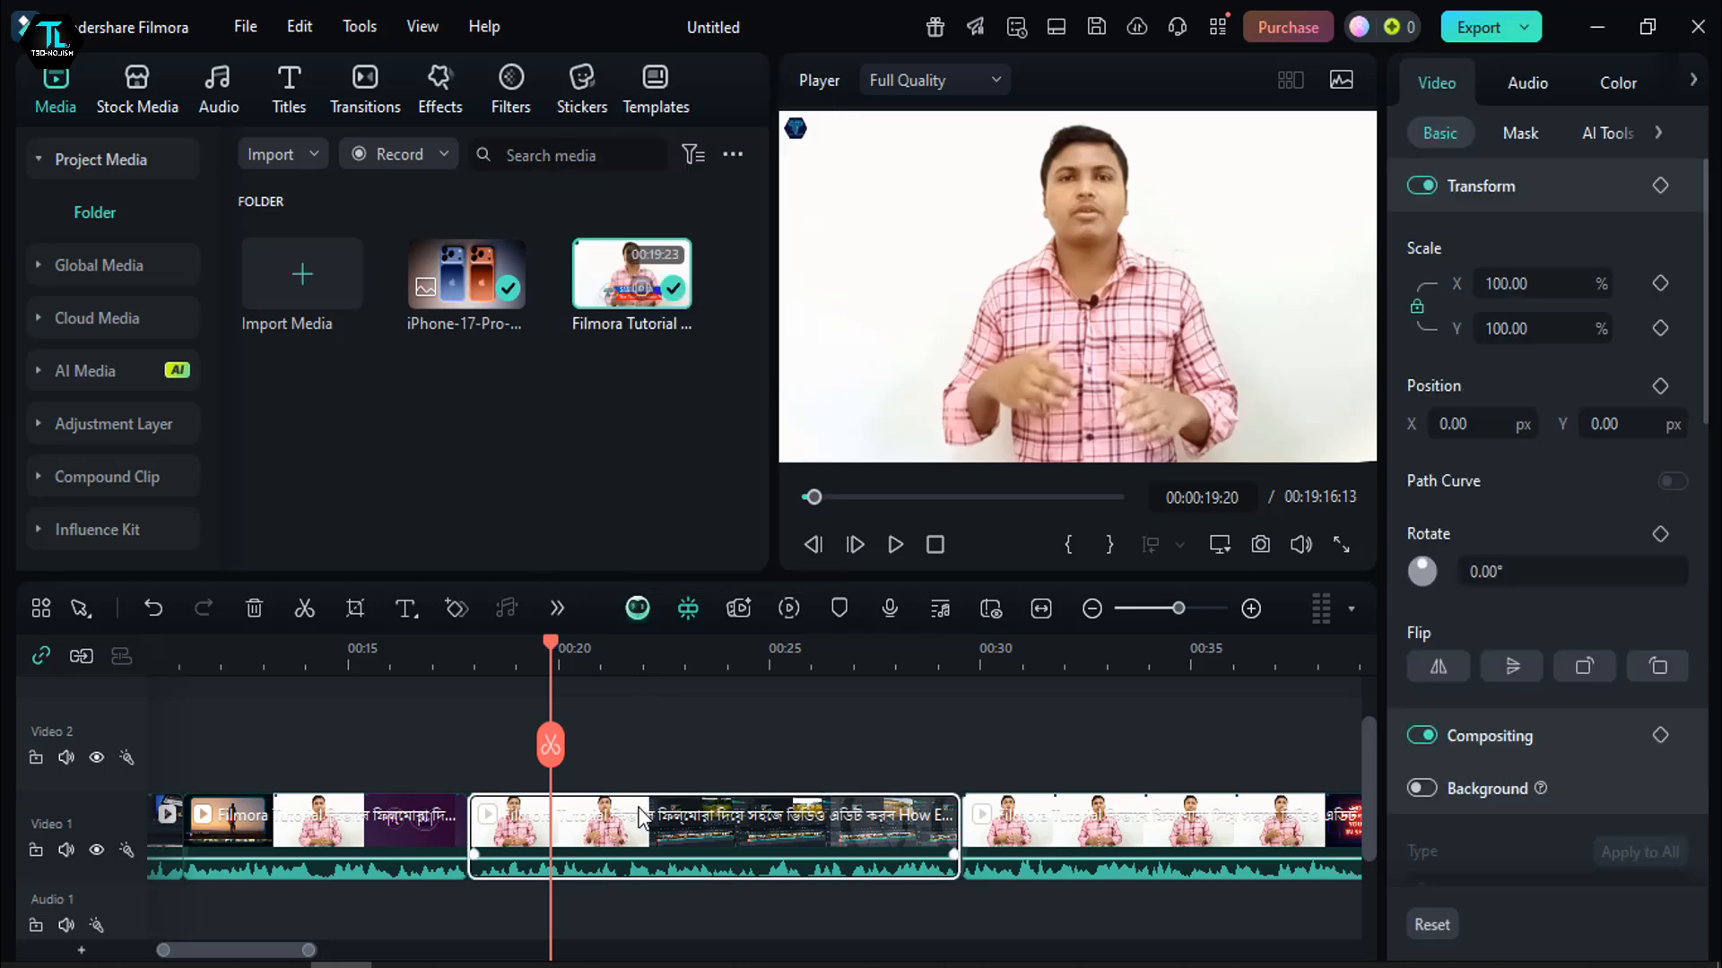
pyautogui.click(552, 608)
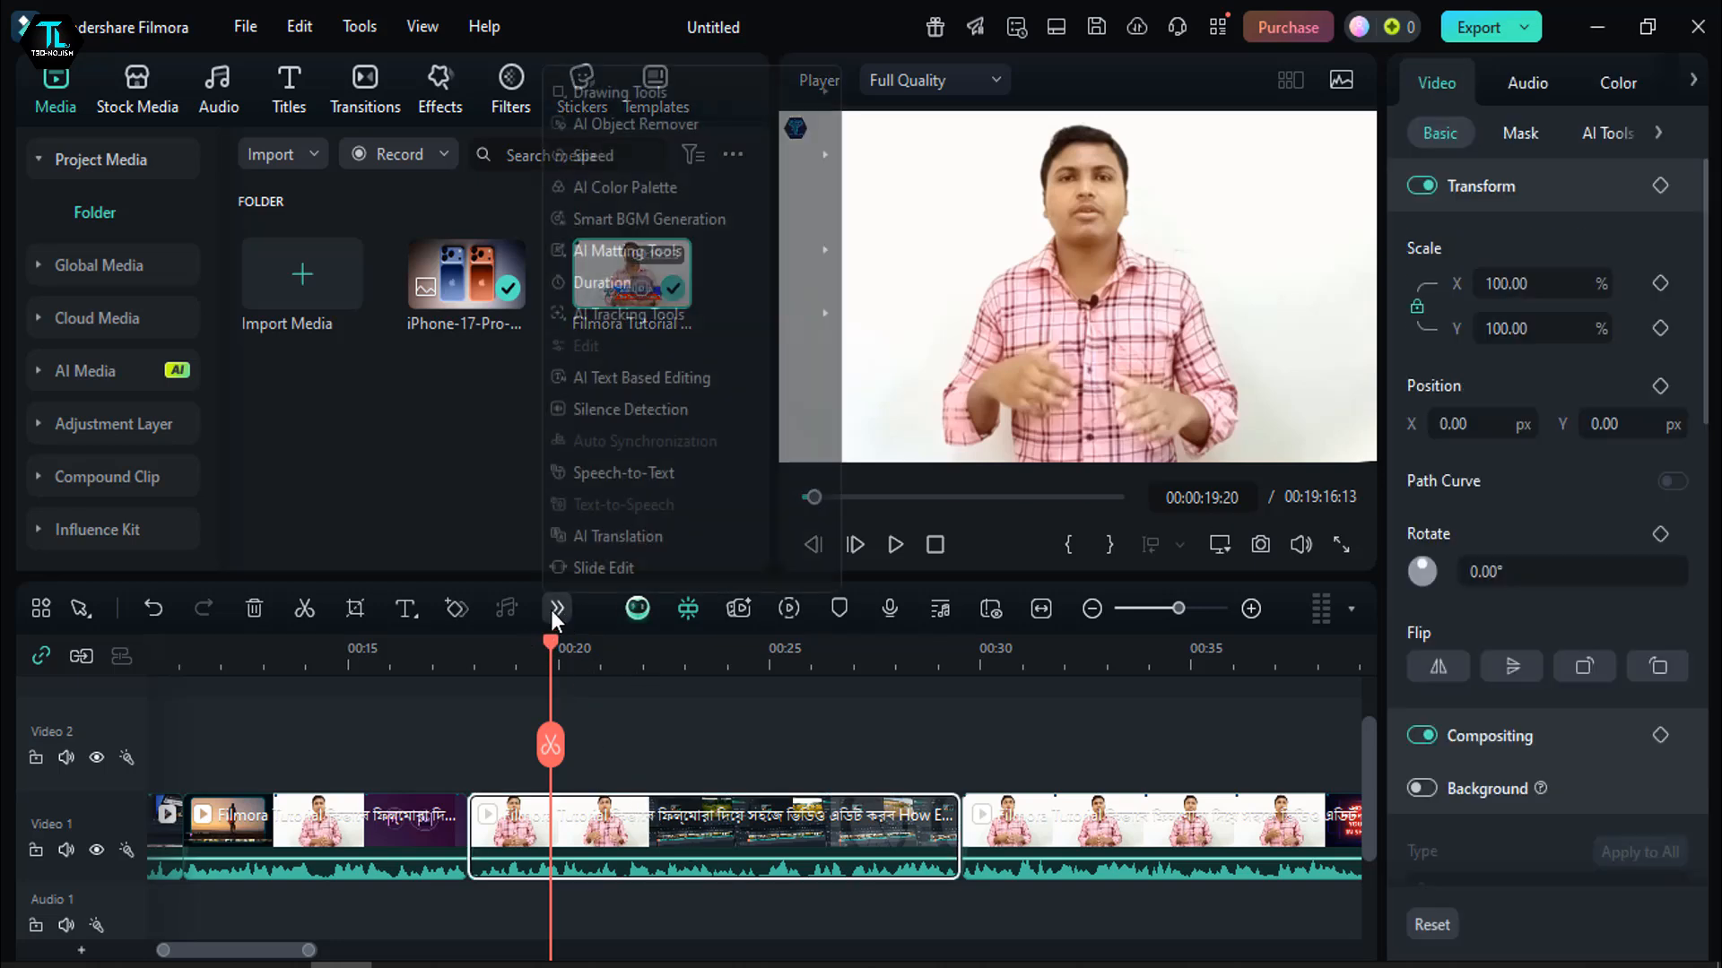
pyautogui.moveTo(616, 152)
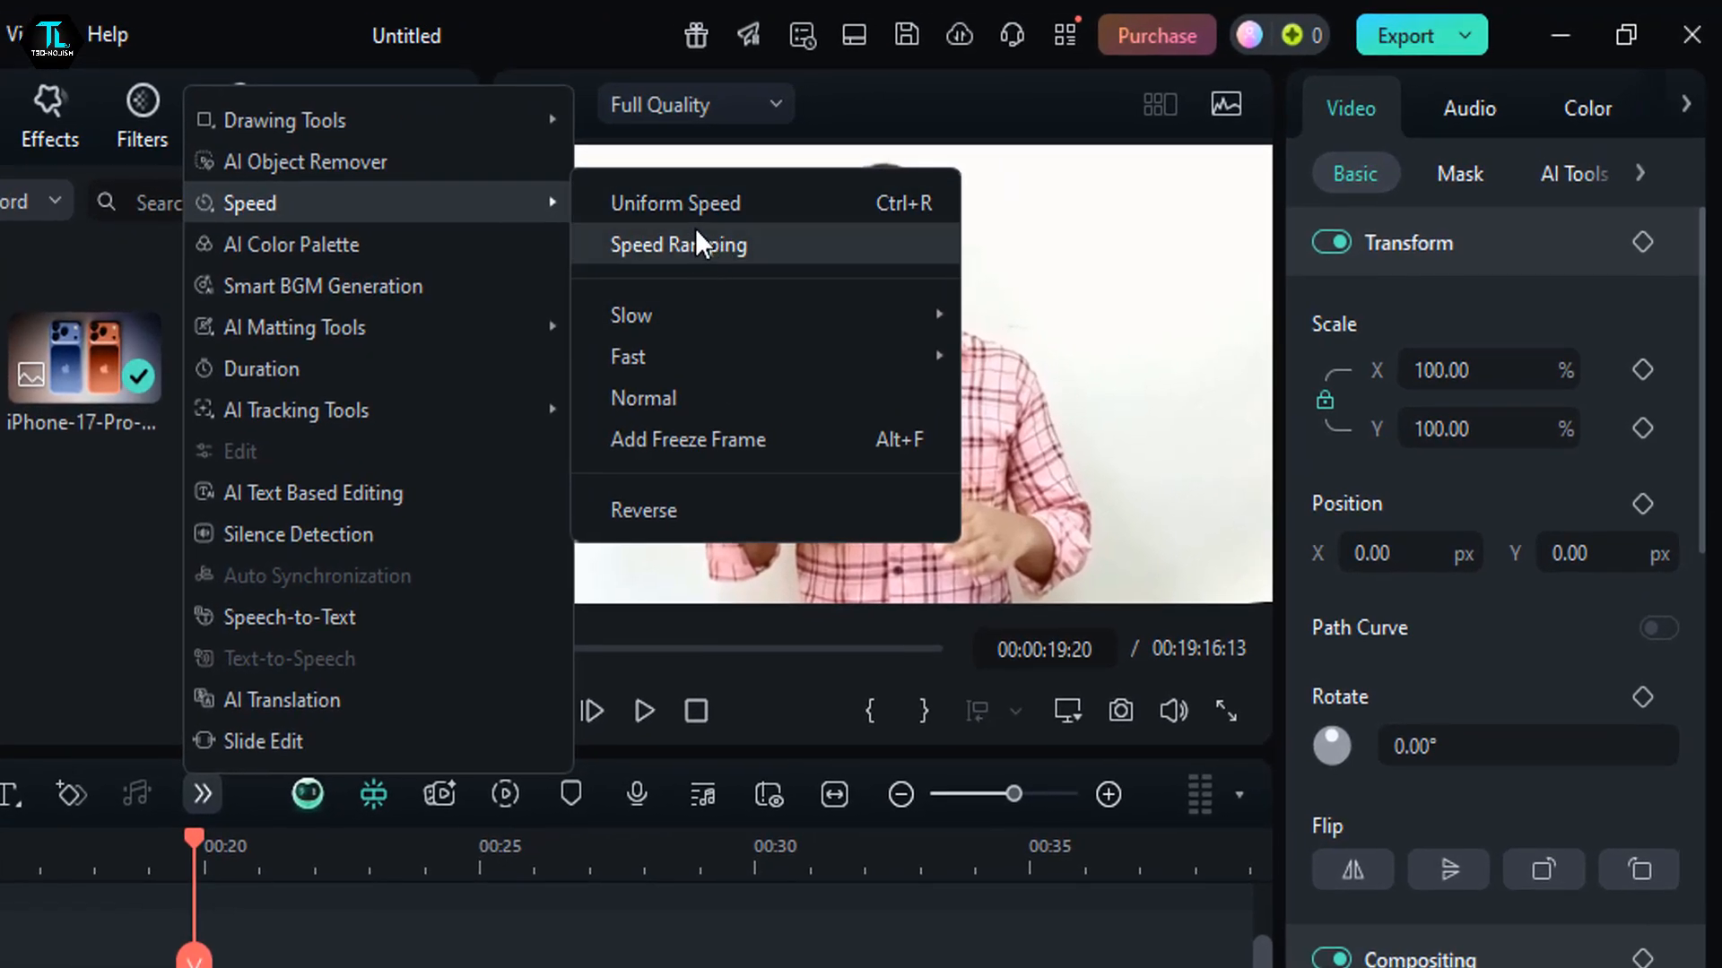
pyautogui.click(728, 211)
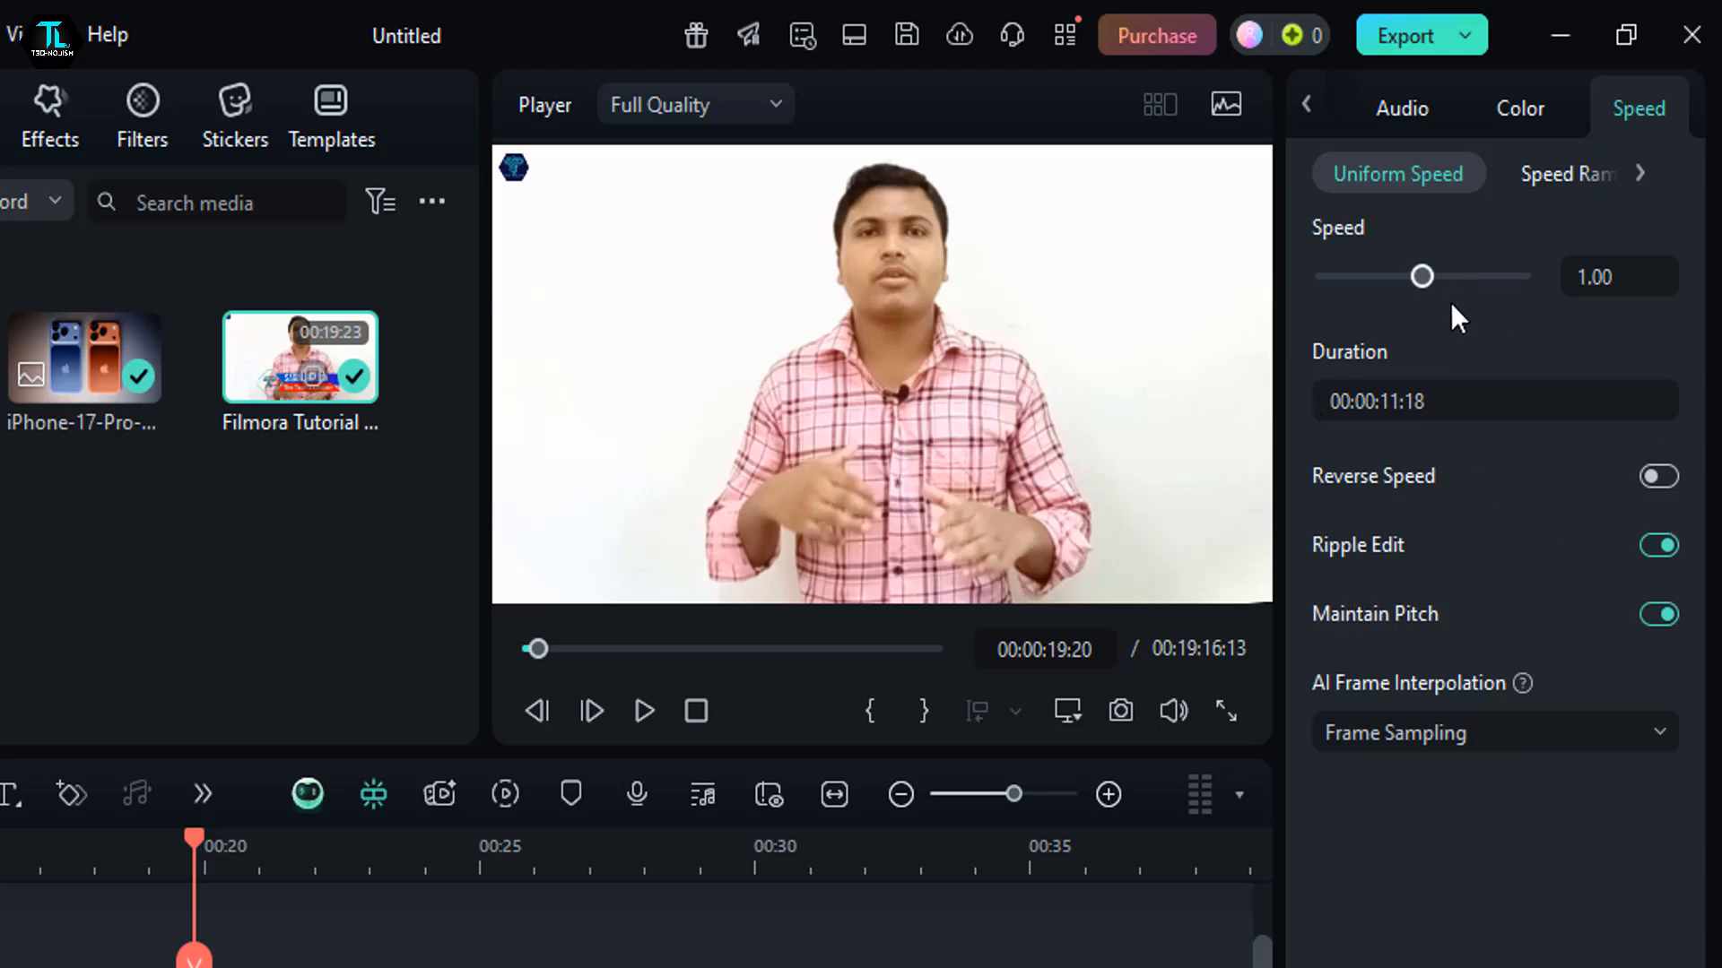
pyautogui.moveTo(1433, 280); pyautogui.dragTo(1443, 276)
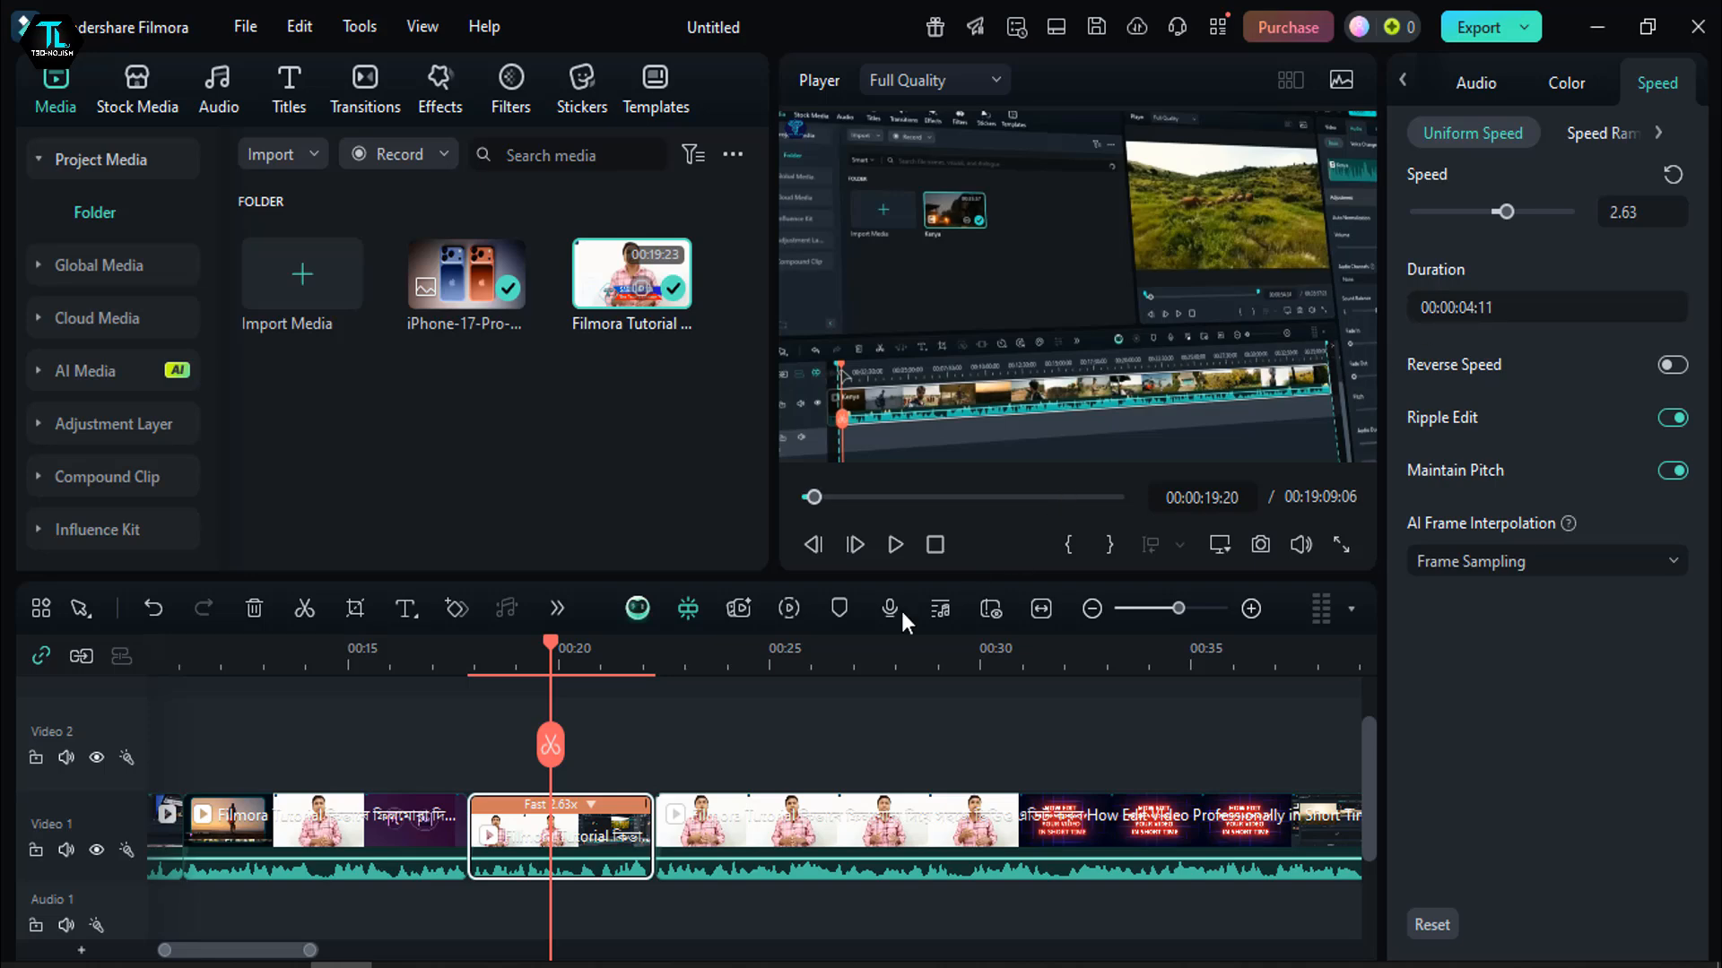
# - Play the sped-up segment from 00:00:19:20 and return the playhead to 00:00:19:21
pyautogui.click(897, 542)
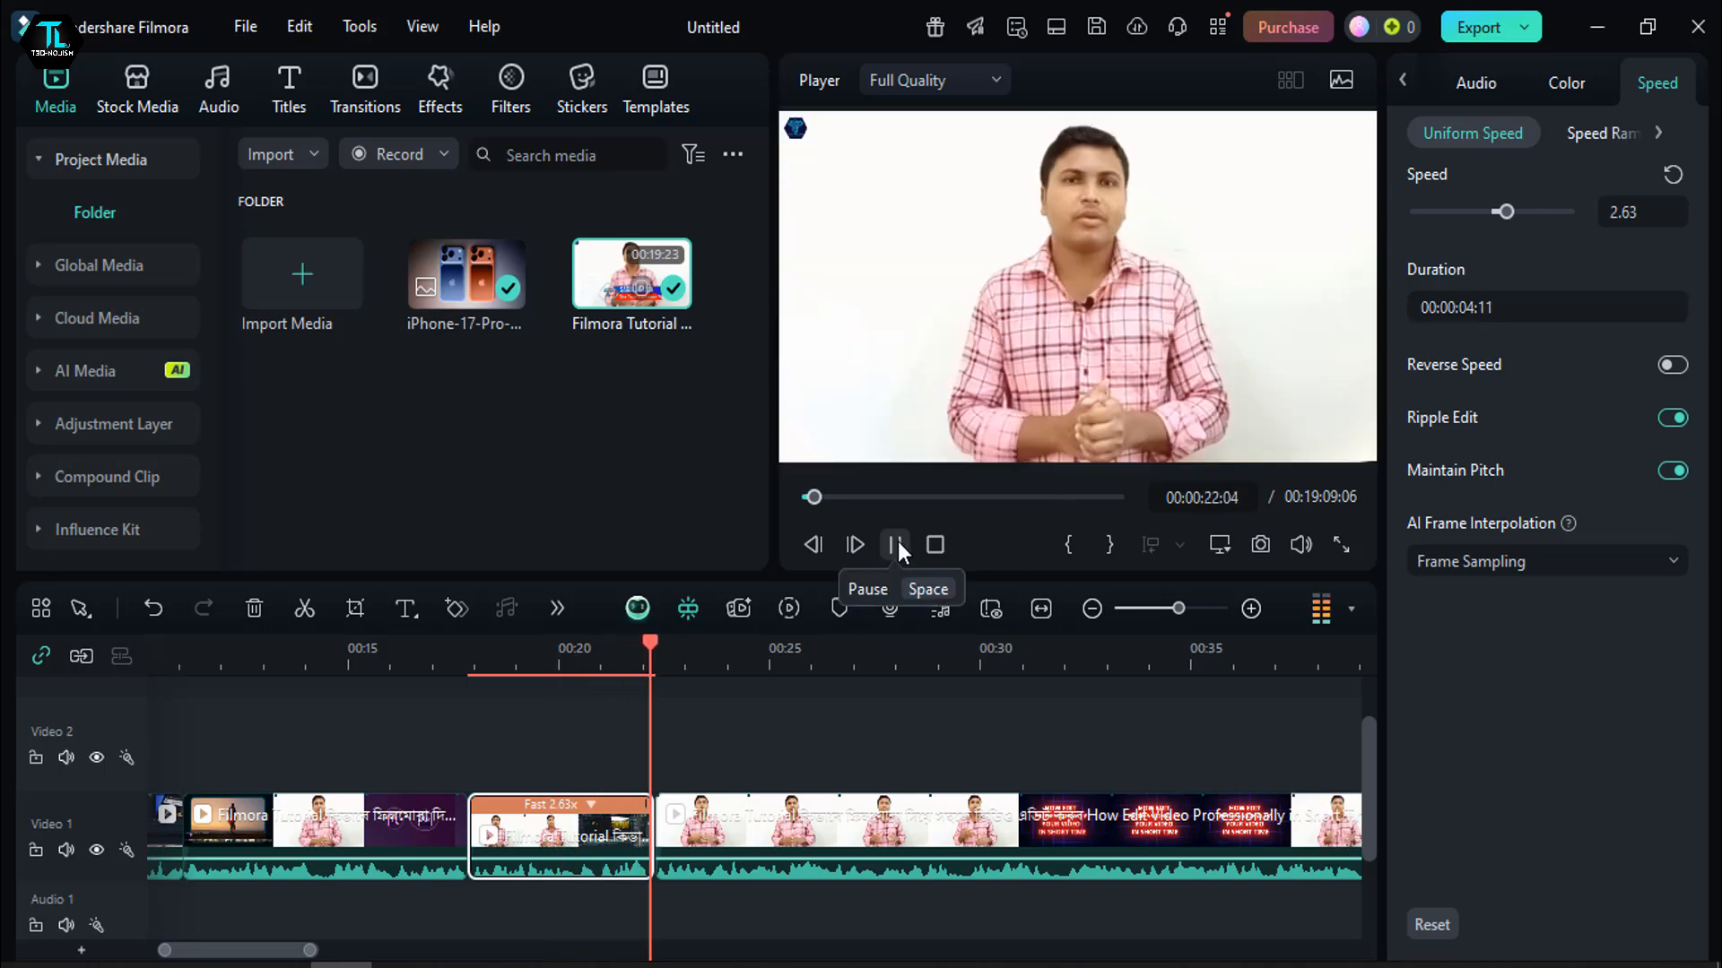
pyautogui.click(897, 542)
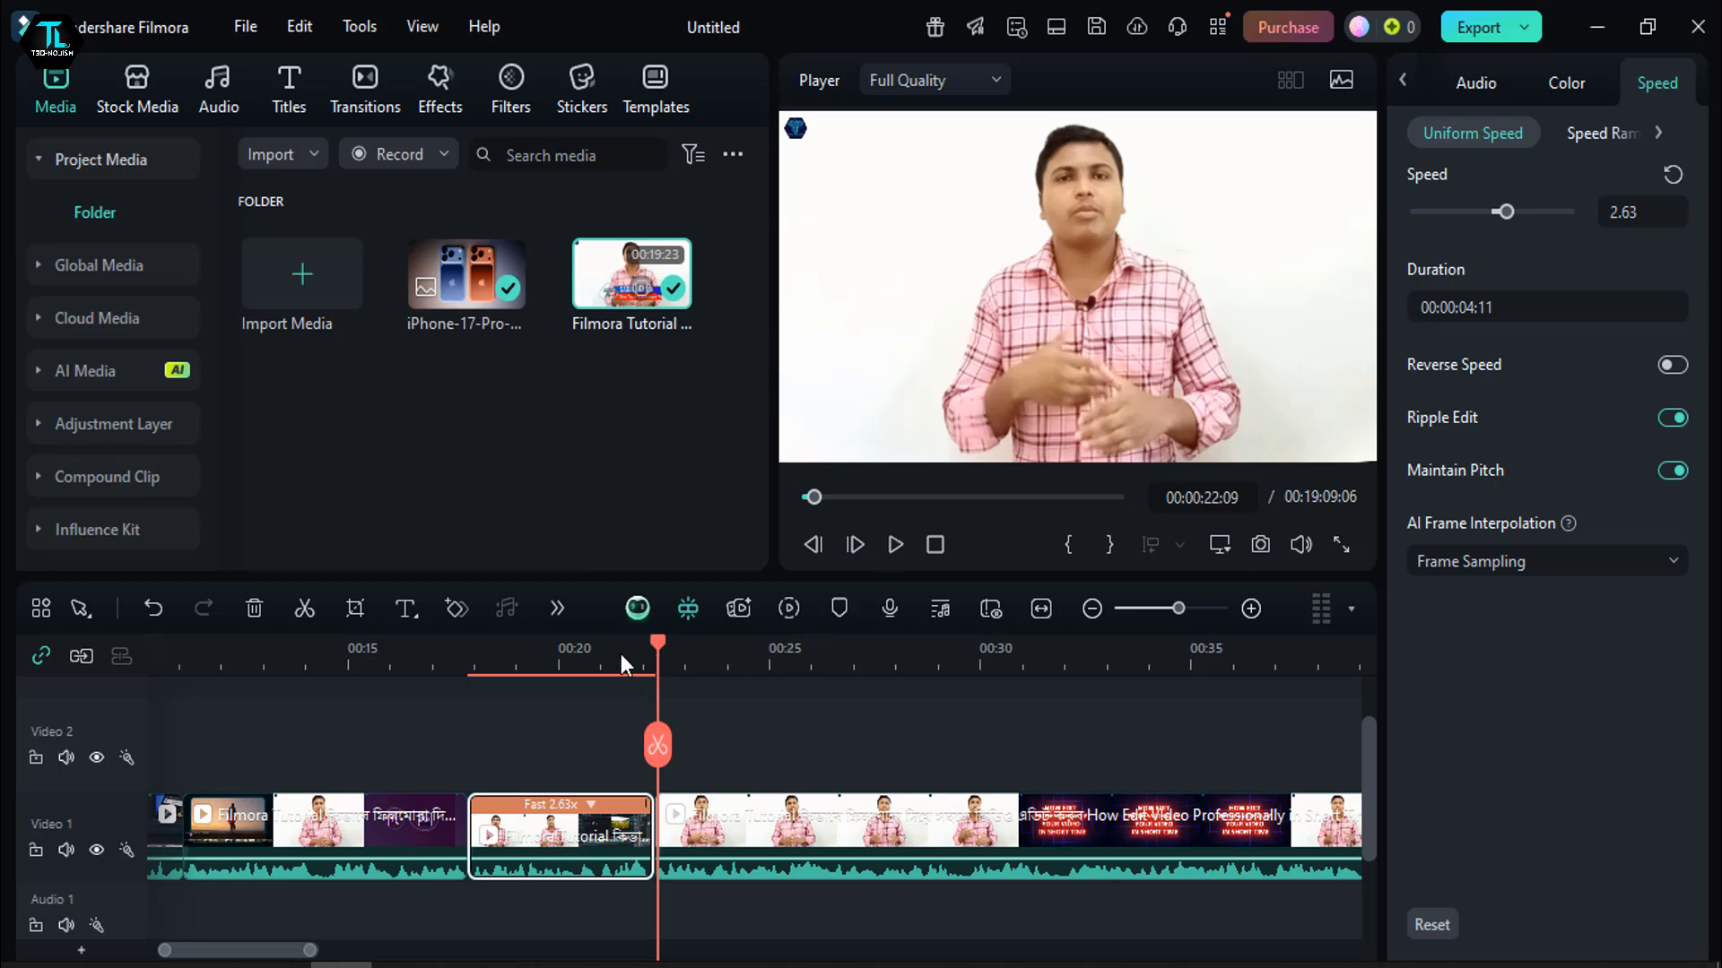
pyautogui.click(552, 668)
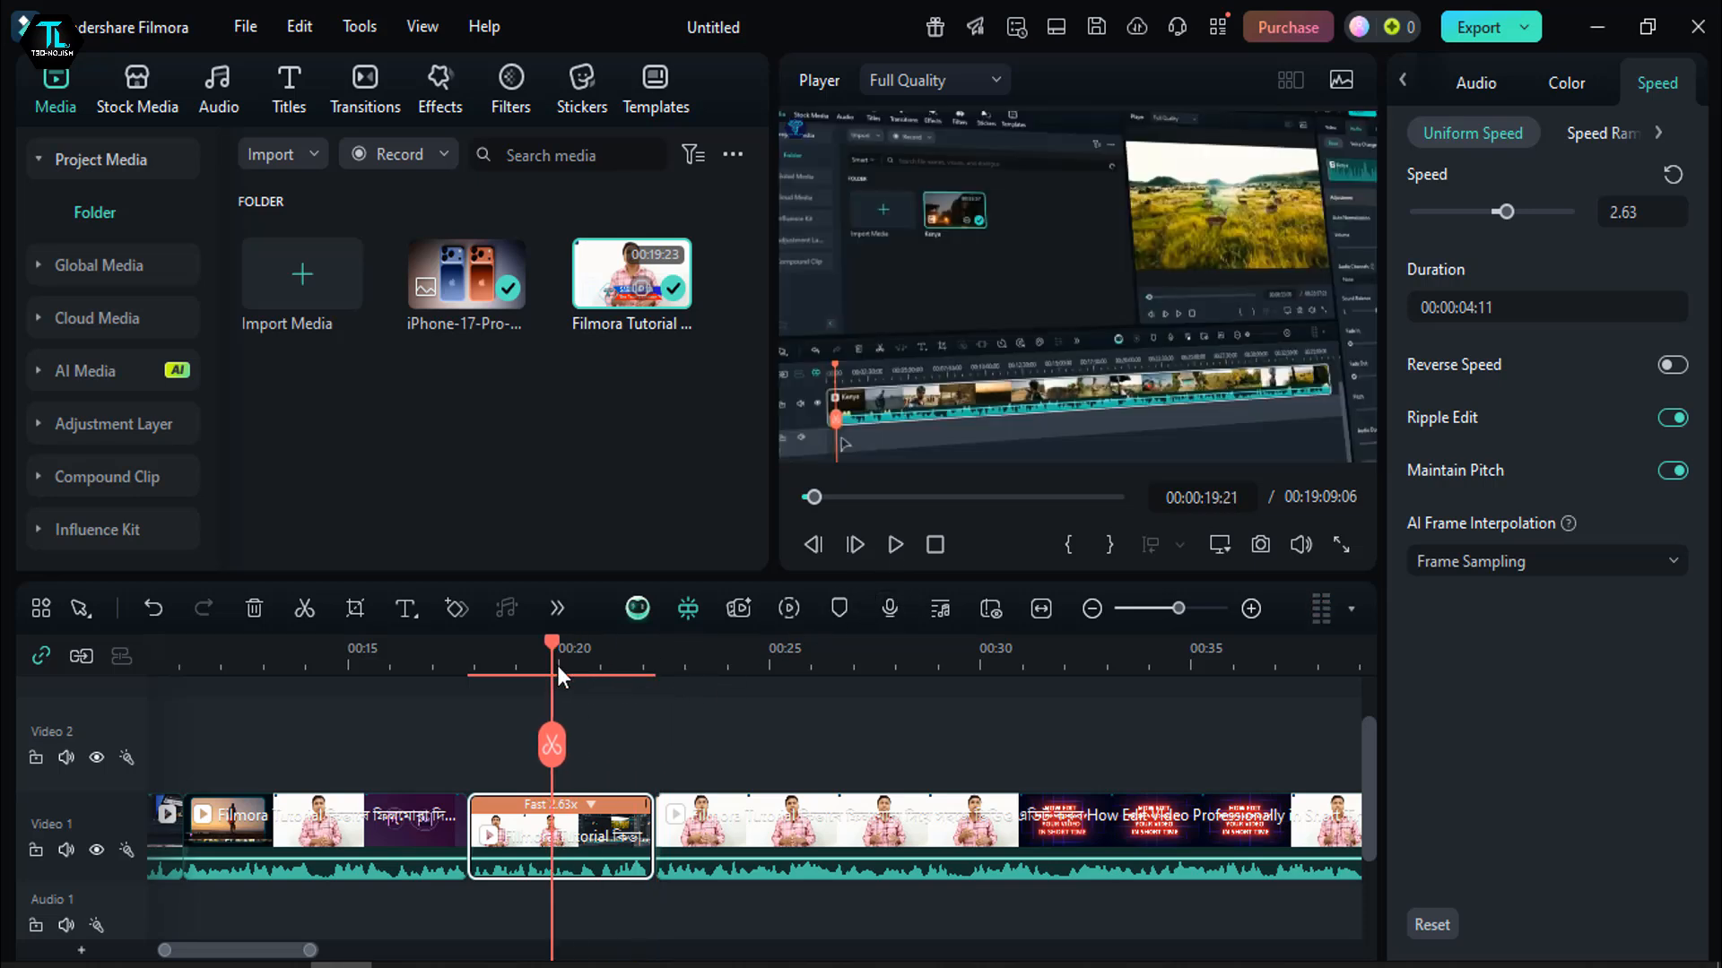
# - Slow the middle segment's uniform speed to 0.14 and play it from 00:00:19:21
pyautogui.moveTo(1504, 211); pyautogui.dragTo(1458, 213)
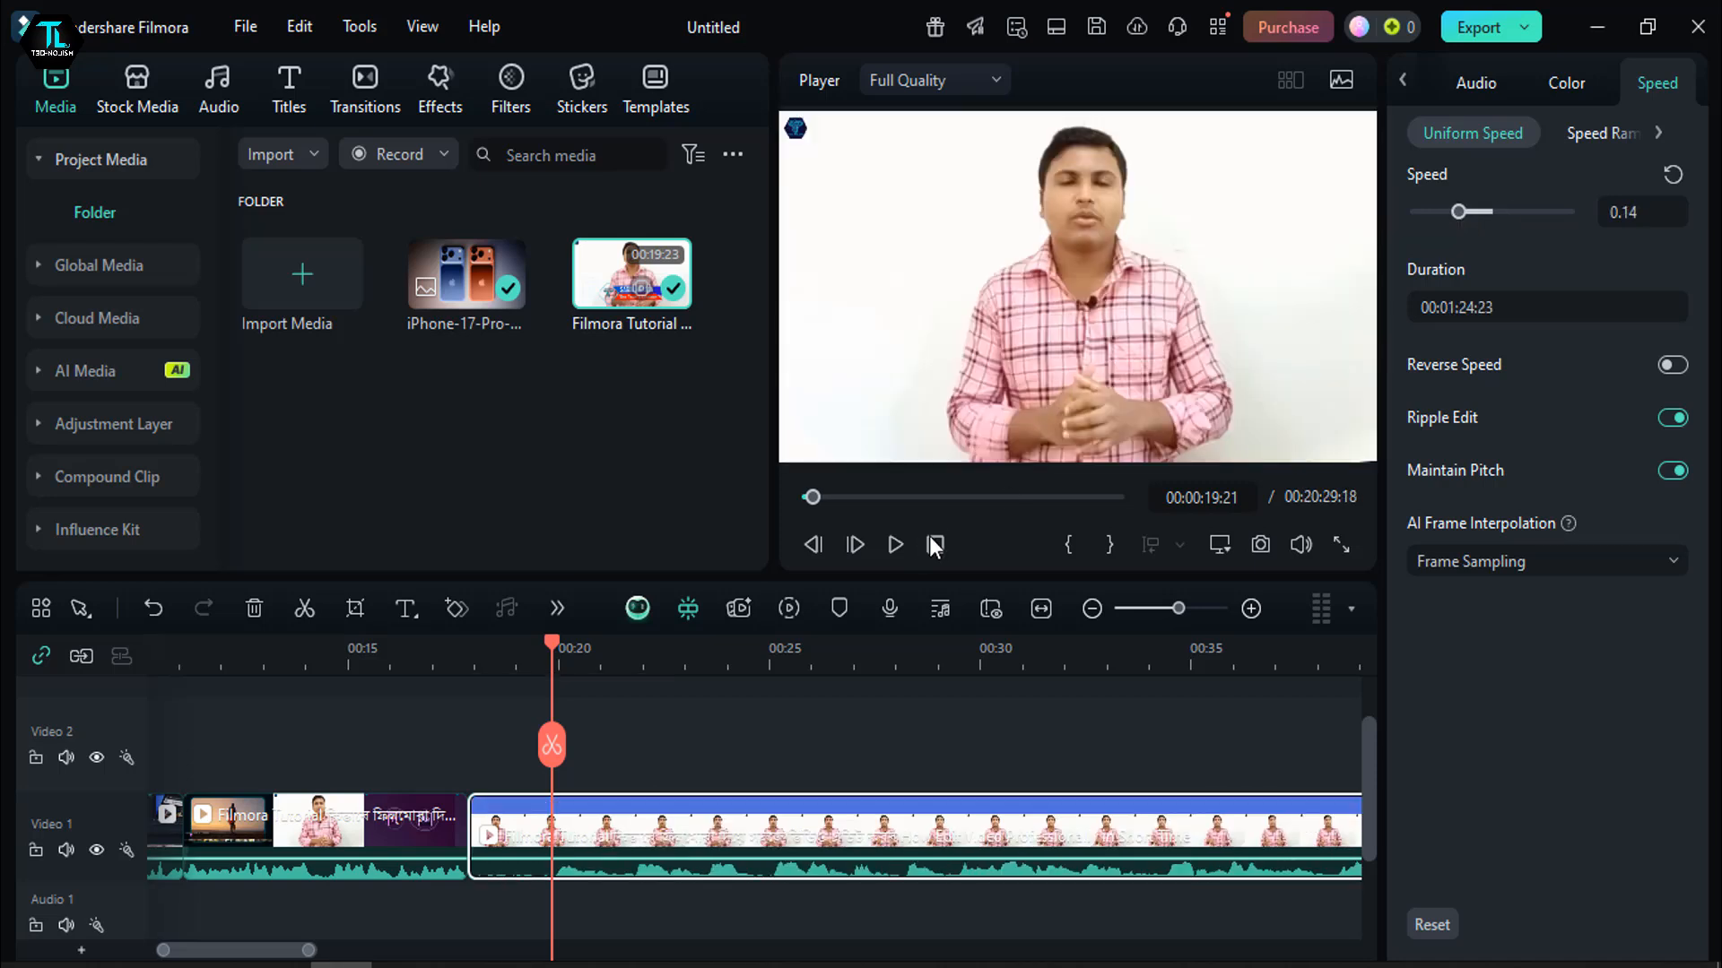
pyautogui.click(896, 549)
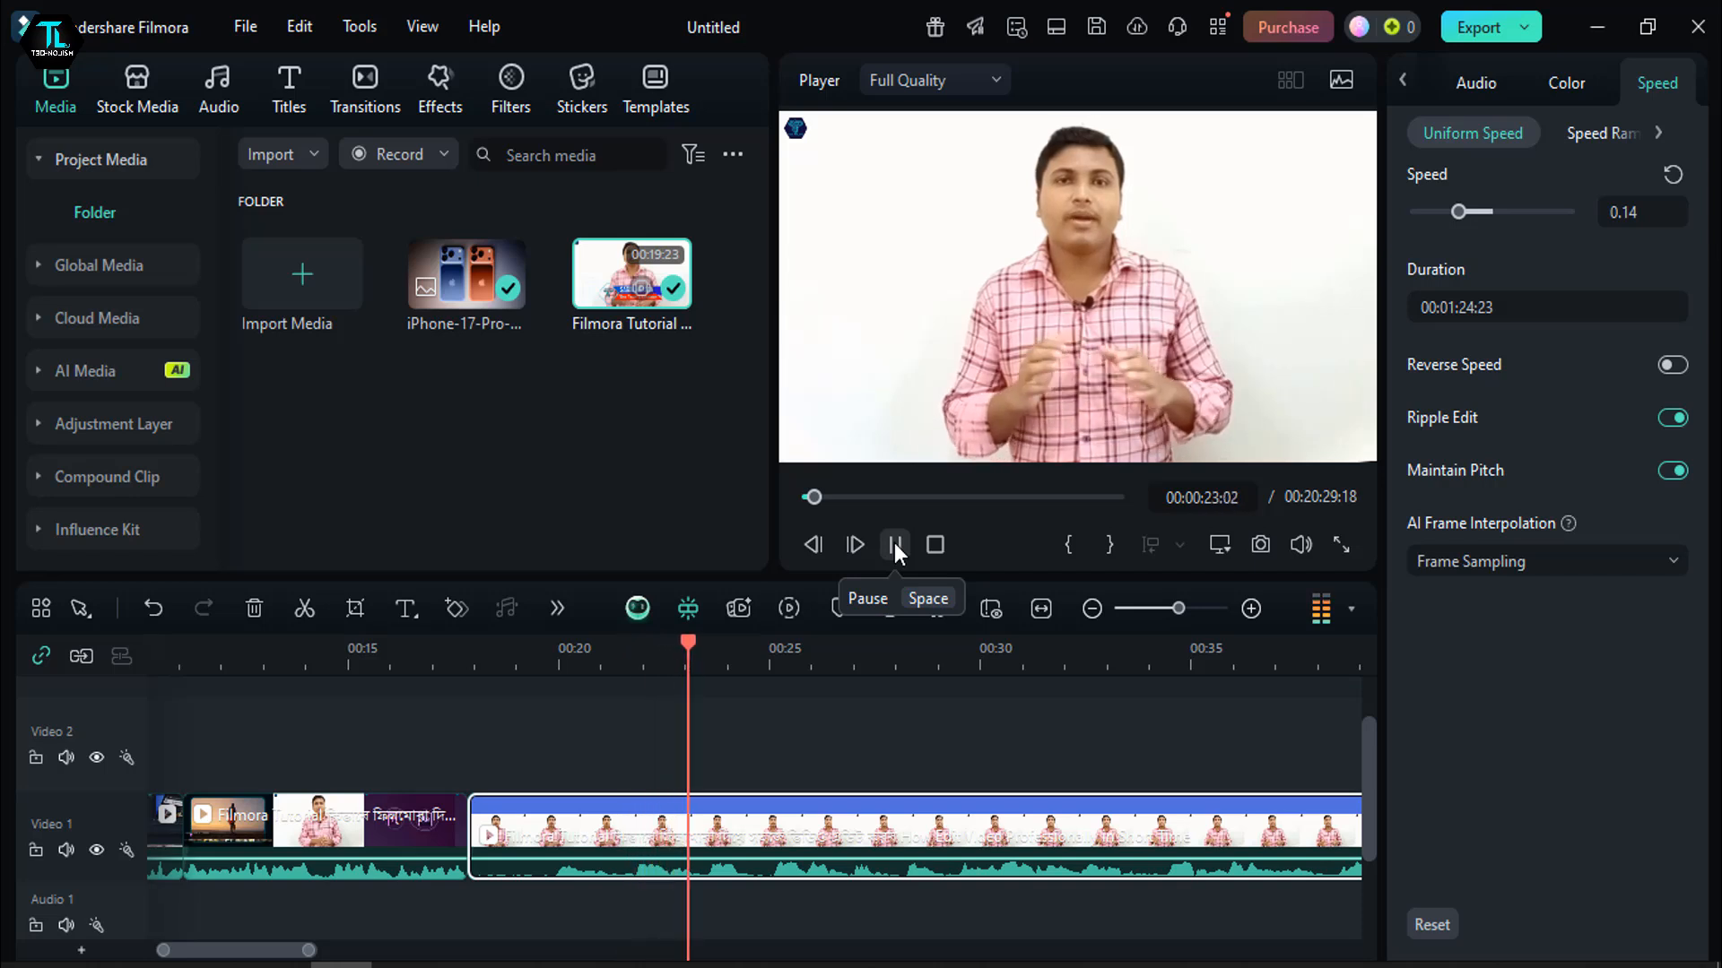
pyautogui.click(895, 547)
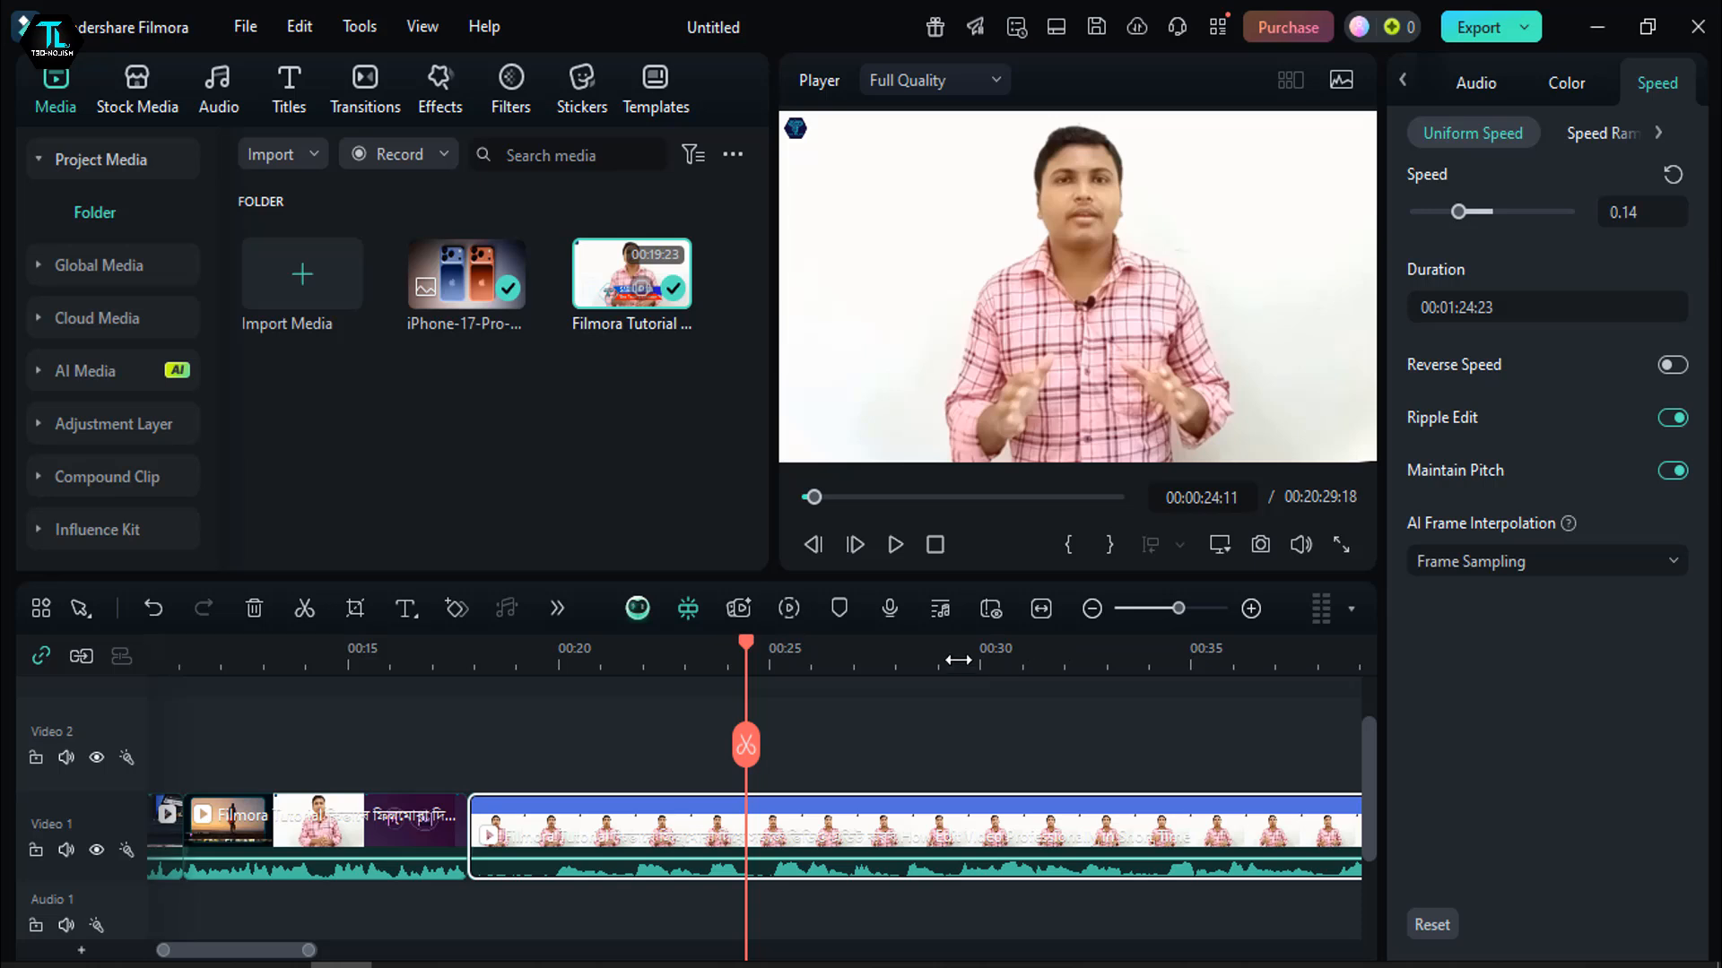
# - Reset the middle segment's uniform speed and apply the Customize speed ramping preset to it
pyautogui.moveTo(833, 653); pyautogui.dragTo(736, 672)
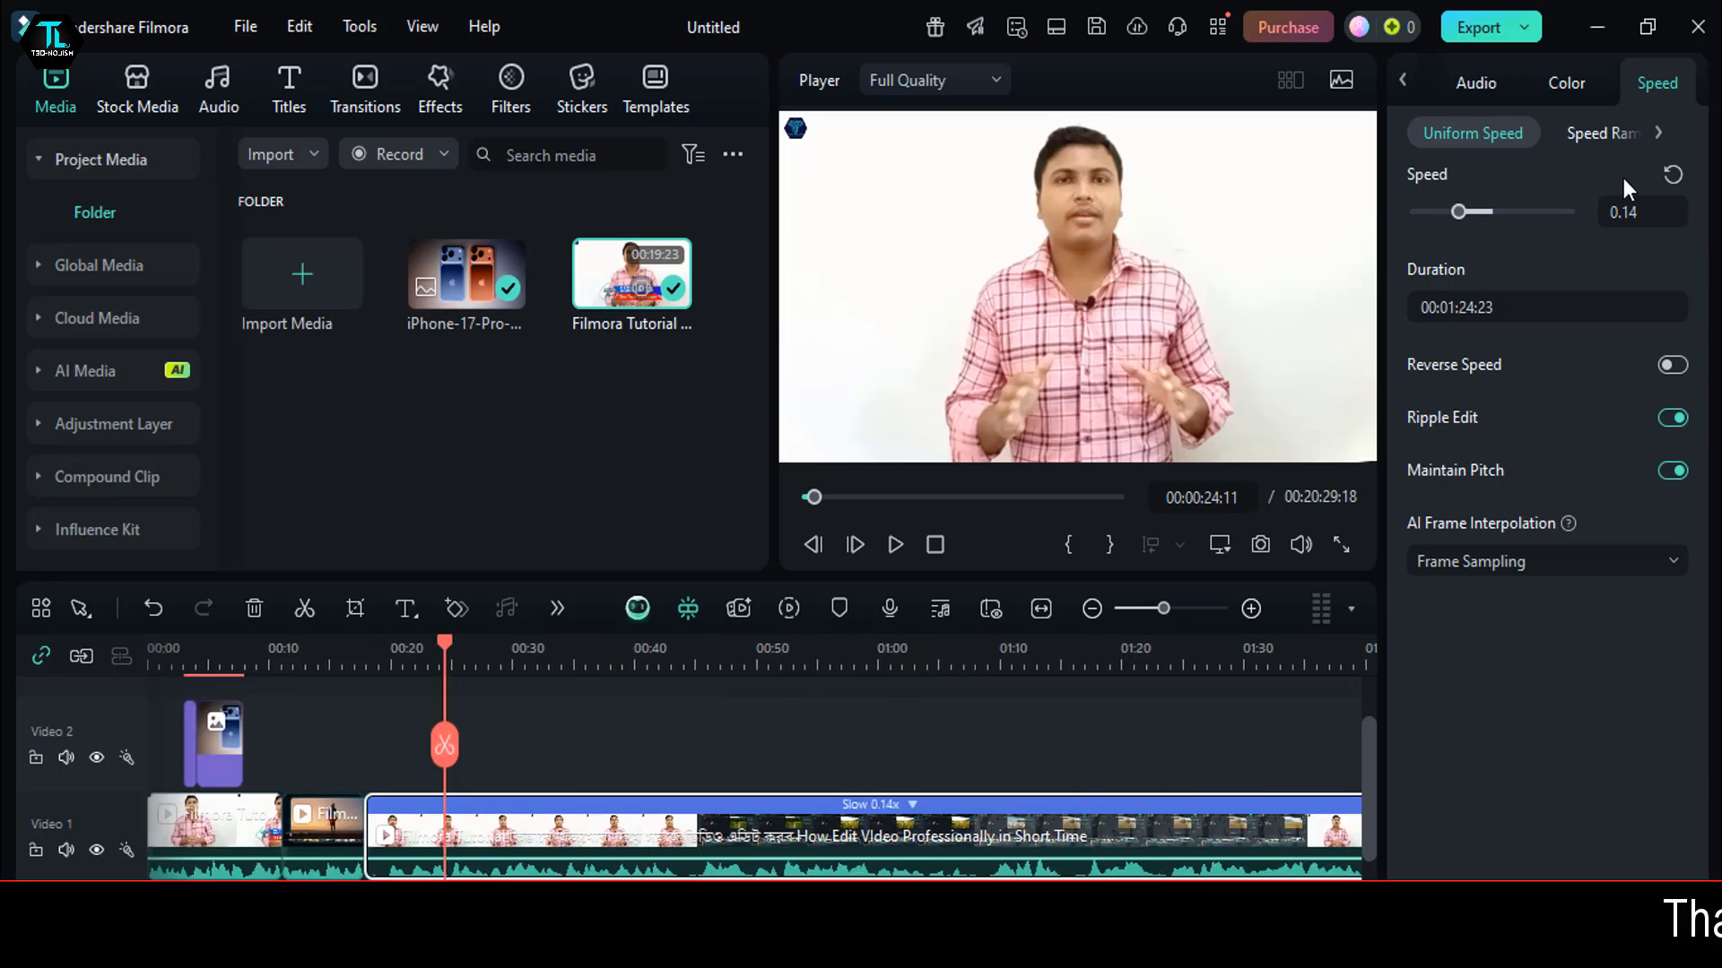
pyautogui.click(1670, 170)
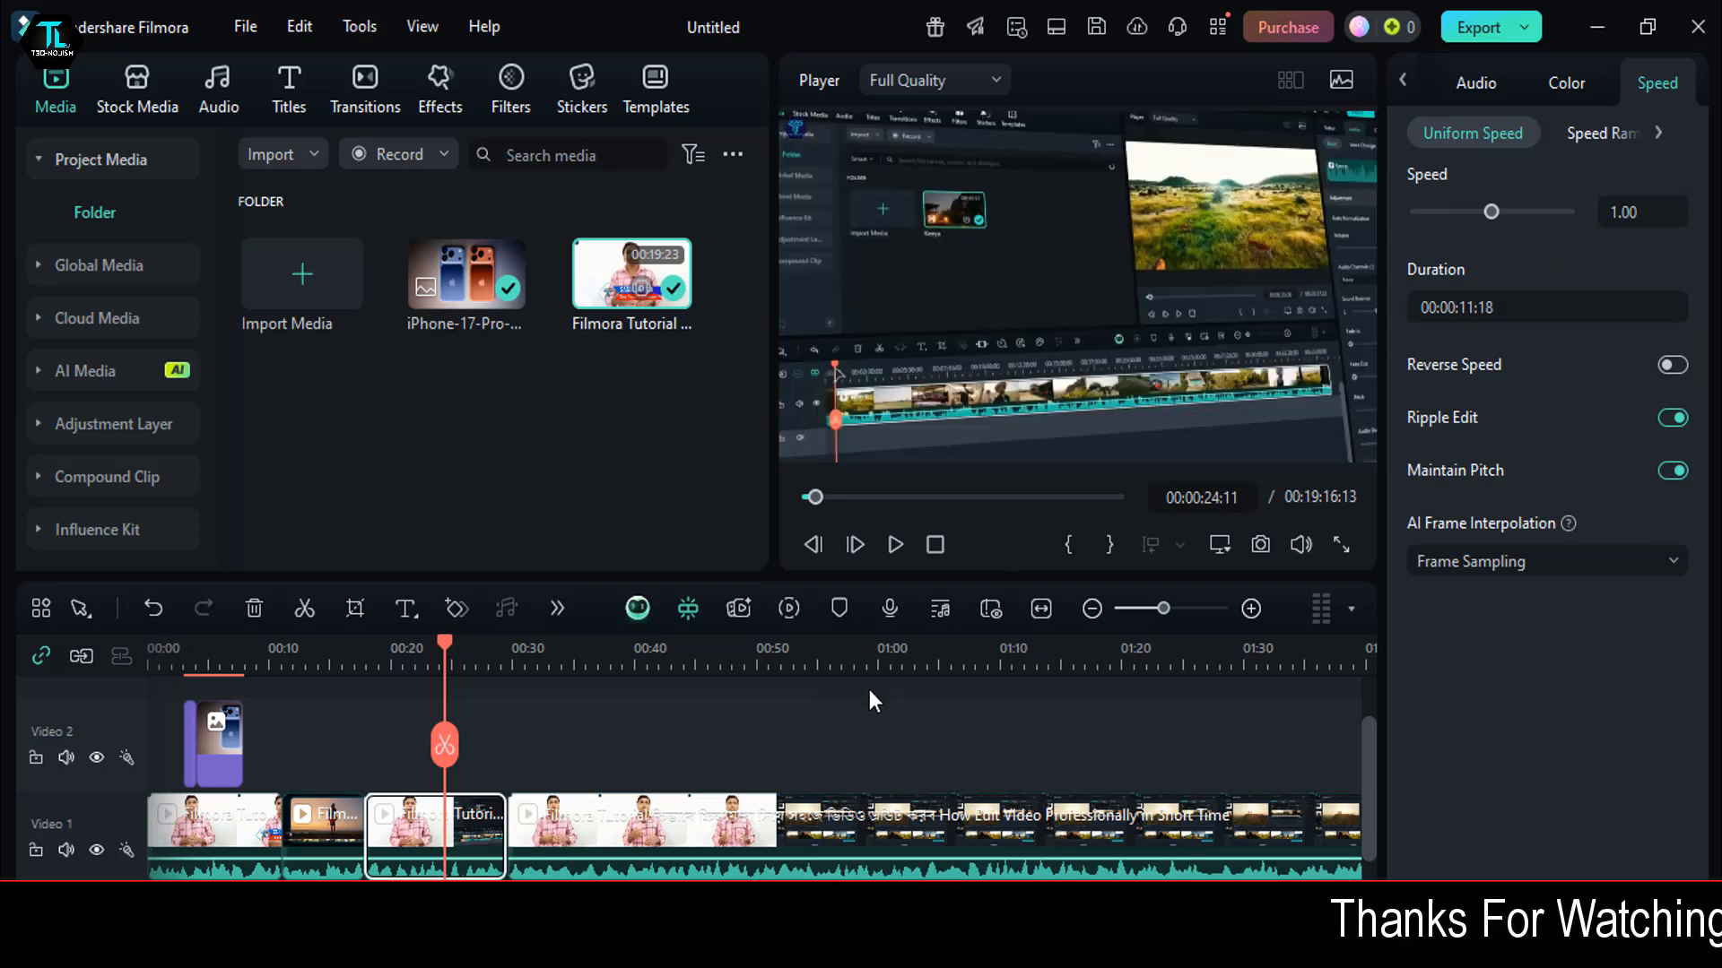
pyautogui.click(1601, 142)
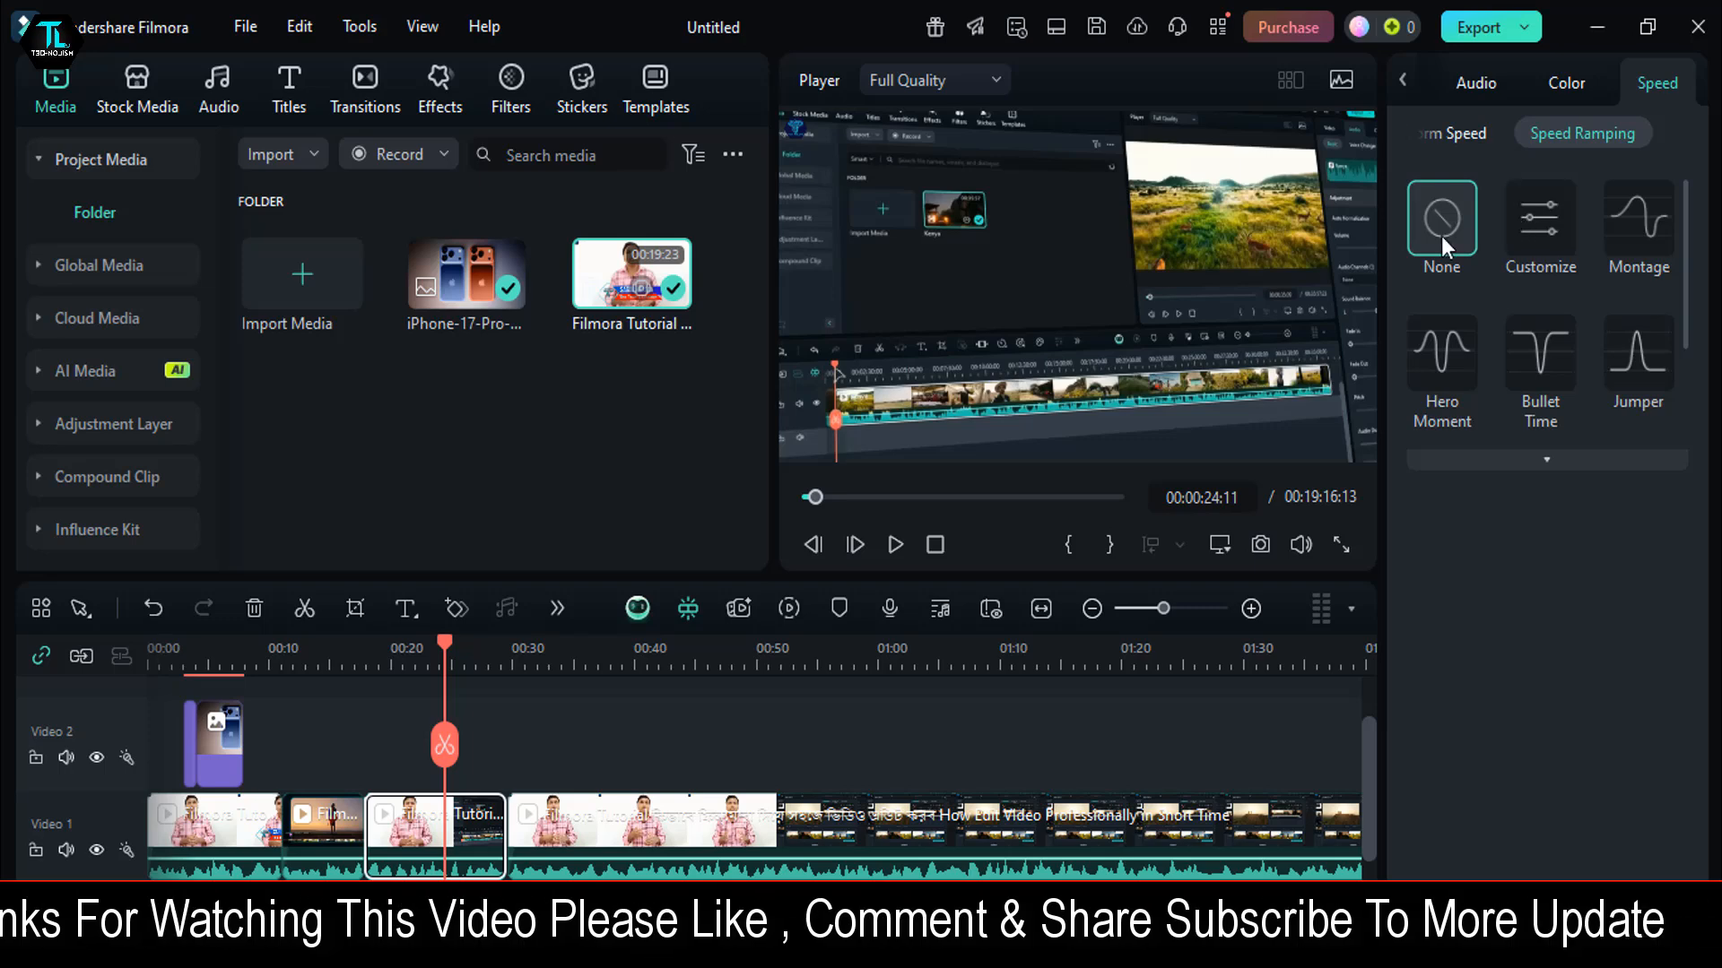
pyautogui.click(1546, 245)
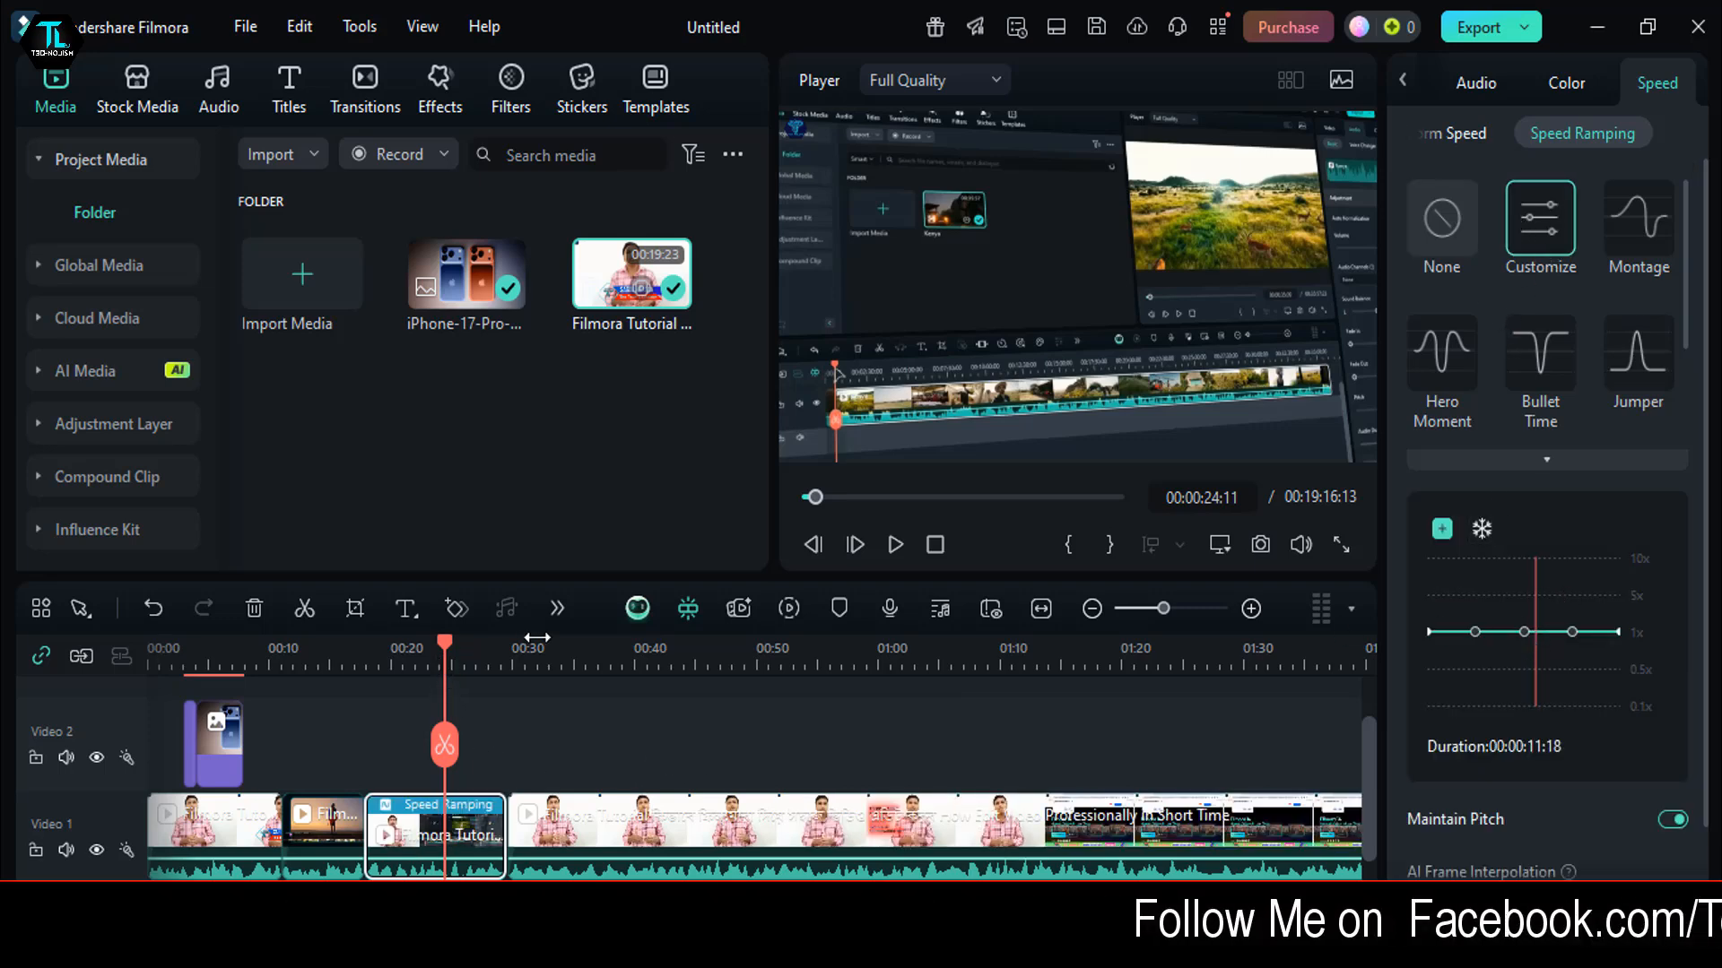
# - Scrub through the speed-ramped segment to 00:00:22:02 and on past the segment's end
pyautogui.moveTo(976, 695); pyautogui.dragTo(1072, 696)
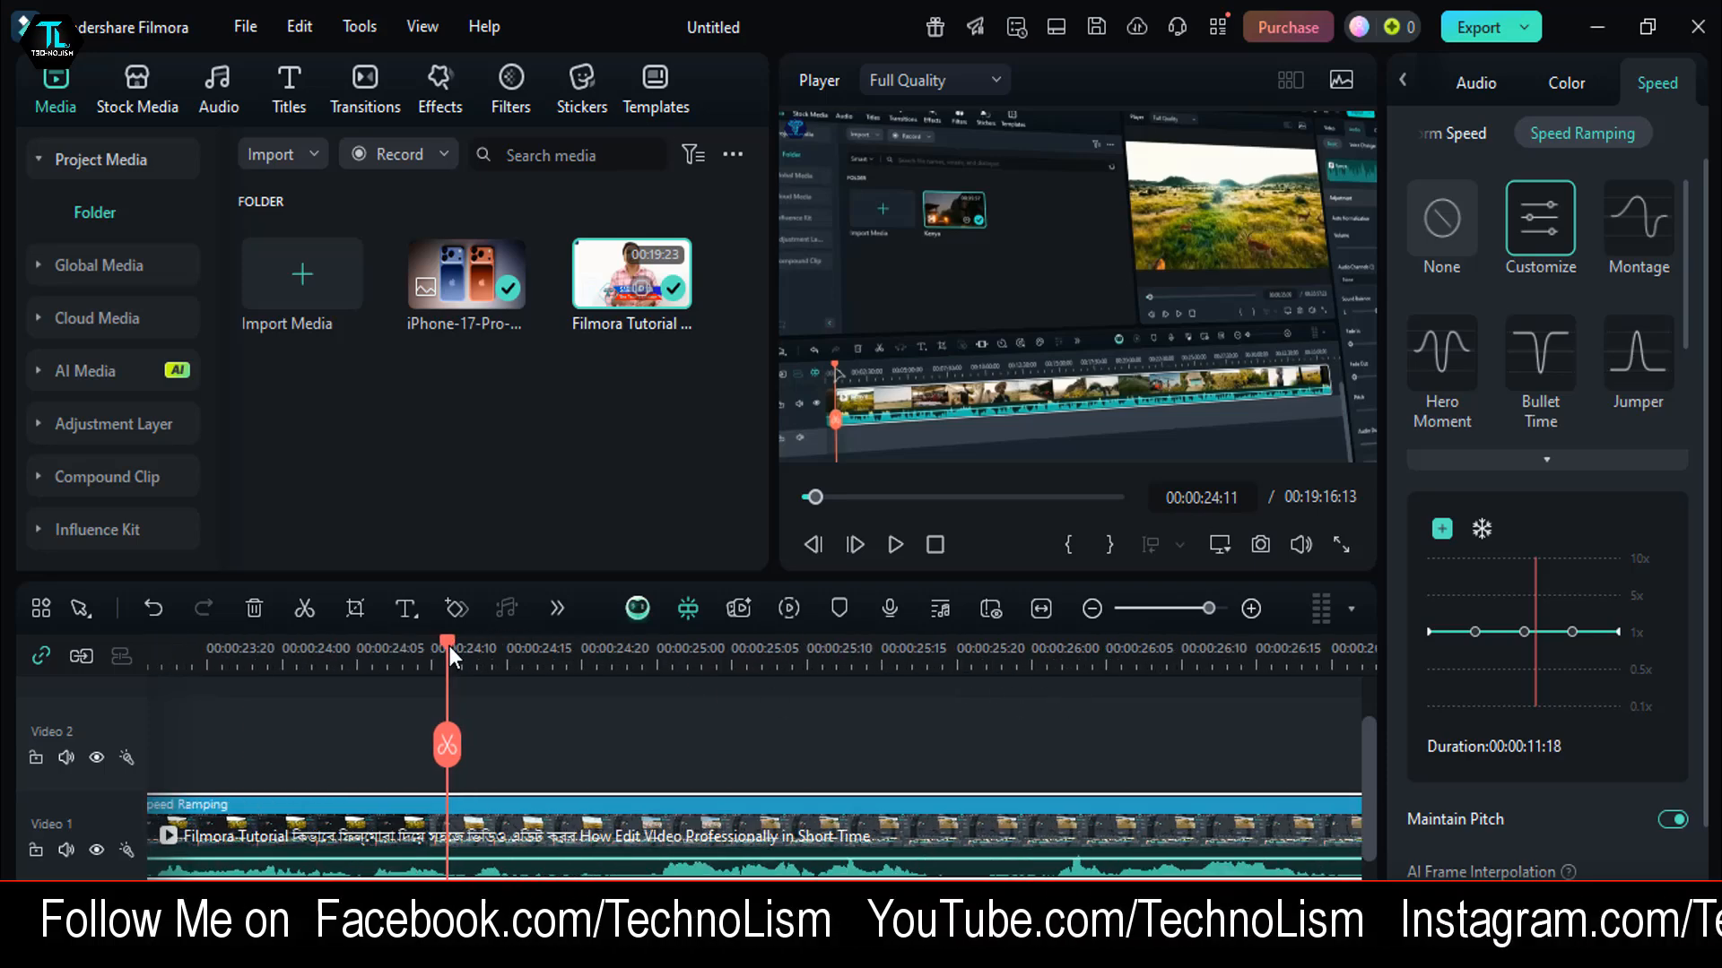
pyautogui.moveTo(448, 646); pyautogui.dragTo(374, 751)
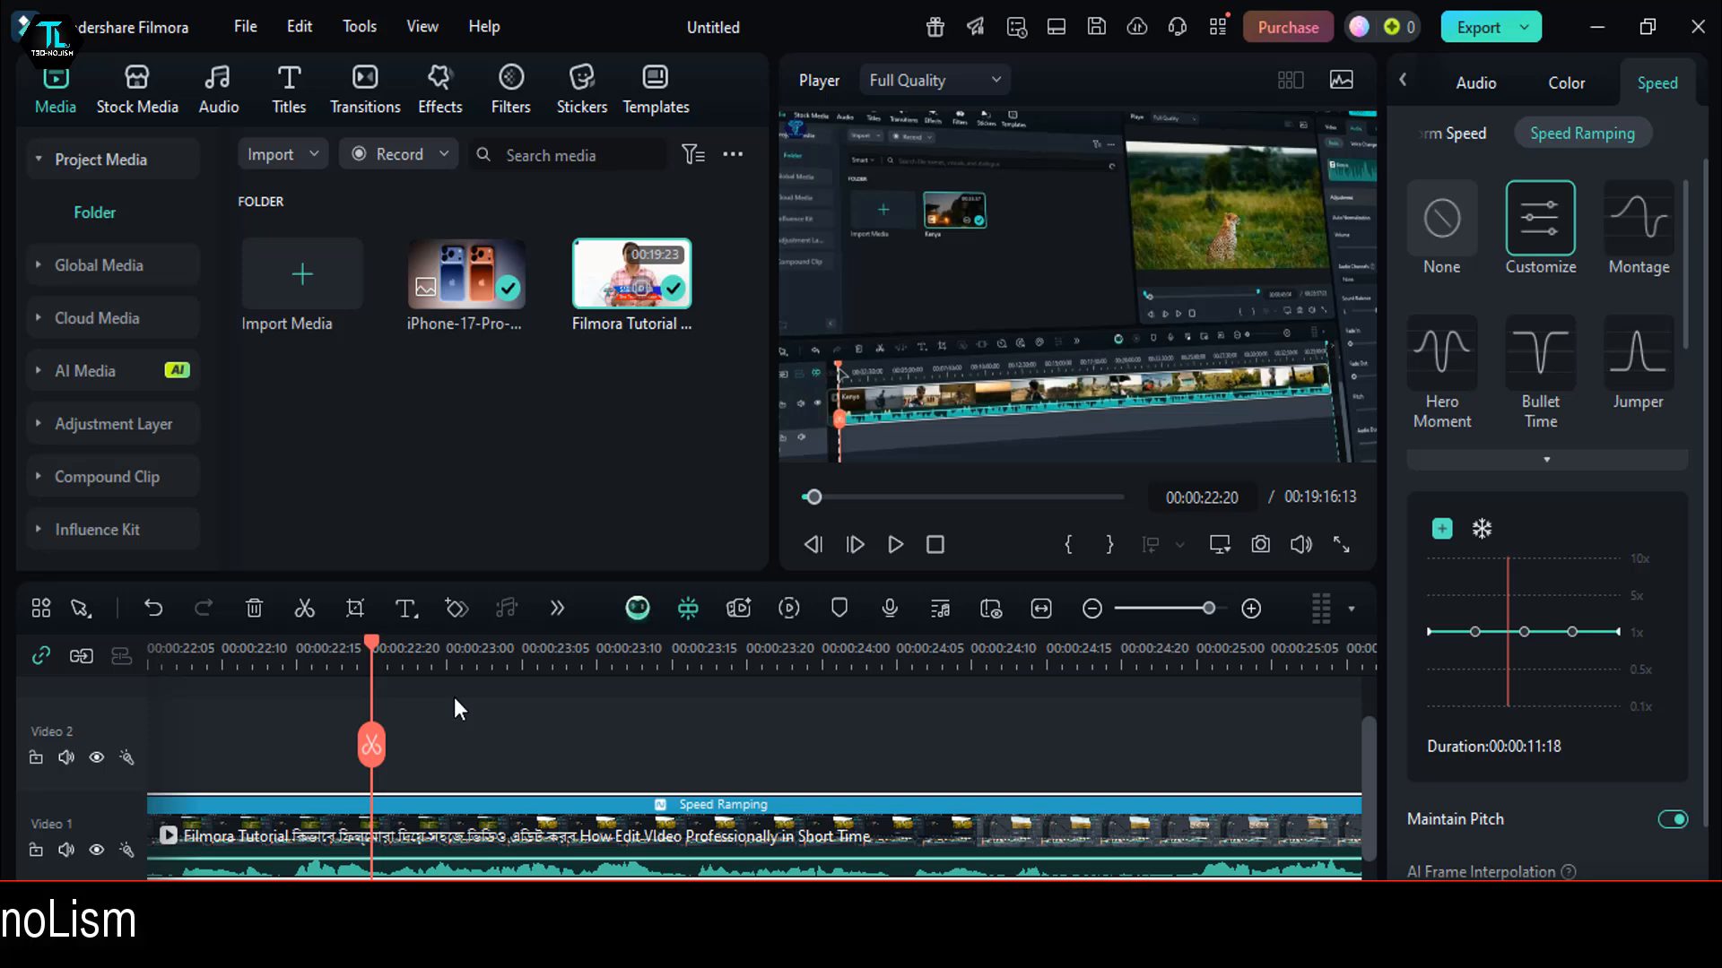
pyautogui.moveTo(359, 646); pyautogui.dragTo(282, 645)
pyautogui.moveTo(461, 665); pyautogui.dragTo(234, 673)
pyautogui.click(339, 651)
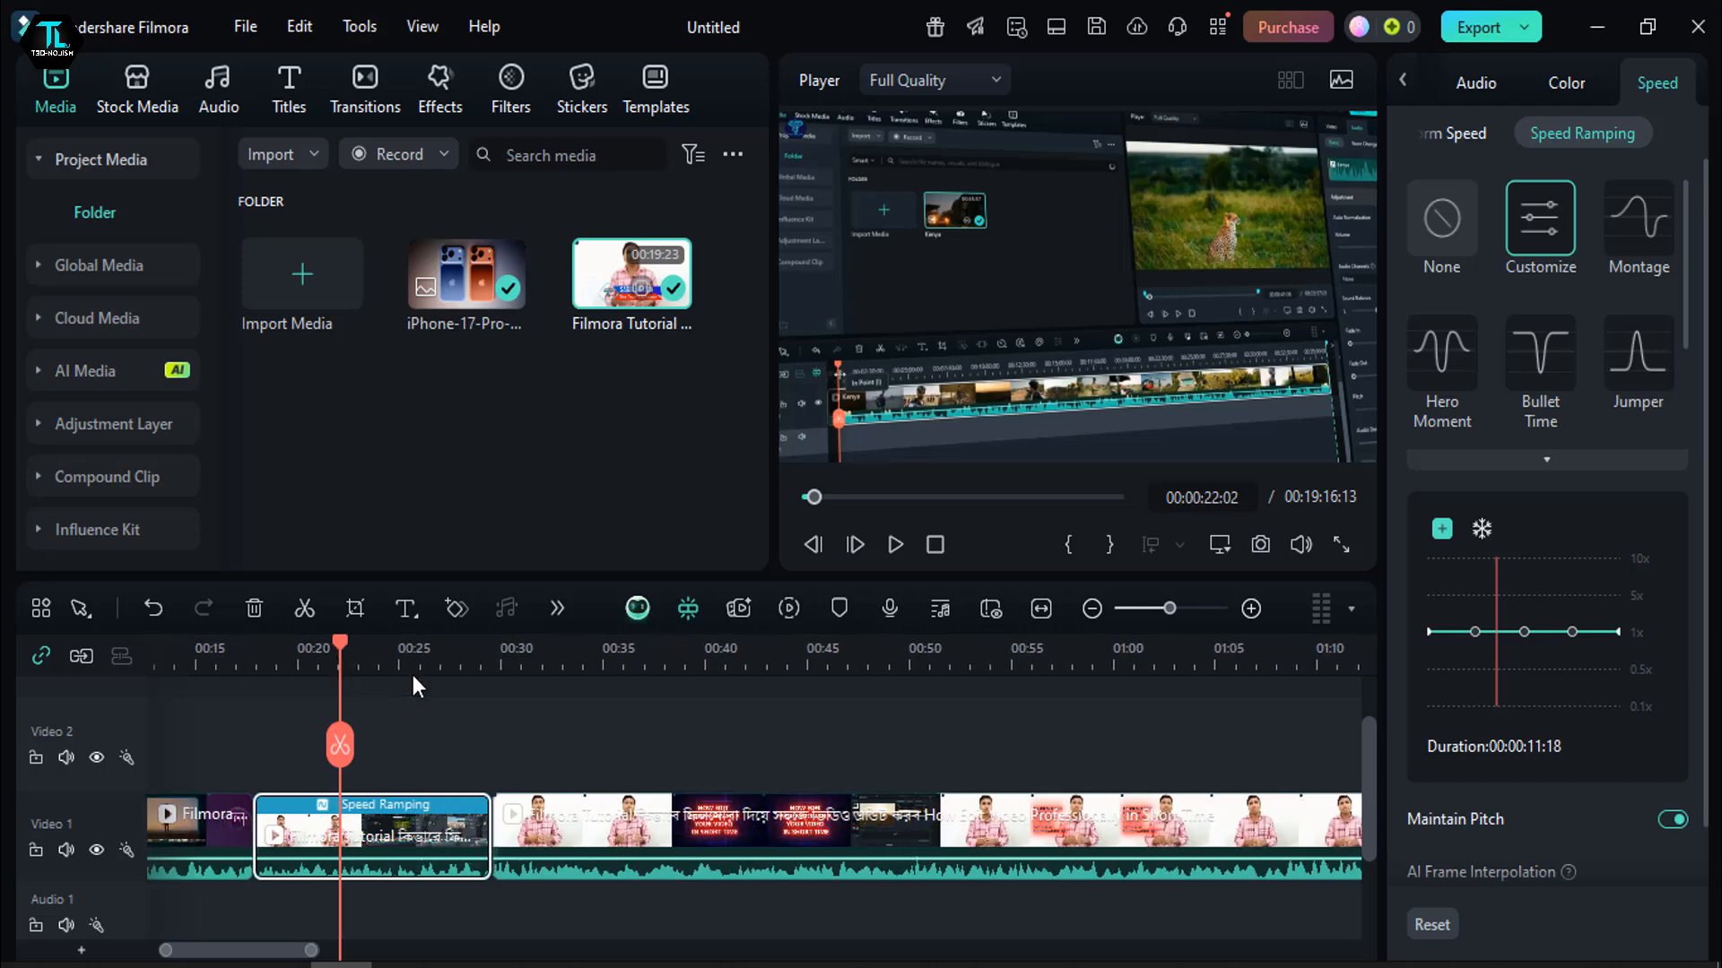
pyautogui.click(518, 653)
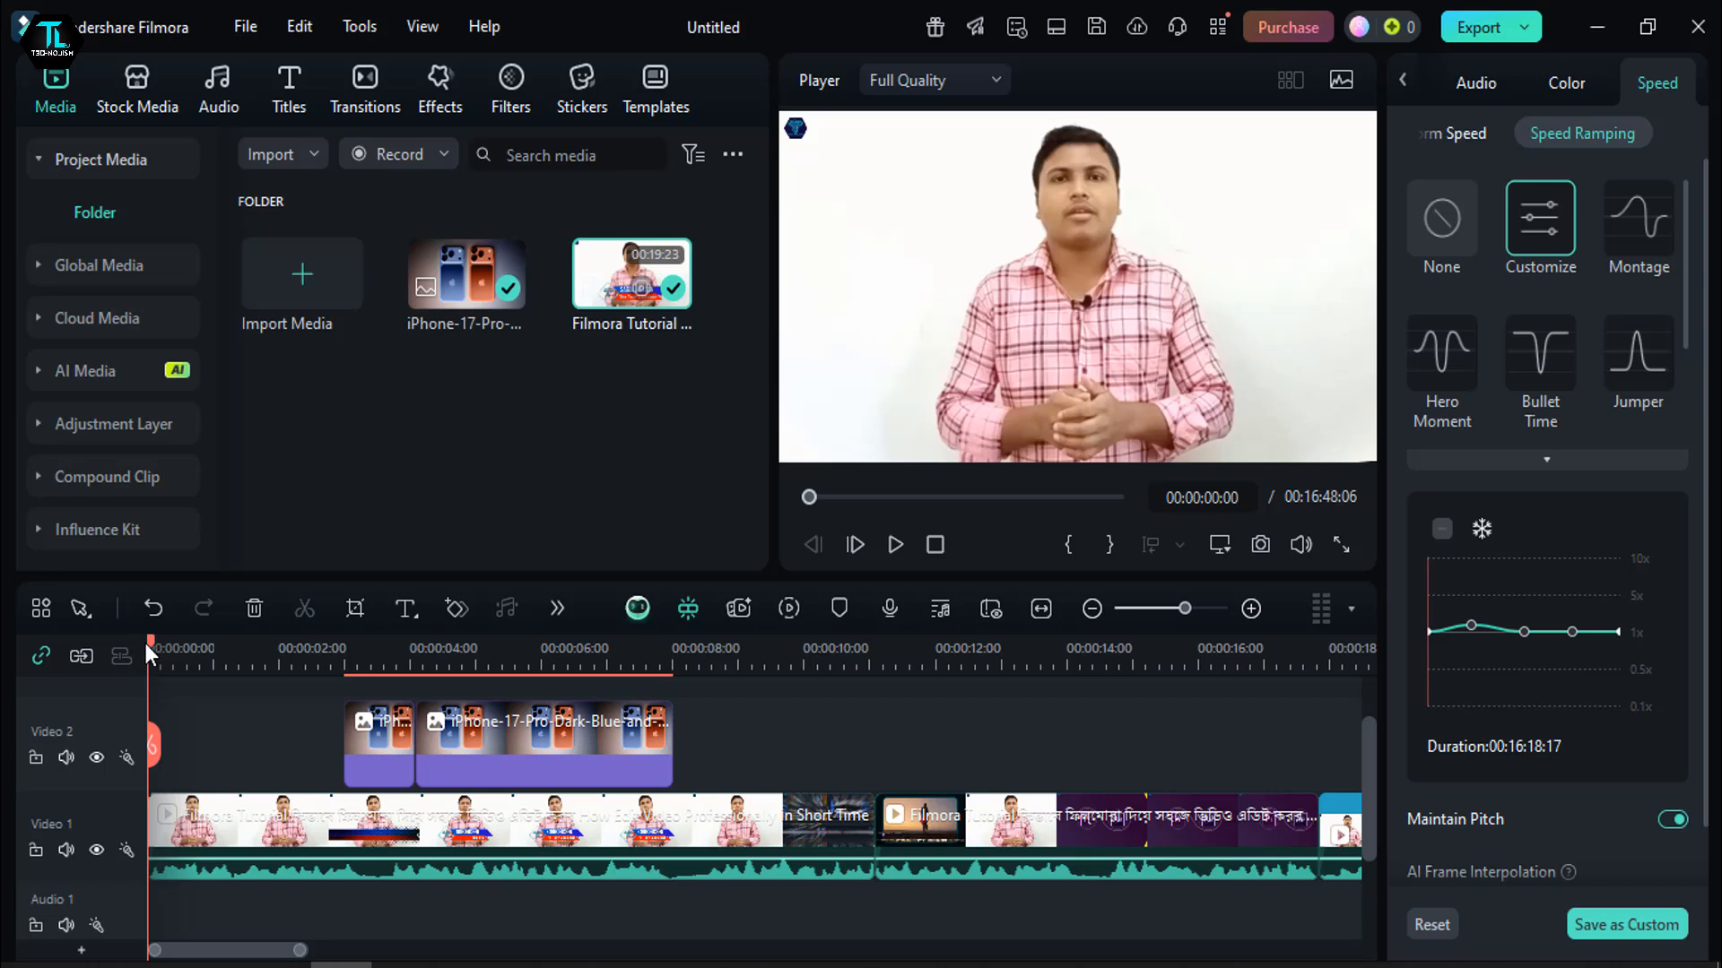
# - Move both iPhone image clips on Video 2 together so they start at about 00:00:10:00
pyautogui.moveTo(147, 644); pyautogui.dragTo(316, 737)
pyautogui.click(334, 737)
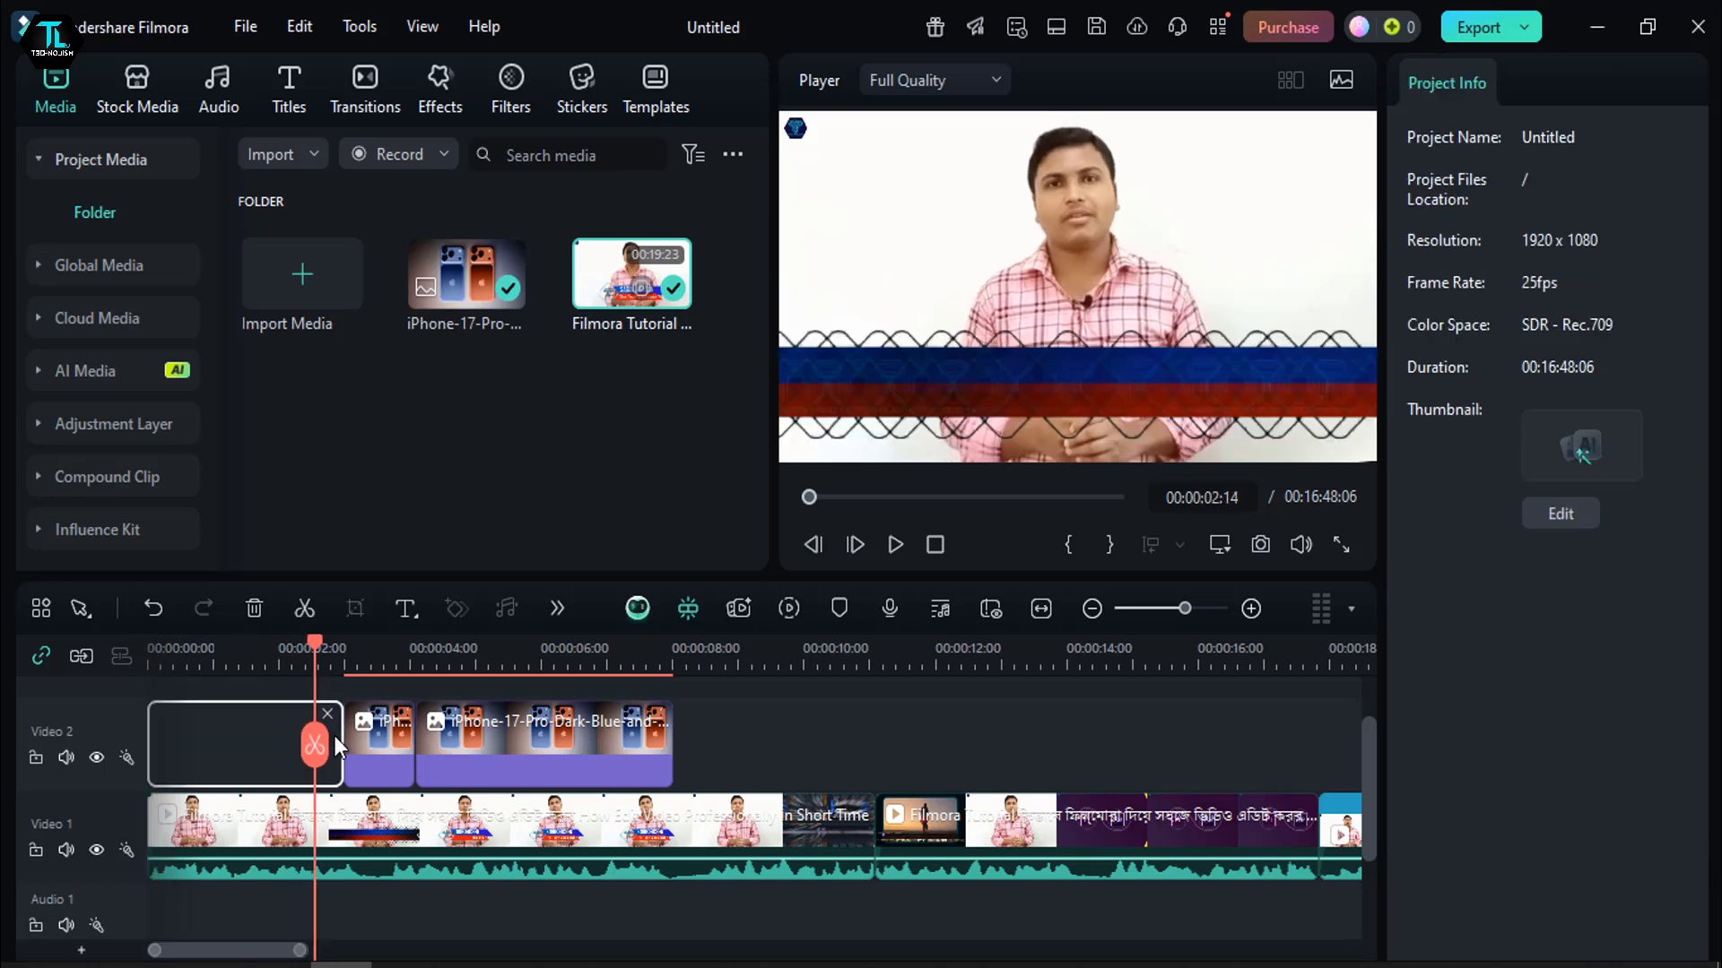
pyautogui.click(616, 751)
pyautogui.moveTo(414, 762); pyautogui.dragTo(874, 773)
# - Apply Customize speed ramping to the first Video 1 clip and raise the curve's middle point to between 1x and 5x
pyautogui.moveTo(328, 642); pyautogui.dragTo(488, 749)
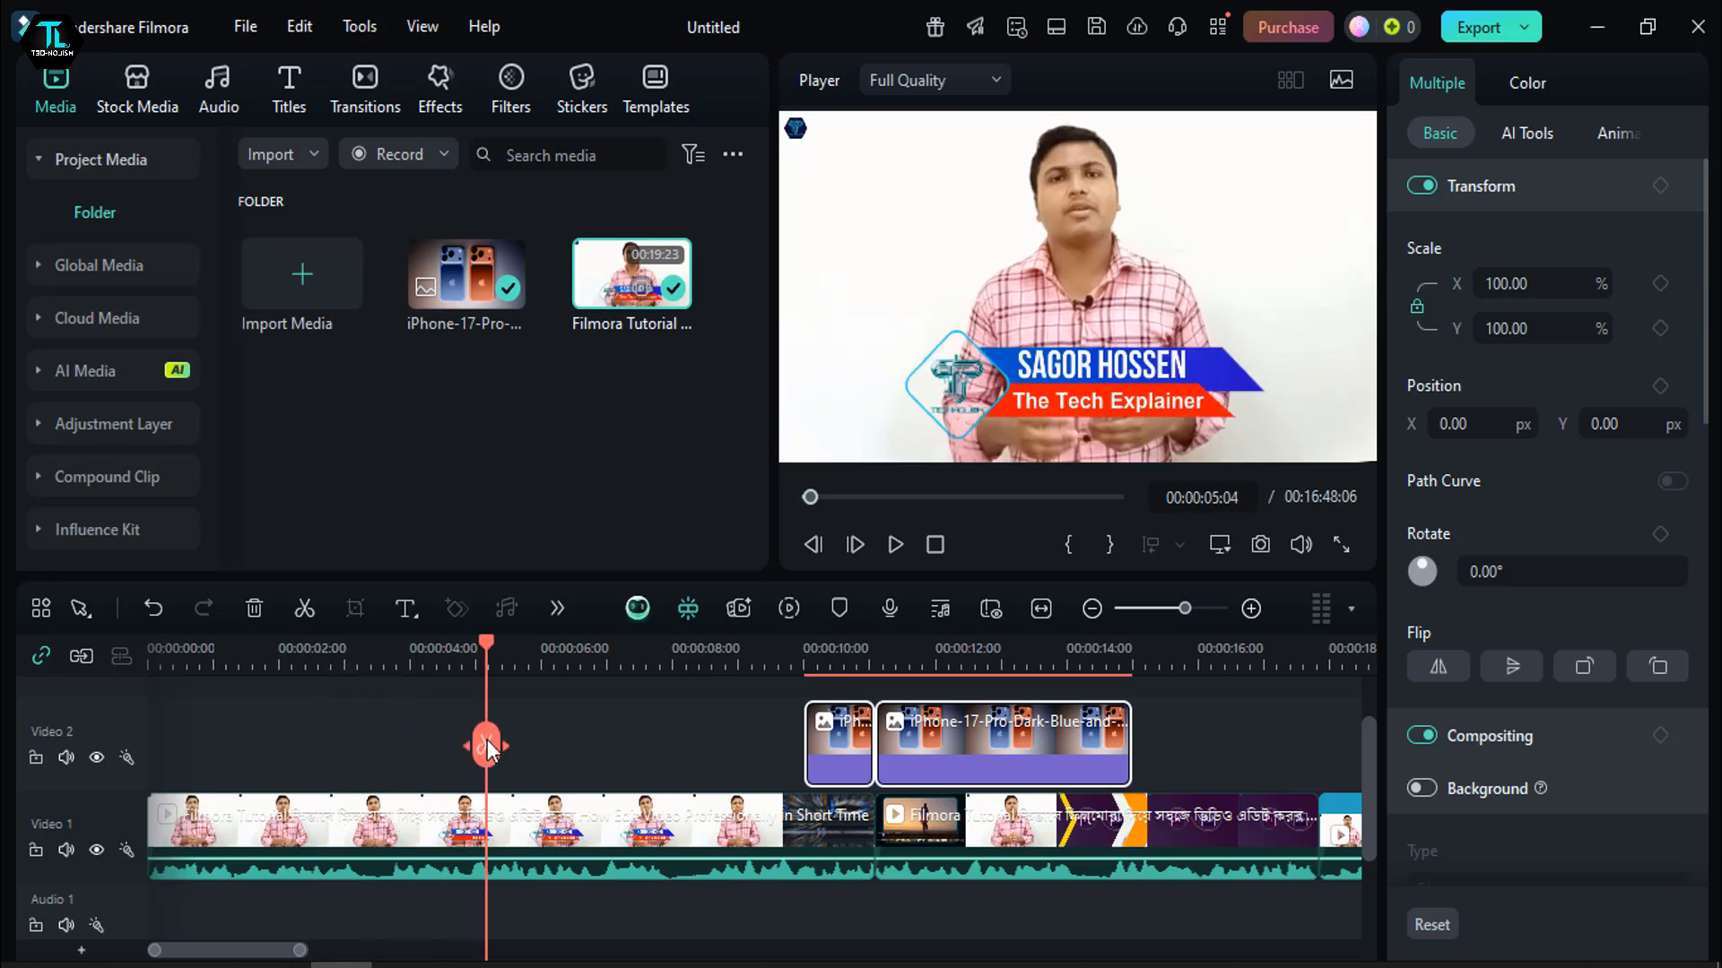
pyautogui.click(715, 839)
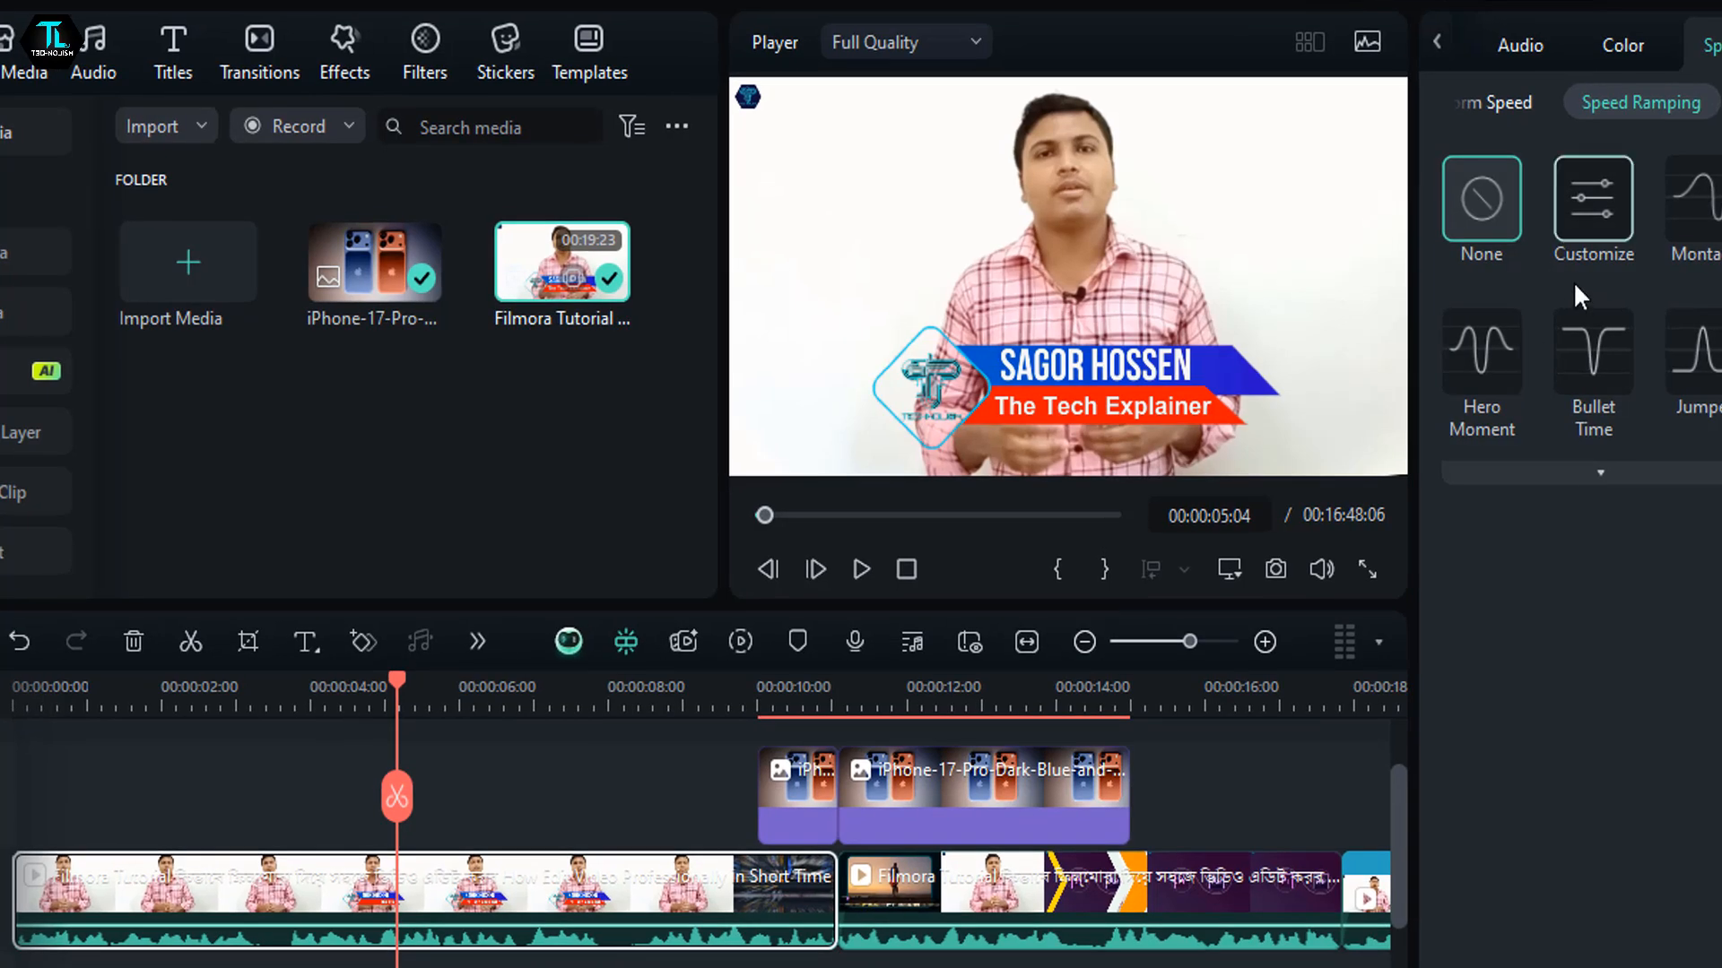
pyautogui.click(1596, 253)
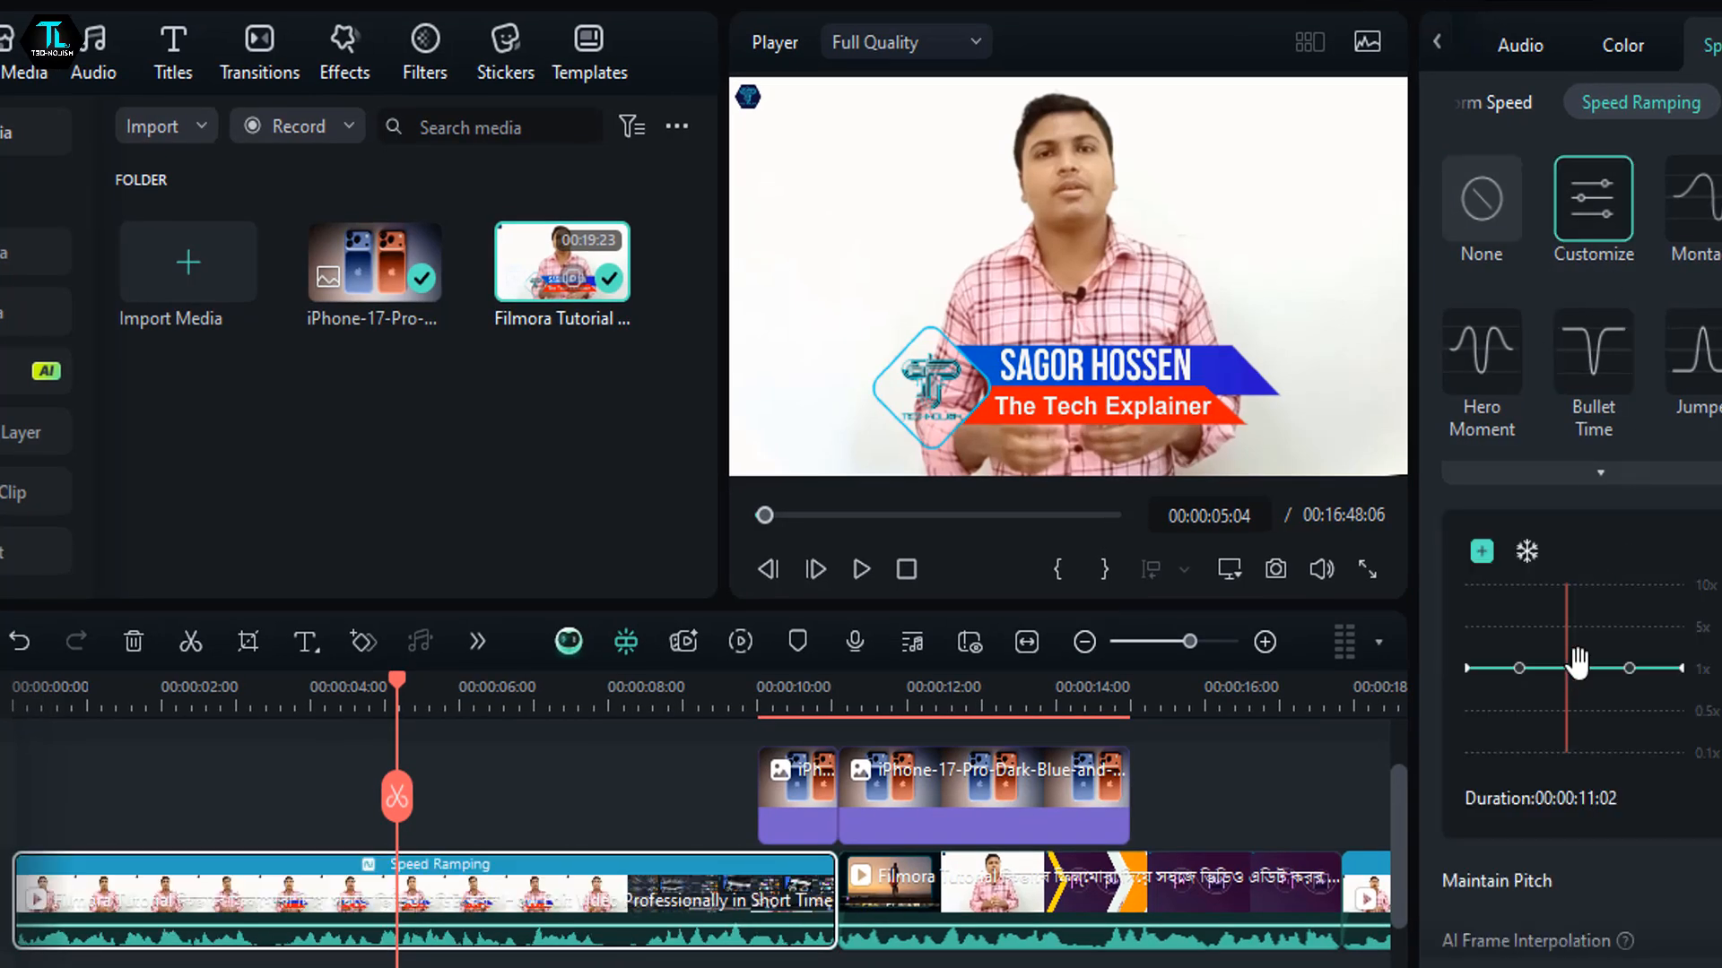
pyautogui.moveTo(1579, 664)
pyautogui.mouseDown()
pyautogui.moveTo(1560, 661)
pyautogui.moveTo(1566, 639)
pyautogui.mouseUp()
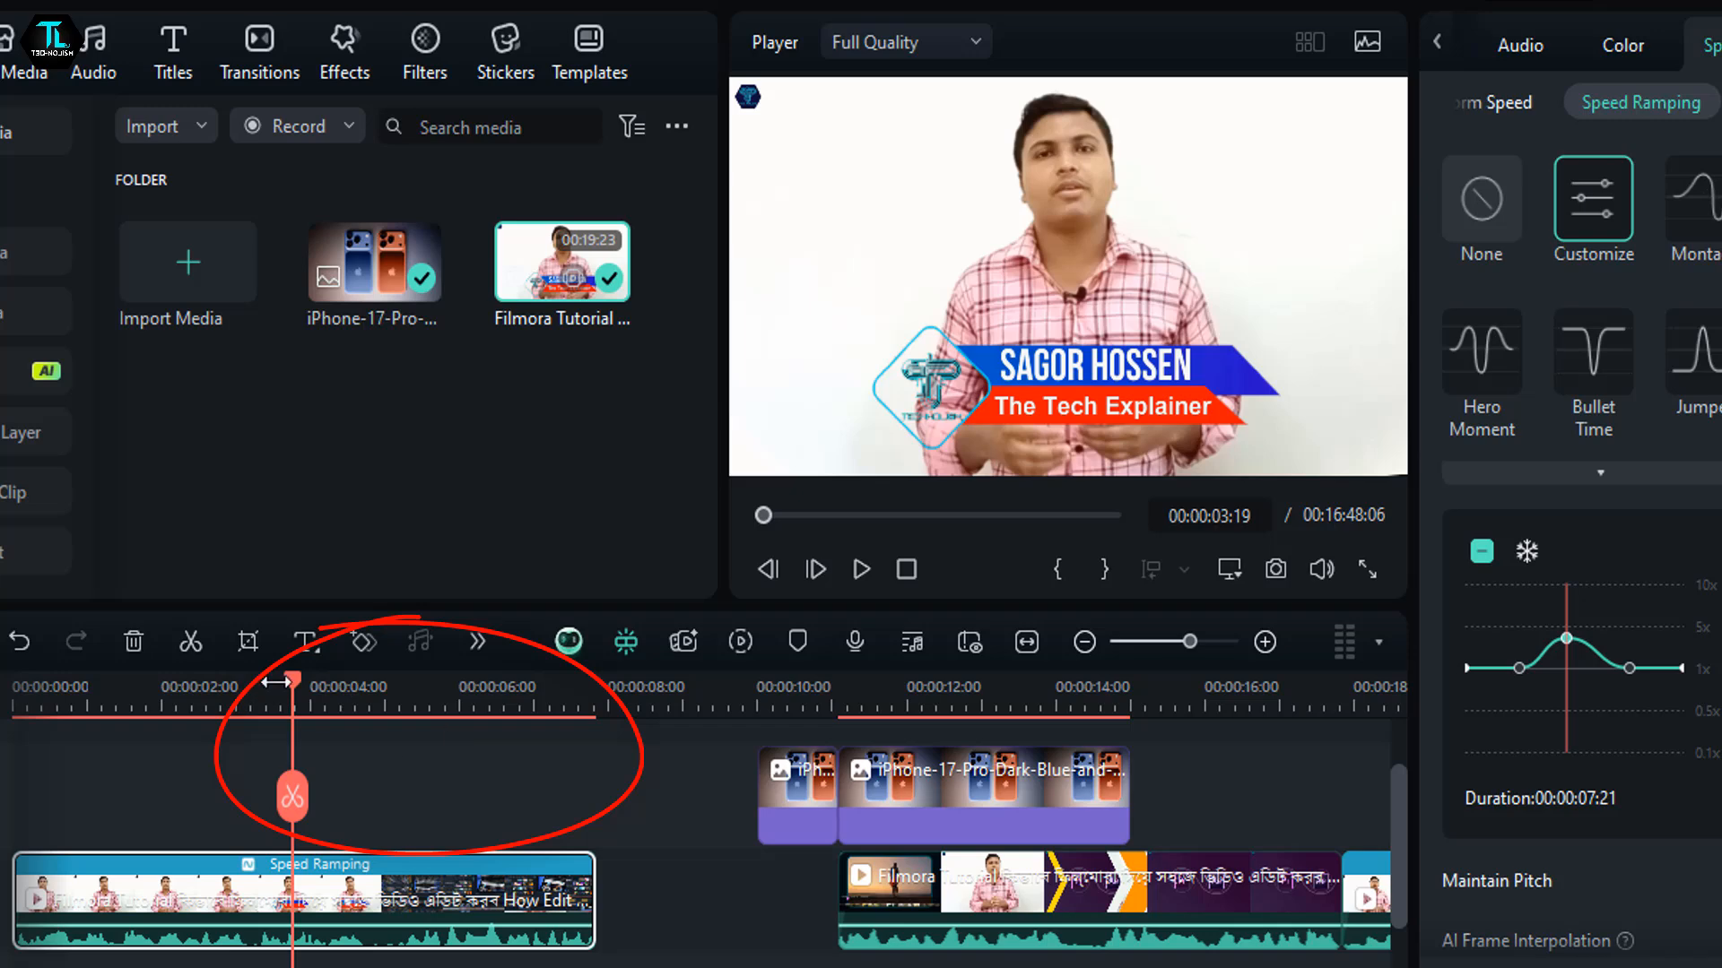
# - Play the speed-ramped first clip from 00:00:01:08 and pause at 00:00:05:03
pyautogui.moveTo(287, 677); pyautogui.dragTo(110, 726)
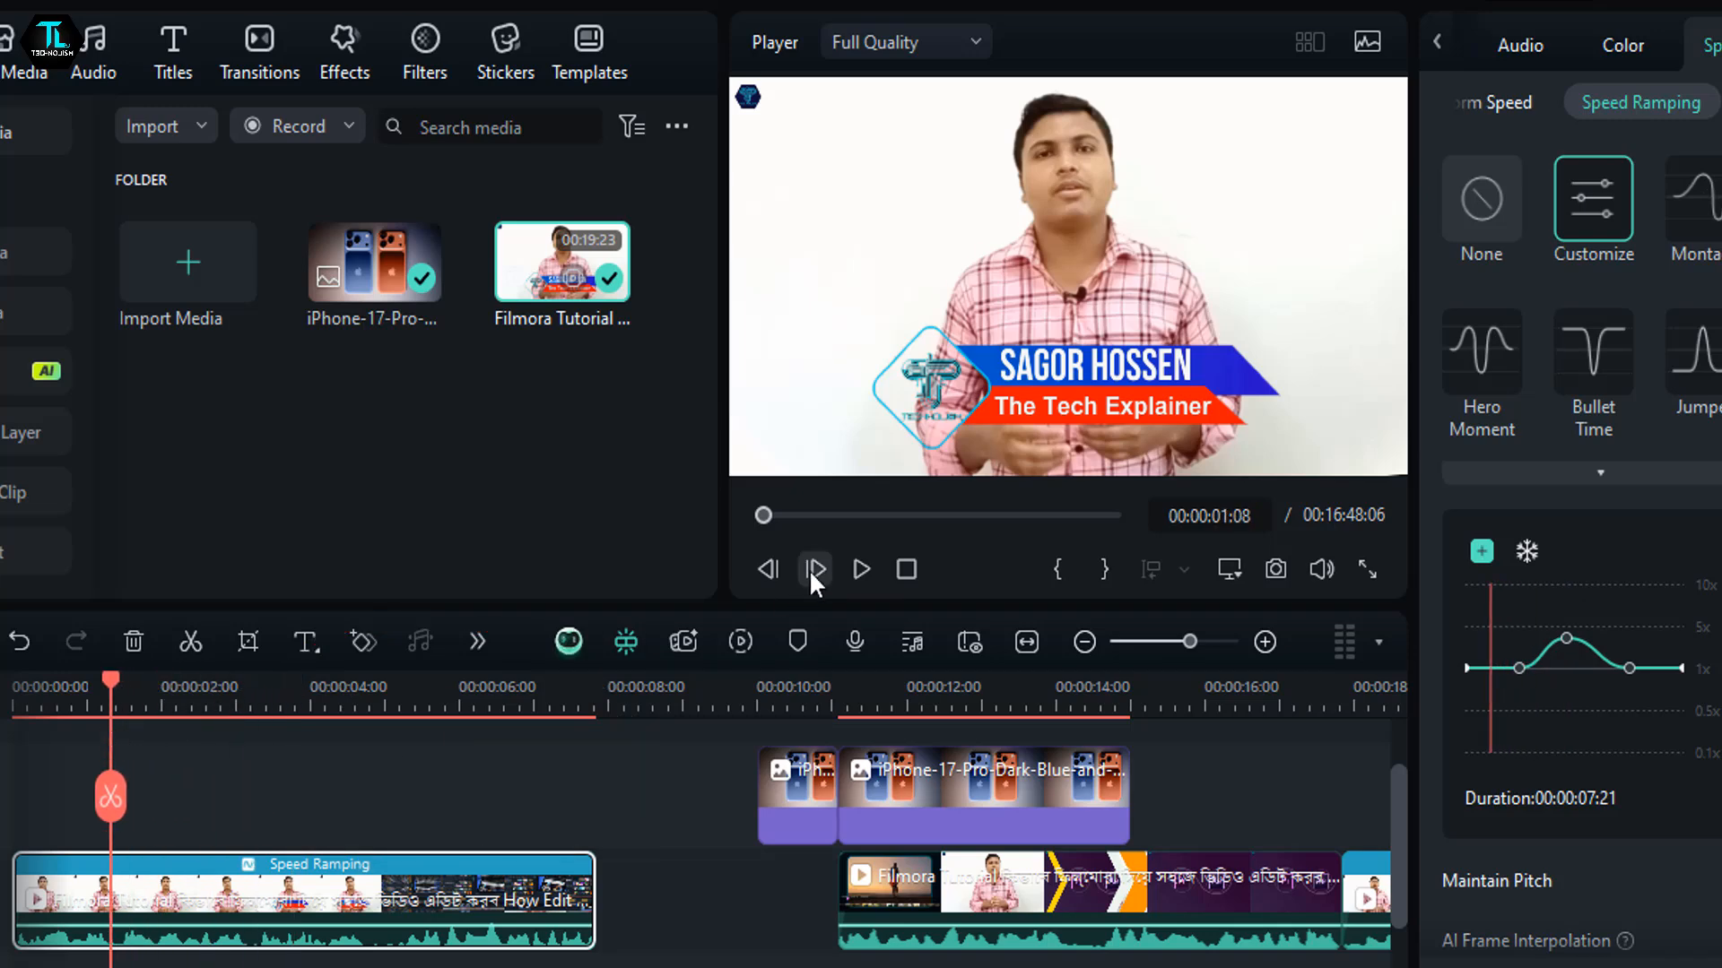
pyautogui.click(848, 563)
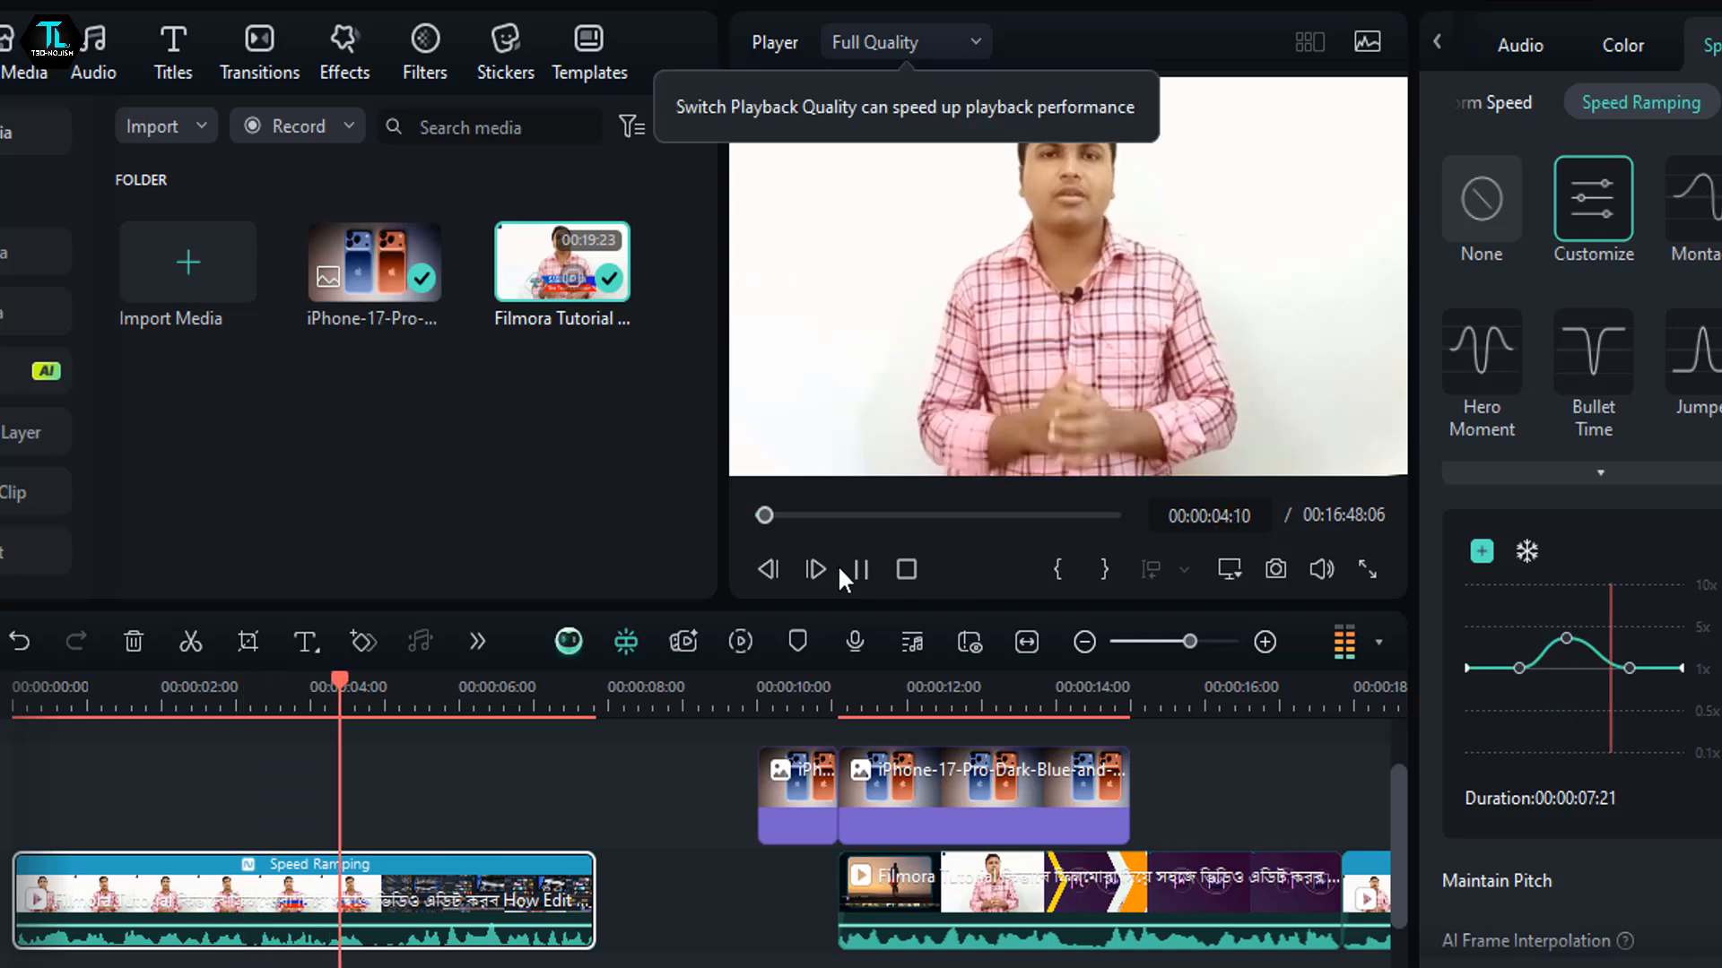
pyautogui.click(848, 565)
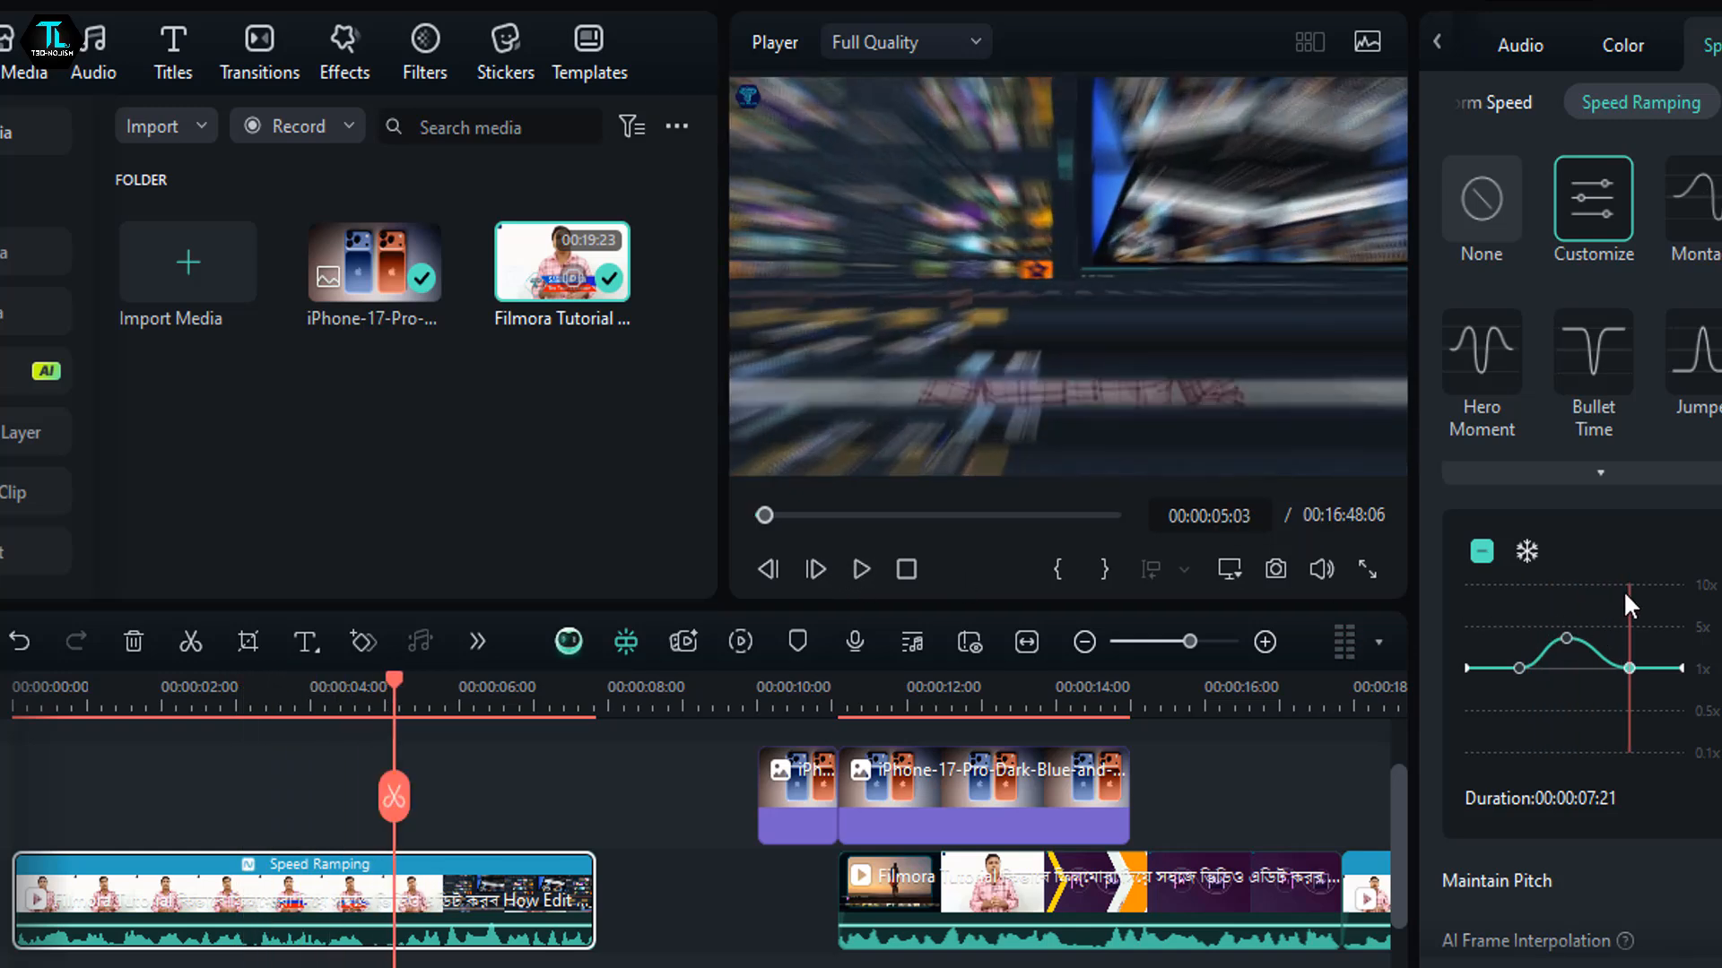
# - Add a point to the first clip's speed ramp curve at 00:00:03:13 and move the playhead to 00:00:04:02
pyautogui.moveTo(1627, 592); pyautogui.dragTo(1521, 668)
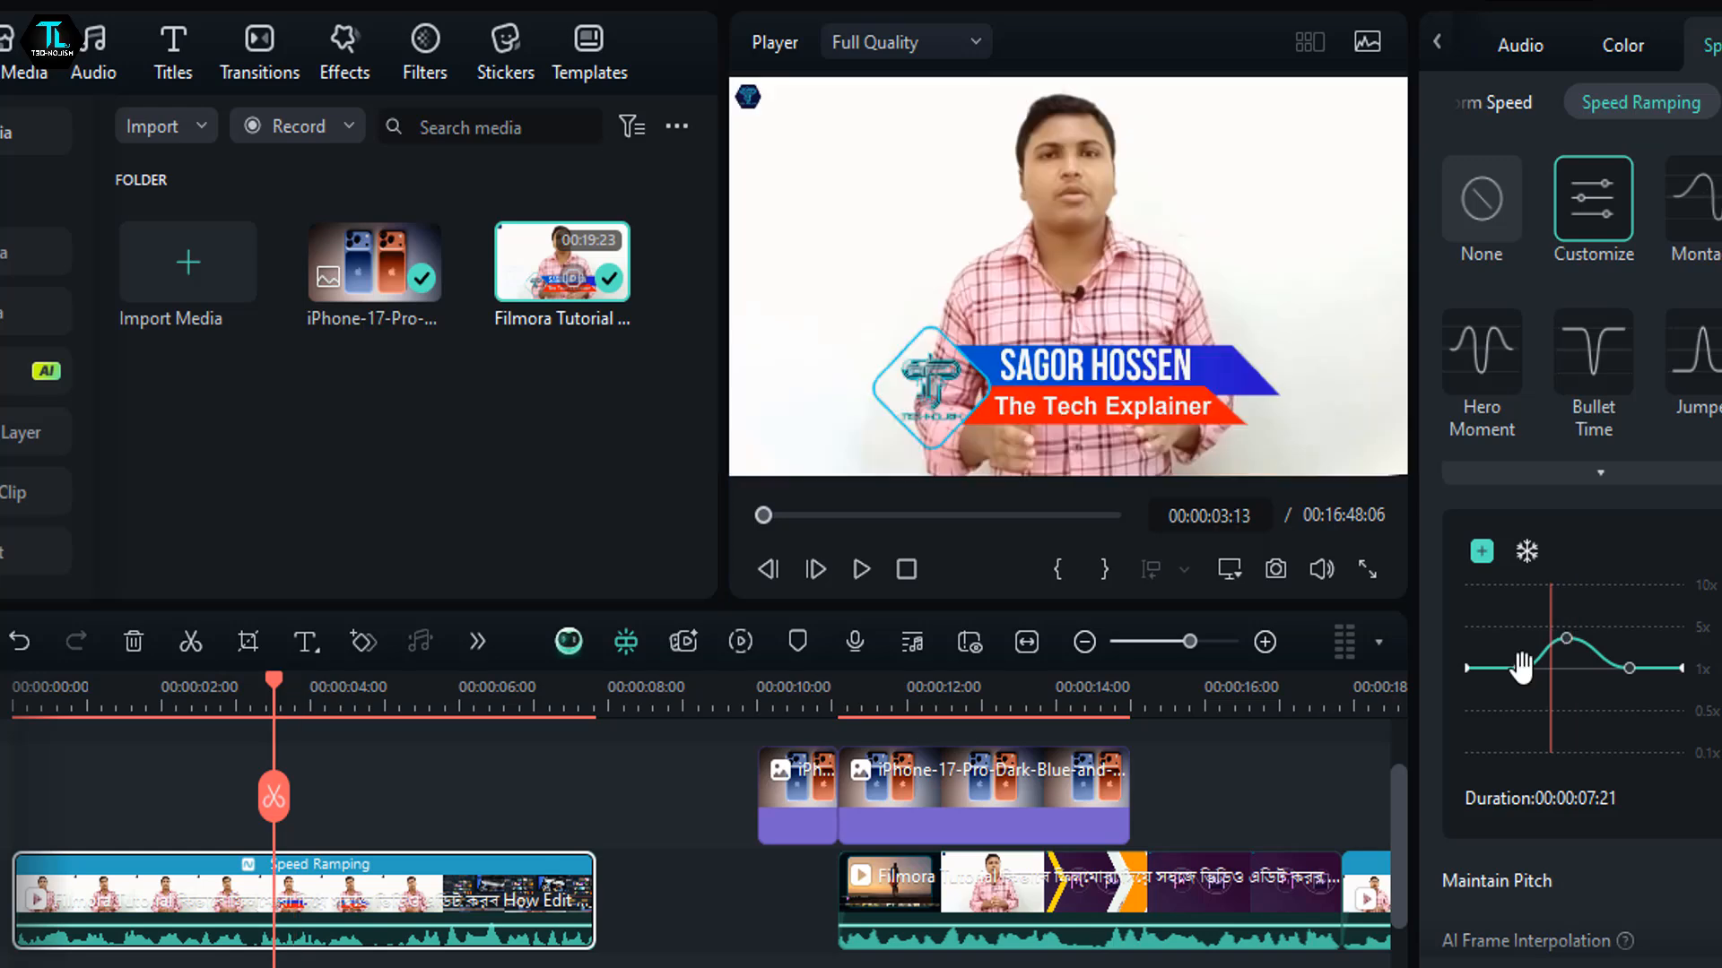
pyautogui.scroll(-1, 1518, 739)
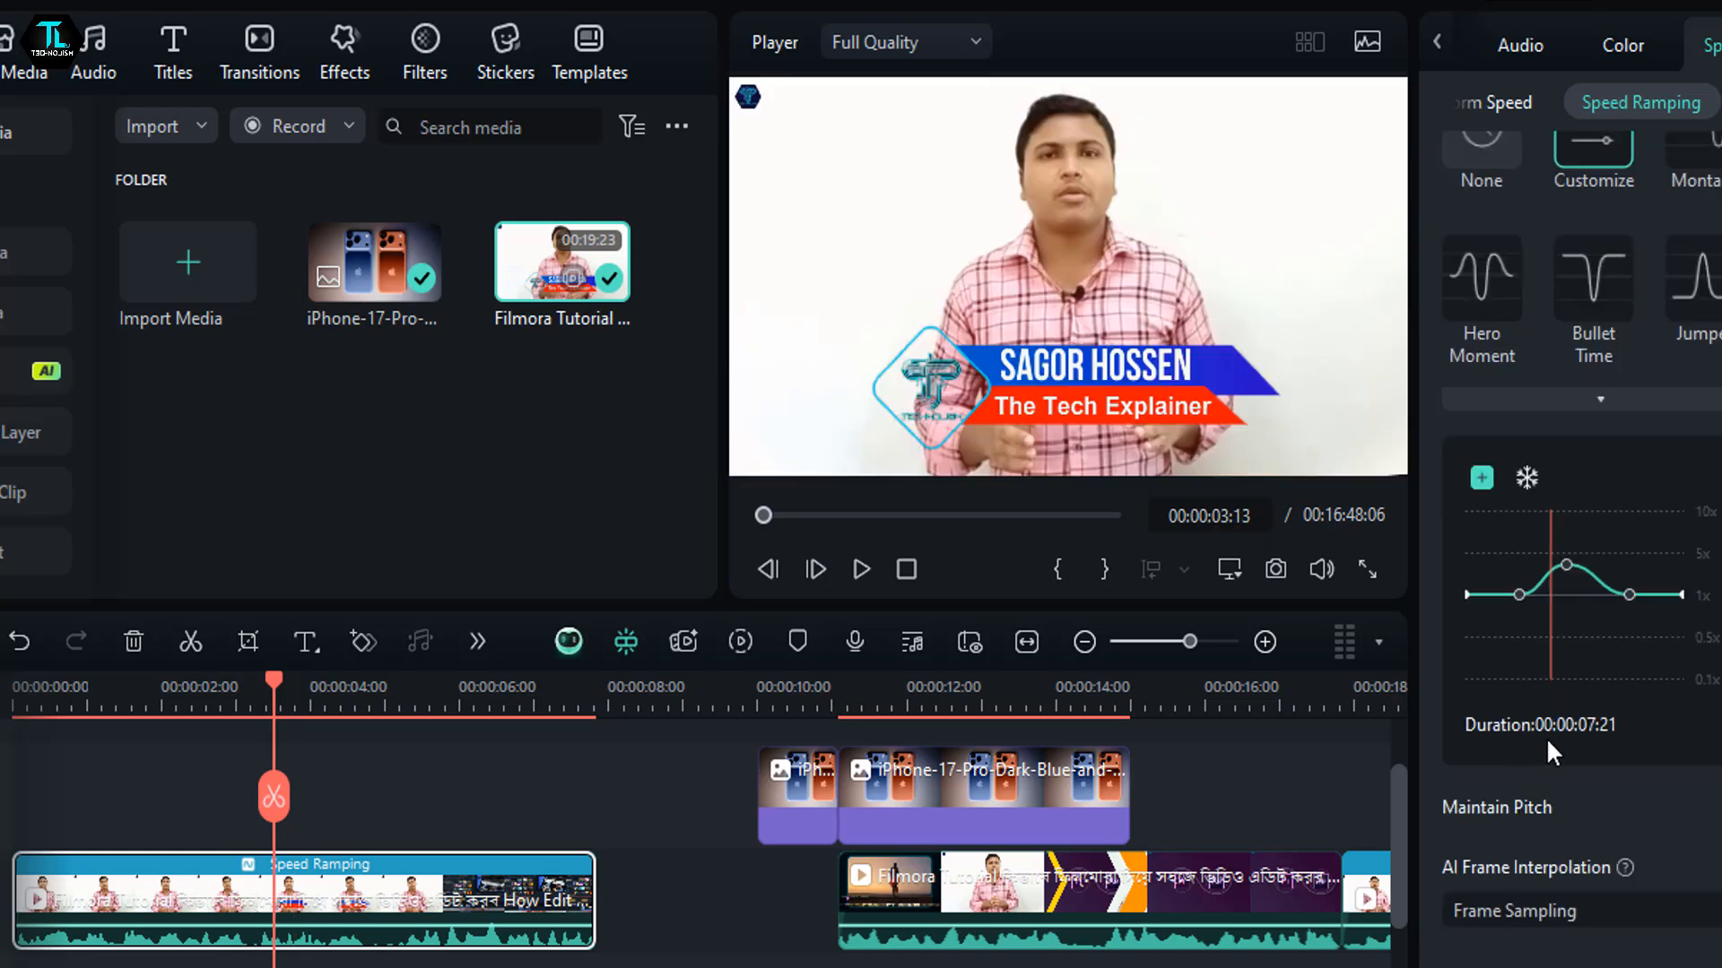
pyautogui.scroll(1, 1525, 518)
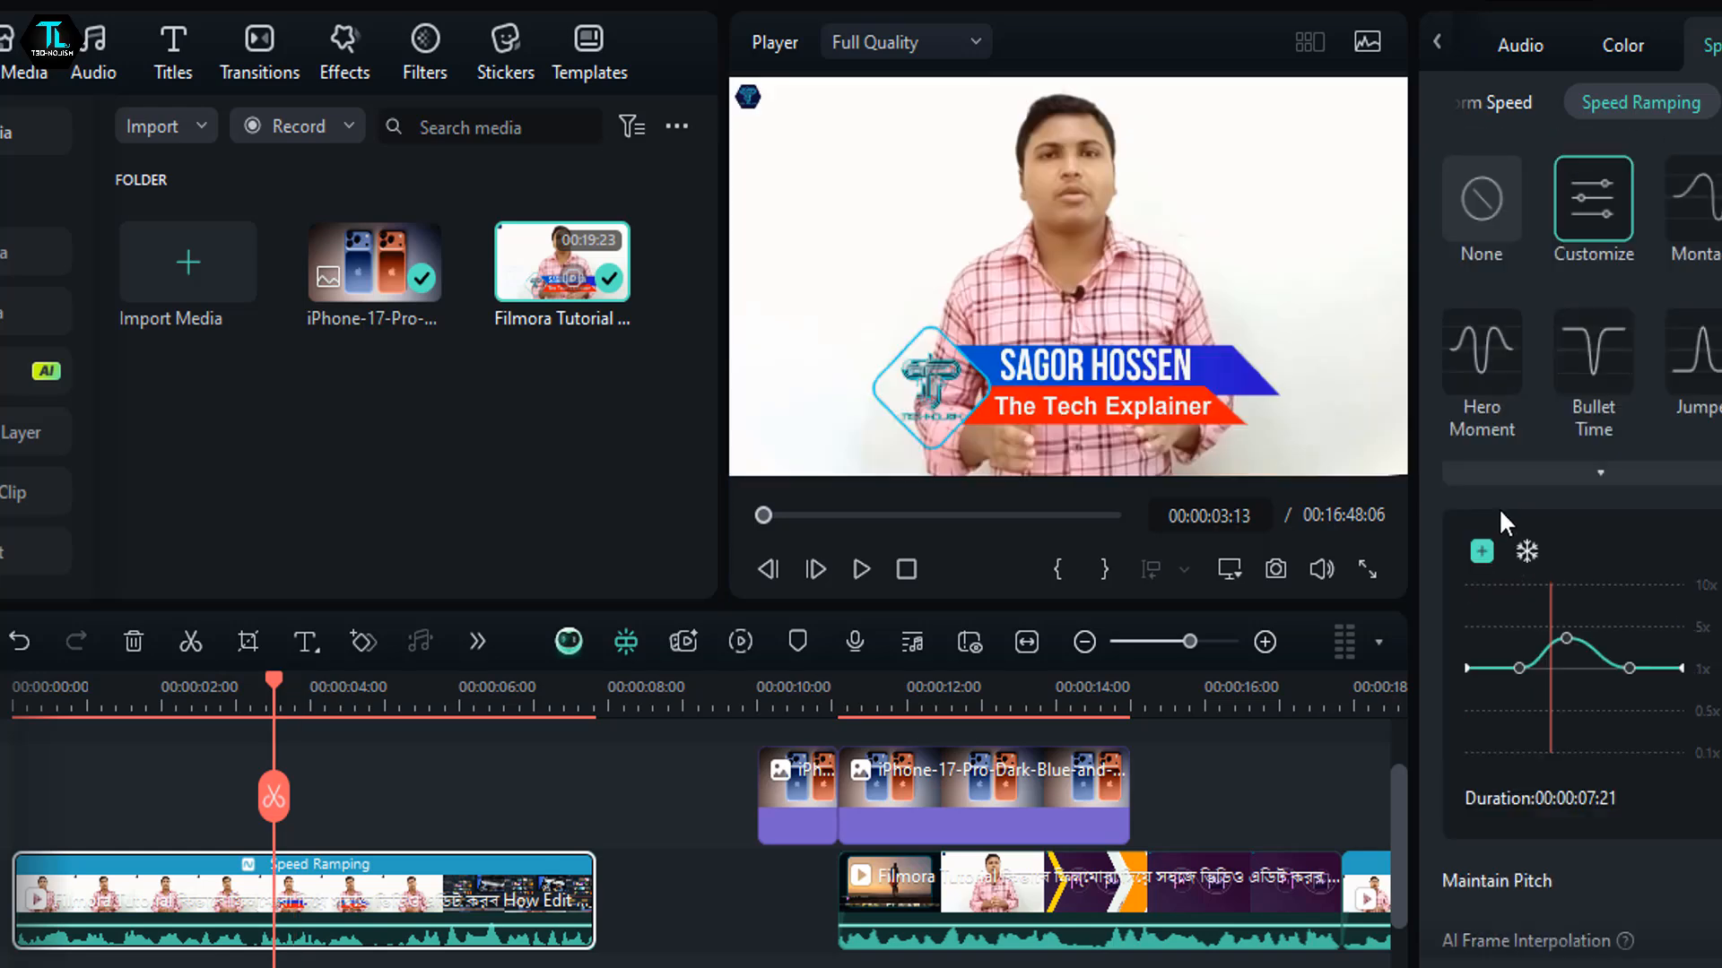
pyautogui.click(1481, 550)
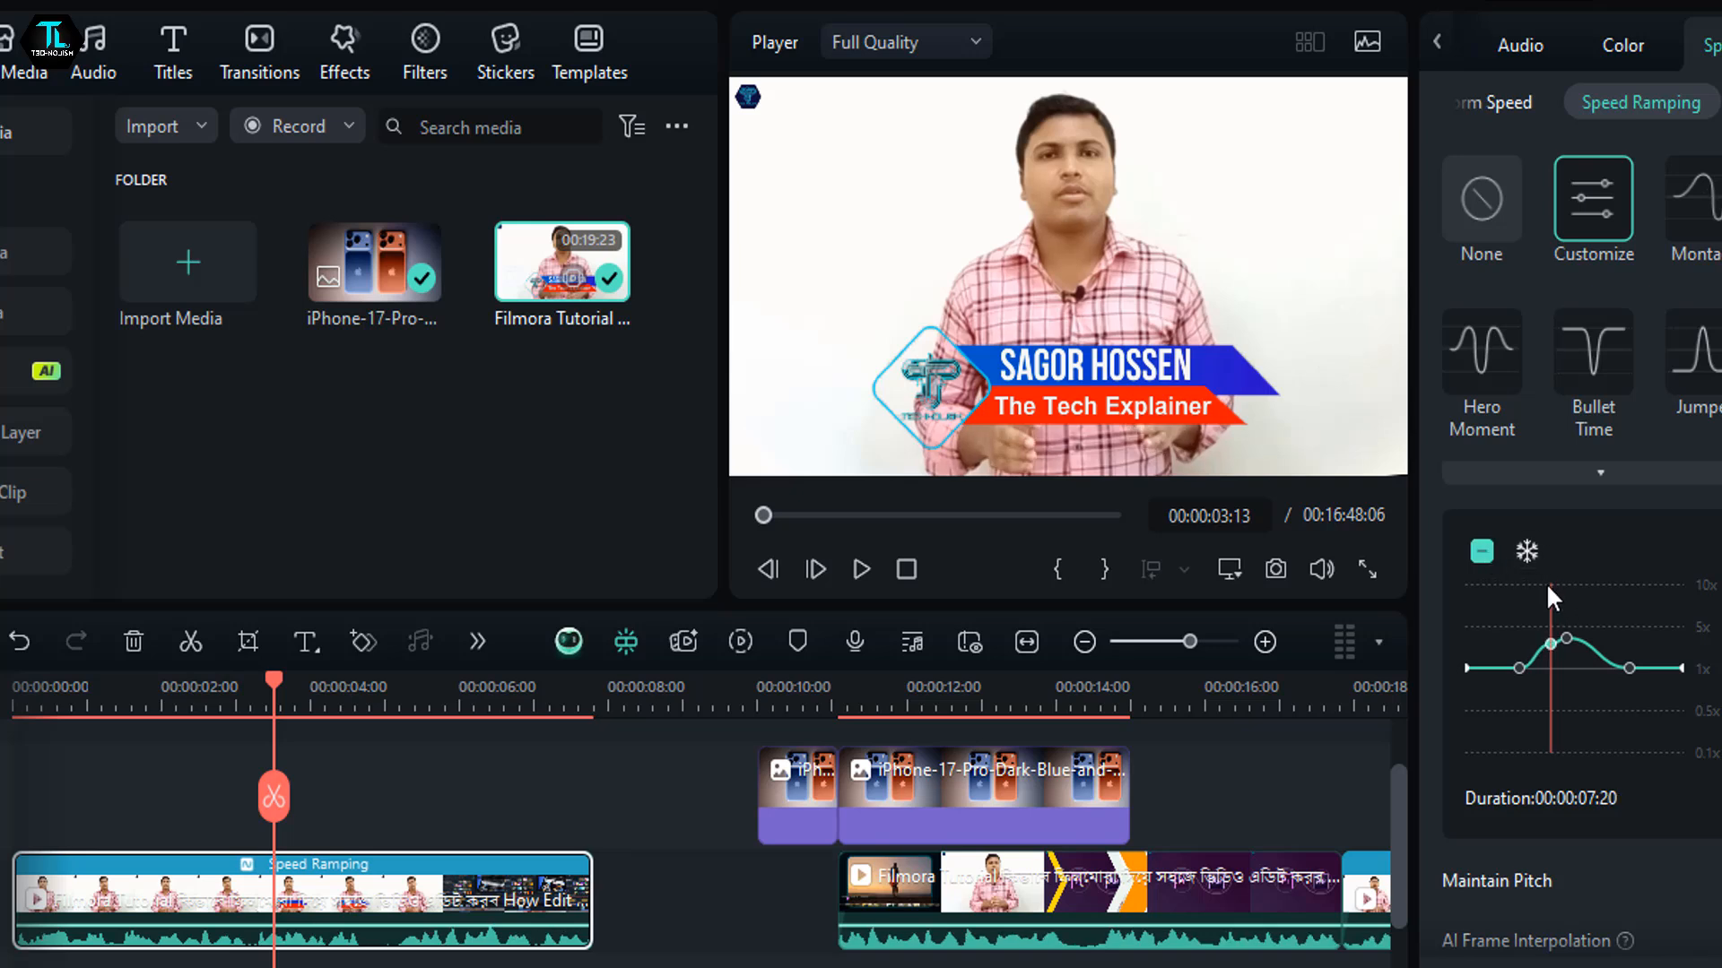
pyautogui.moveTo(1551, 588); pyautogui.dragTo(1590, 611)
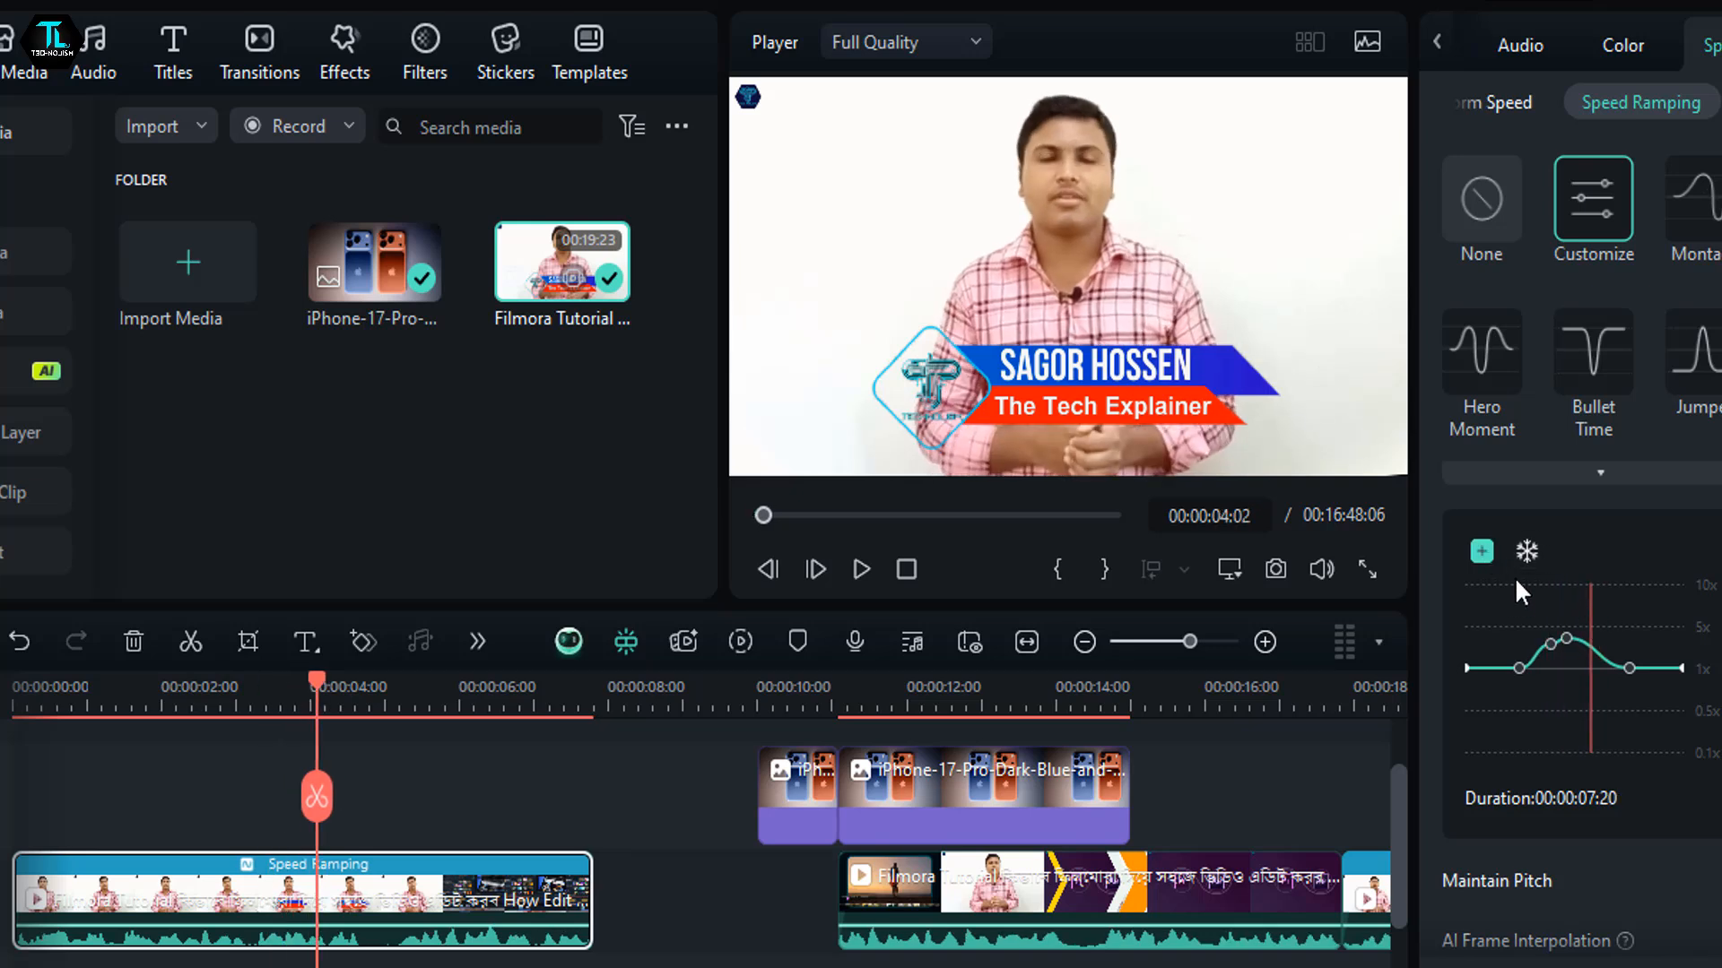
# - Add a speed ramp point at 00:00:04:02, lower the point just before it to between 0.5x and 1x, and play the result
pyautogui.click(1481, 550)
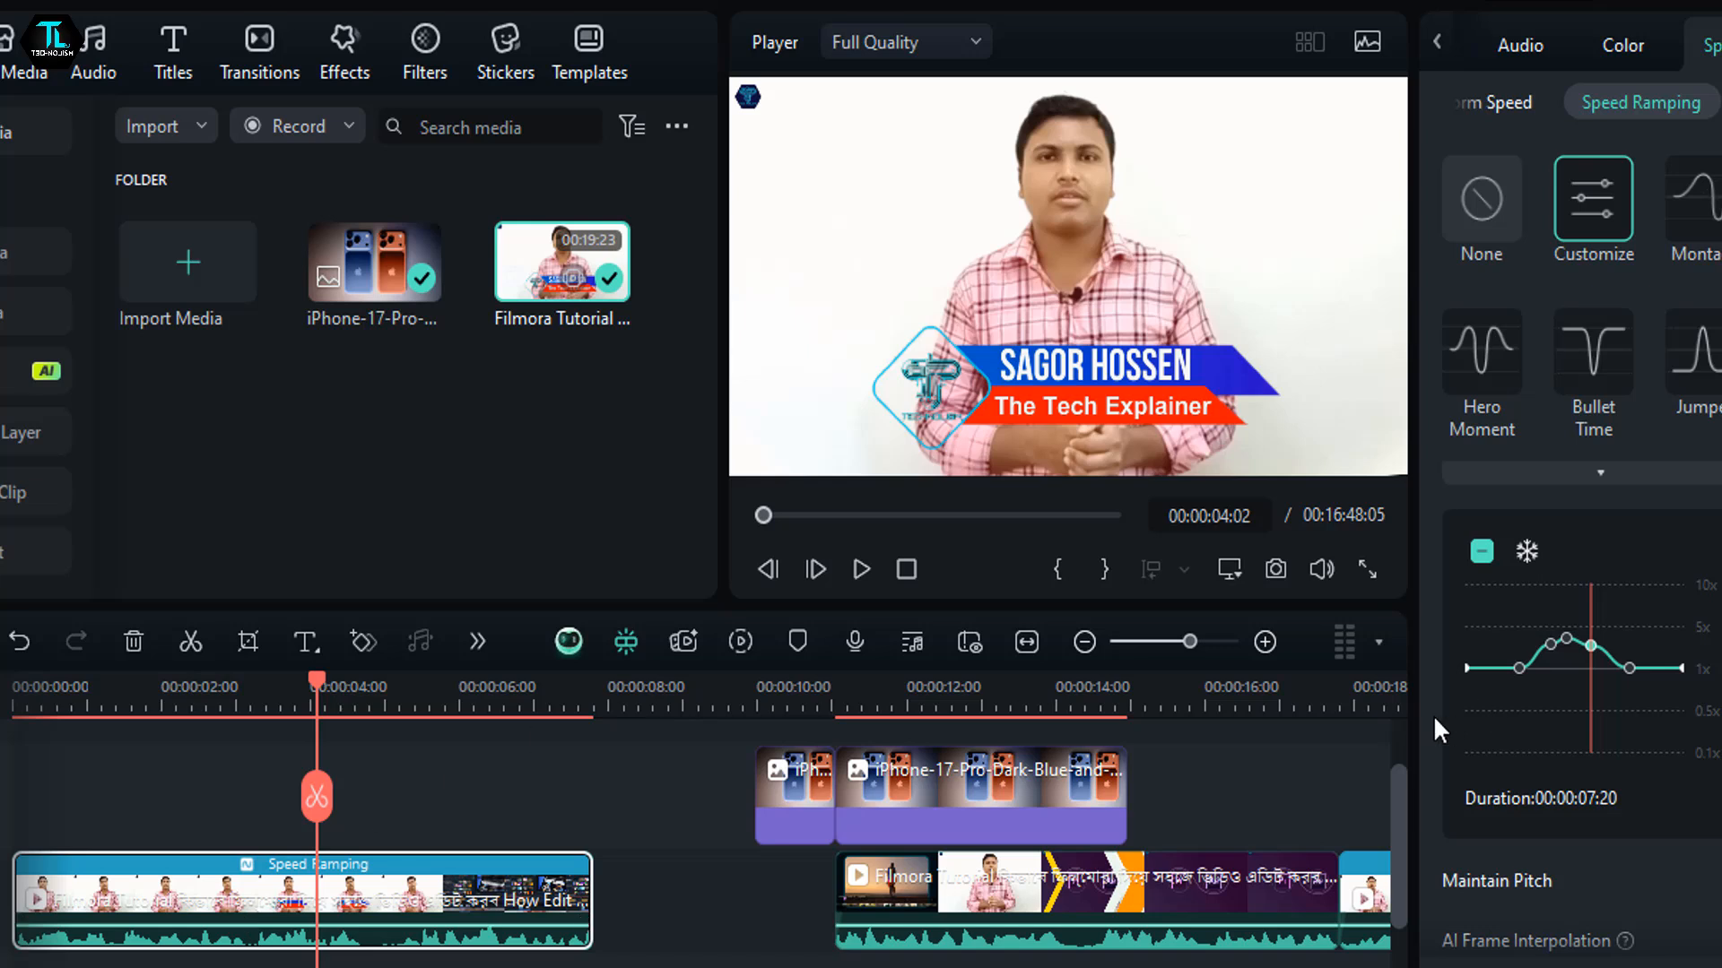
pyautogui.moveTo(1566, 639); pyautogui.dragTo(1568, 688)
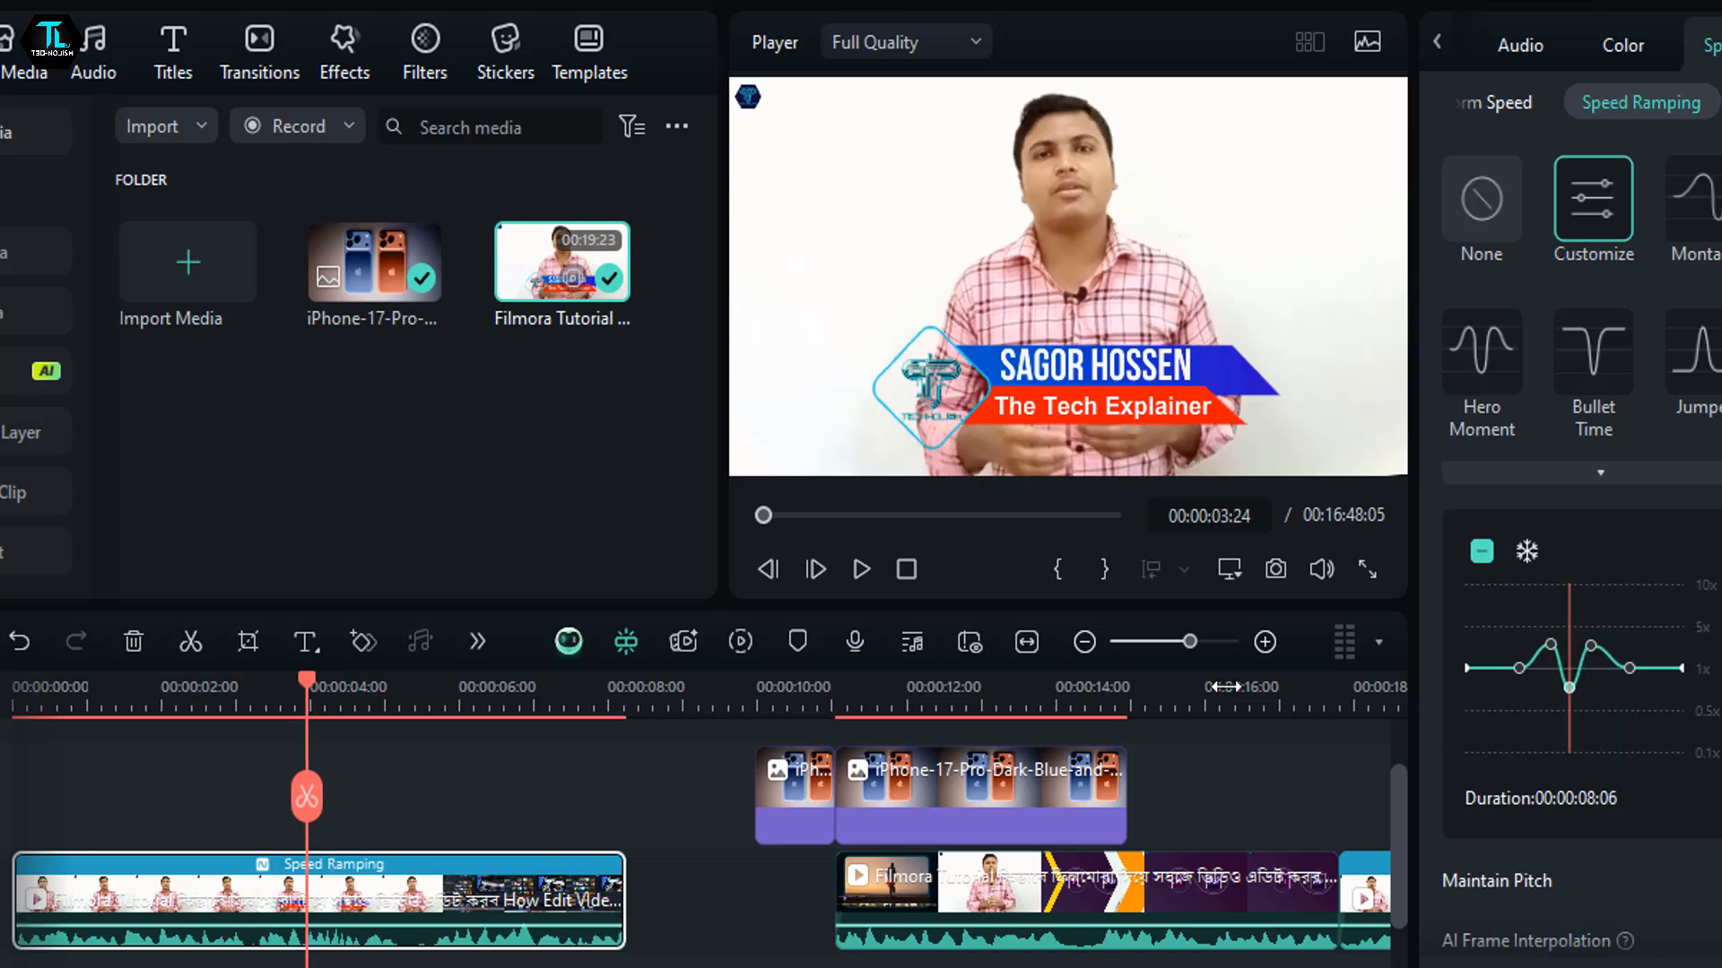
pyautogui.click(852, 570)
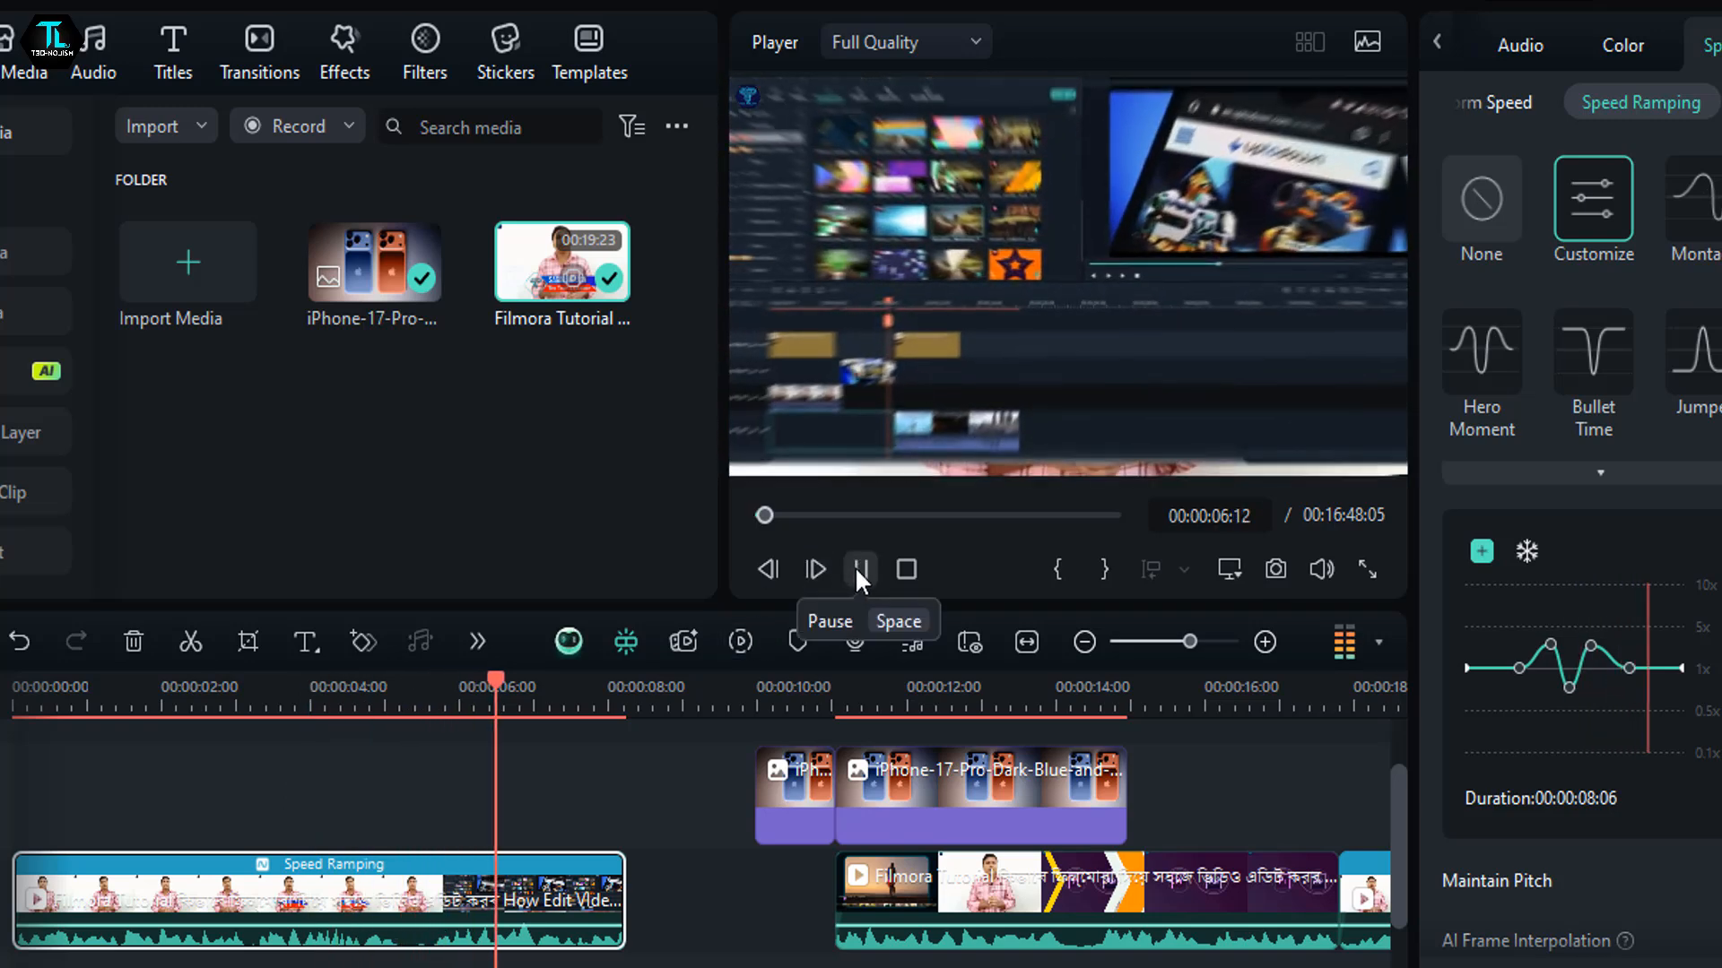
pyautogui.click(859, 570)
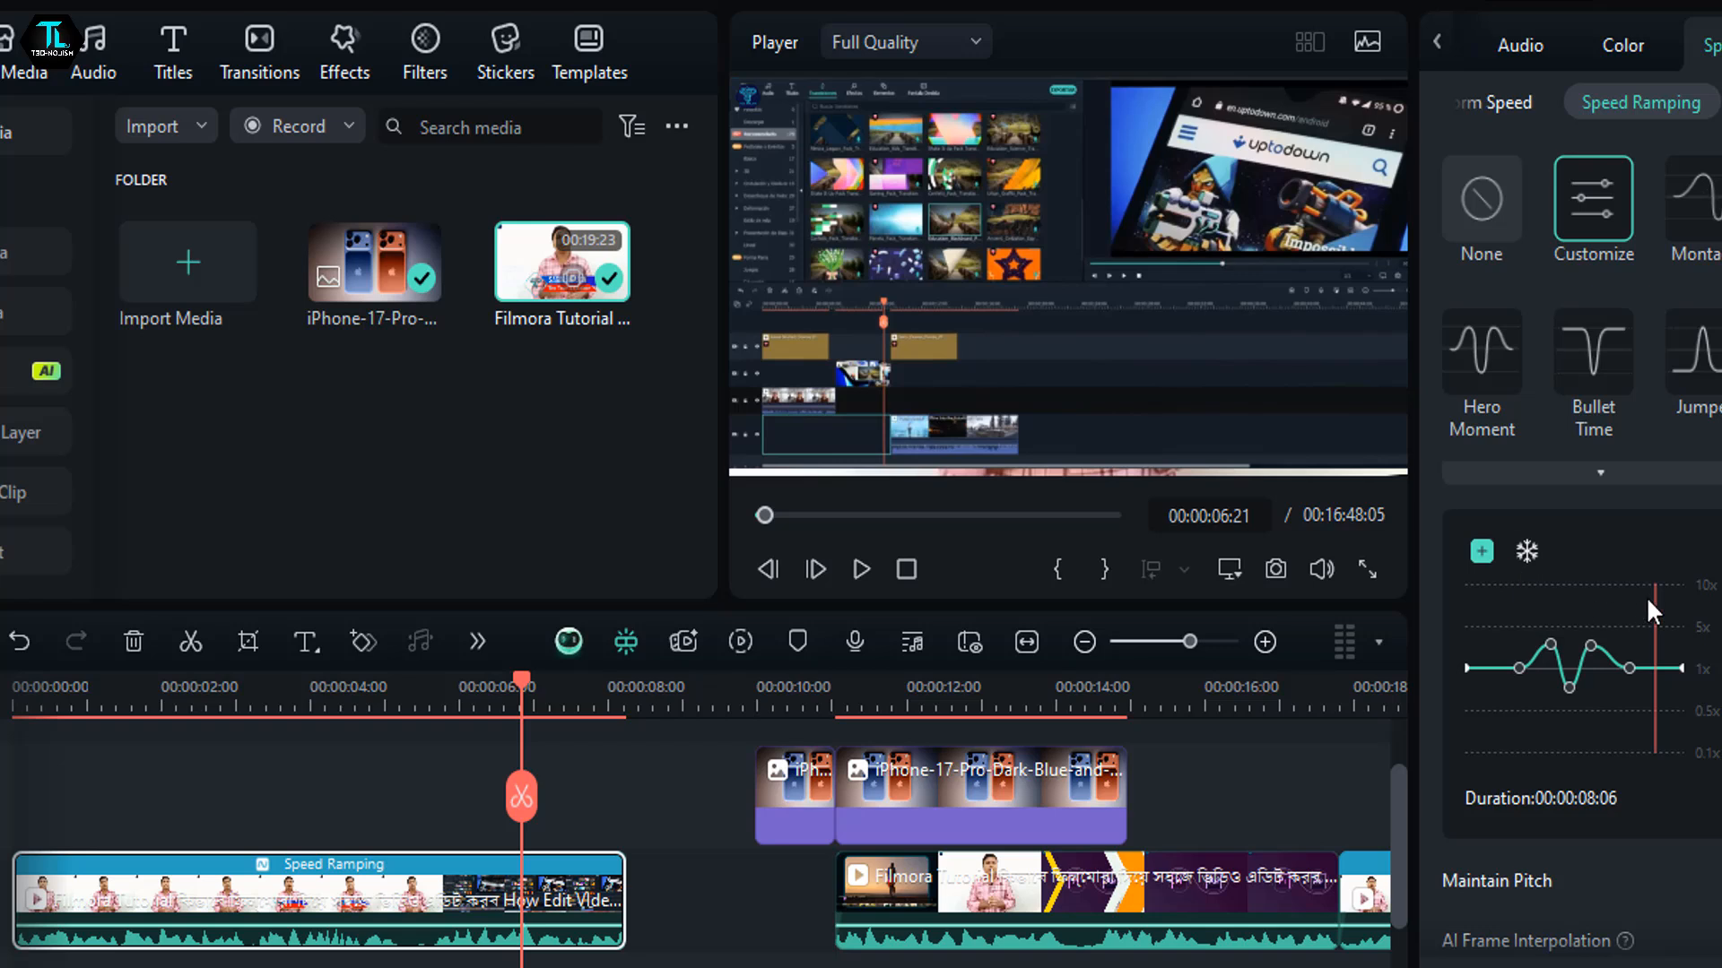
# - Try an extra ramp point near 00:00:06:21, remove it, and raise the curve's last inner point slightly above 1x
pyautogui.click(1482, 551)
pyautogui.moveTo(1652, 670); pyautogui.dragTo(1653, 668)
pyautogui.moveTo(504, 704); pyautogui.dragTo(513, 794)
pyautogui.click(1482, 551)
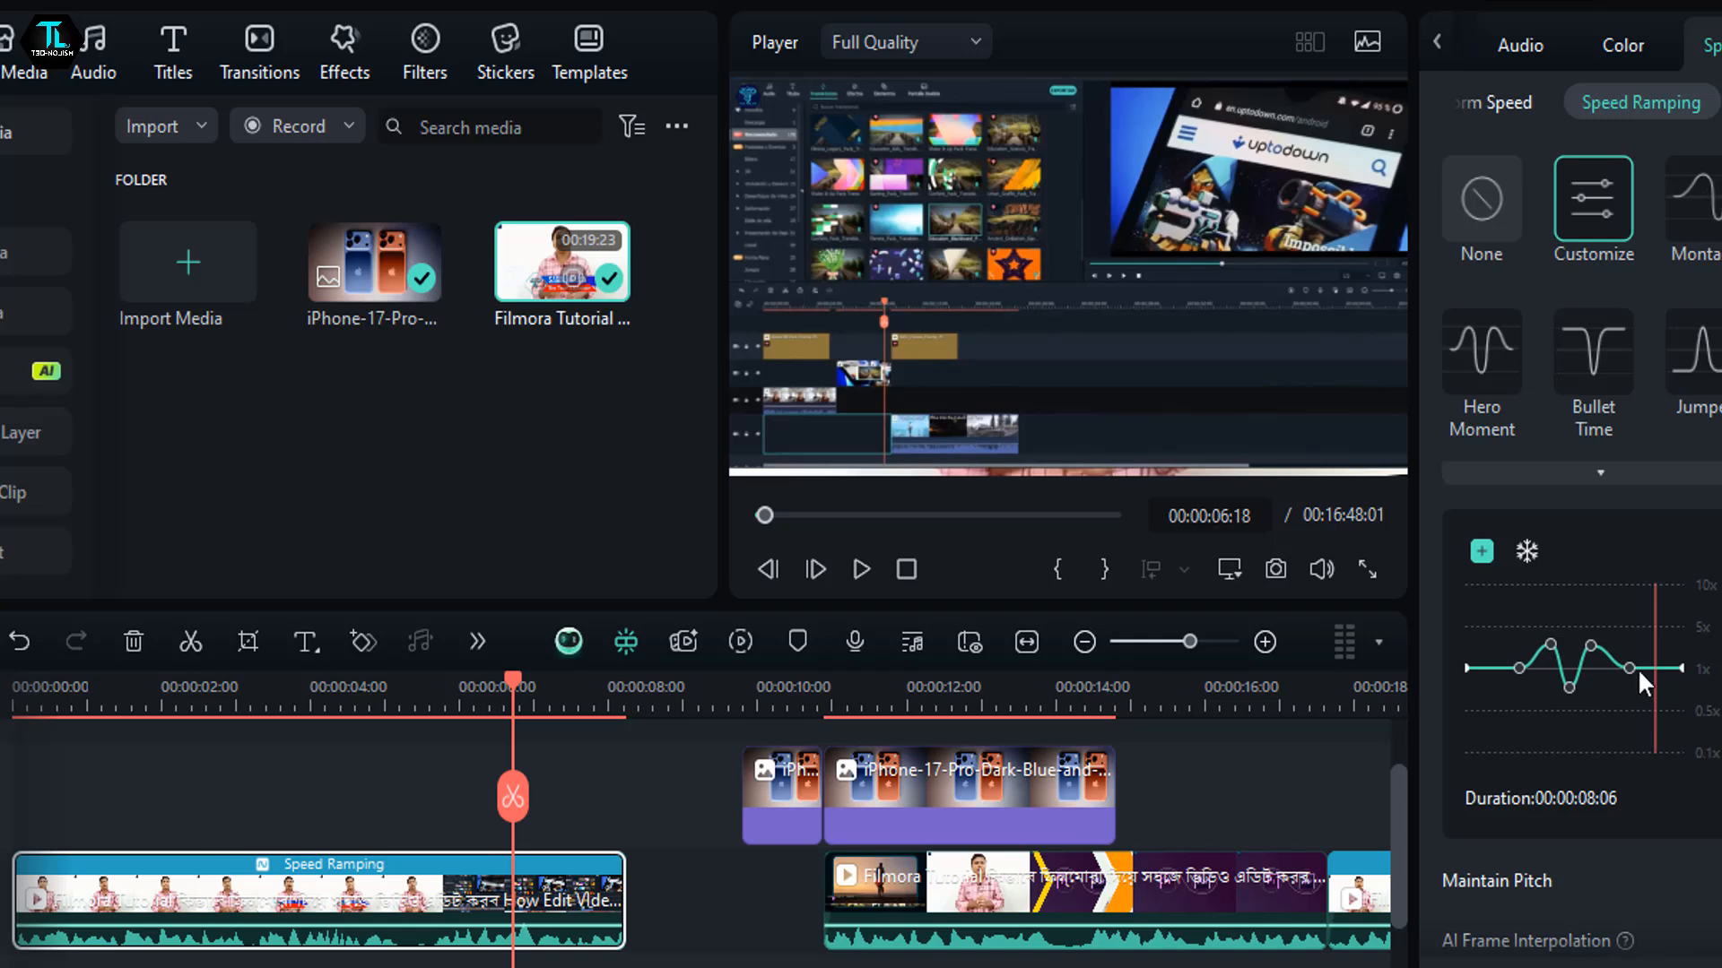
pyautogui.moveTo(1629, 668)
pyautogui.mouseDown()
pyautogui.moveTo(1629, 689)
pyautogui.moveTo(1634, 661)
pyautogui.mouseUp()
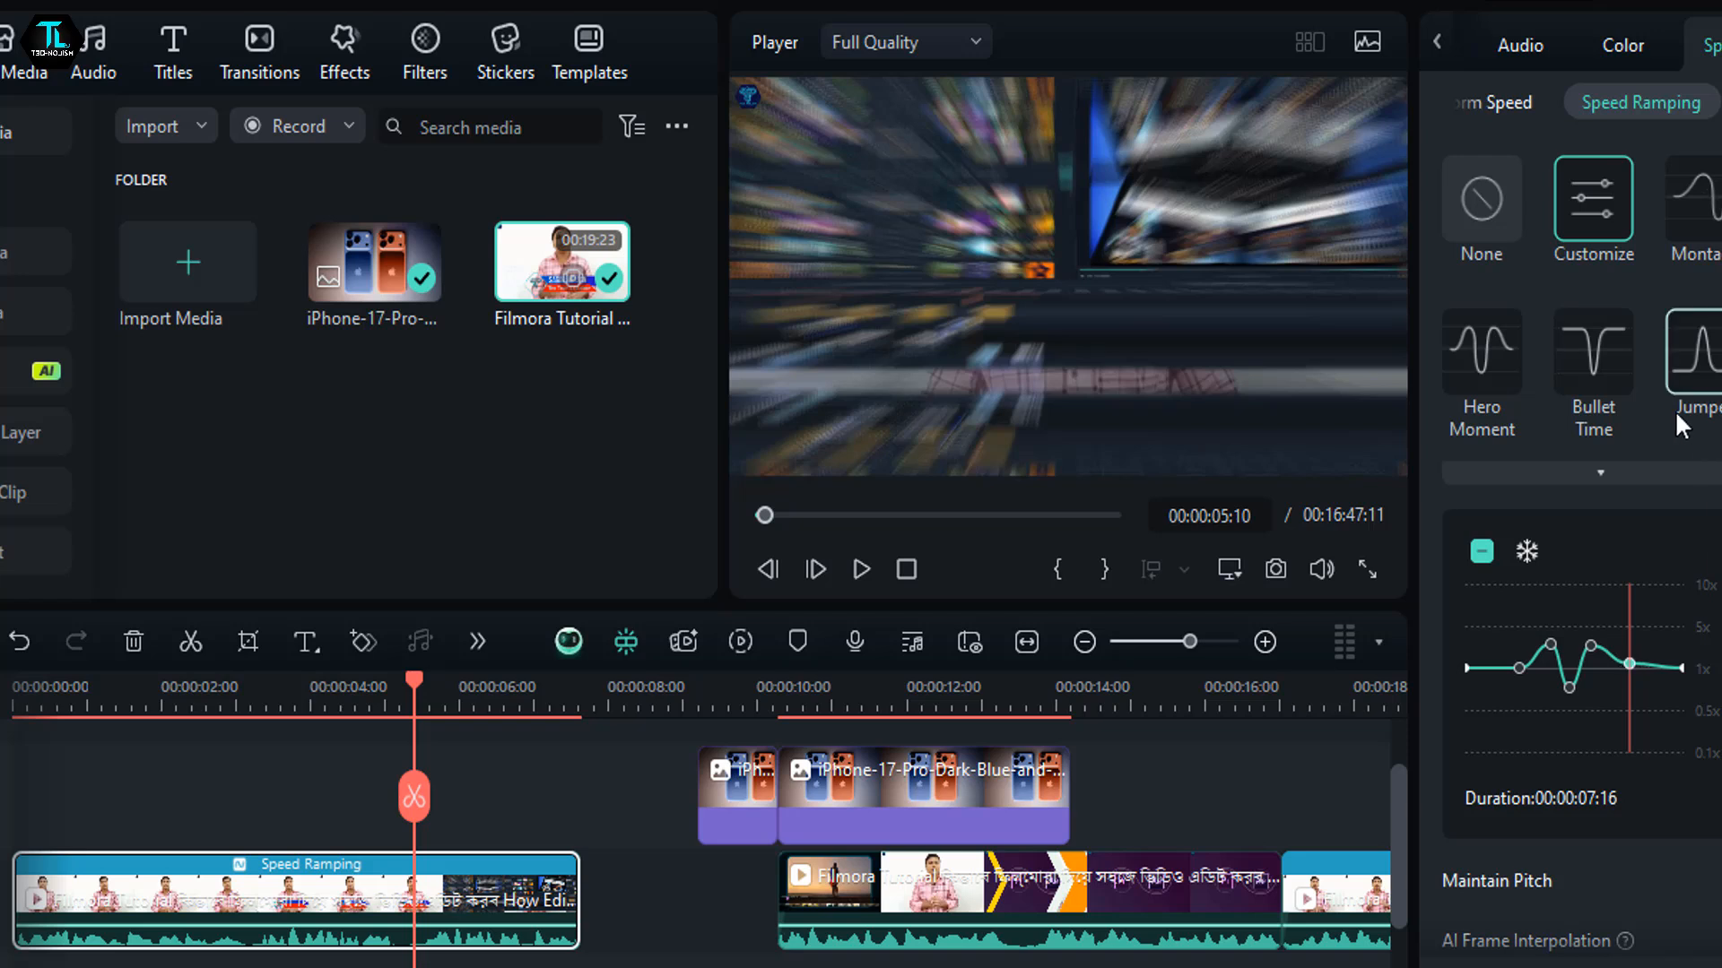
# - Apply the Bullet Time speed ramp to the first Video 1 clip and place the short iPhone image clip directly after it on Video 1
pyautogui.click(1614, 367)
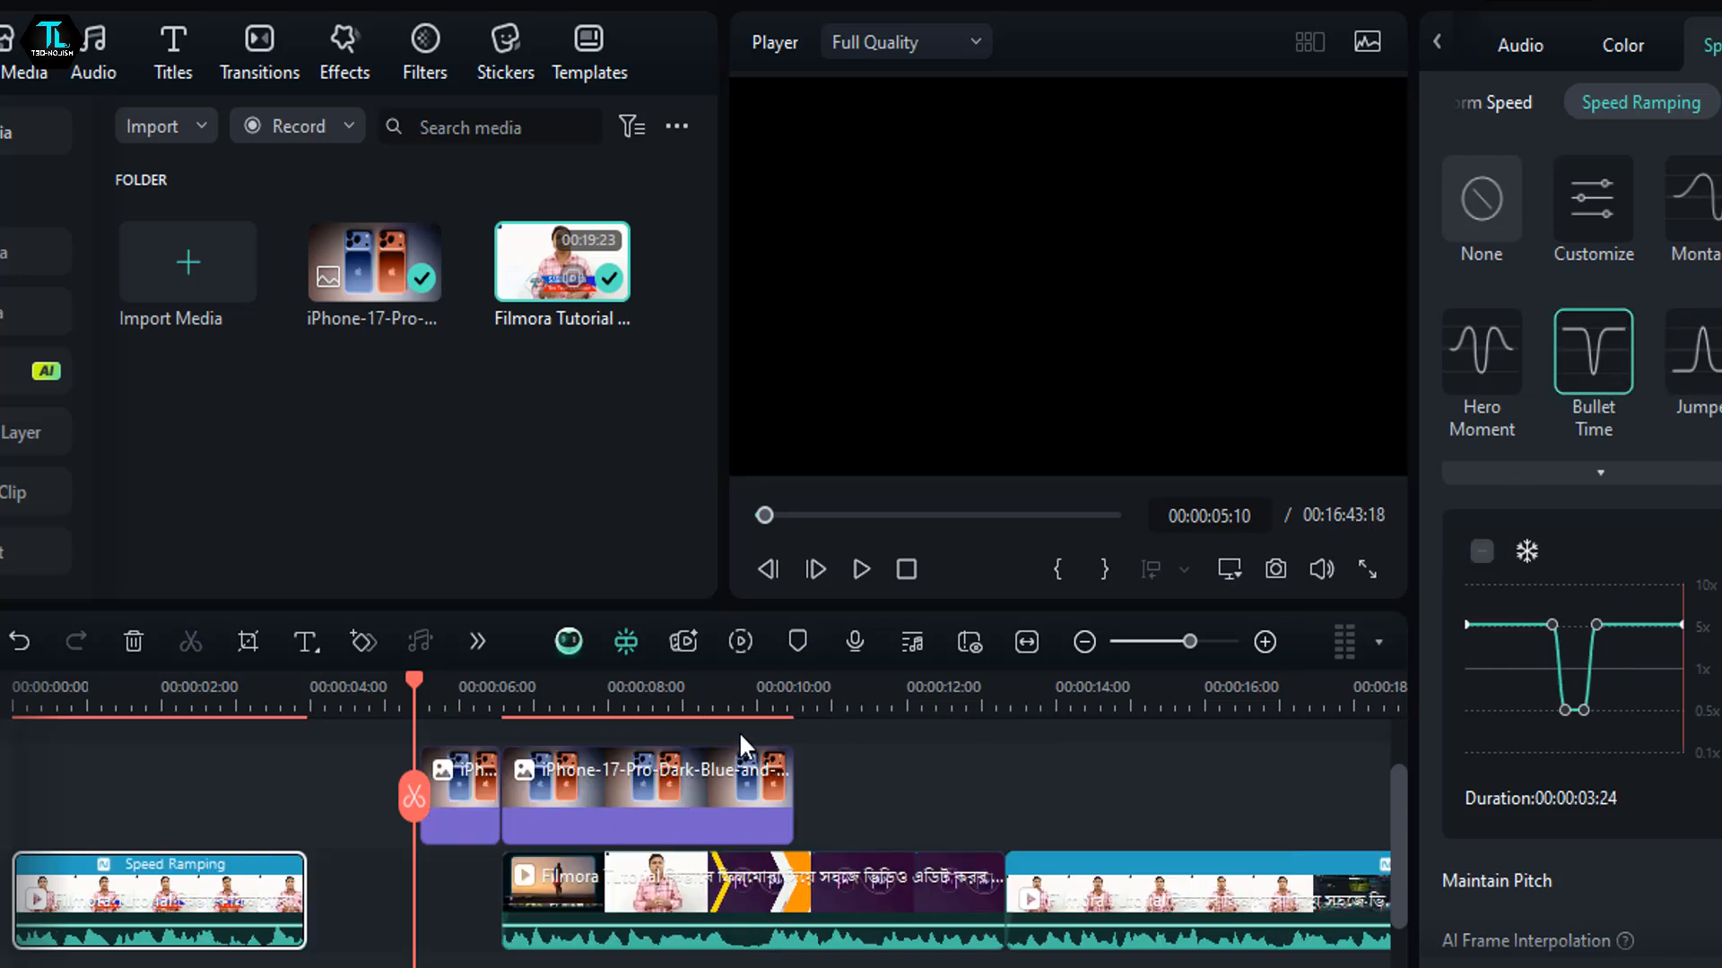
pyautogui.moveTo(410, 691); pyautogui.dragTo(310, 707)
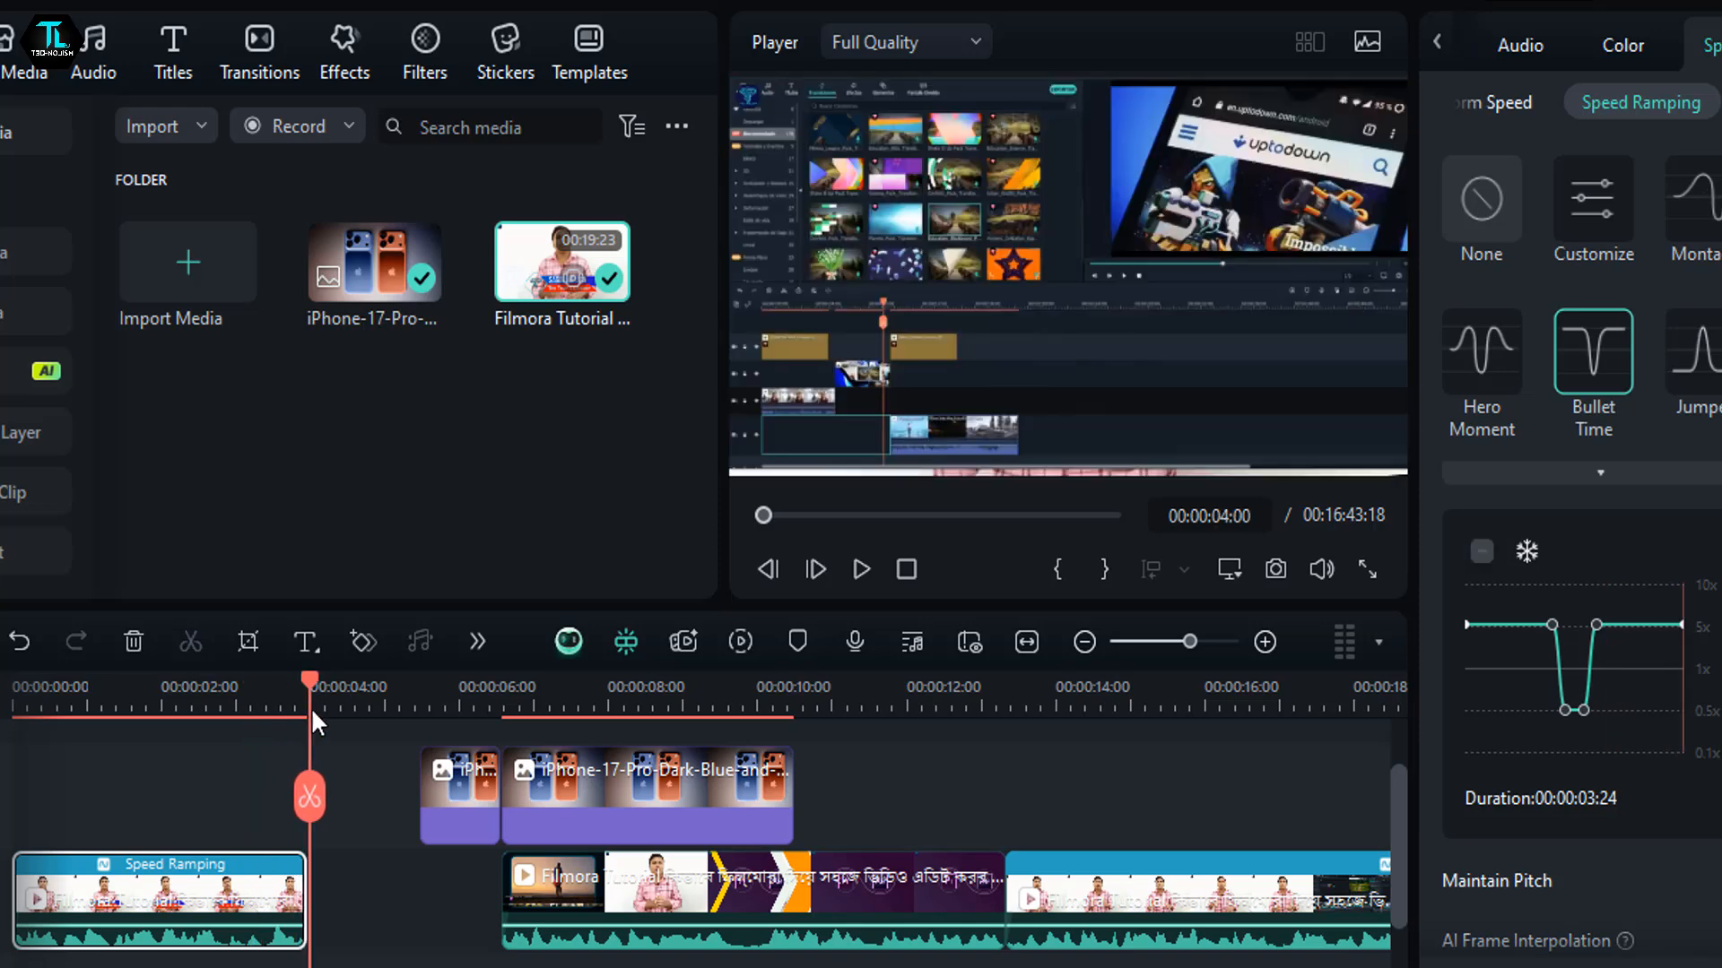
pyautogui.moveTo(449, 827); pyautogui.dragTo(342, 928)
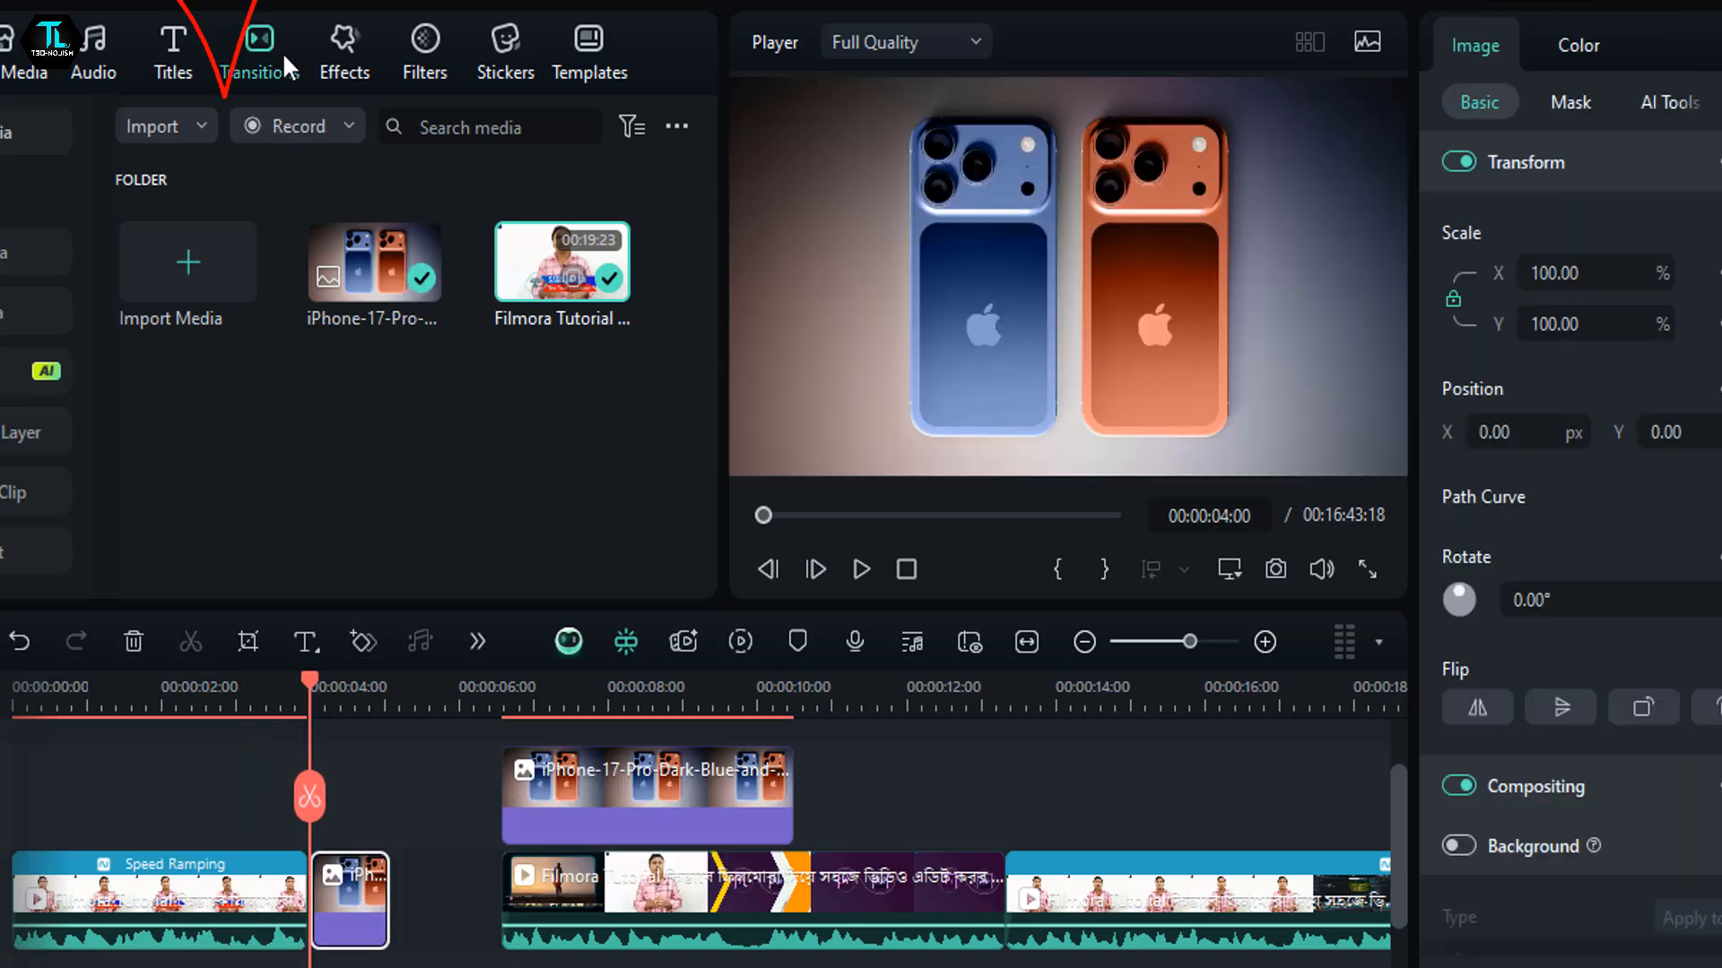
# - Add the Lens Zoom transition to the short iPhone image clip at its cut with the first Video 1 clip
pyautogui.click(283, 57)
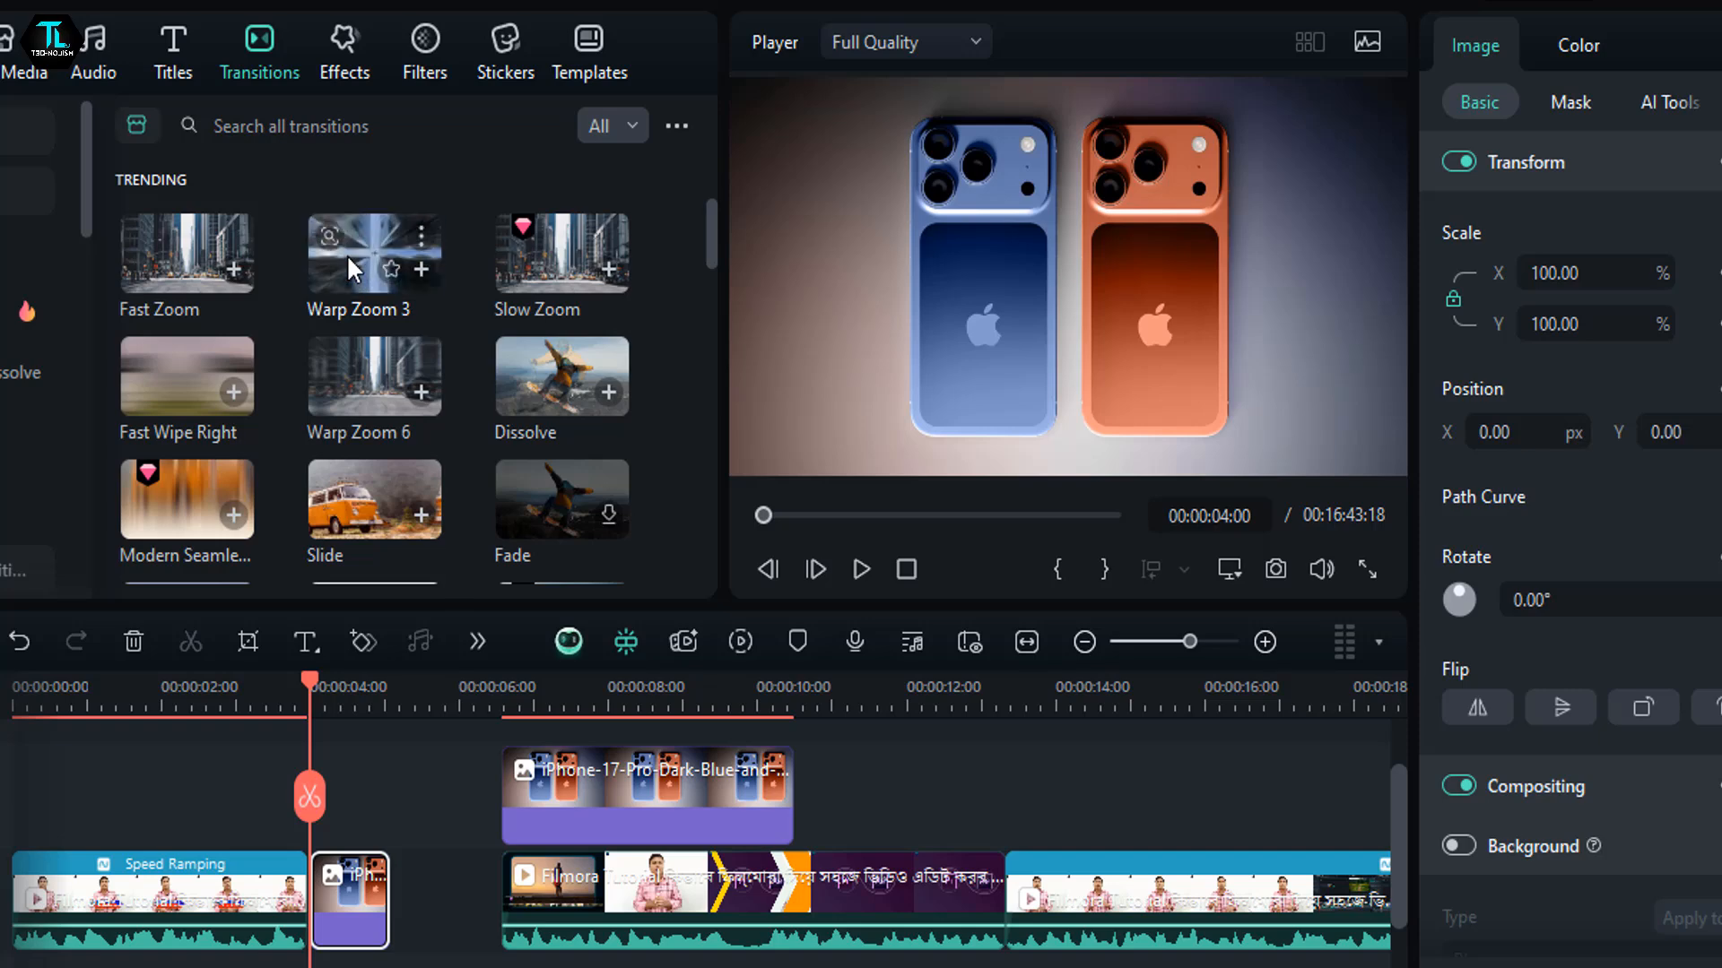
pyautogui.scroll(-5, 477, 468)
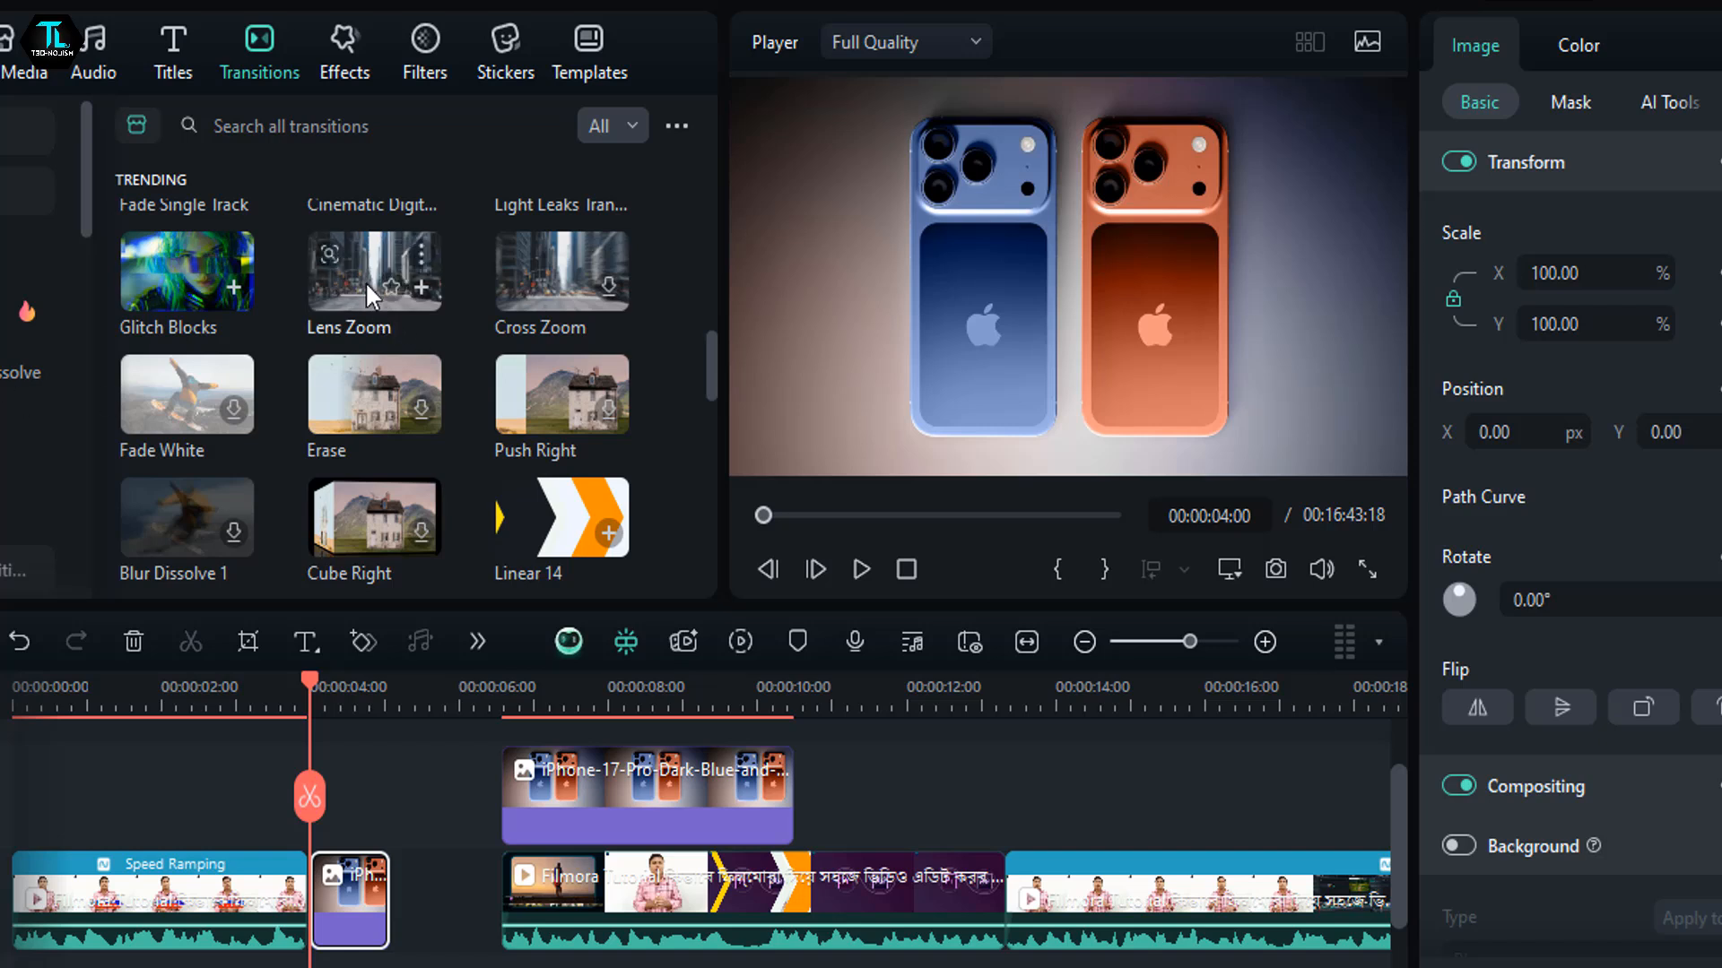
pyautogui.moveTo(364, 263); pyautogui.dragTo(305, 906)
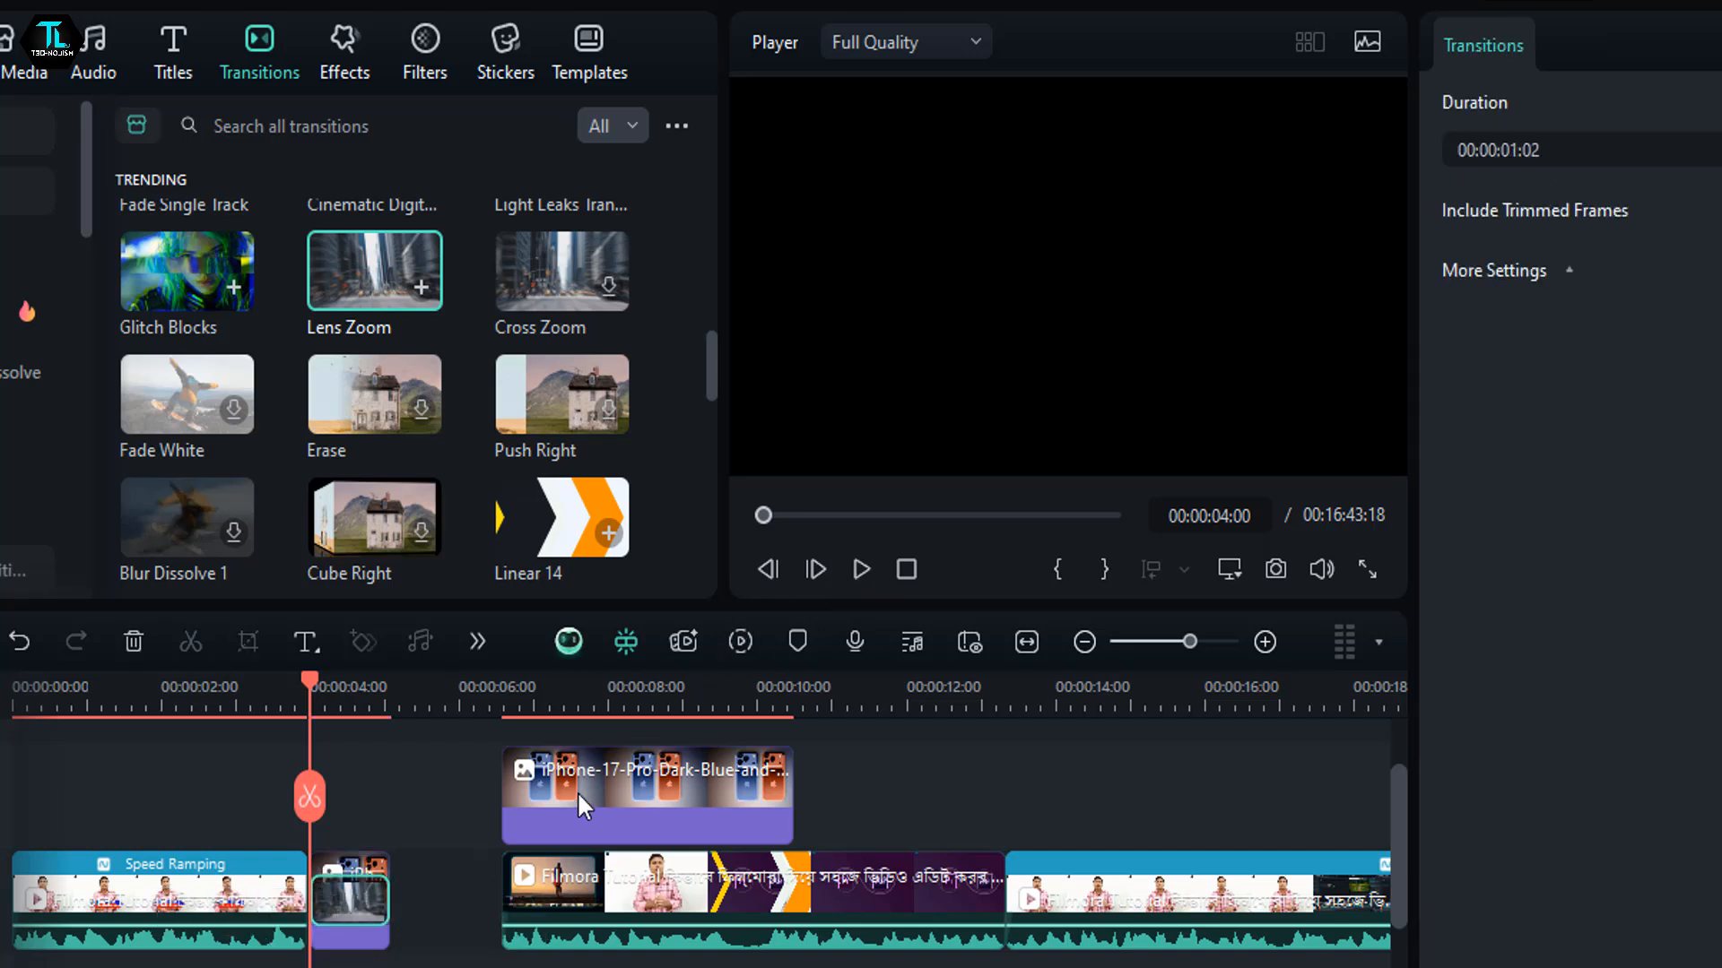
# - Shift the second Filmora video clip to about 00:00:10:12 and place the long iPhone image clip on Video 1 after the short one
pyautogui.moveTo(617, 919); pyautogui.dragTo(912, 920)
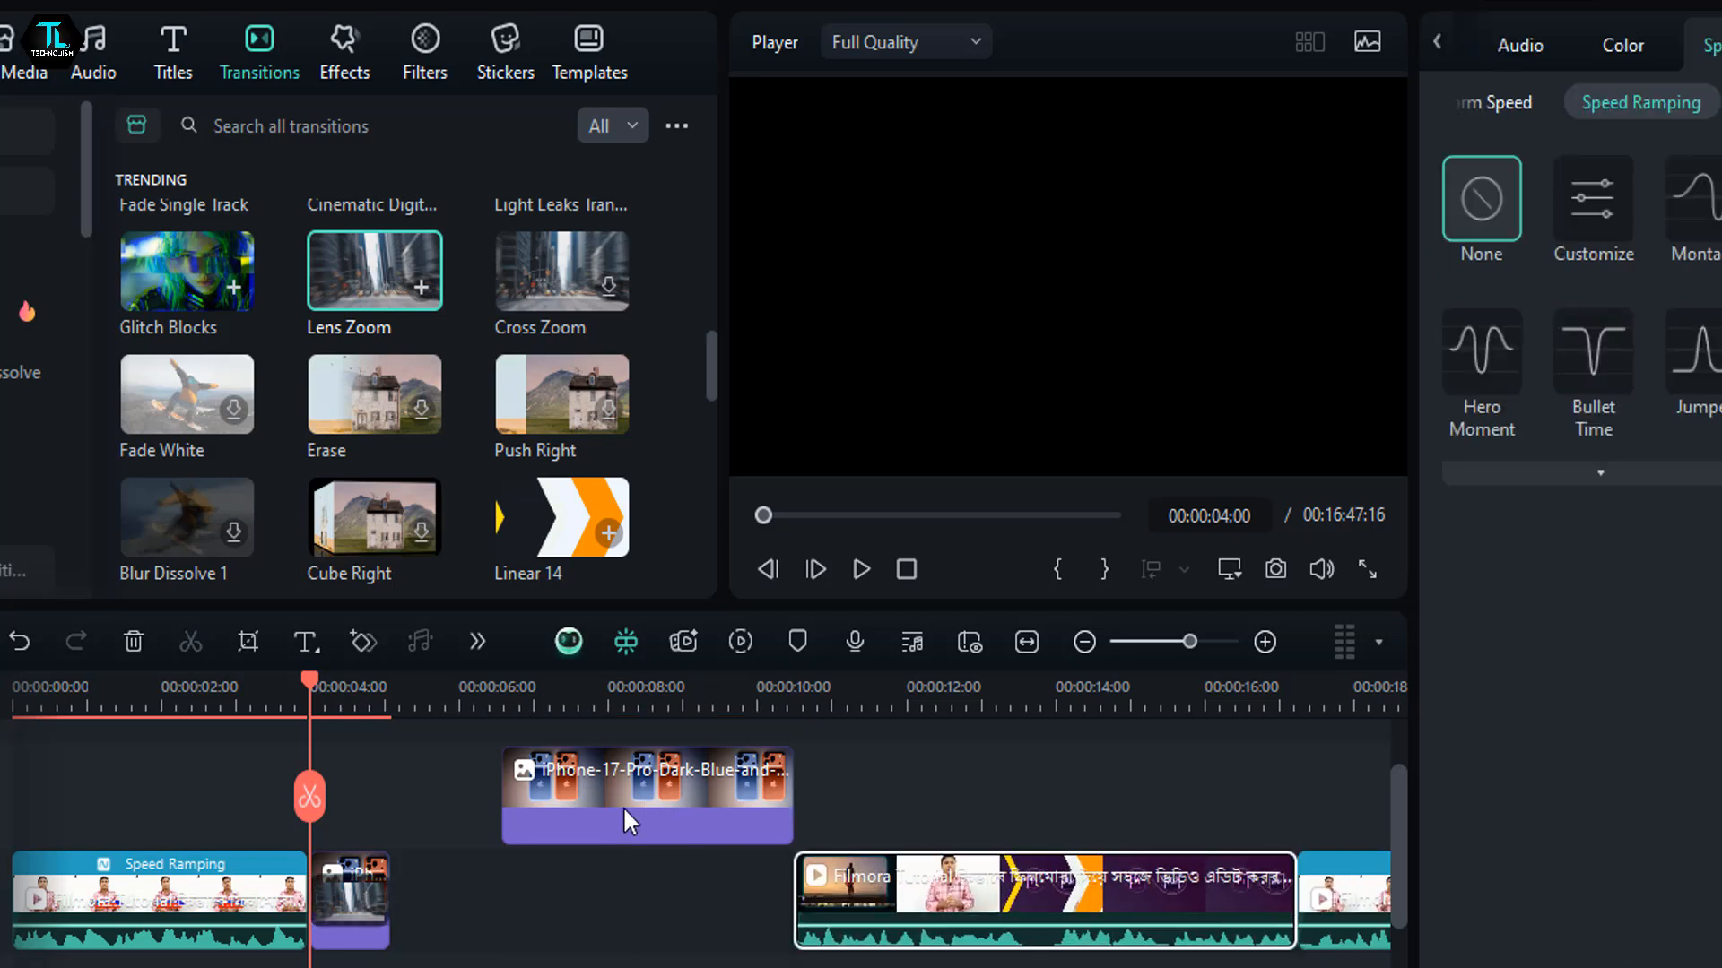
pyautogui.moveTo(645, 789); pyautogui.dragTo(375, 870)
# - Play the Lens Zoom transition and the iPhone image clips from 00:00:04:00 and pause at 00:00:06:12
pyautogui.click(330, 884)
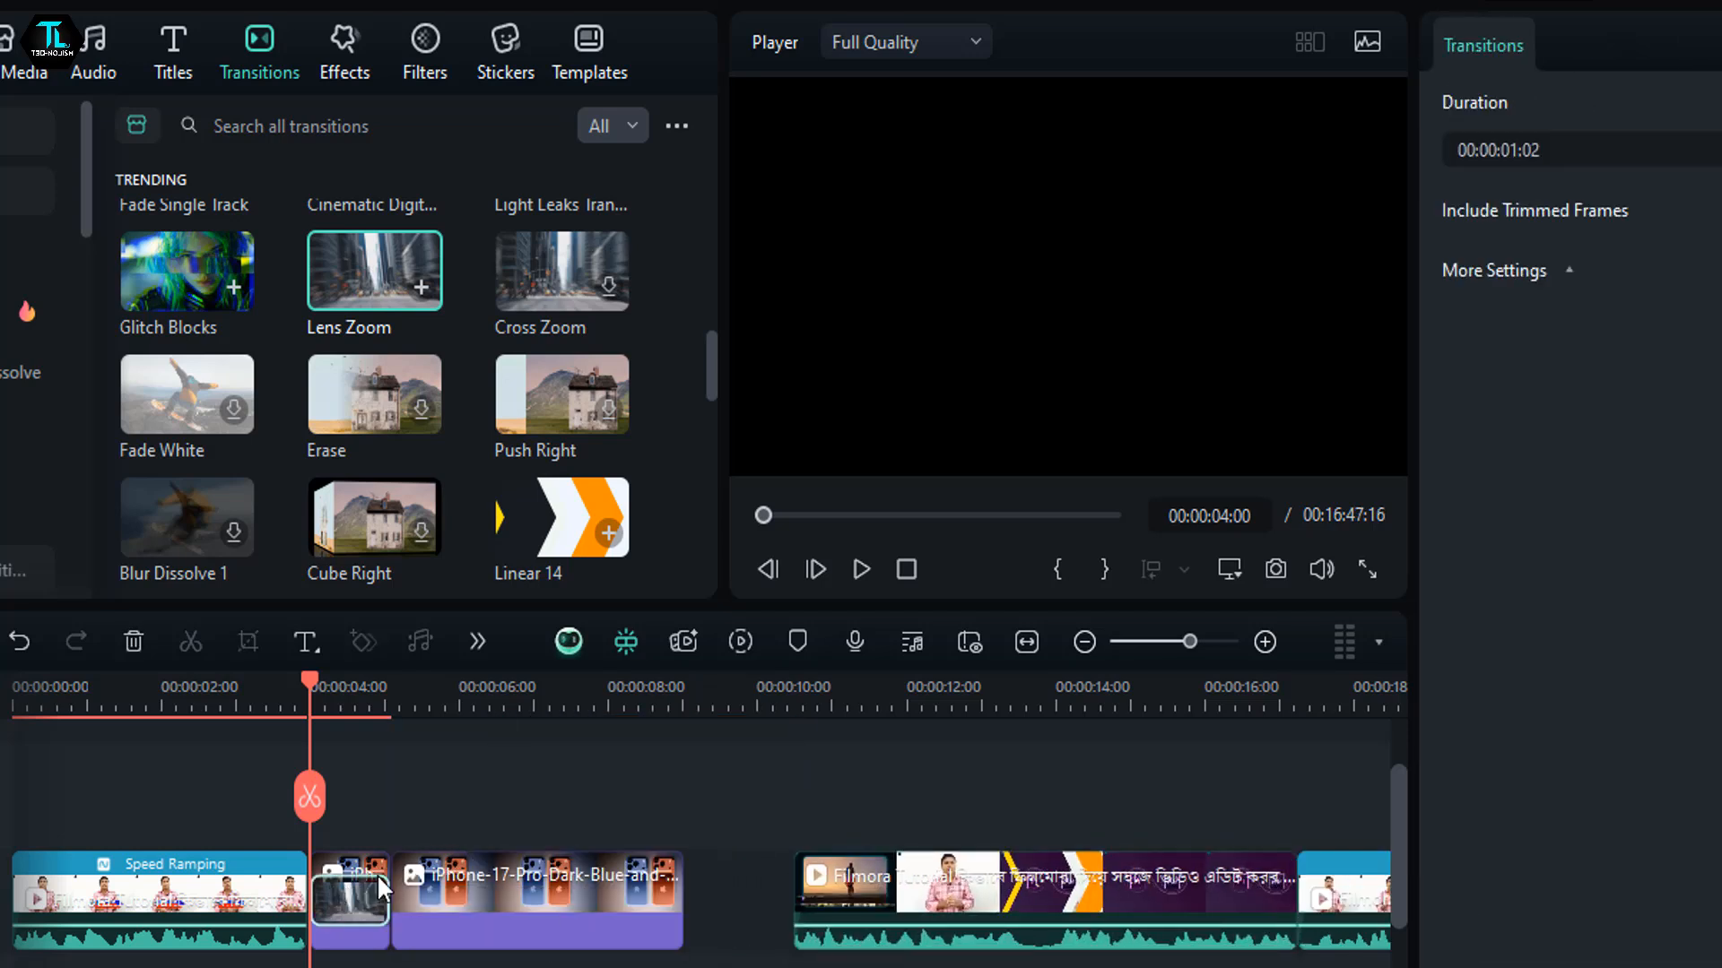
pyautogui.click(854, 571)
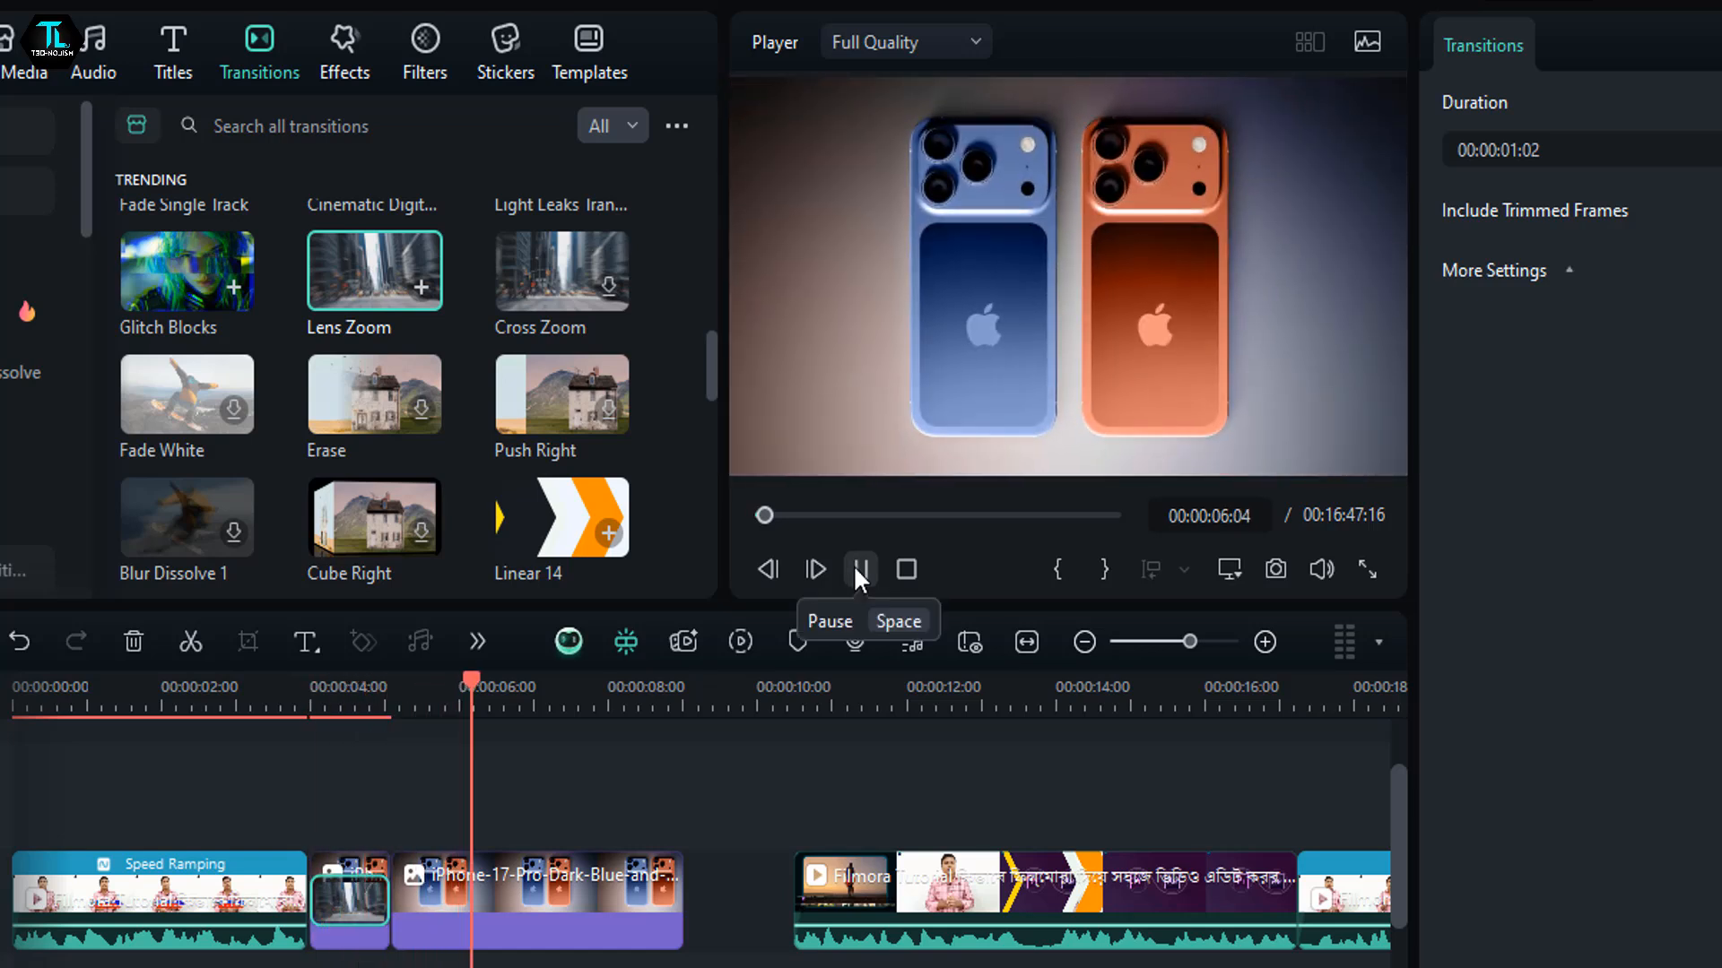
pyautogui.click(855, 571)
# - Try to add the Linear 14 transition between the two iPhone image clips, and download and preview the Erase transition
pyautogui.moveTo(542, 538); pyautogui.dragTo(390, 900)
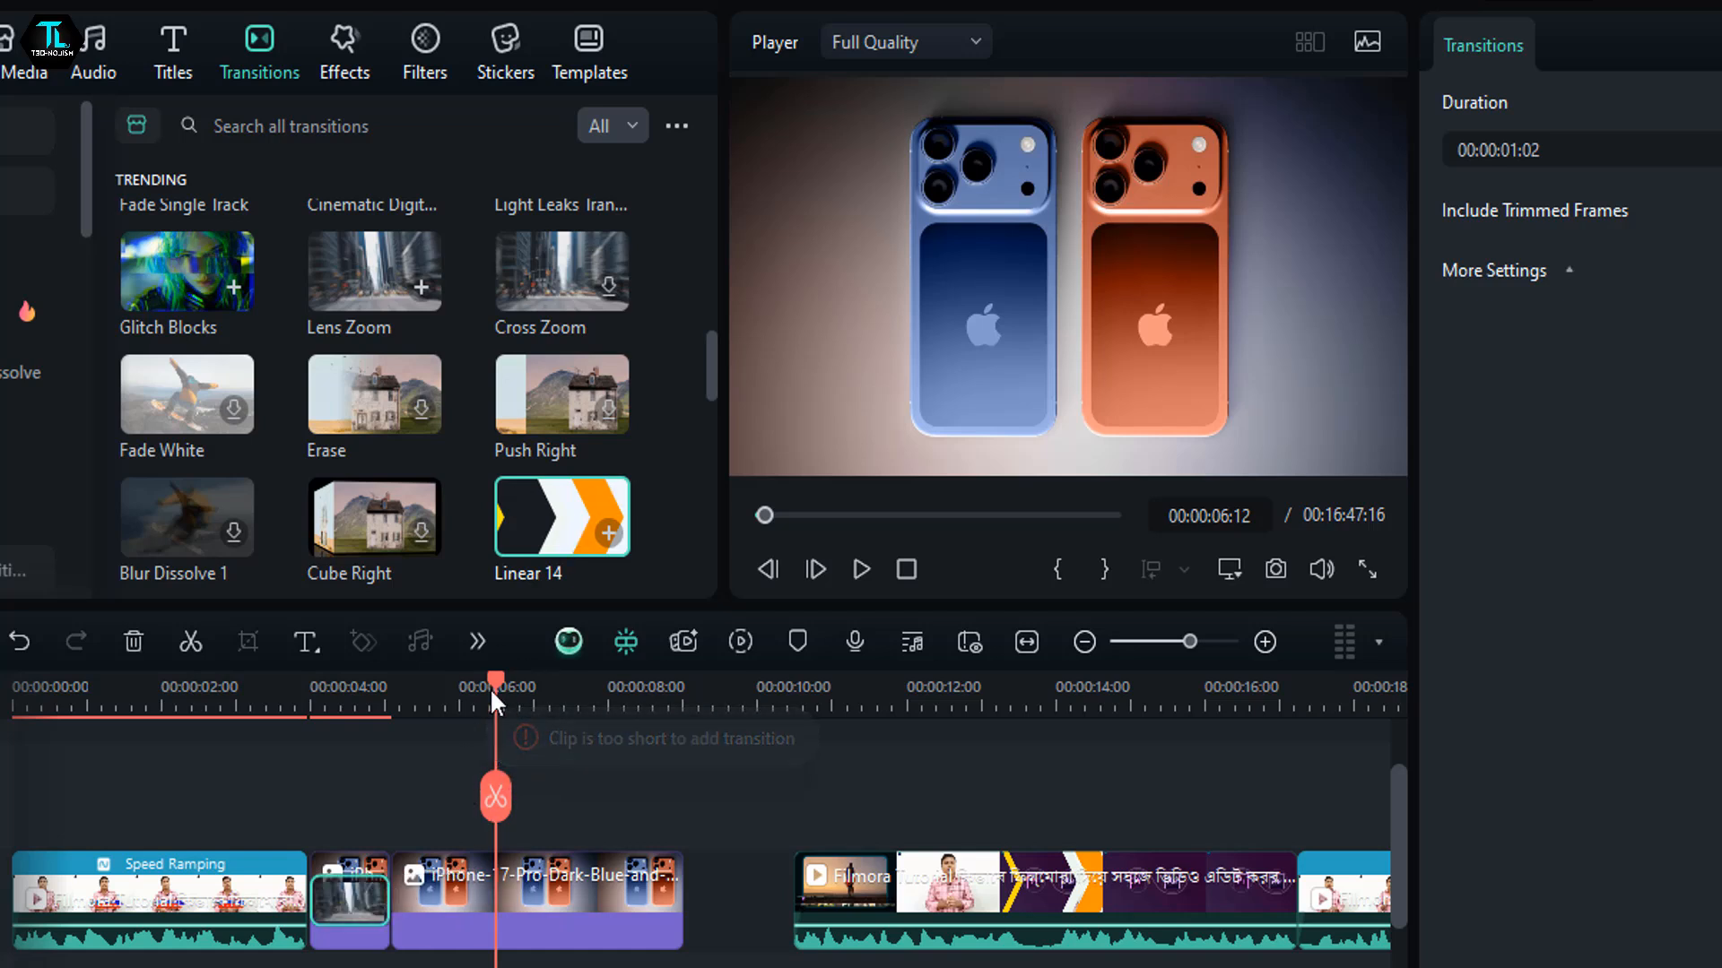
pyautogui.moveTo(490, 687); pyautogui.dragTo(339, 738)
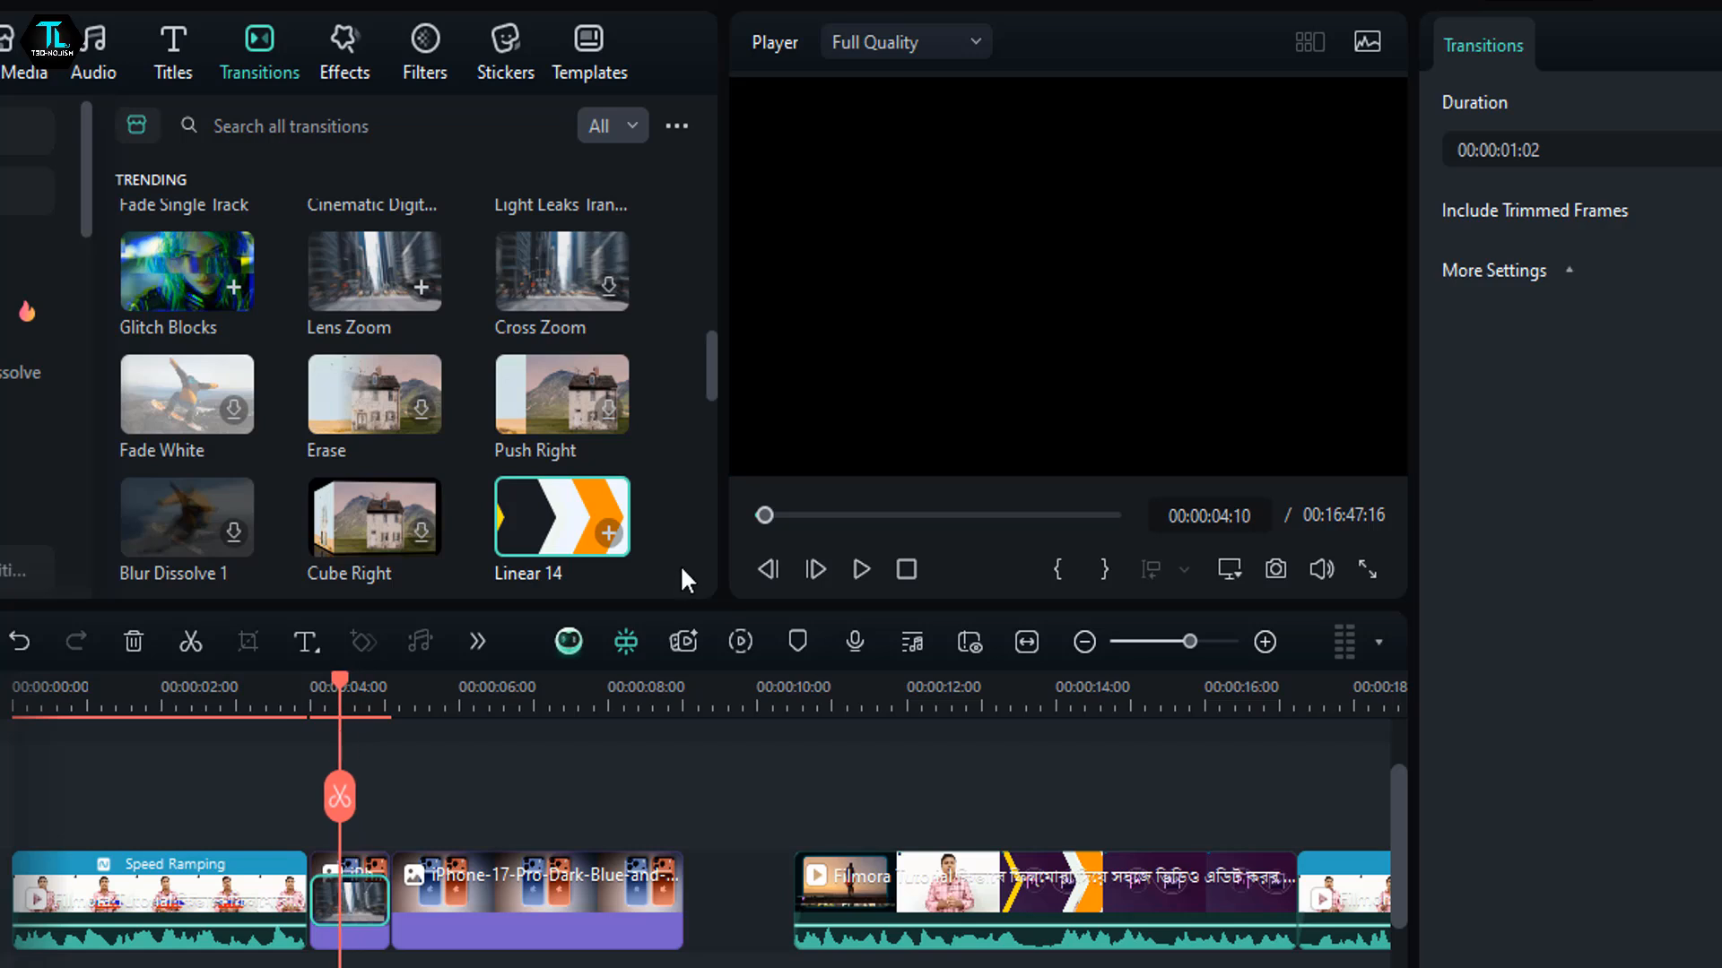
pyautogui.click(417, 401)
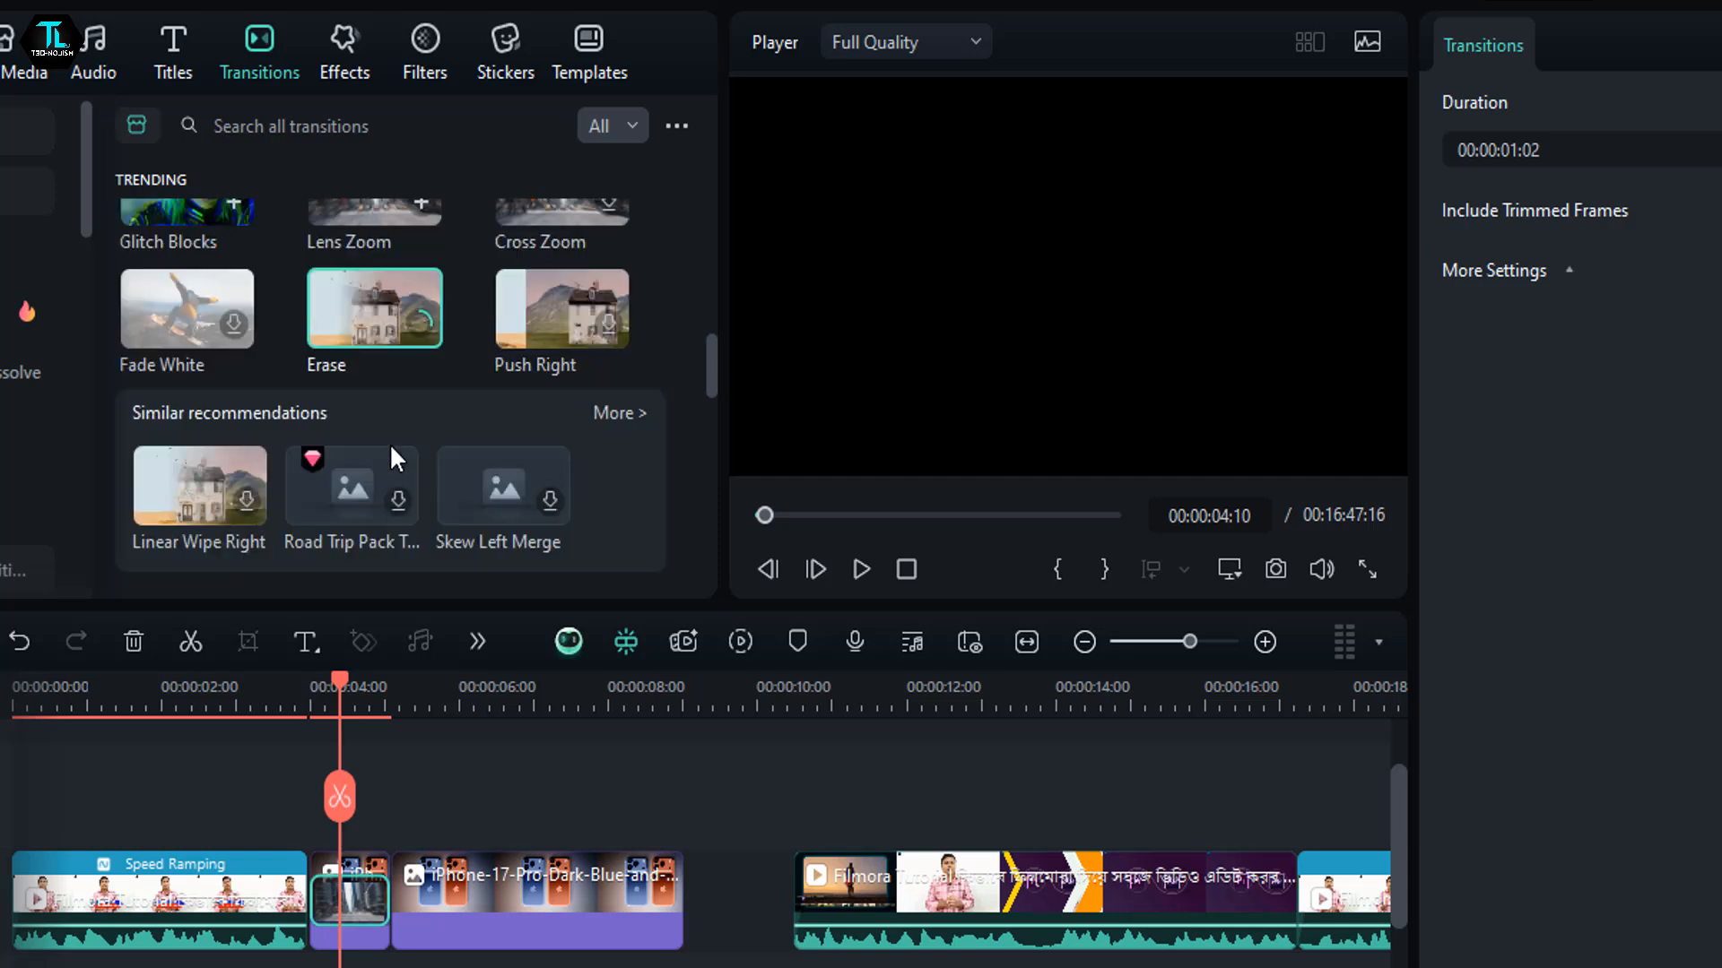
pyautogui.click(402, 309)
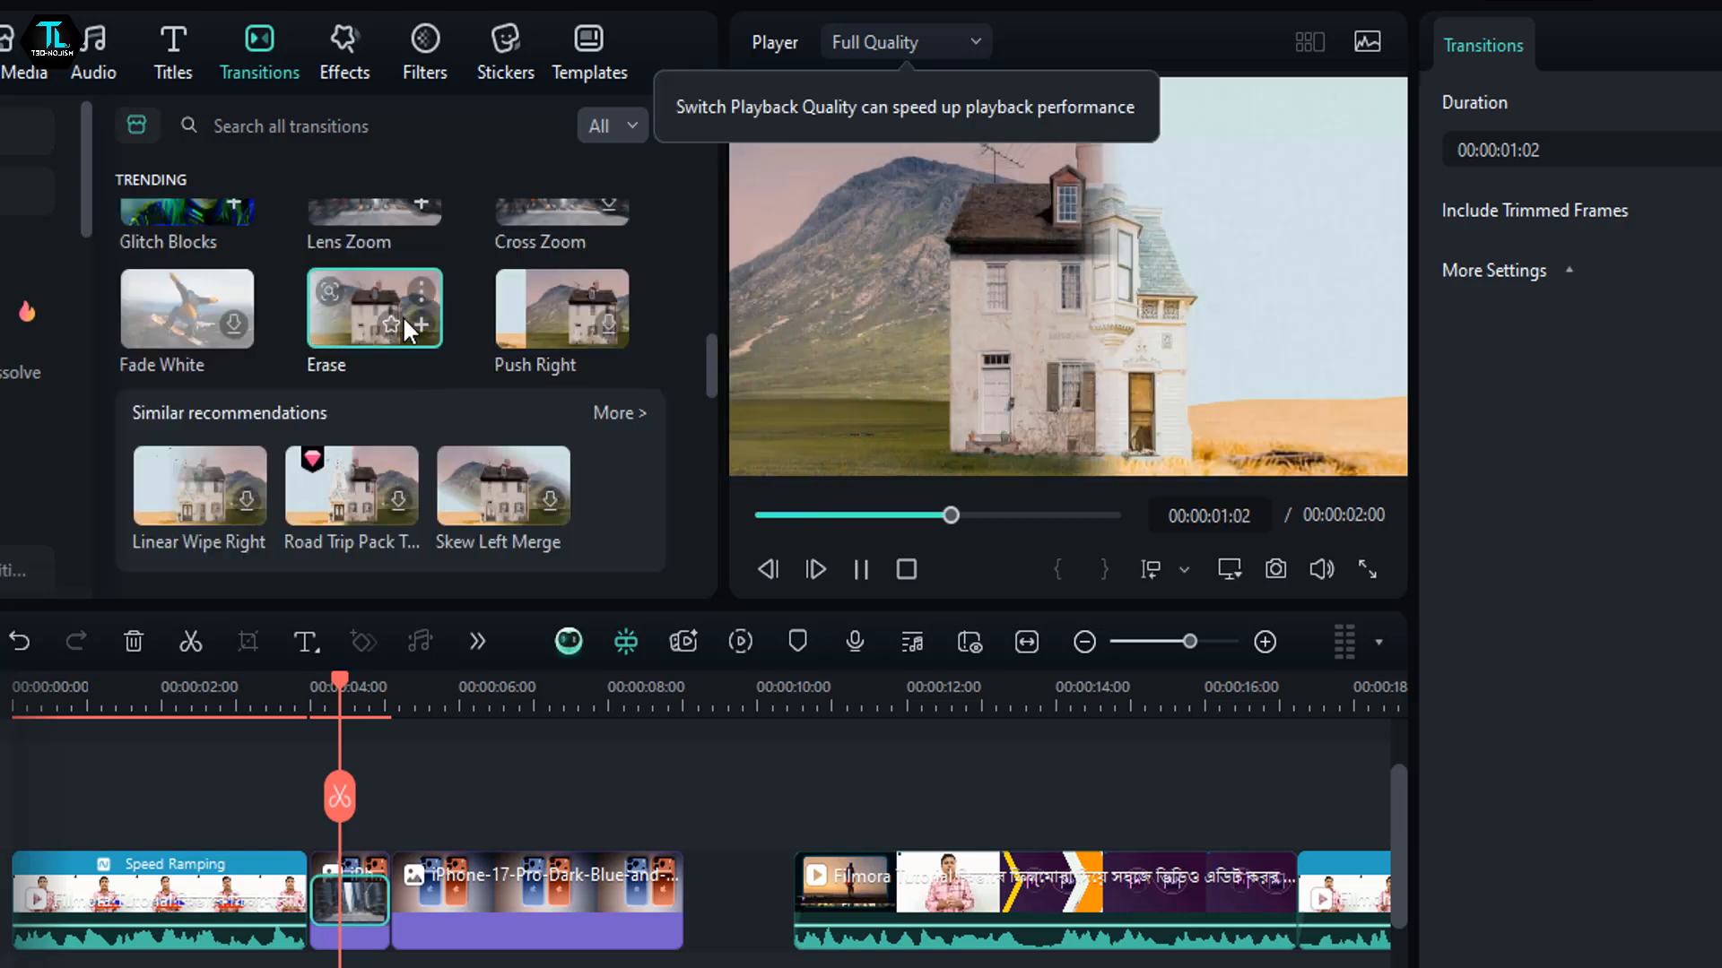
pyautogui.click(859, 570)
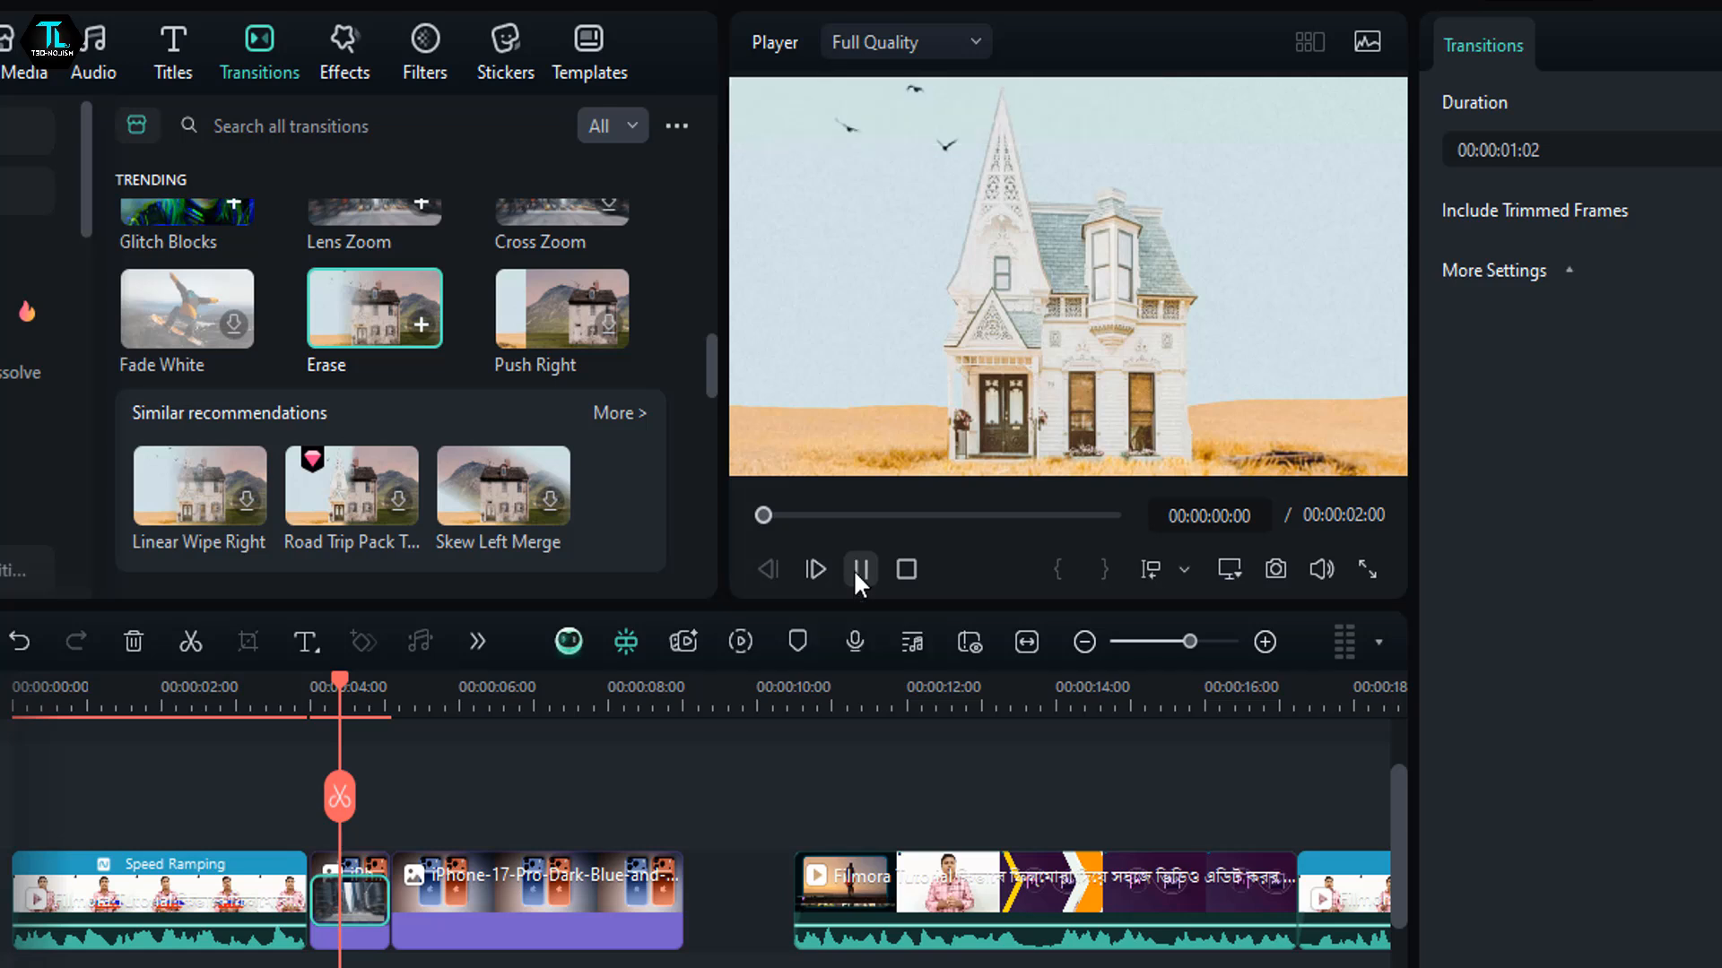
# - Play the timeline from 00:00:04:22 to 00:00:07:02 and delete the Lens Zoom transition from the short iPhone image clip
pyautogui.click(362, 688)
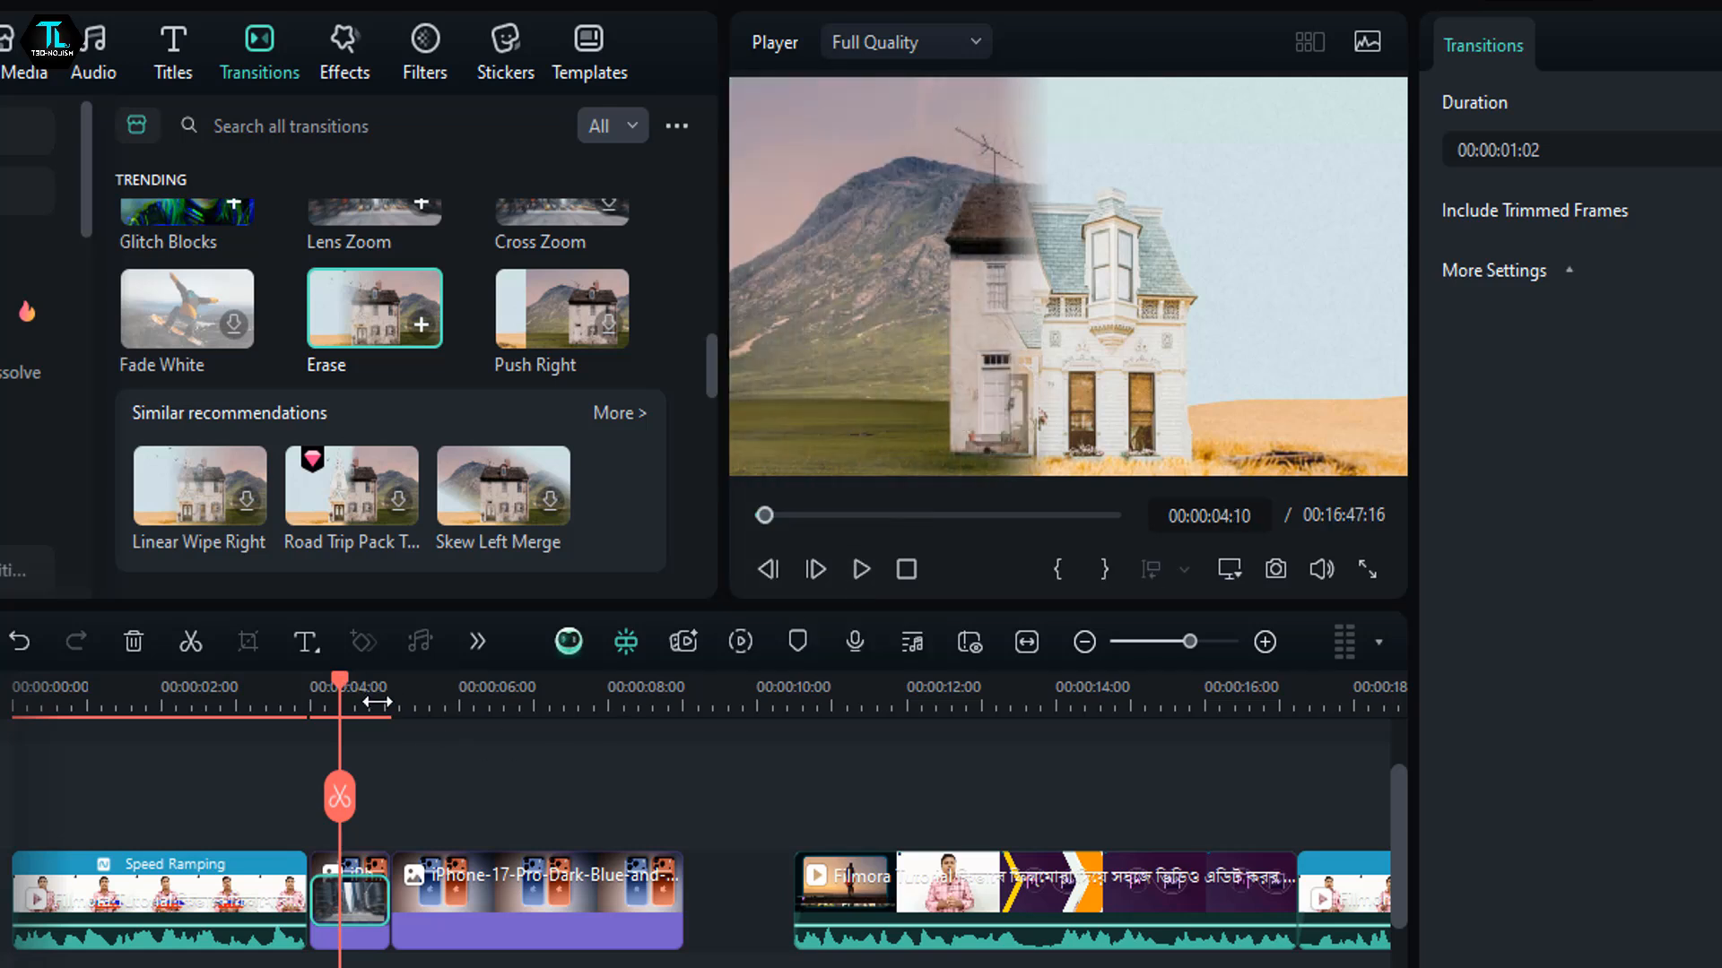
pyautogui.scroll(1, 392, 711)
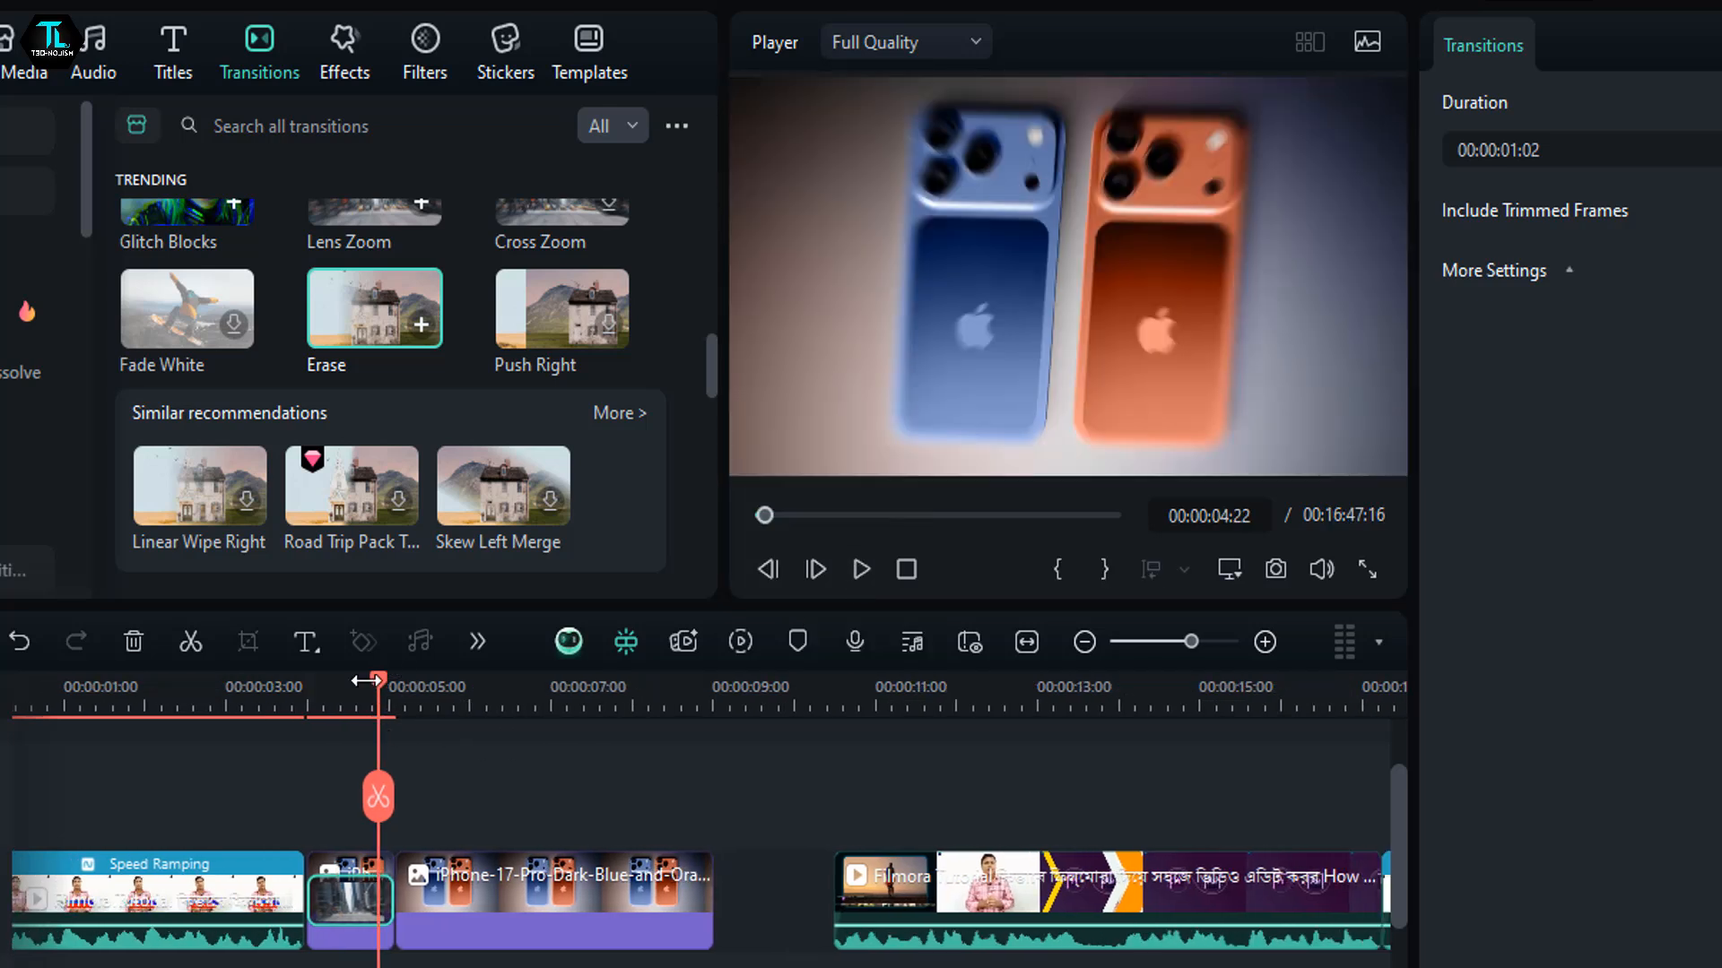
pyautogui.click(861, 569)
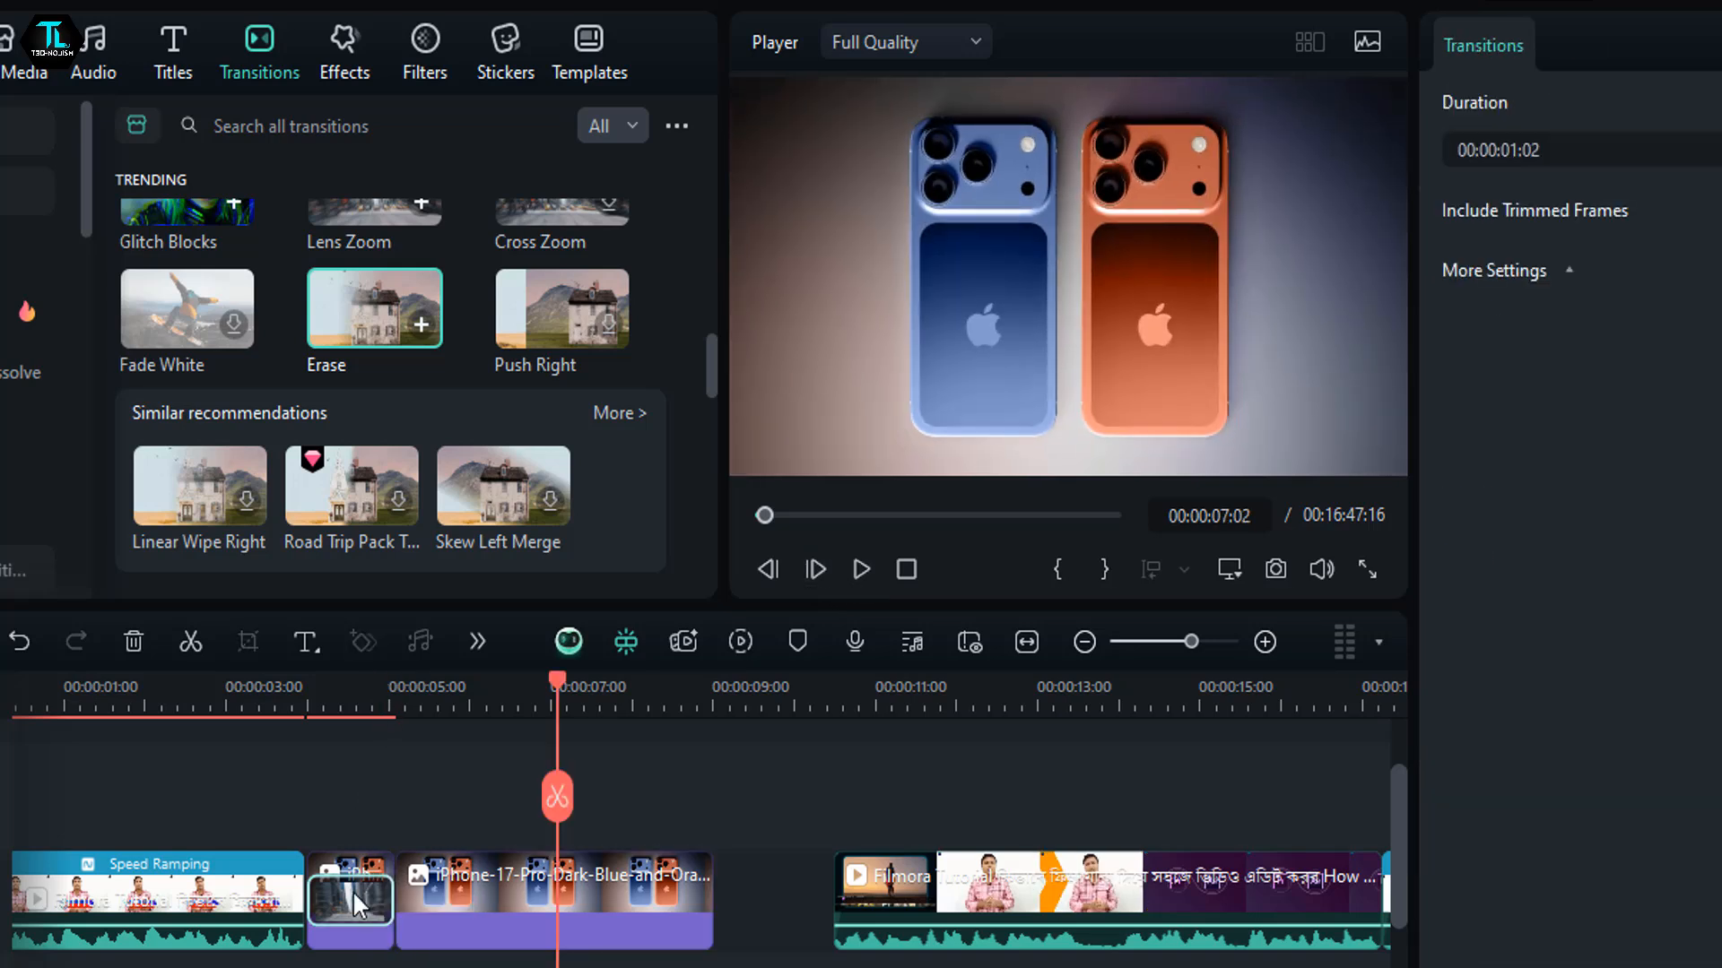
pyautogui.press('Delete')
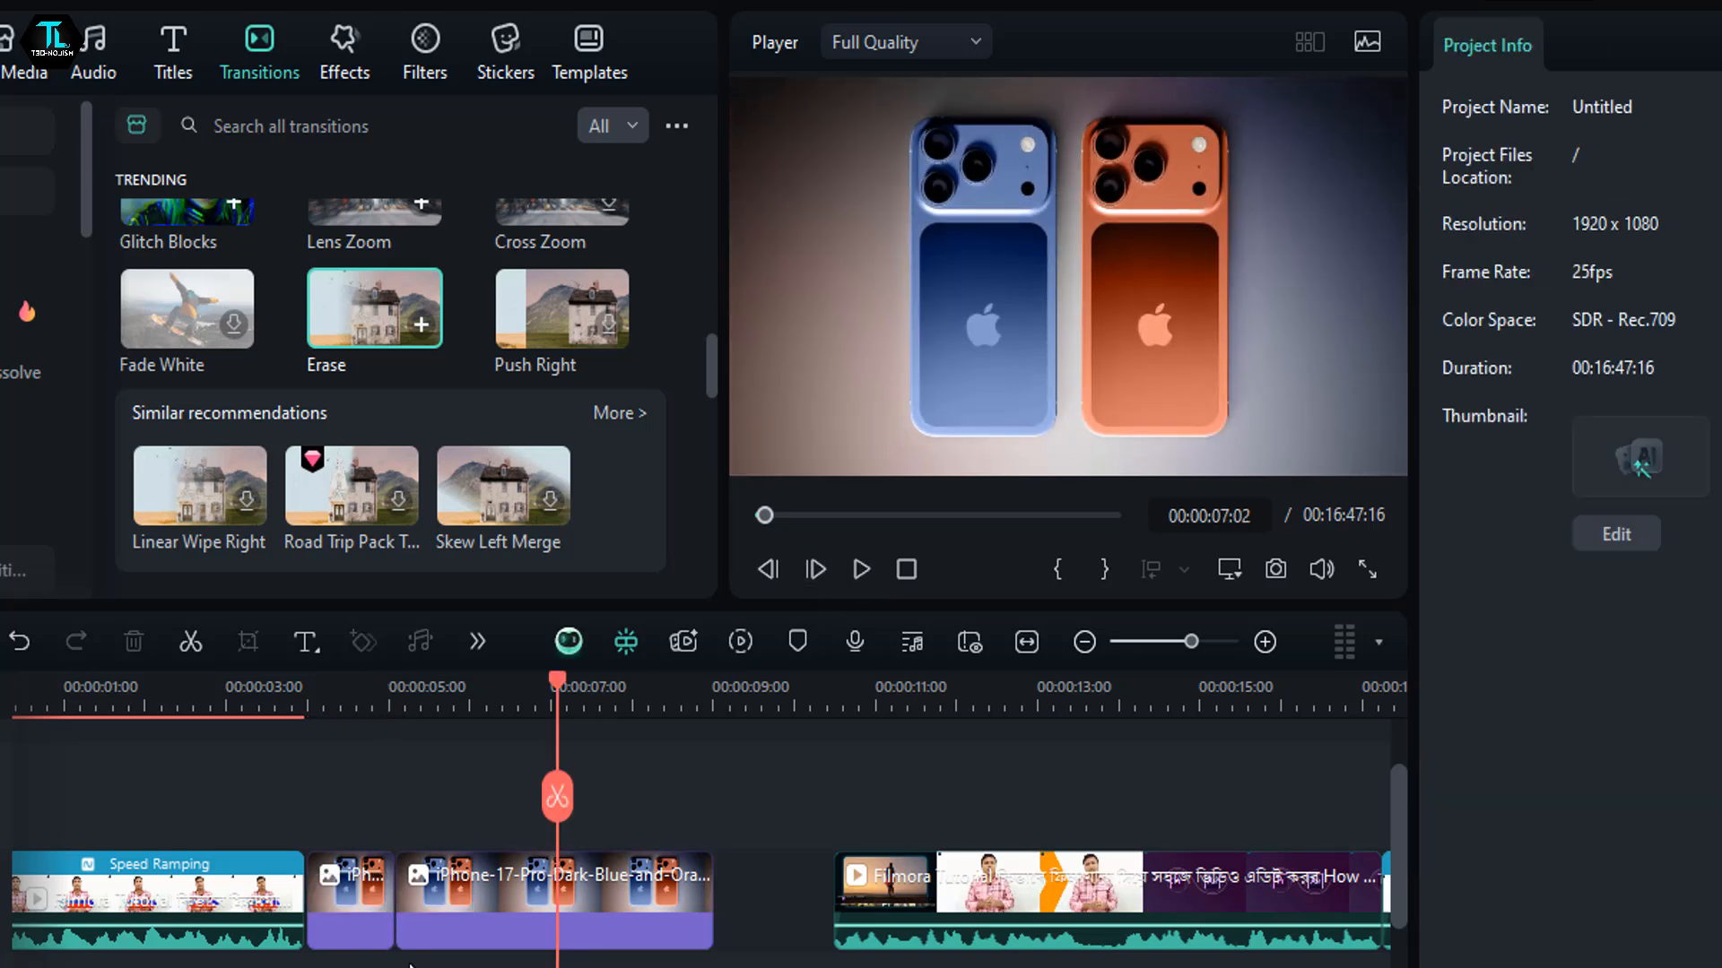
# - Switch to File Explorer and place the Apple-iPhone-17-hero image from Downloads on Video 1 directly after the long iPhone image clip
pyautogui.moveTo(558, 684); pyautogui.dragTo(638, 783)
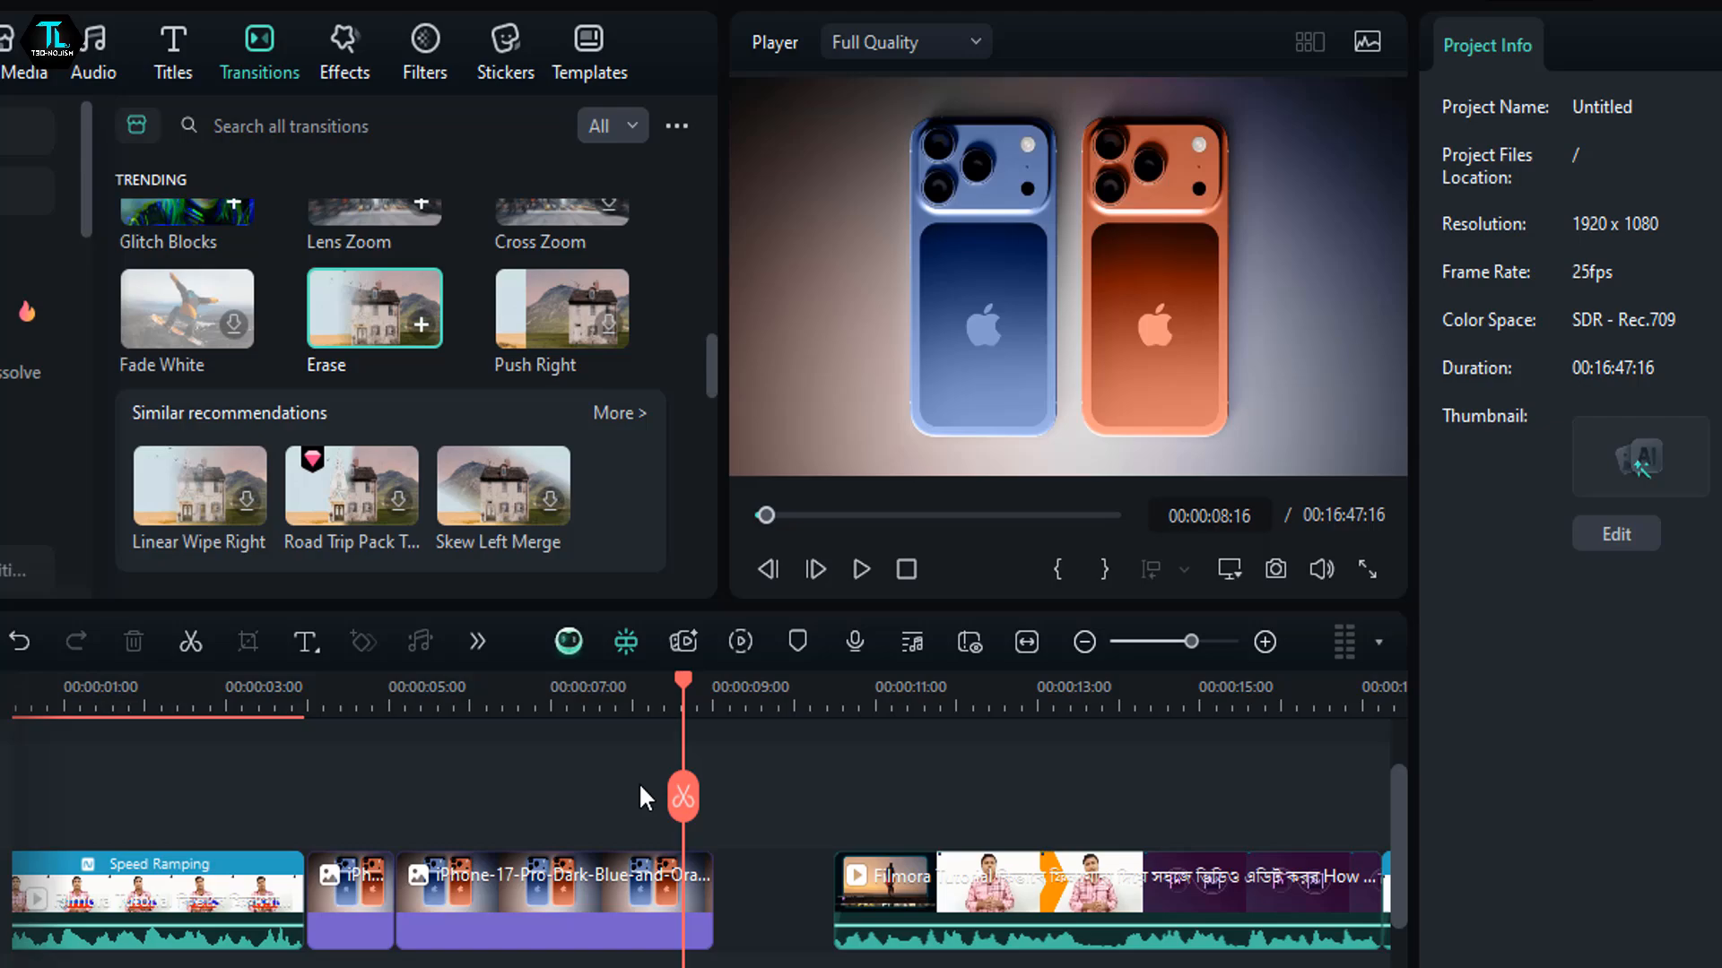
pyautogui.click(546, 875)
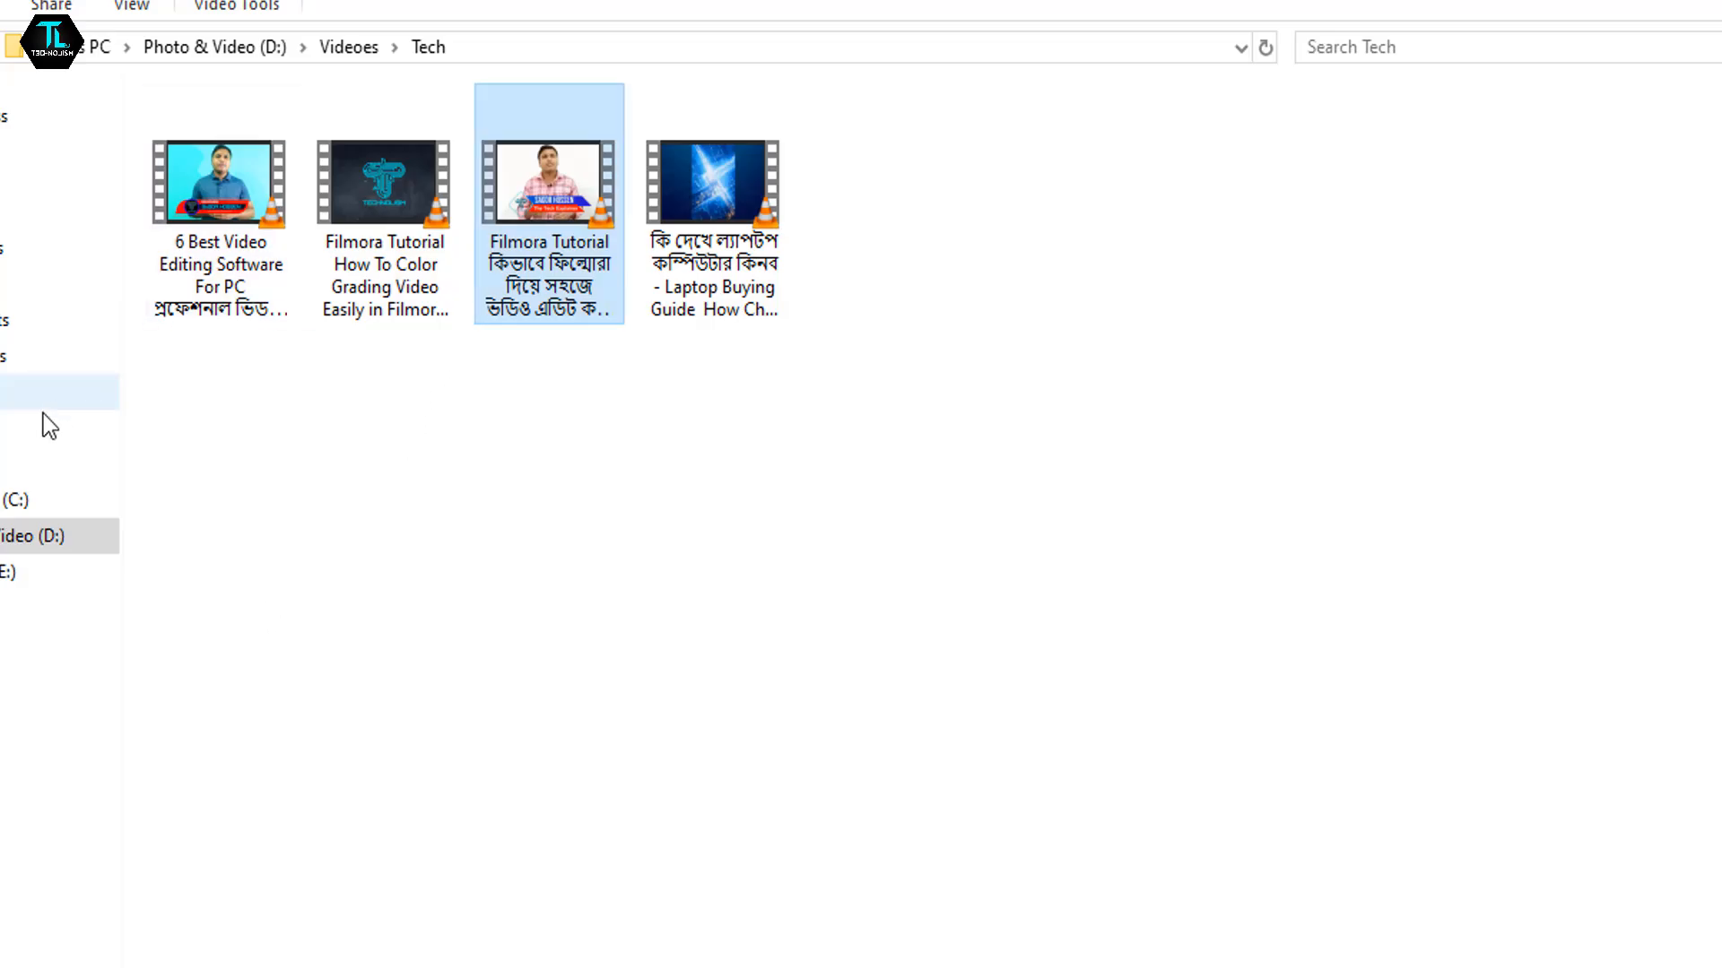
pyautogui.click(10, 358)
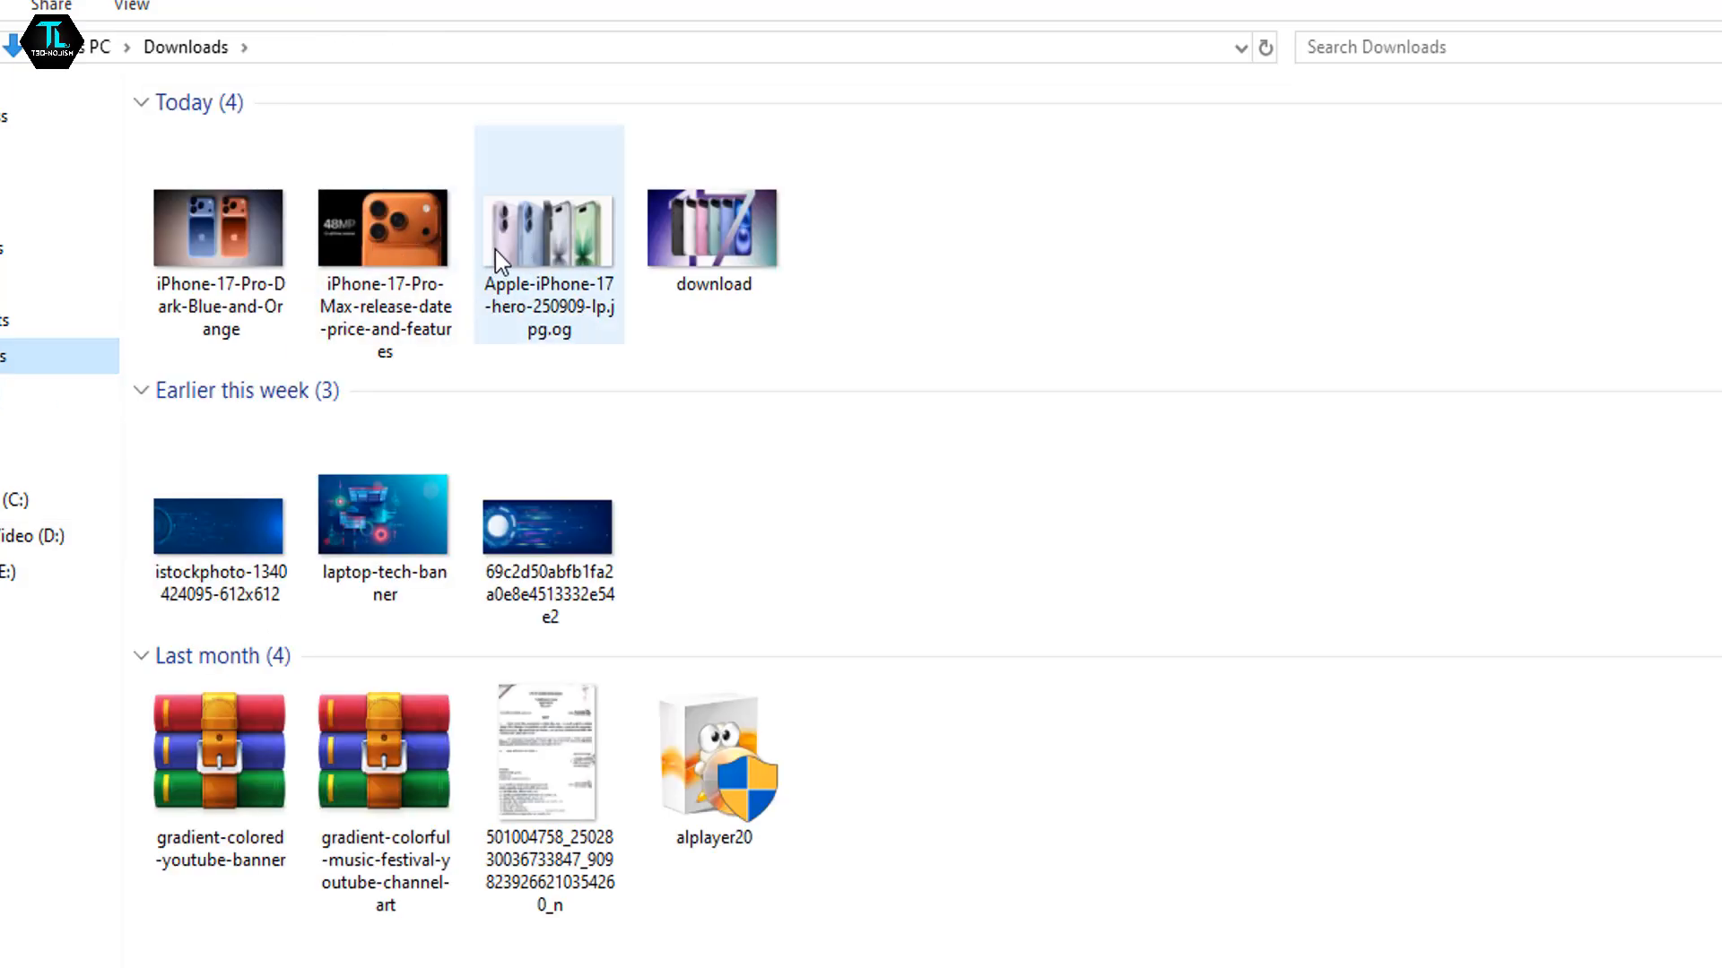
pyautogui.moveTo(495, 255); pyautogui.dragTo(734, 894)
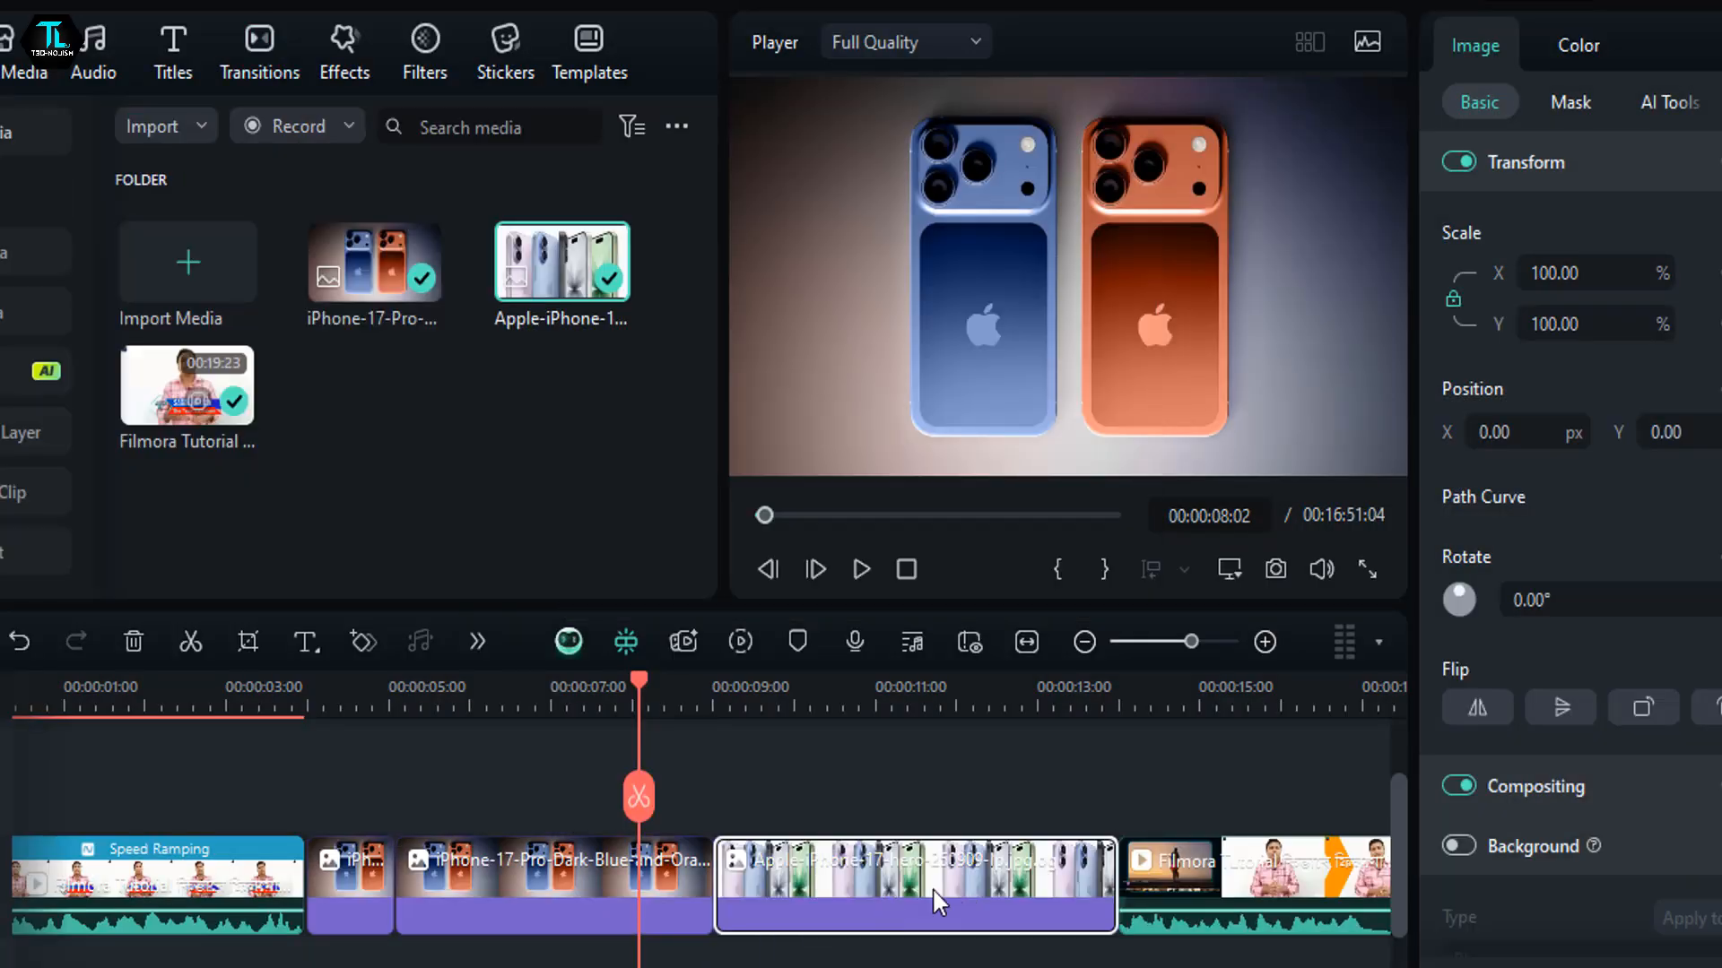
# - Play across the cut between the long iPhone image clip and the Apple-iPhone-17-hero image, pausing at 00:00:09:19
pyautogui.click(750, 736)
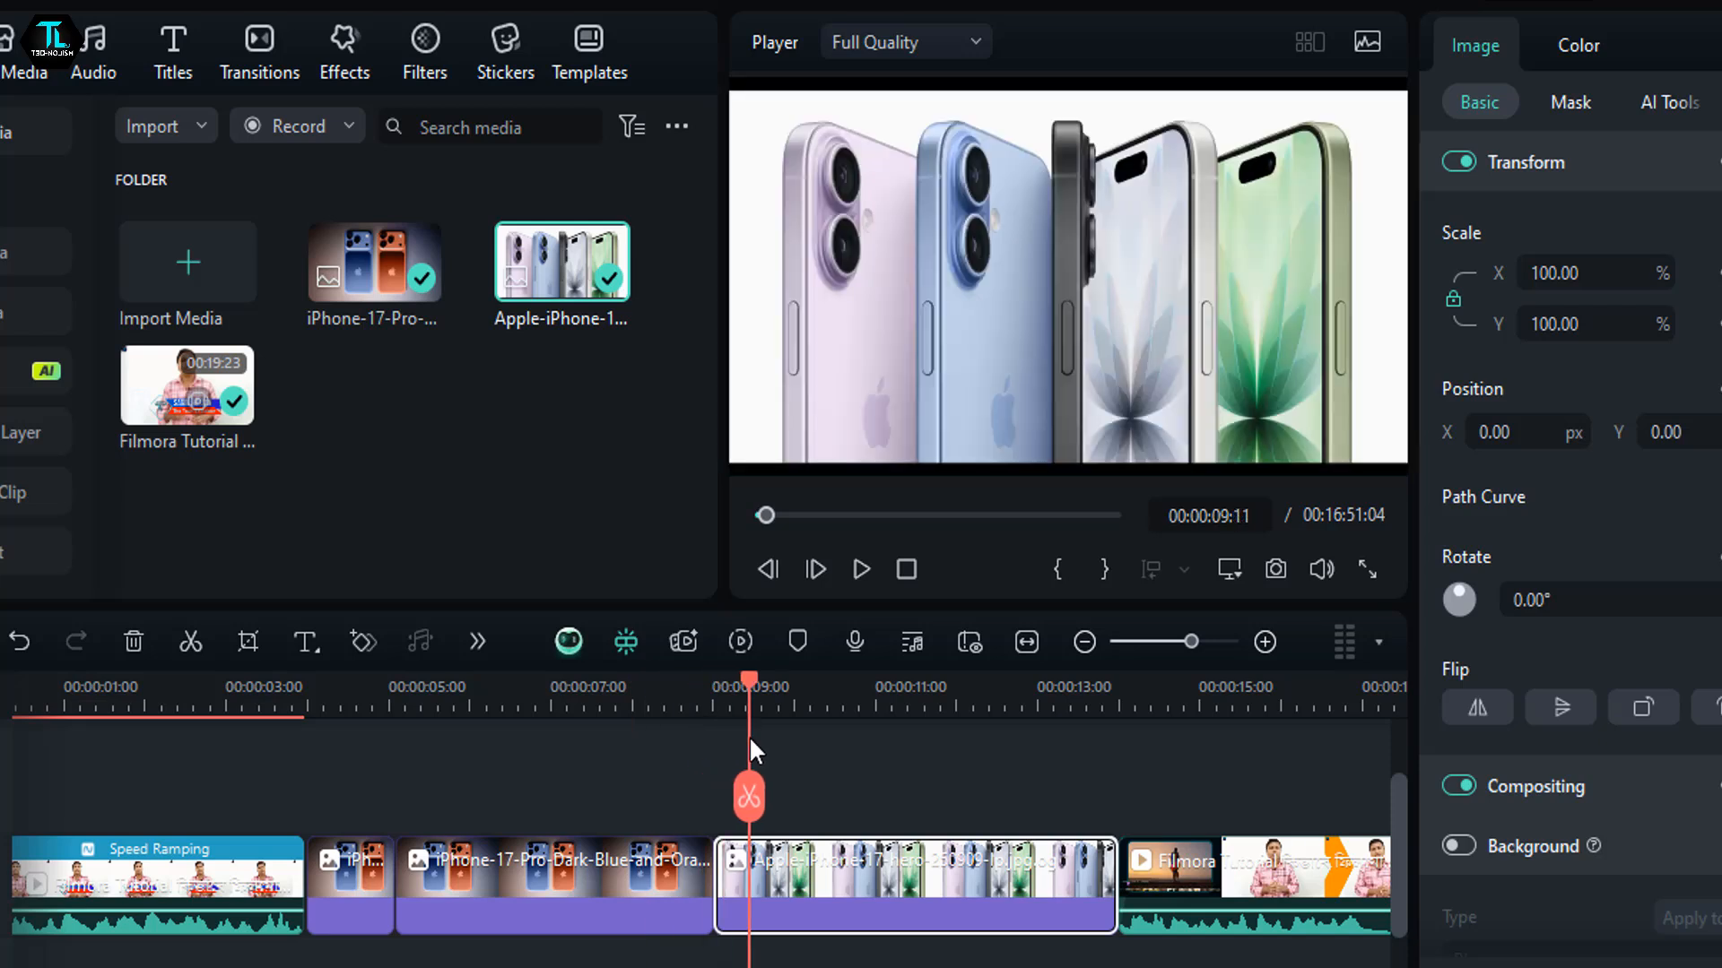
pyautogui.click(756, 730)
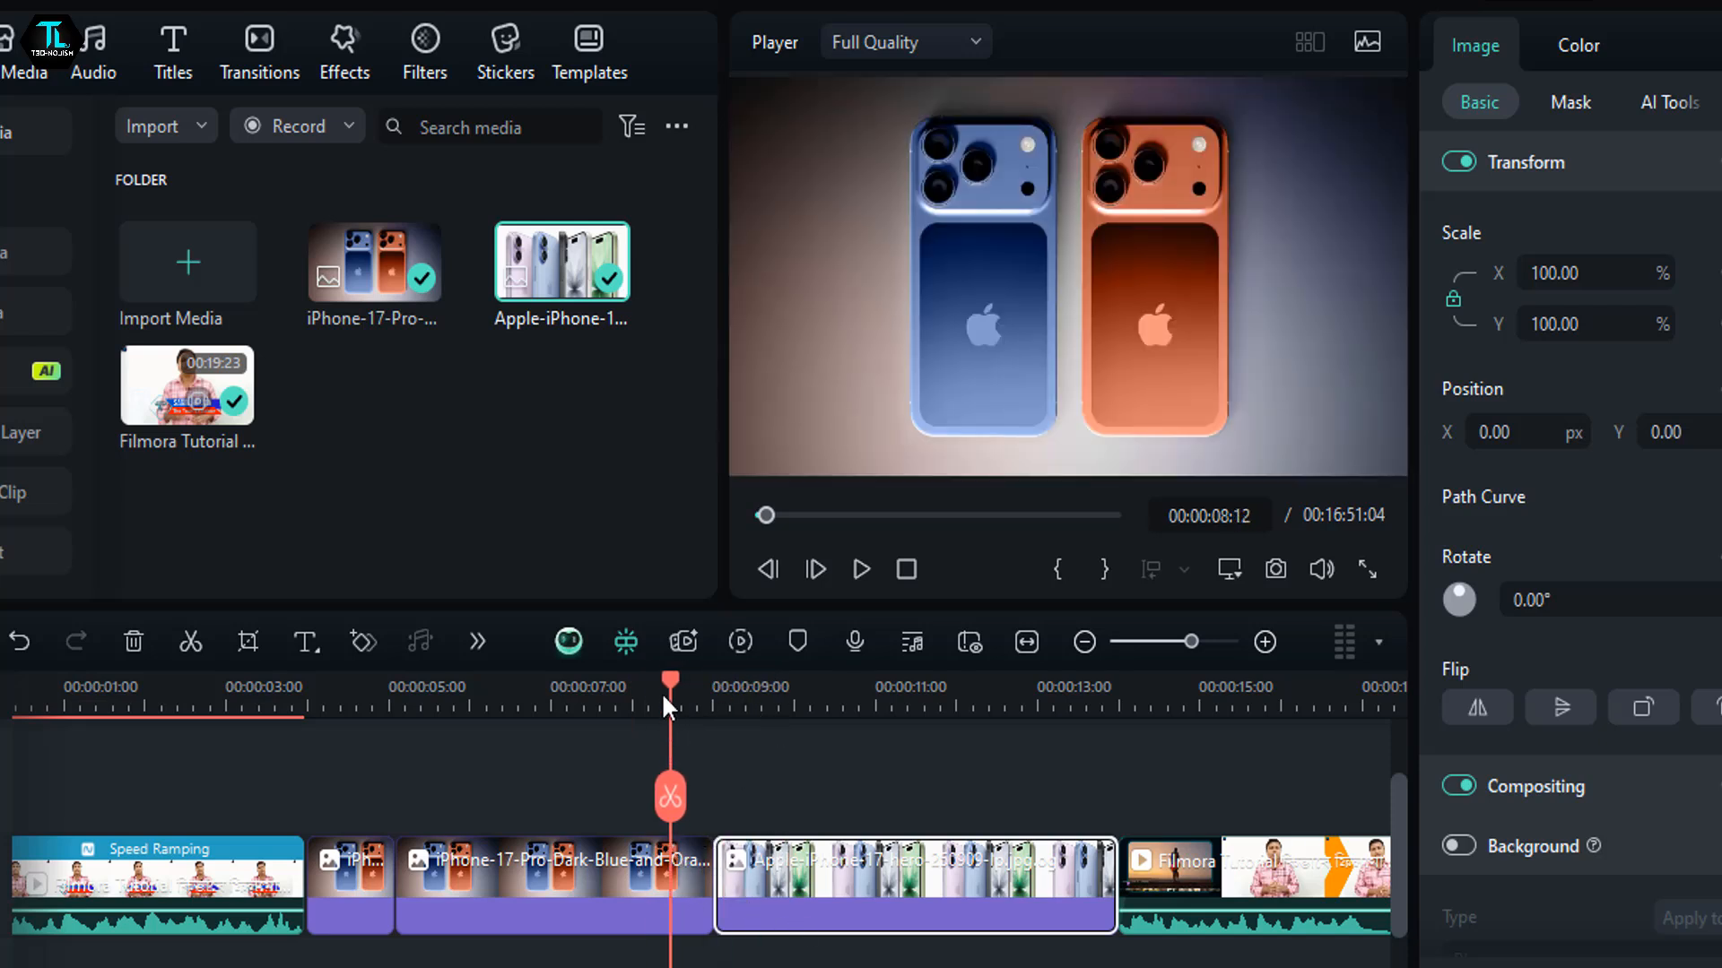
pyautogui.moveTo(663, 695)
pyautogui.mouseDown()
pyautogui.moveTo(777, 725)
pyautogui.moveTo(671, 721)
pyautogui.mouseUp()
pyautogui.click(854, 570)
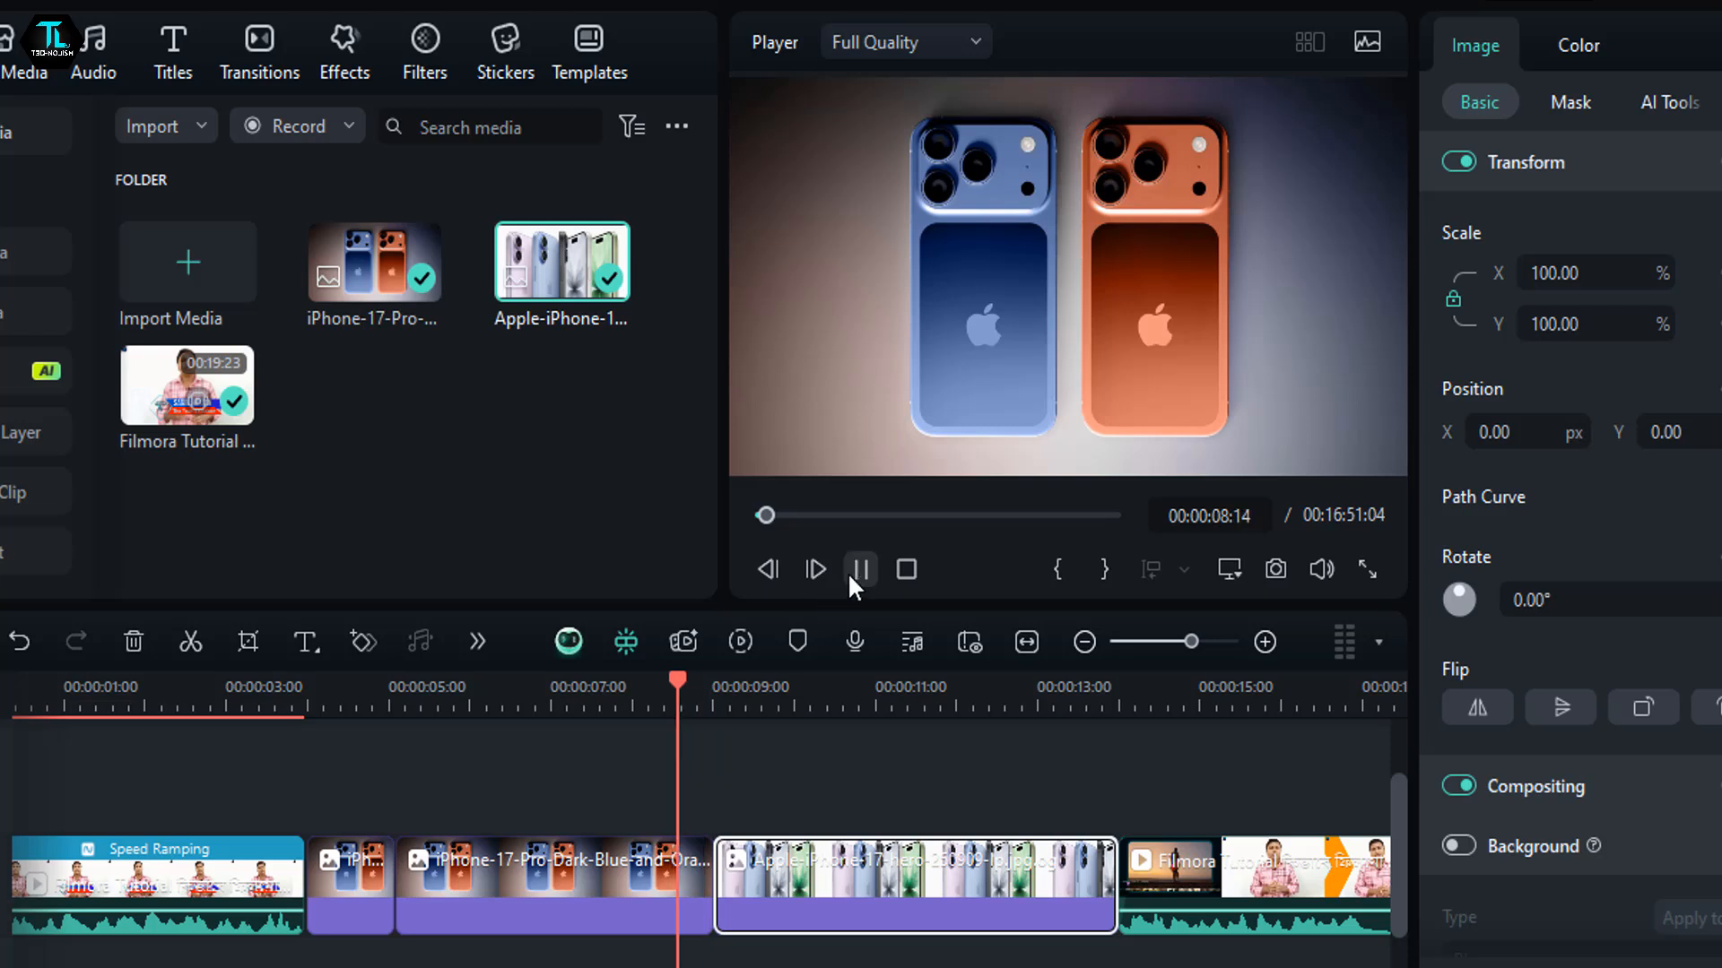
pyautogui.click(854, 571)
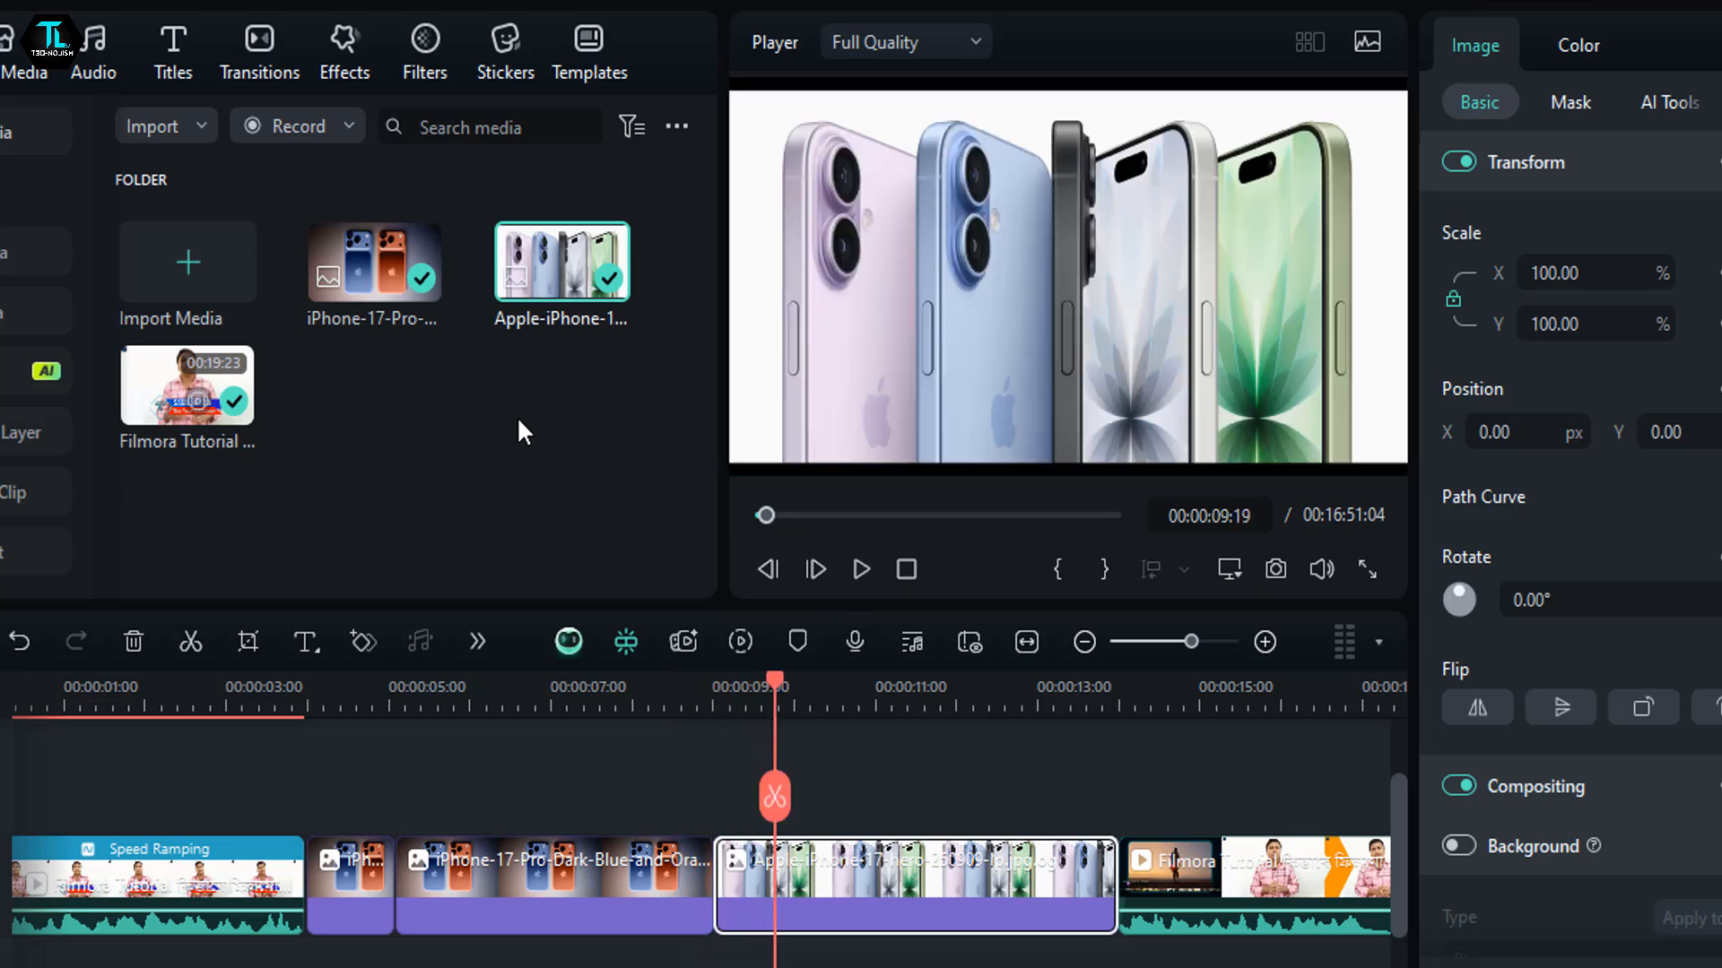
# - Add the Linear 14 transition between the long iPhone image clip and the Apple-iPhone-17-hero image, and play it from 00:00:08:07
pyautogui.click(284, 40)
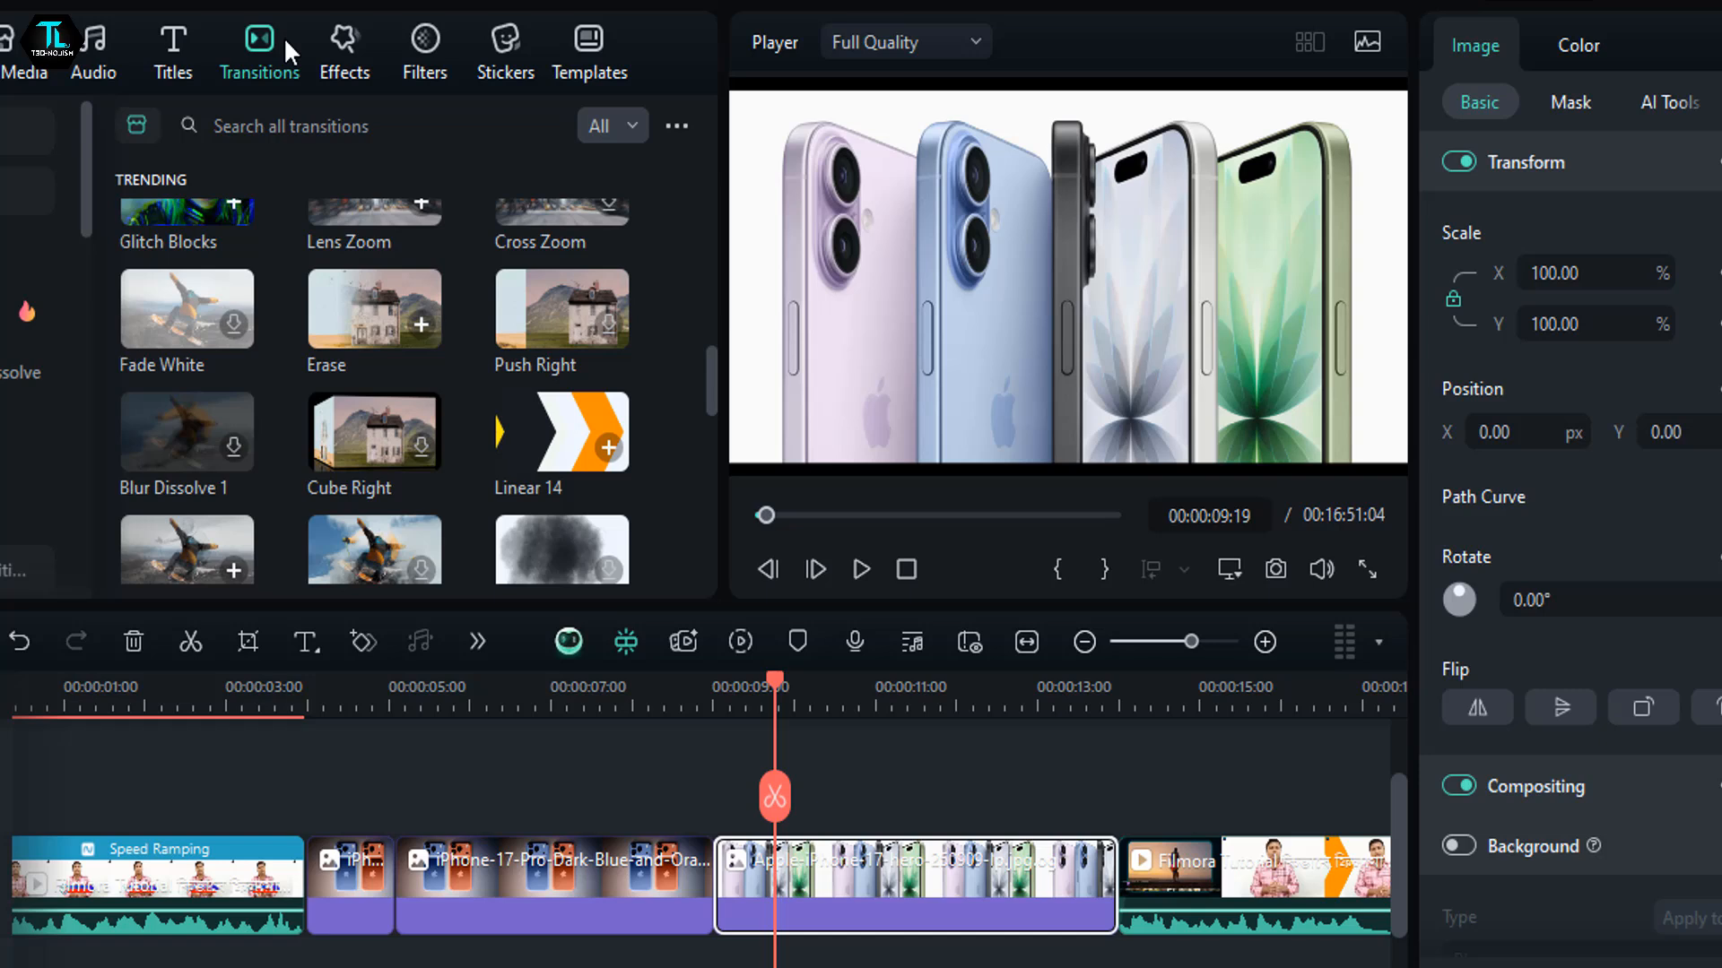
pyautogui.moveTo(557, 457); pyautogui.dragTo(677, 888)
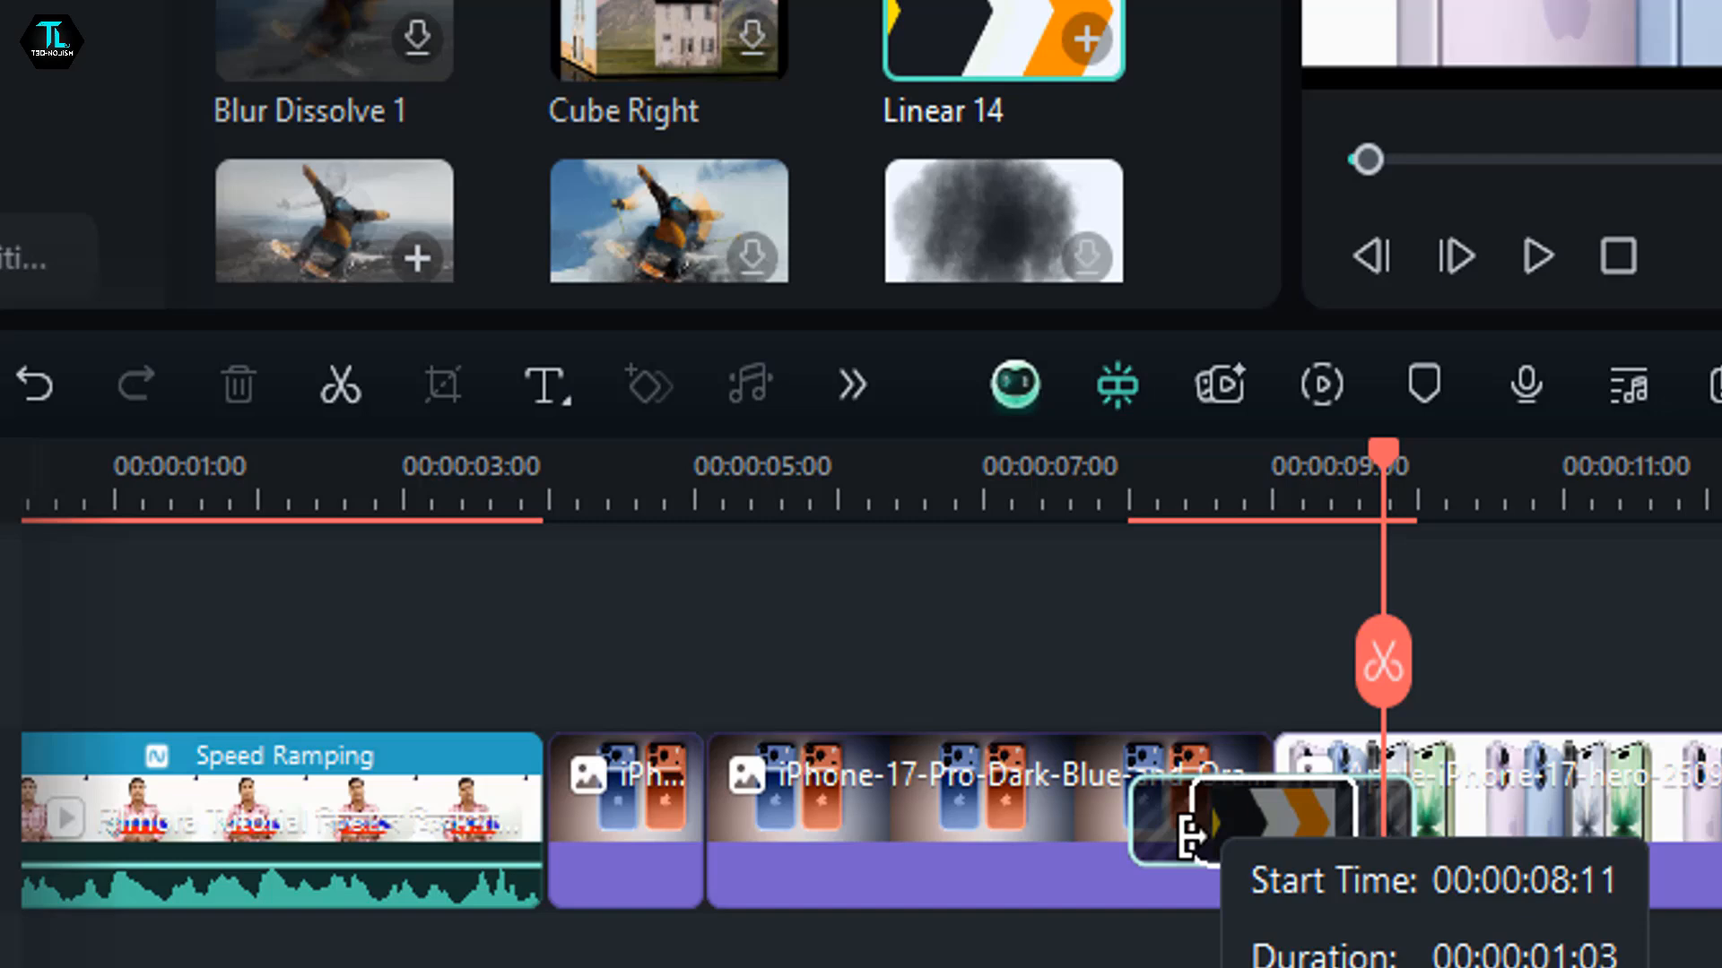
pyautogui.moveTo(1191, 839)
pyautogui.mouseDown()
pyautogui.moveTo(1145, 841)
pyautogui.moveTo(1170, 843)
pyautogui.mouseUp()
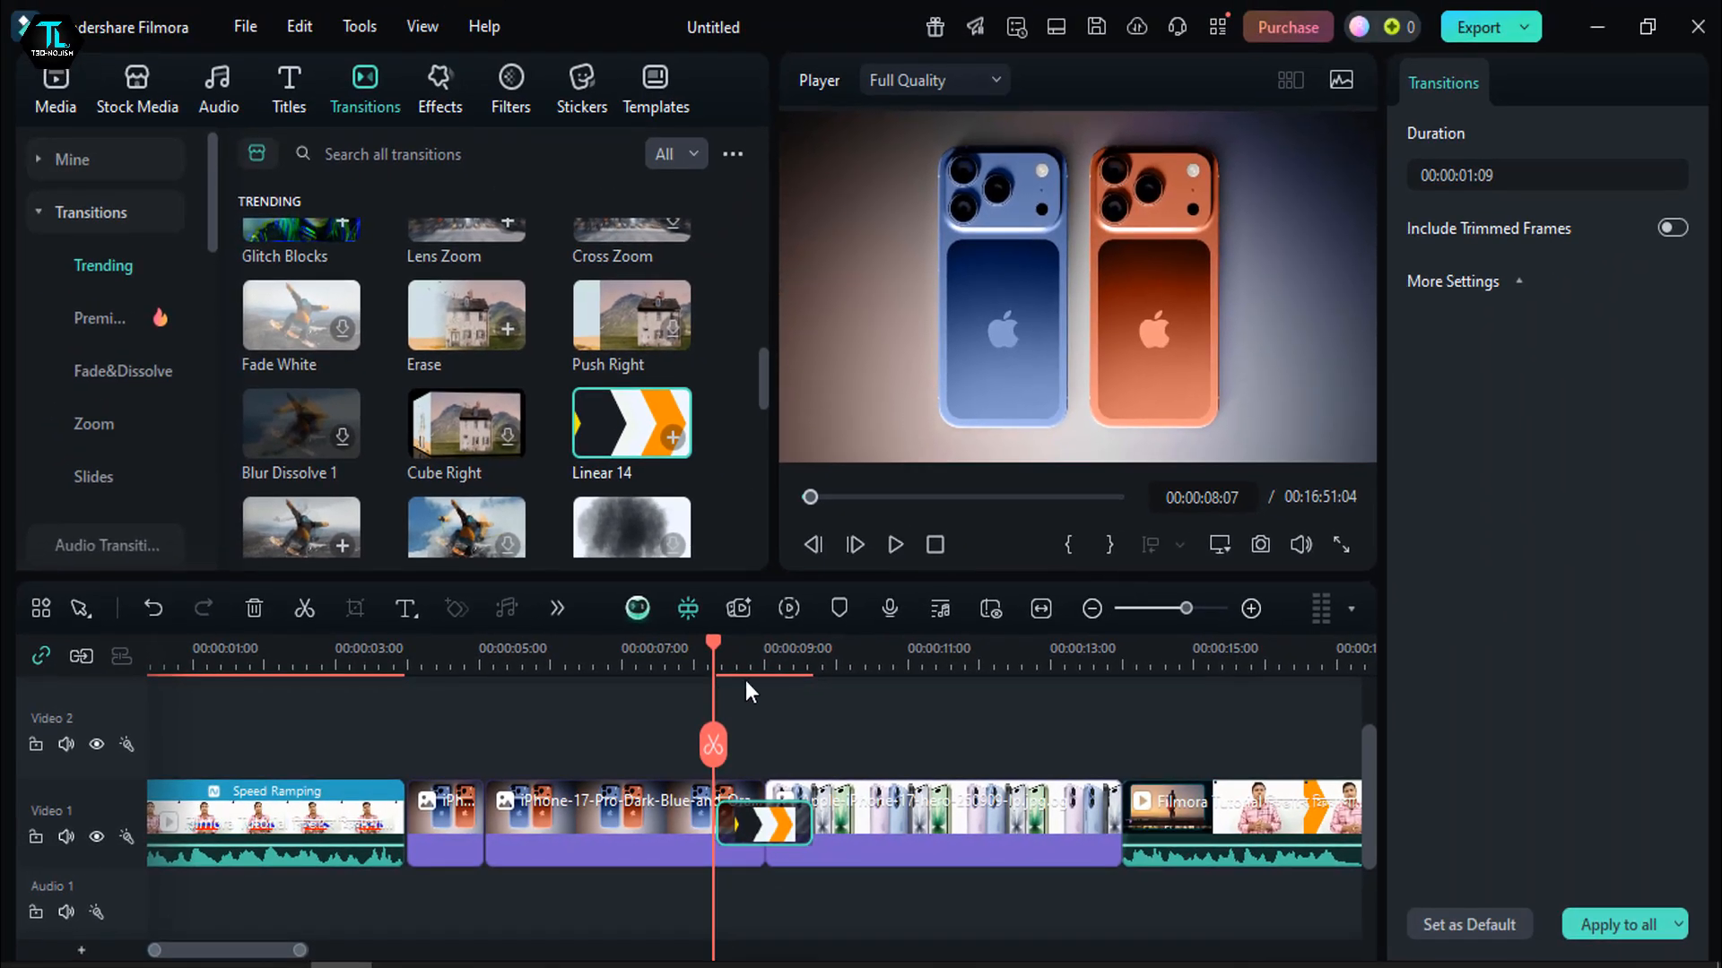
pyautogui.click(885, 551)
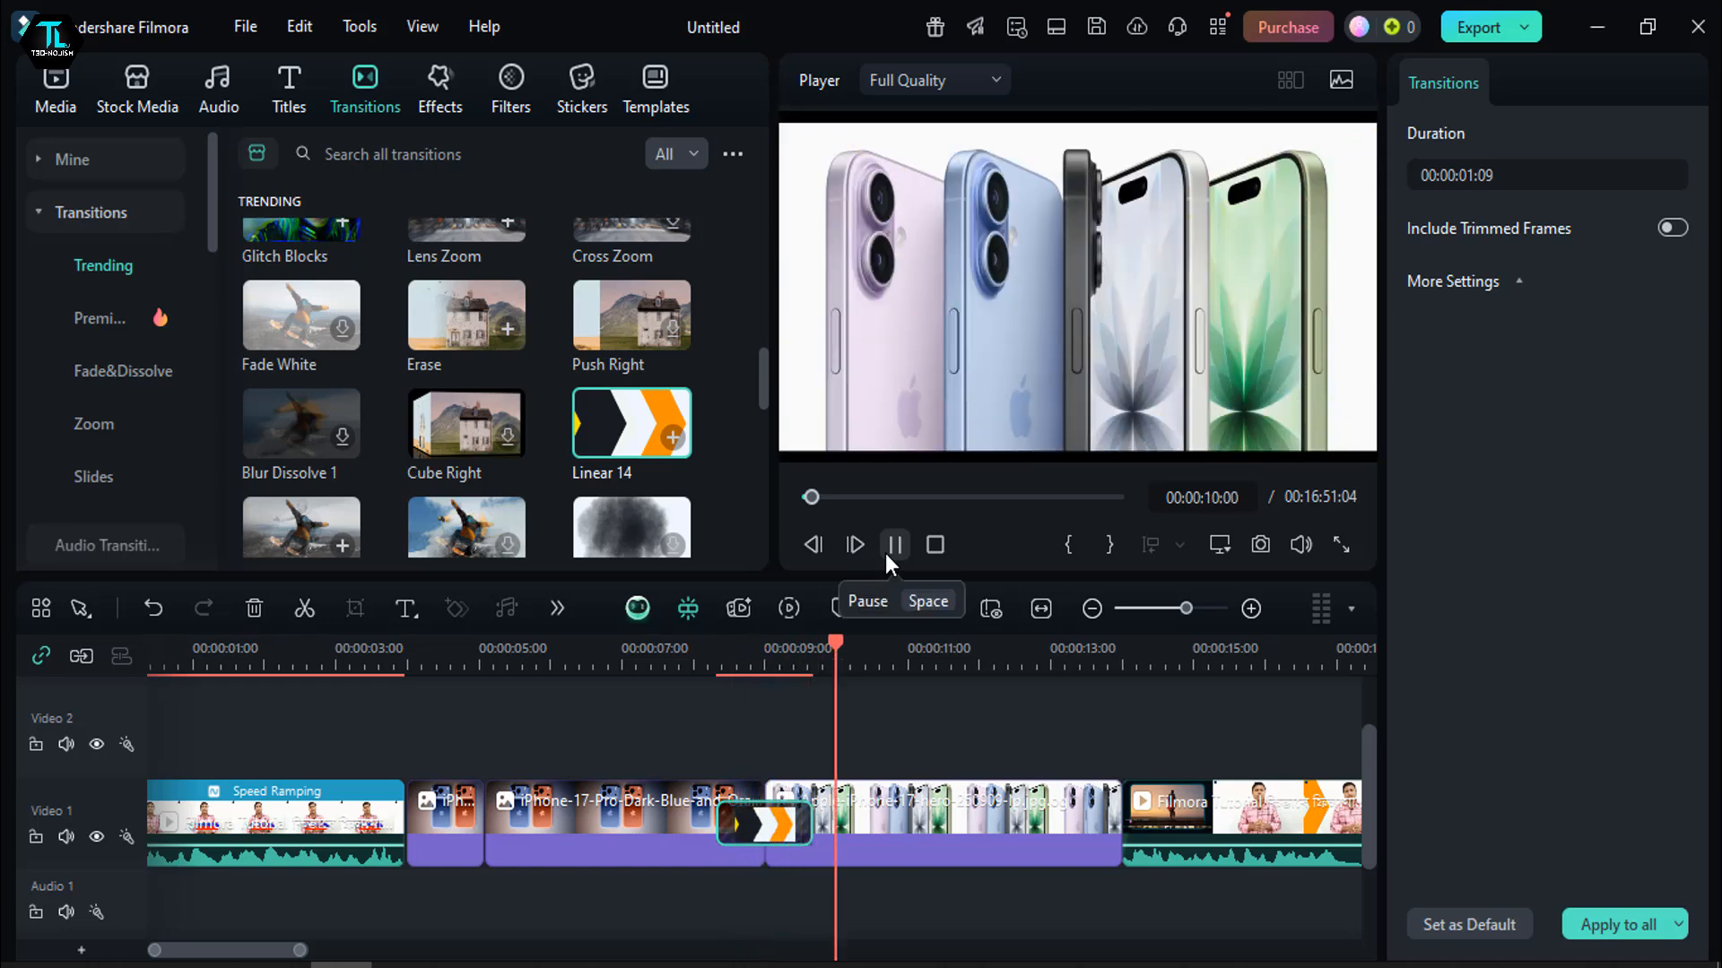
# - Pause at the cut after the Apple-iPhone-17-hero image, 00:00:14:02, and download the Paper Page Curl transition to preview it
pyautogui.click(895, 544)
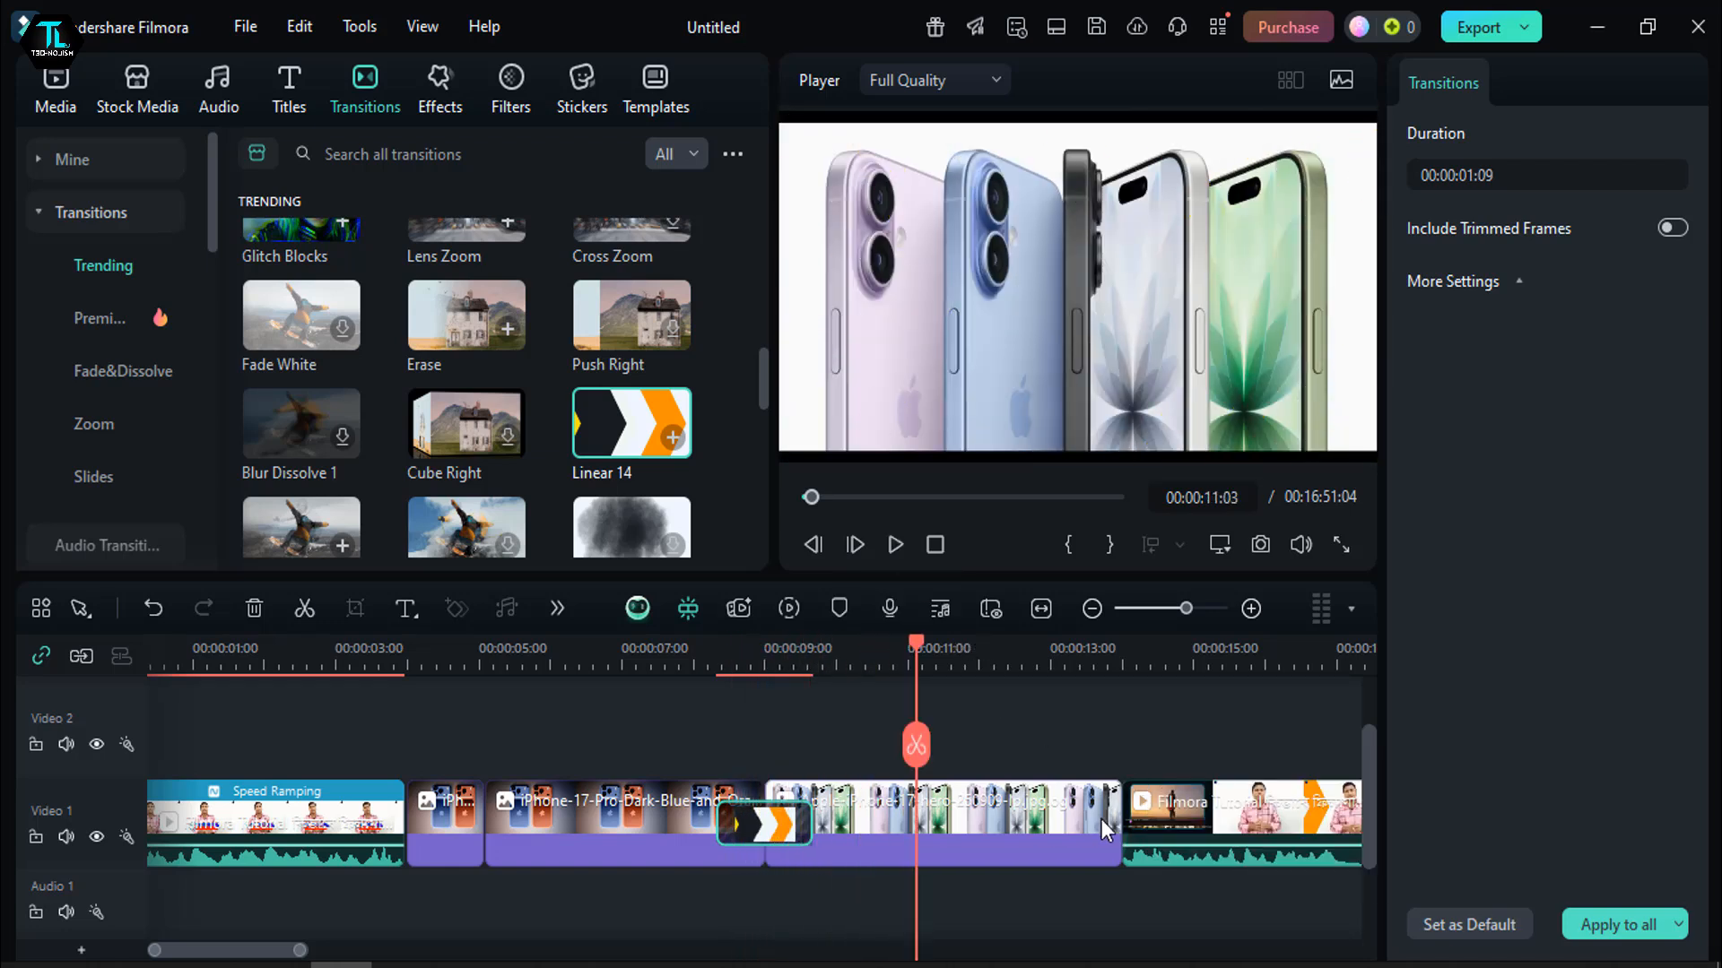
pyautogui.click(1129, 734)
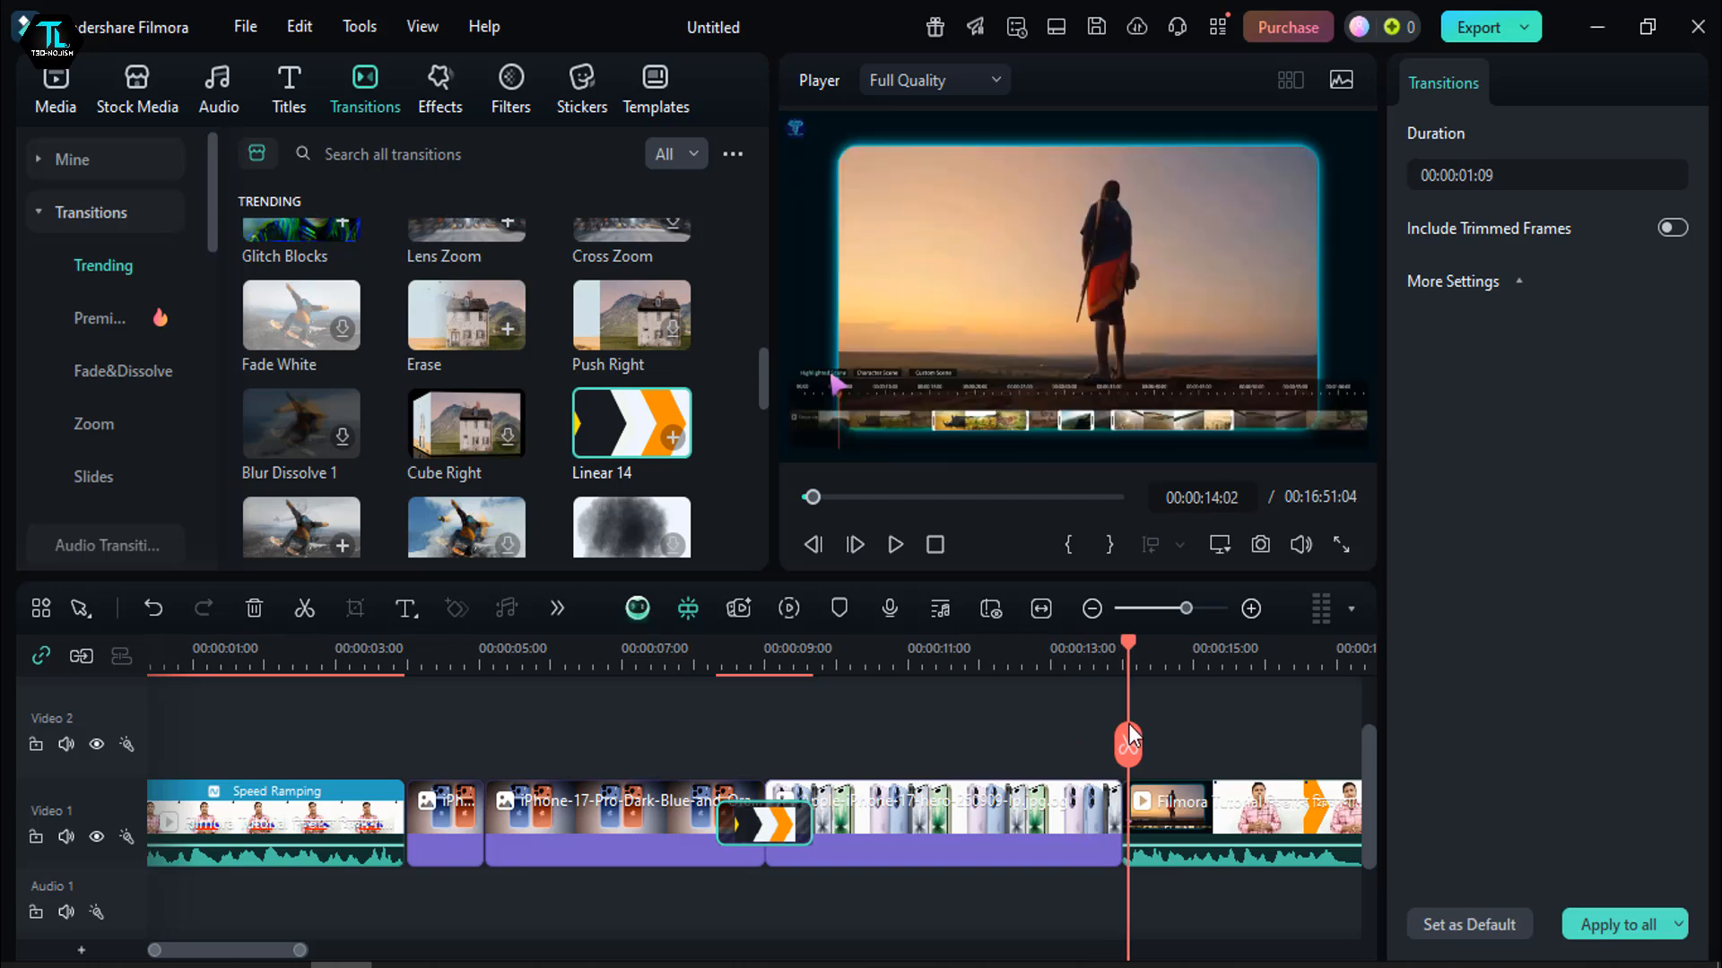
pyautogui.scroll(-5, 540, 412)
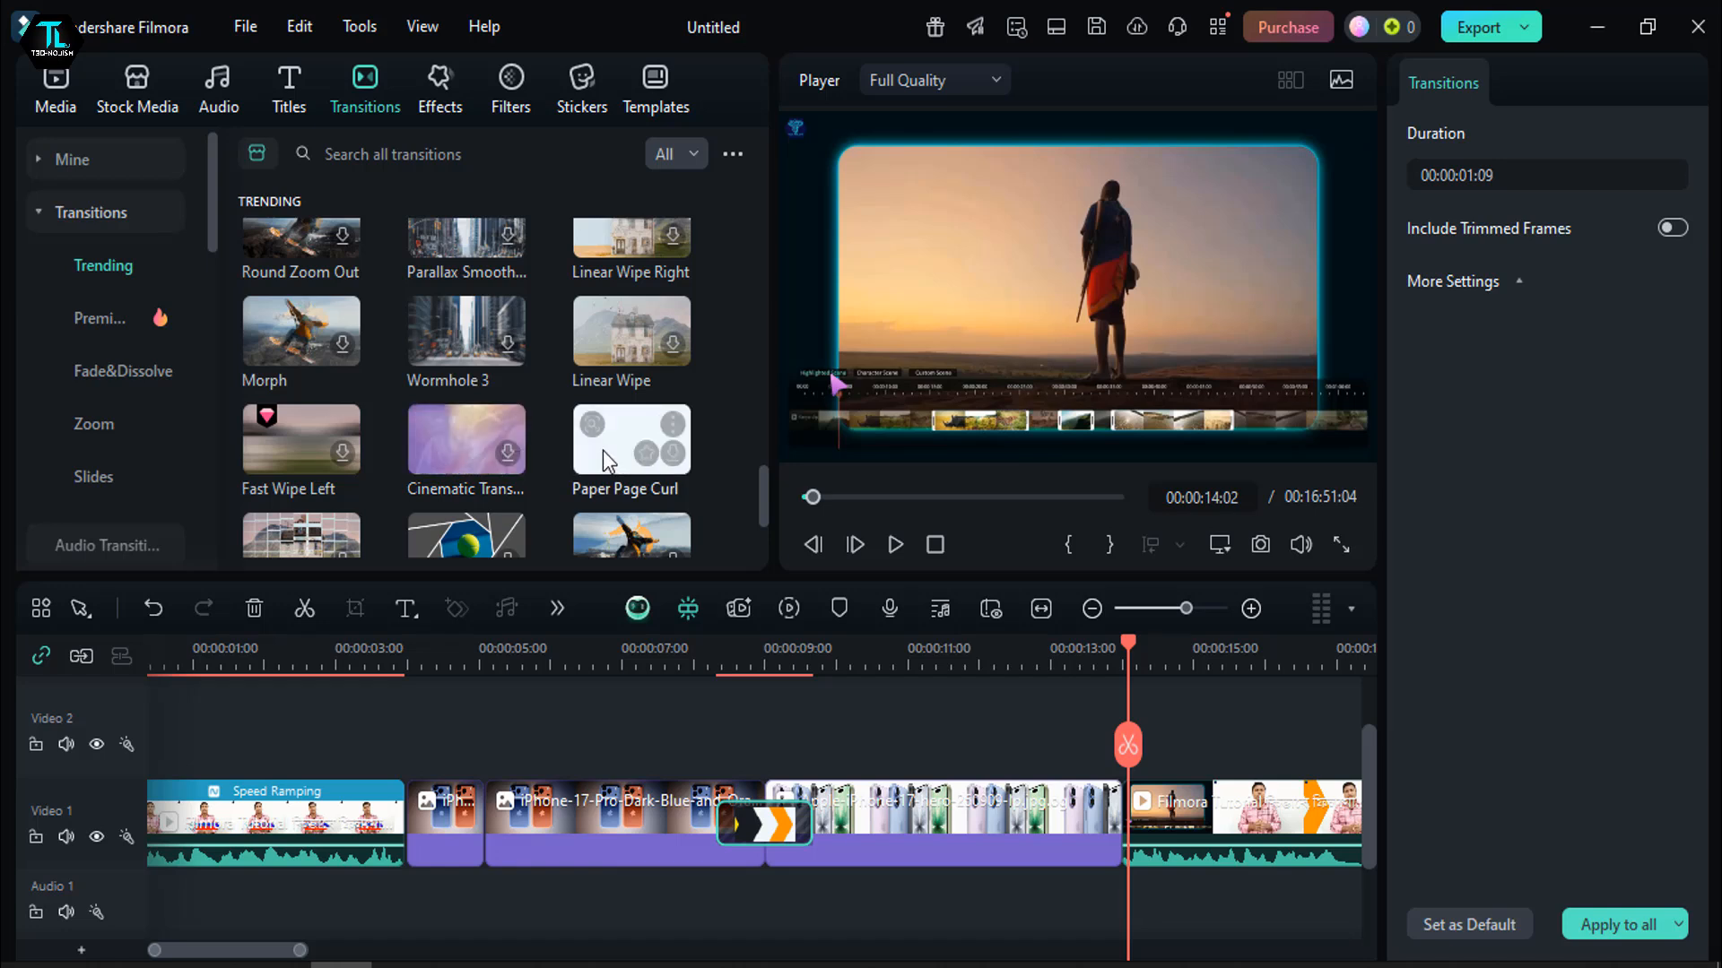
pyautogui.click(673, 456)
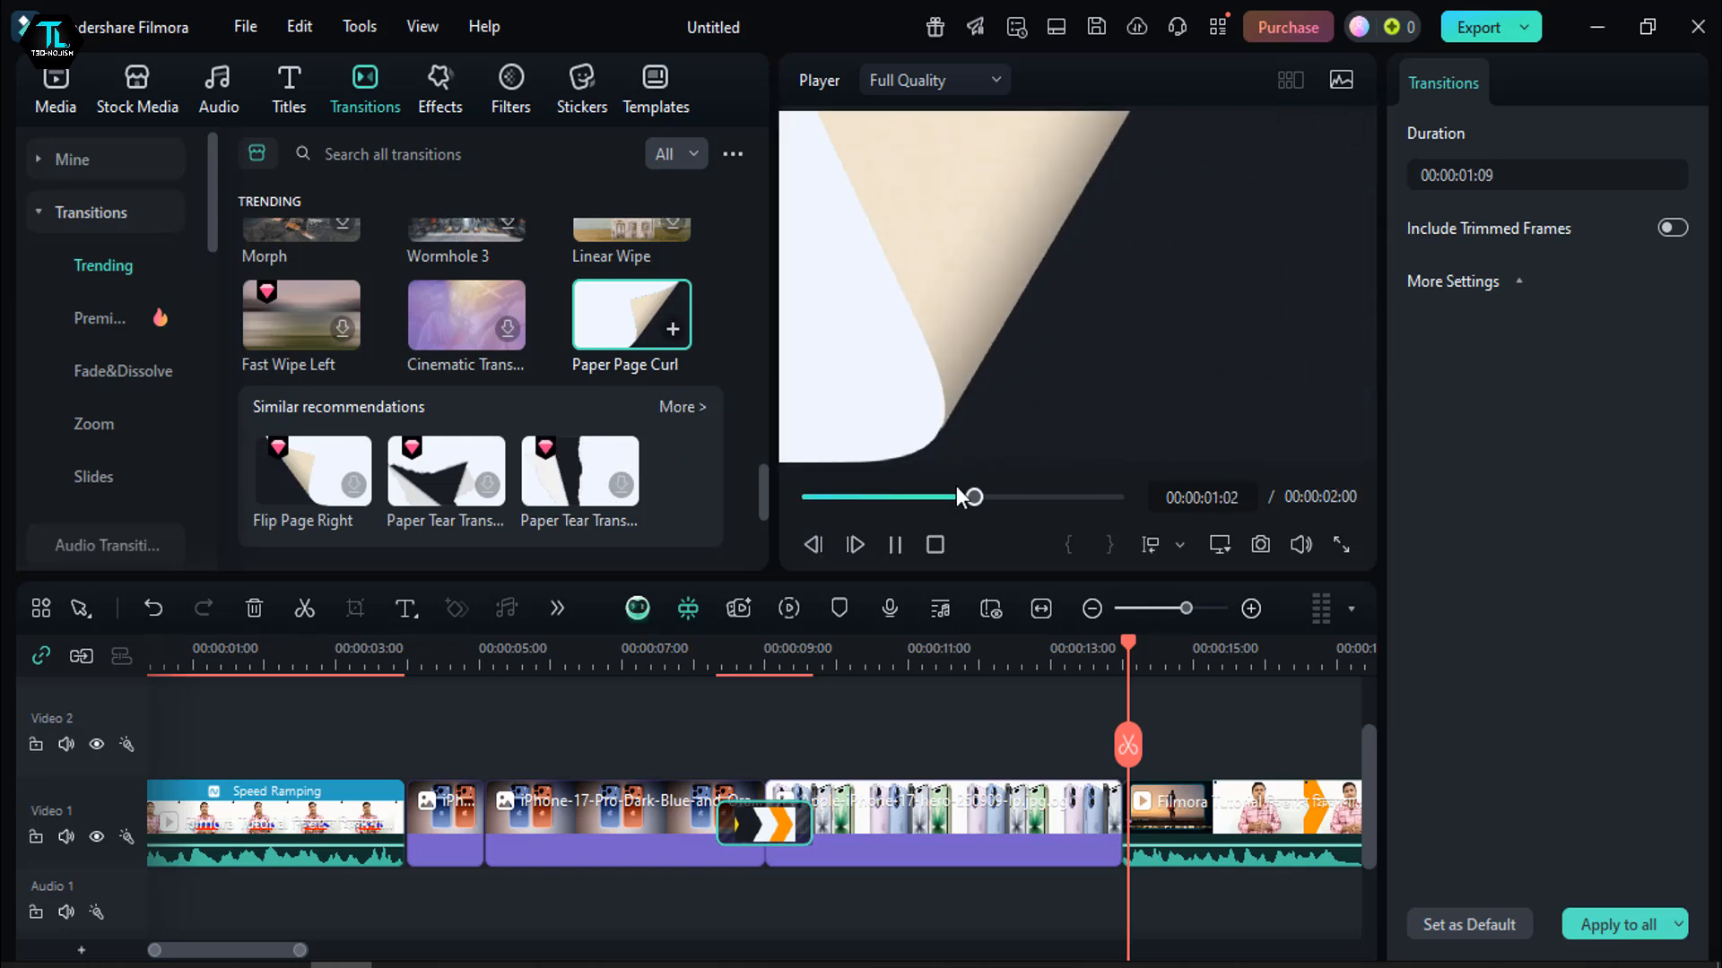
# - Search transitions for "audio fade" and add the Light Leaks transition between the Apple-iPhone-17-hero image and the following video clip
pyautogui.click(373, 155)
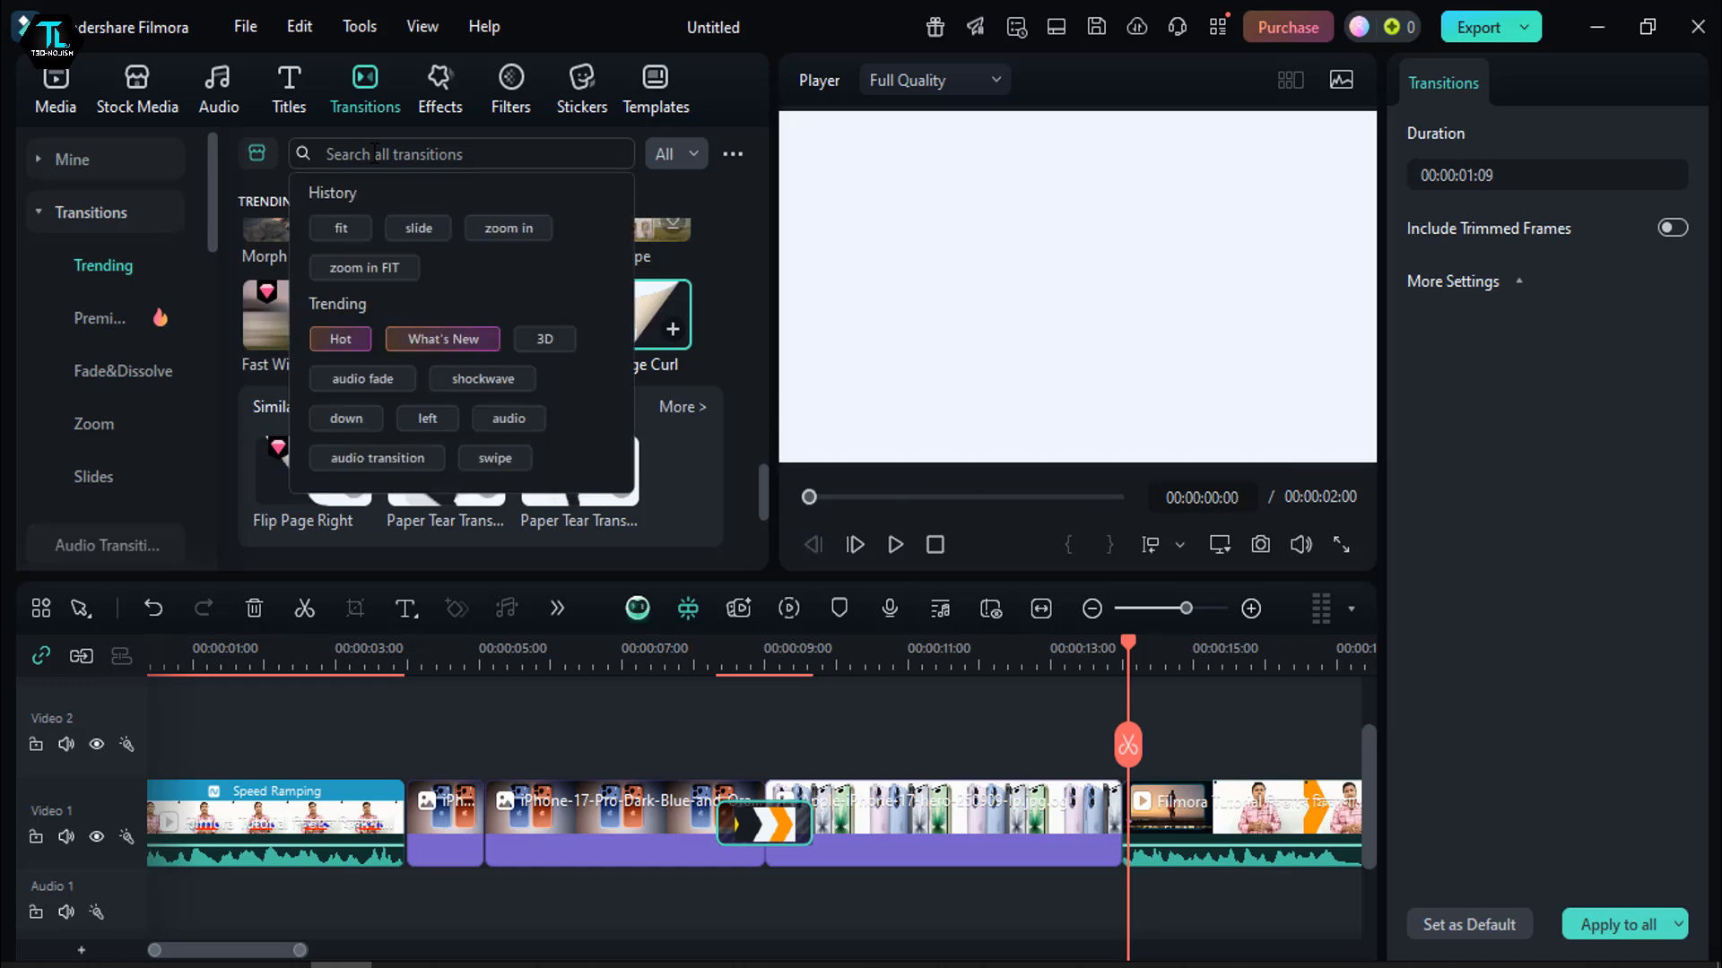
pyautogui.click(361, 386)
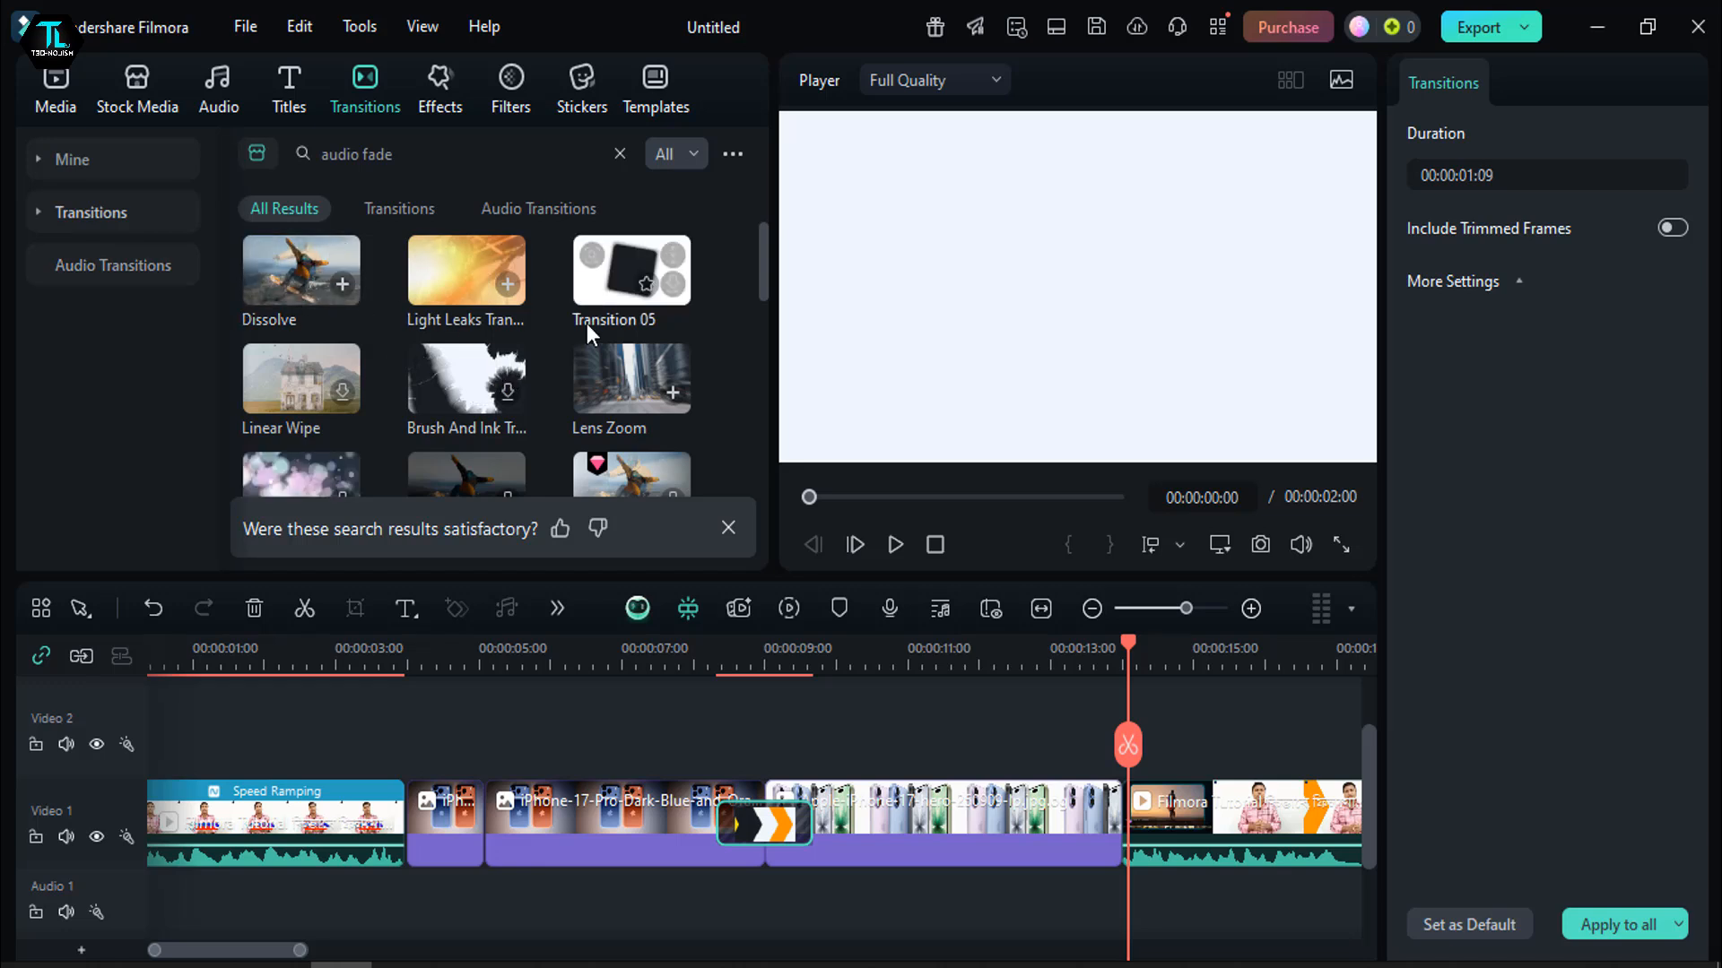
pyautogui.click(508, 284)
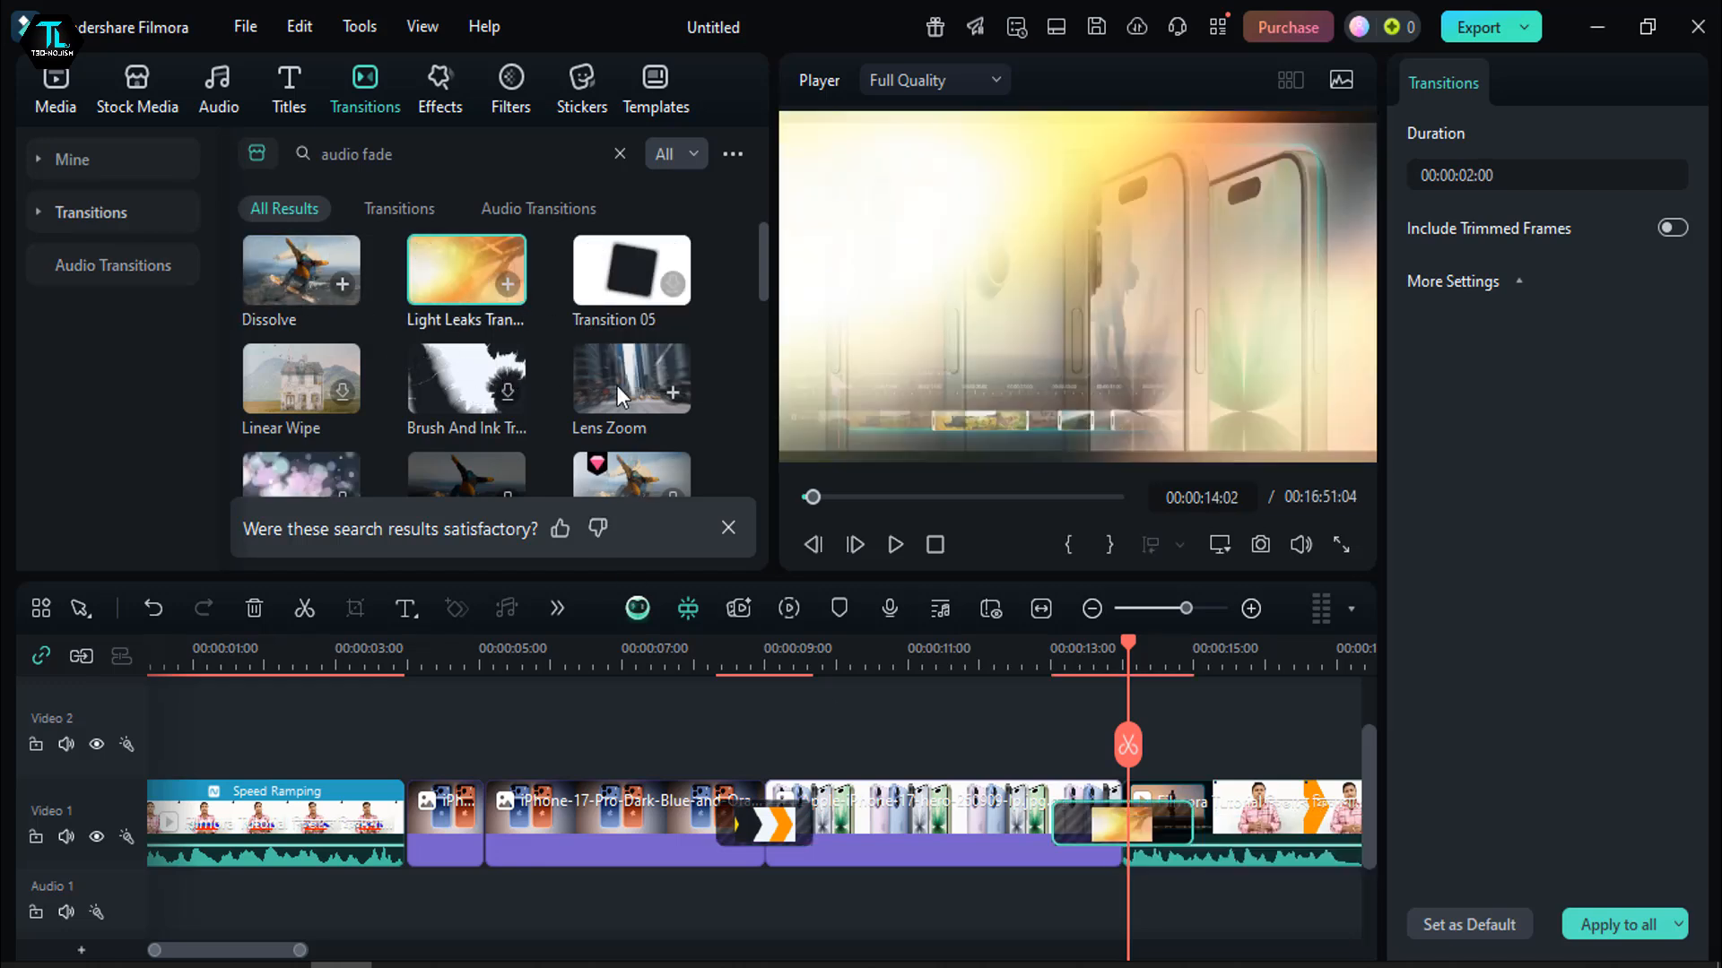
# - Play the Light Leaks transition from 00:00:13:02 and pause at 00:00:16:03
pyautogui.moveTo(1127, 648); pyautogui.dragTo(1056, 651)
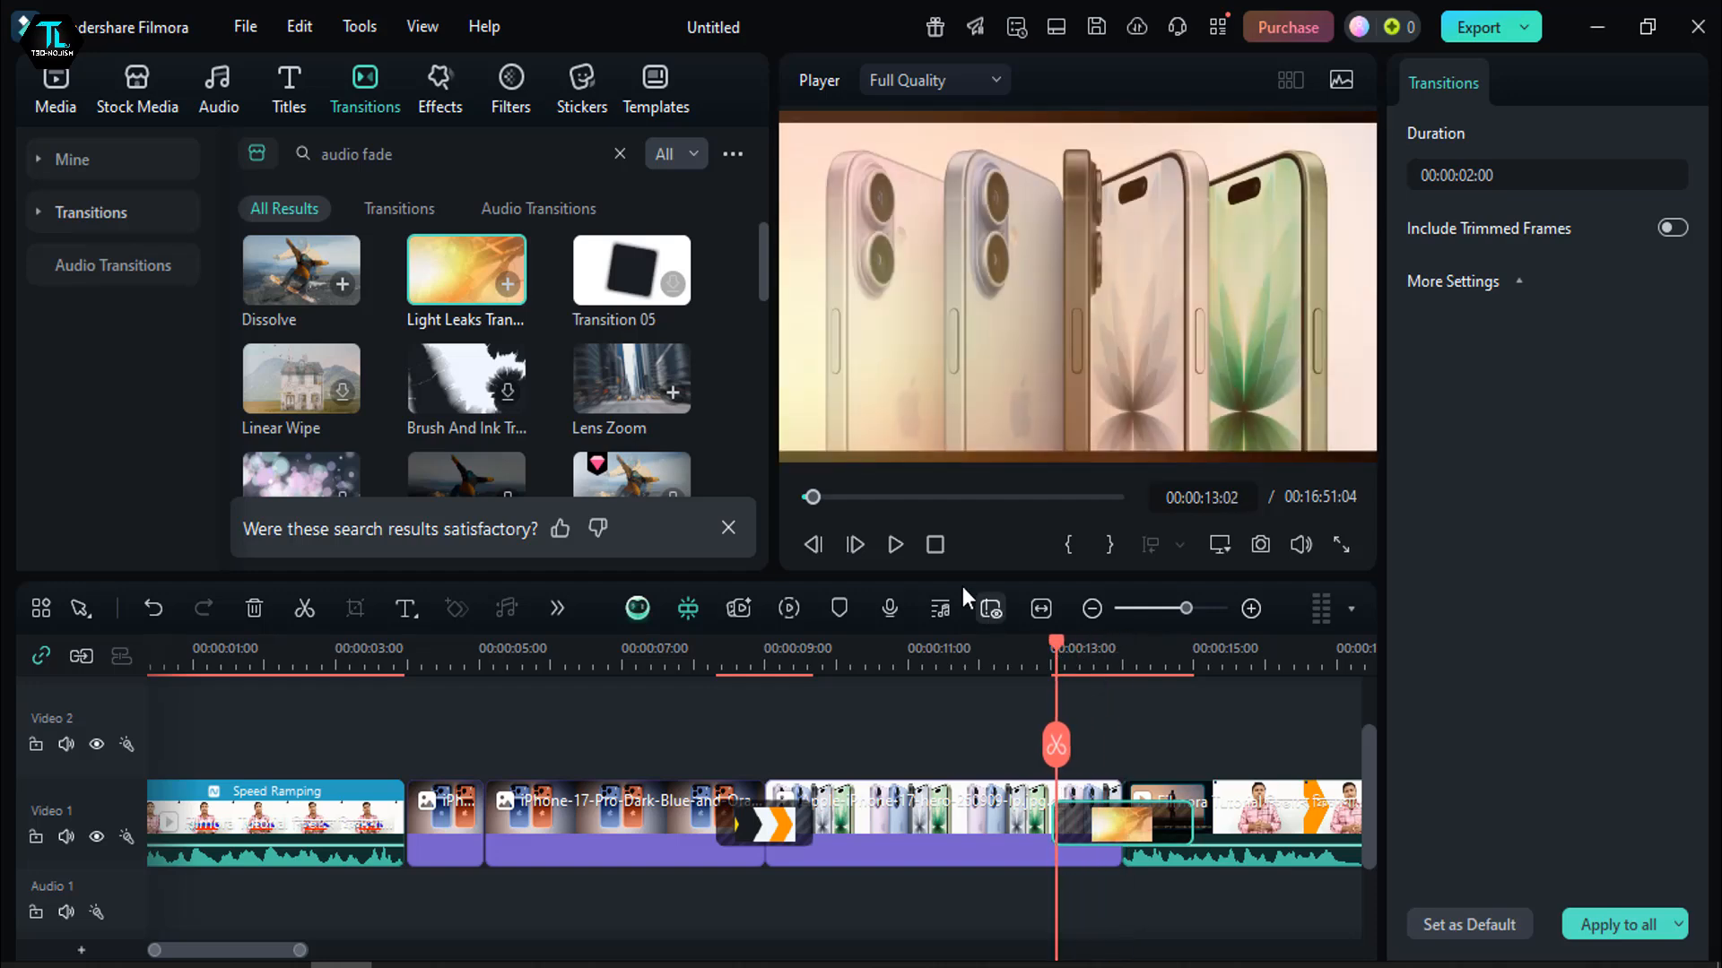
pyautogui.click(894, 545)
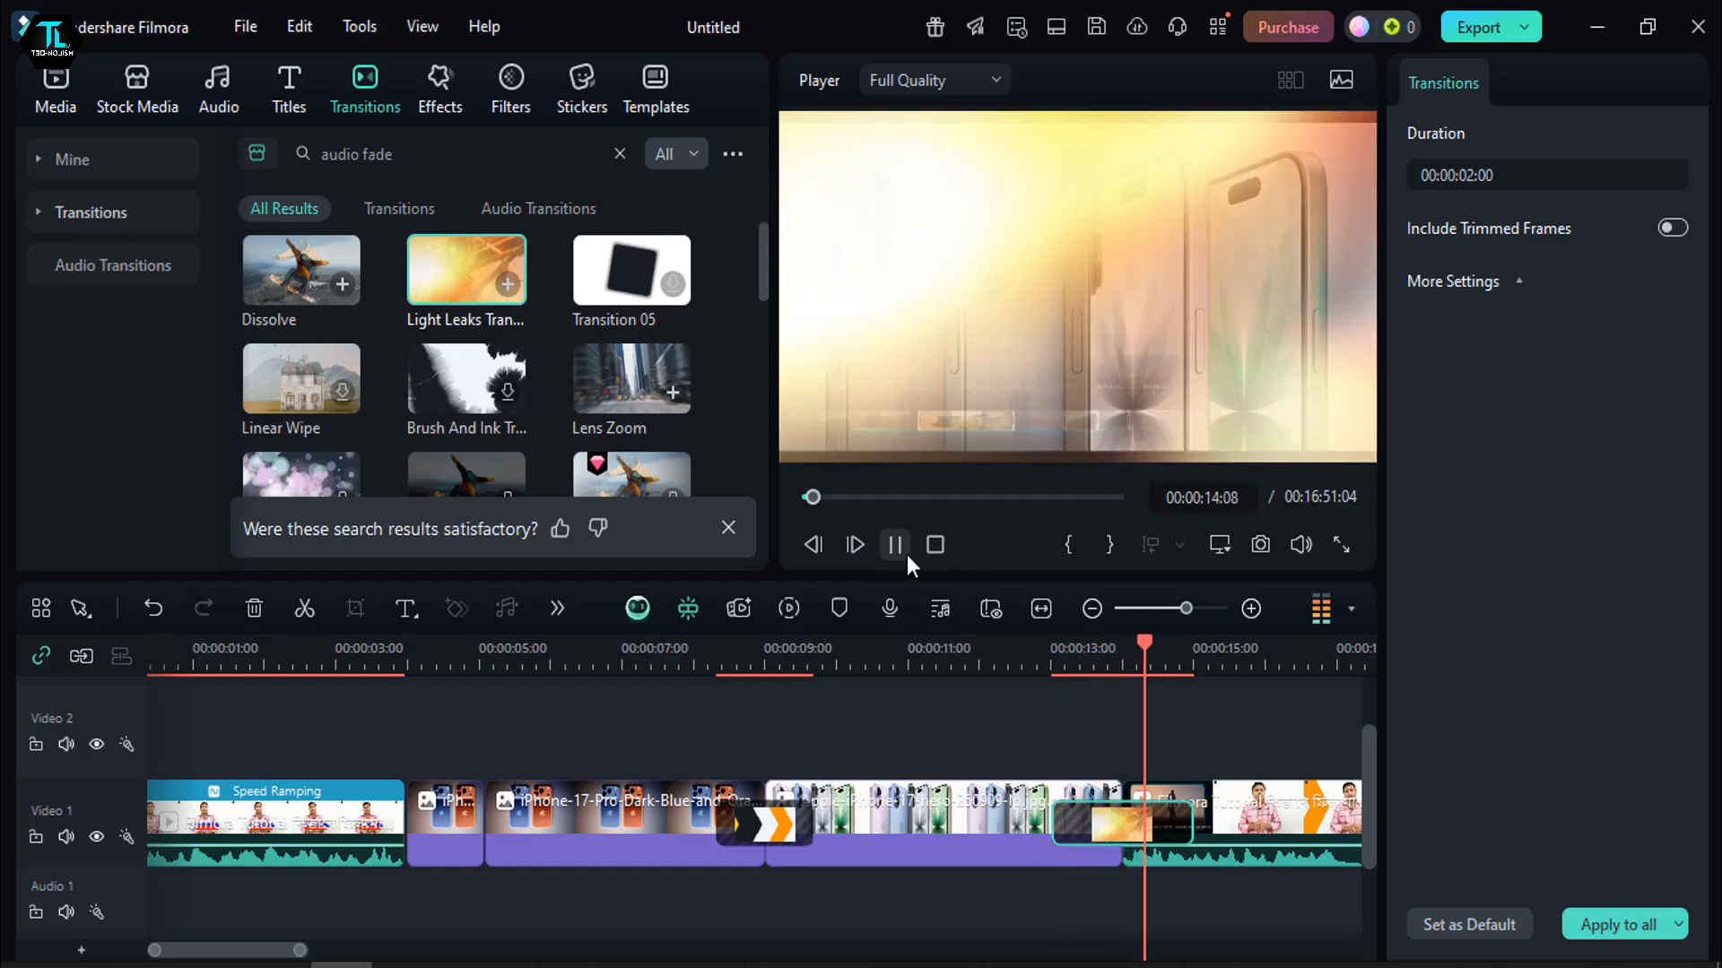
pyautogui.click(901, 547)
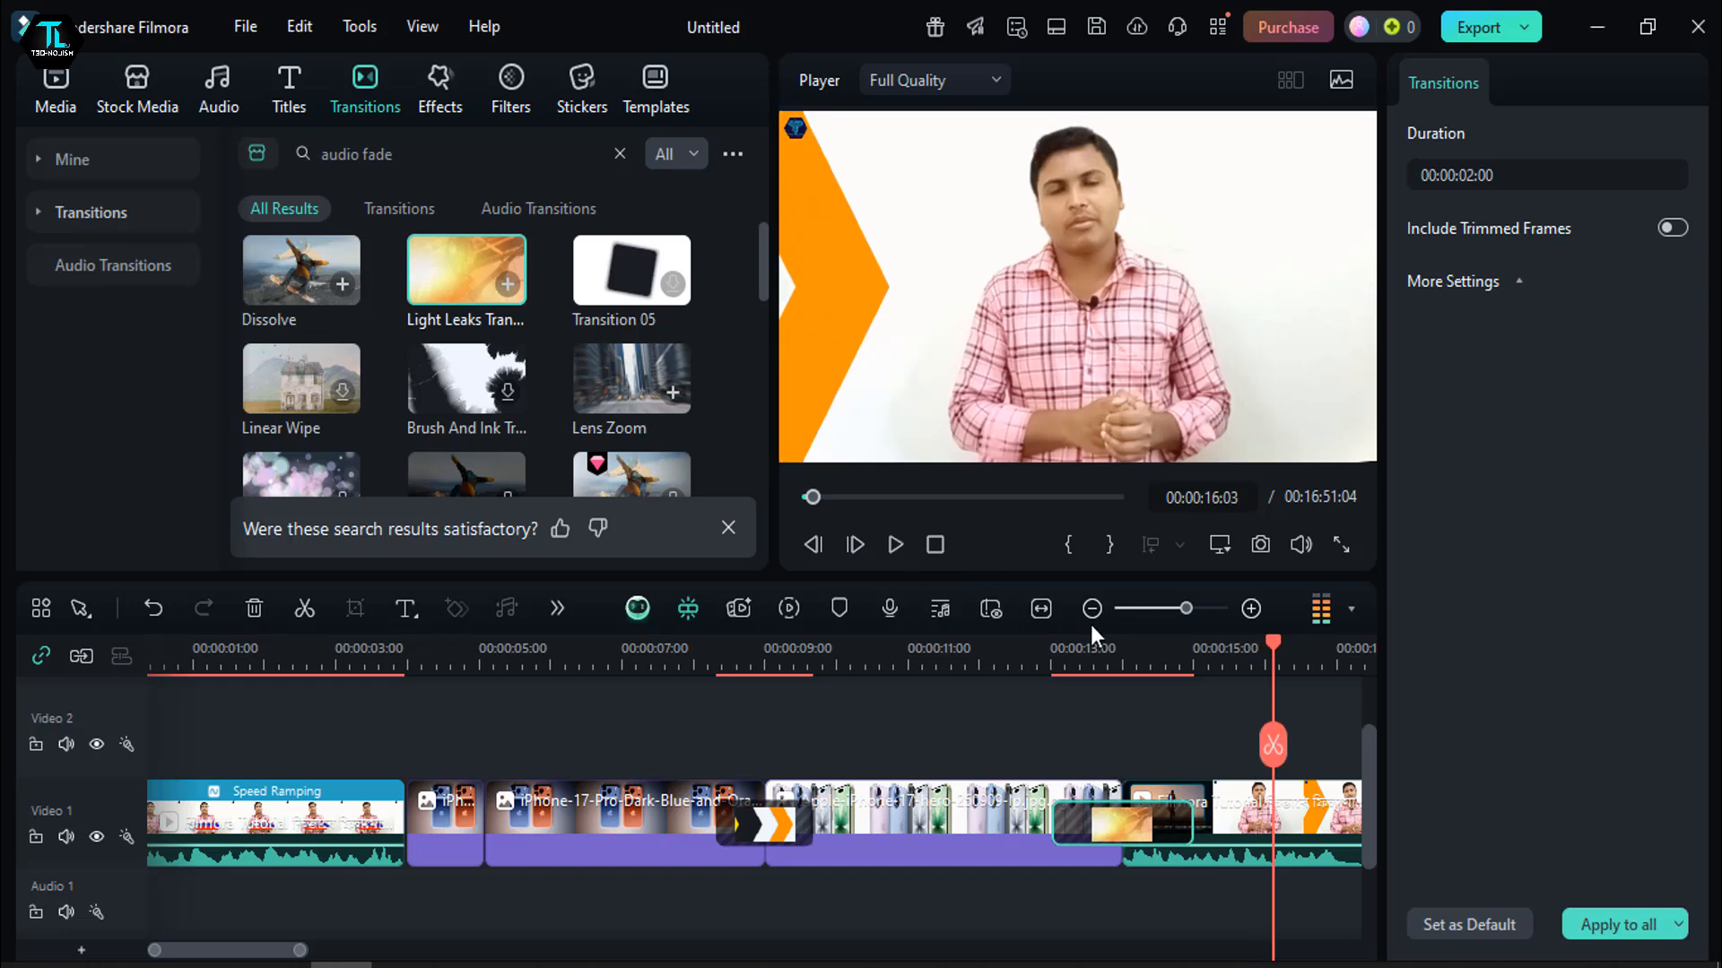
# - Delete the Linear 14 and Light Leaks transitions from the two ends of the Apple-iPhone-17-hero image clip
pyautogui.moveTo(1274, 653); pyautogui.dragTo(628, 745)
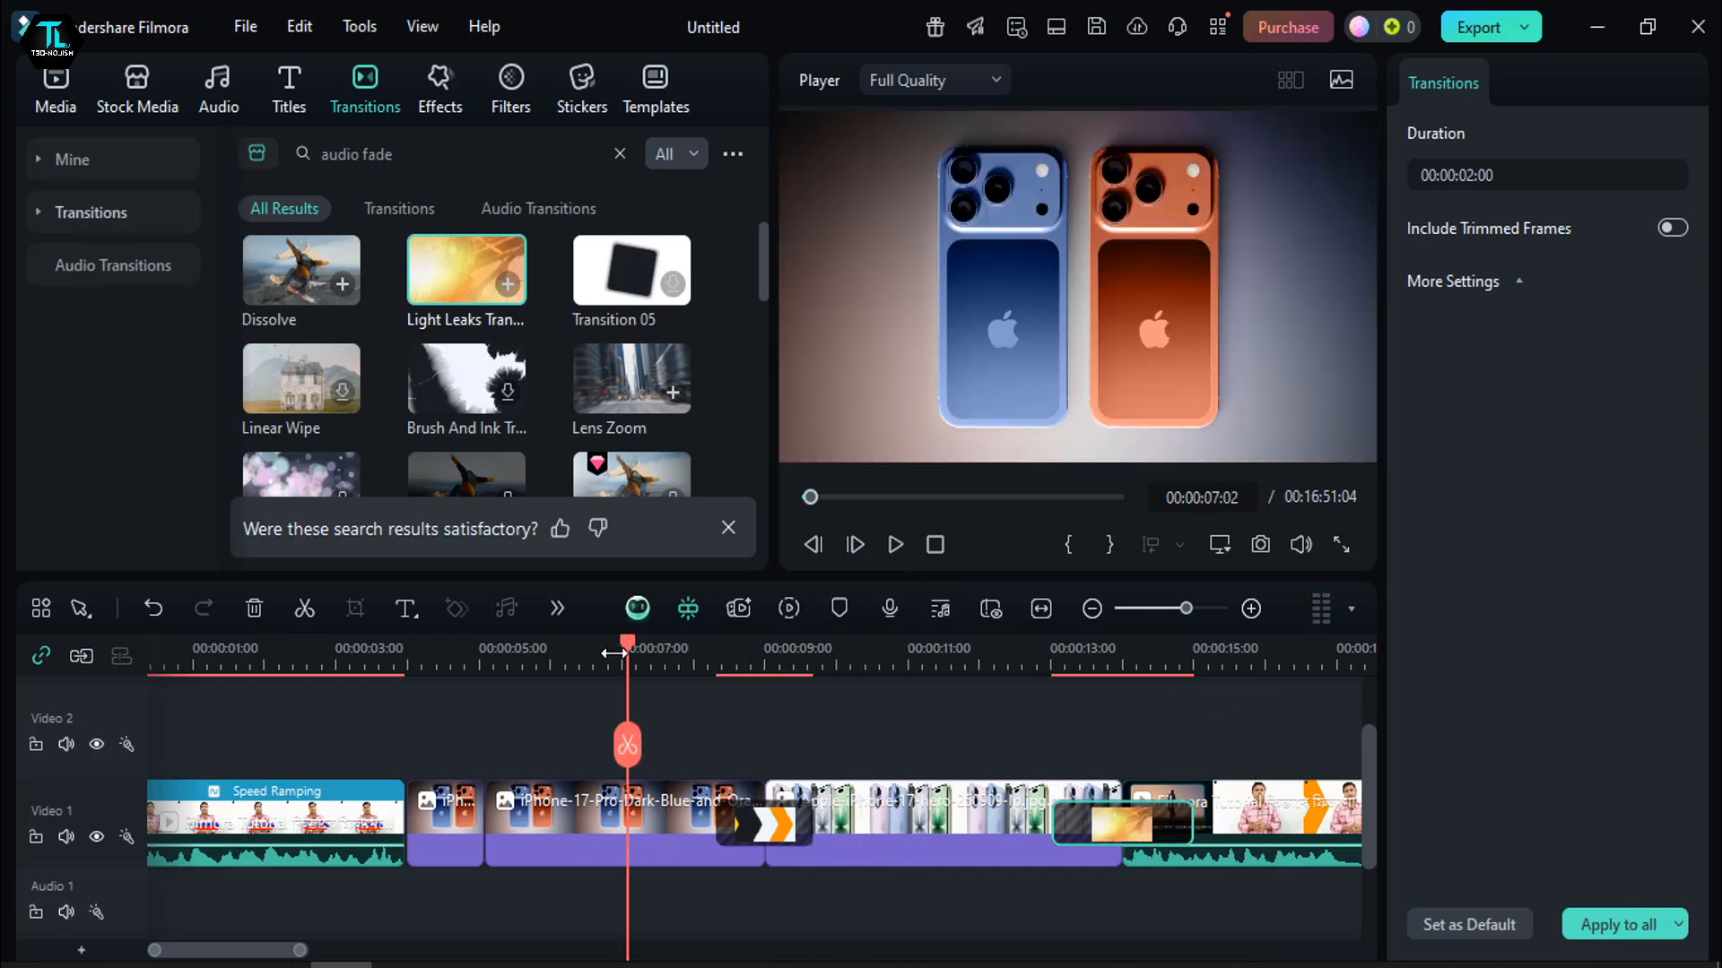
pyautogui.moveTo(614, 654); pyautogui.dragTo(516, 660)
pyautogui.scroll(-5, 373, 454)
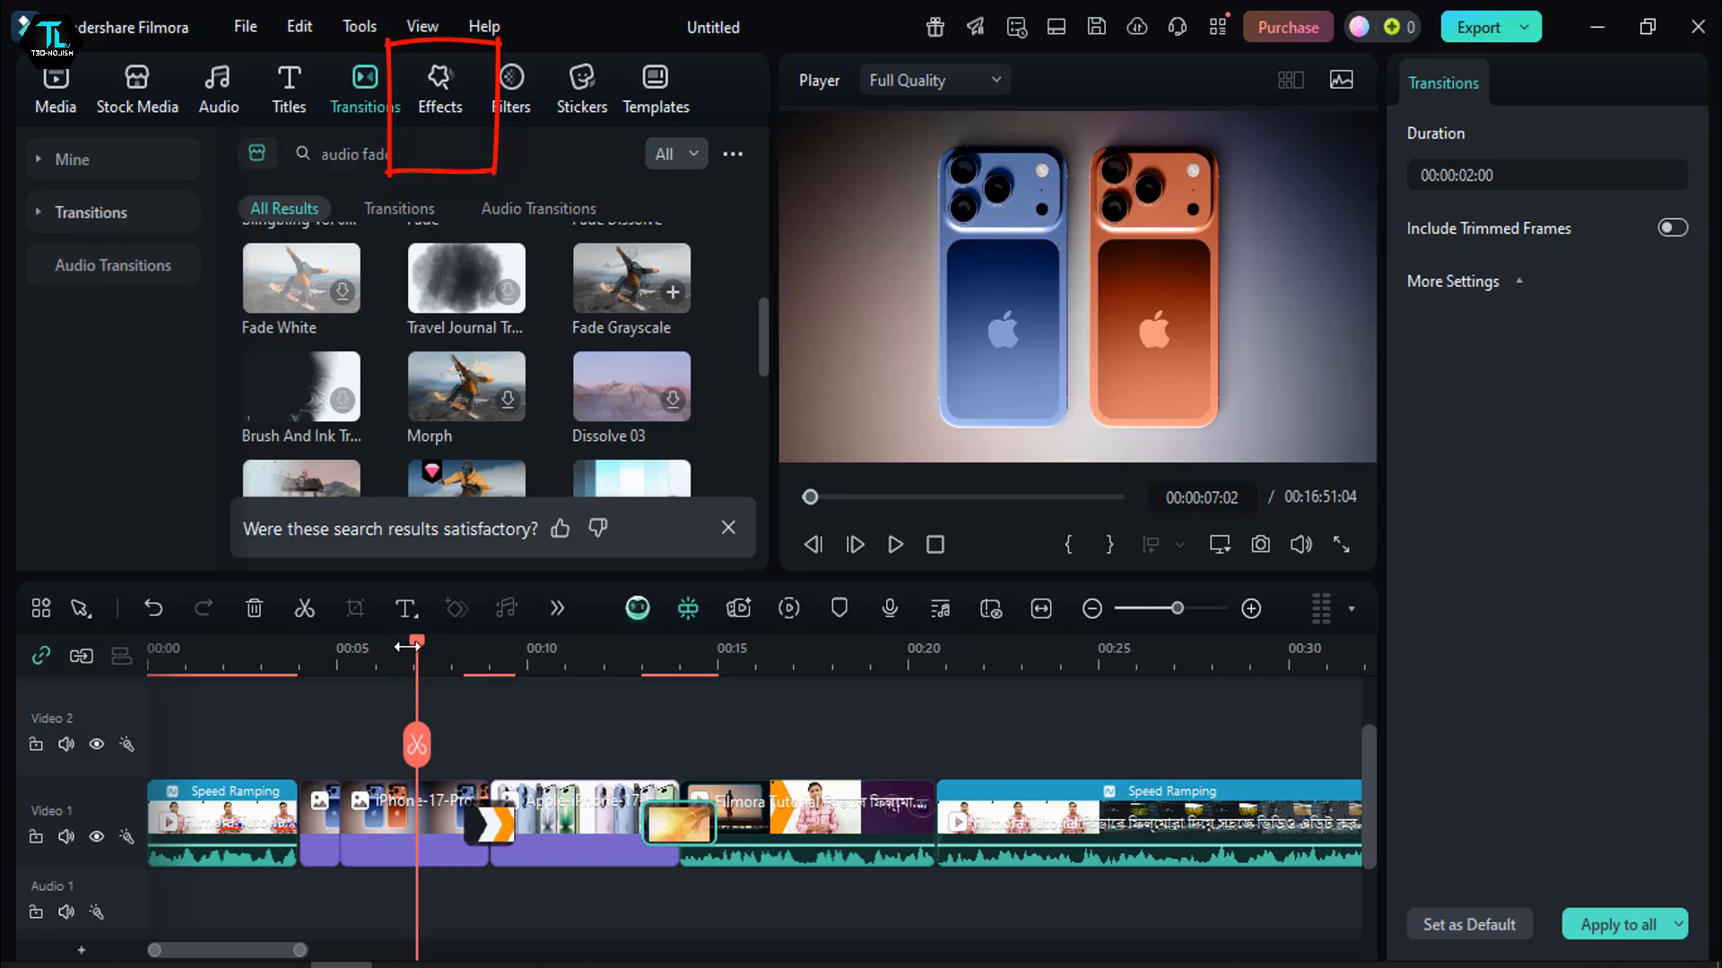
pyautogui.moveTo(407, 647); pyautogui.dragTo(842, 655)
pyautogui.click(726, 821)
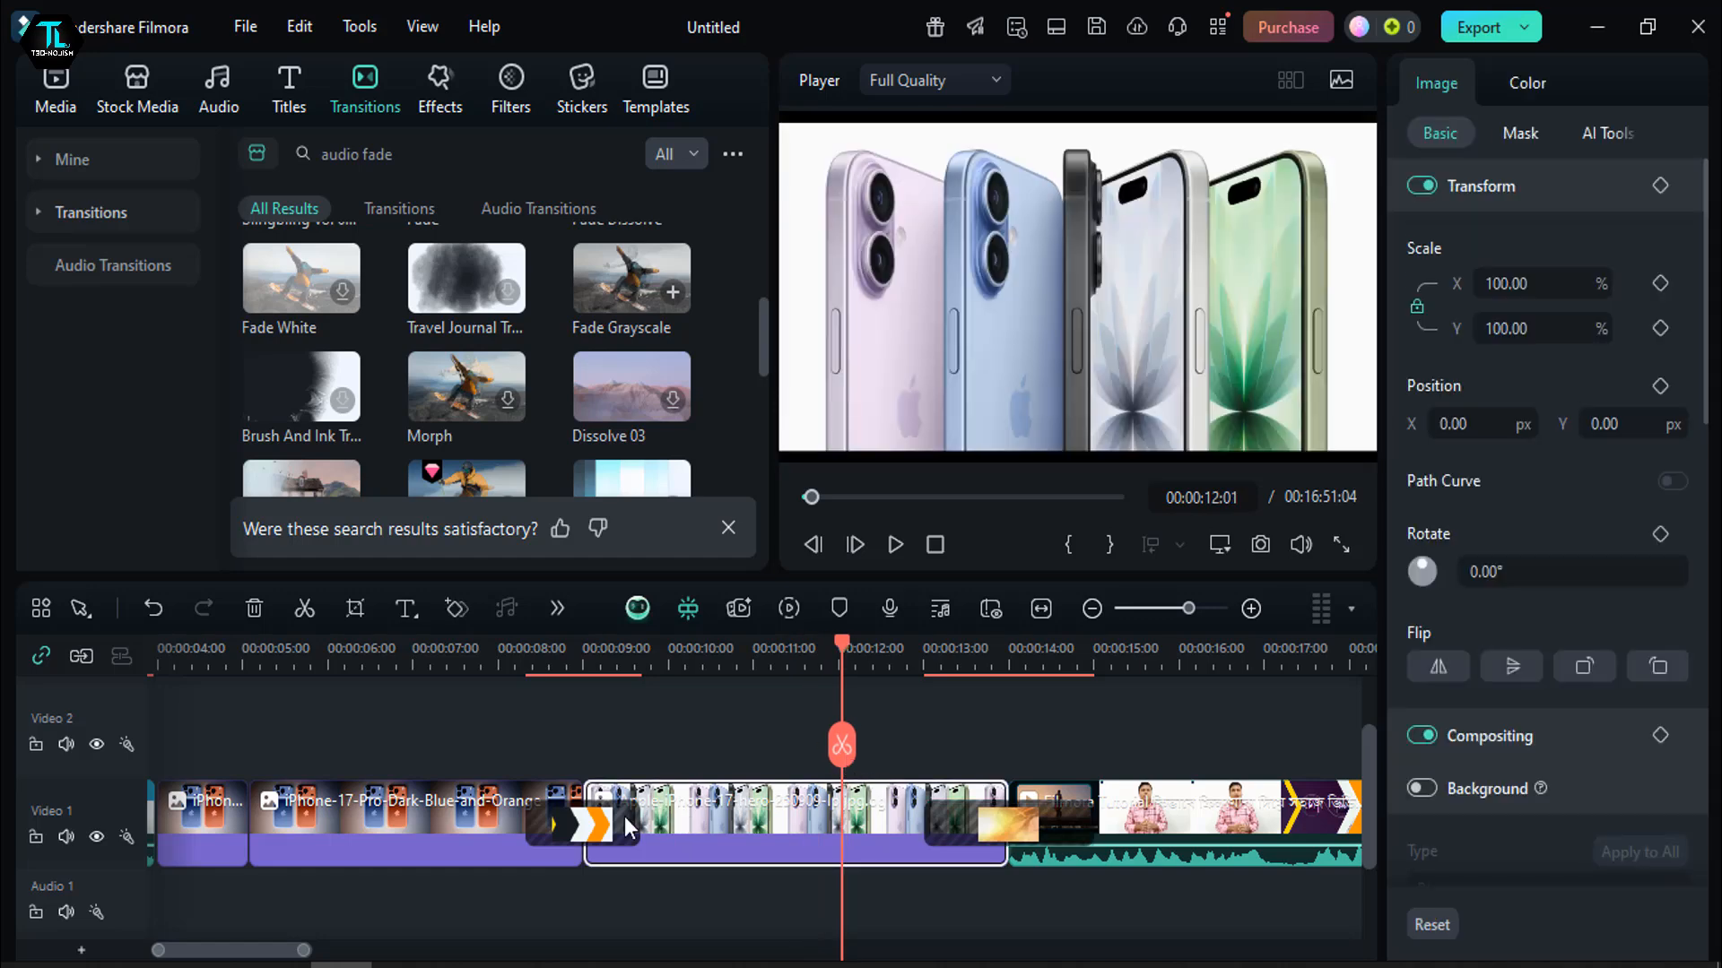
pyautogui.click(628, 825)
pyautogui.press('Delete')
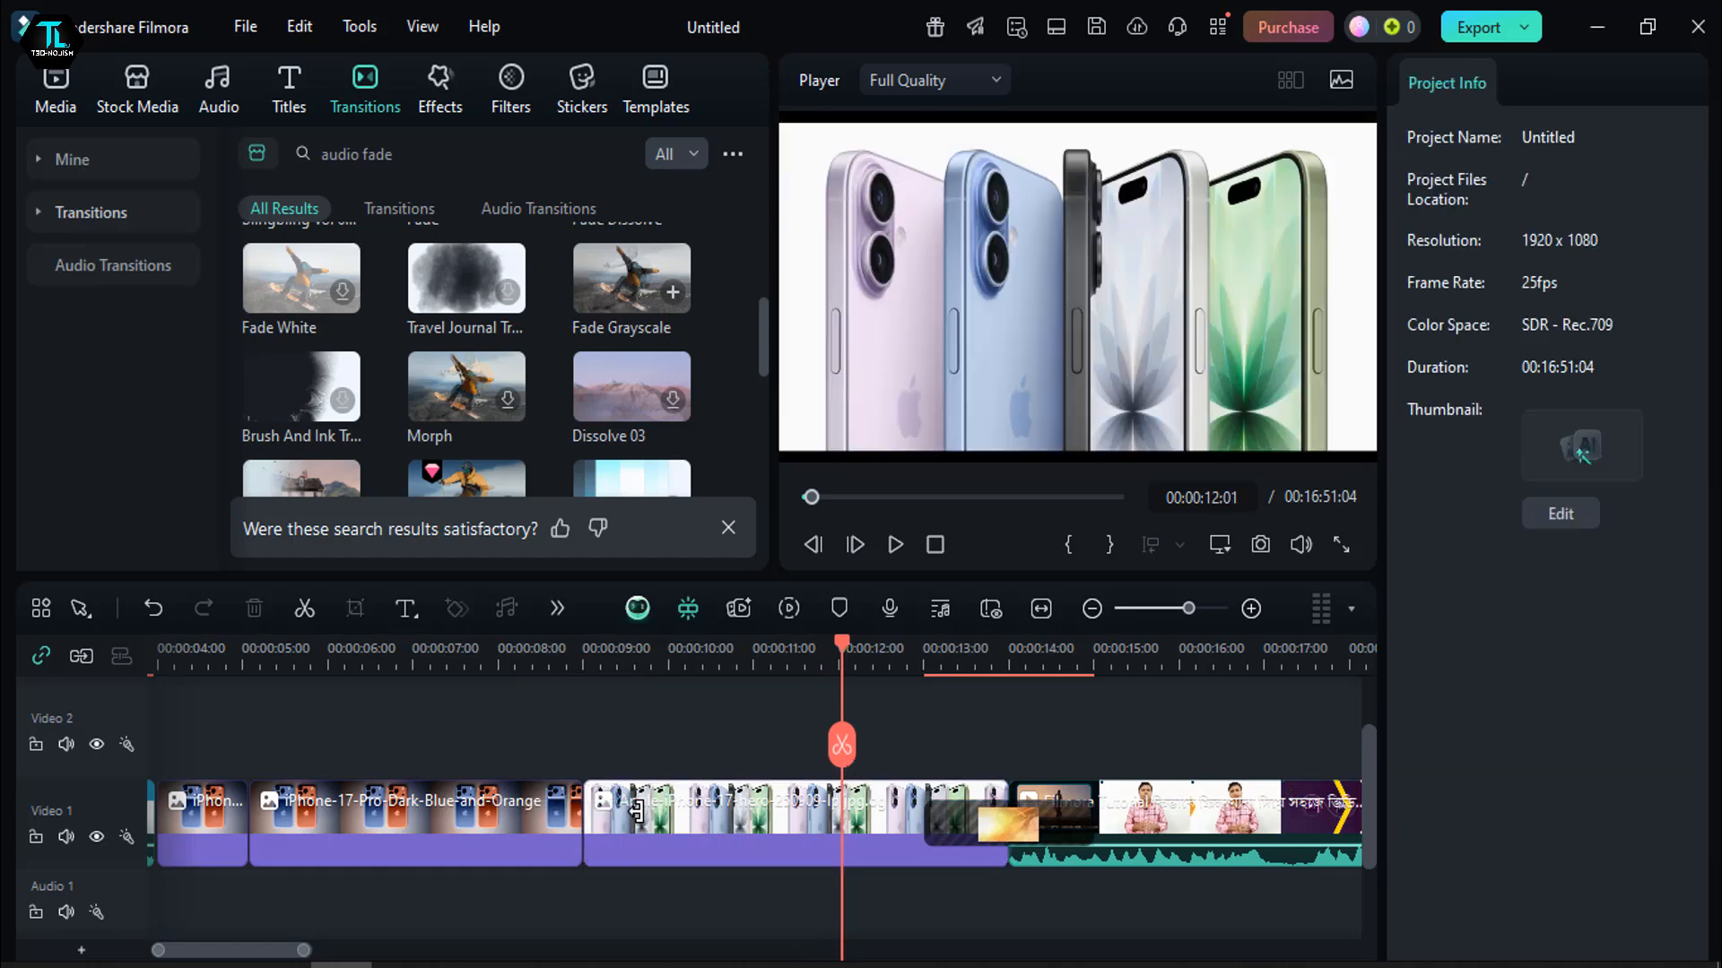
# - Apply the RGB Stroke video effect to the Apple-iPhone-17-hero image clip and play it from 00:00:09:01 to 00:00:11:10
pyautogui.click(737, 848)
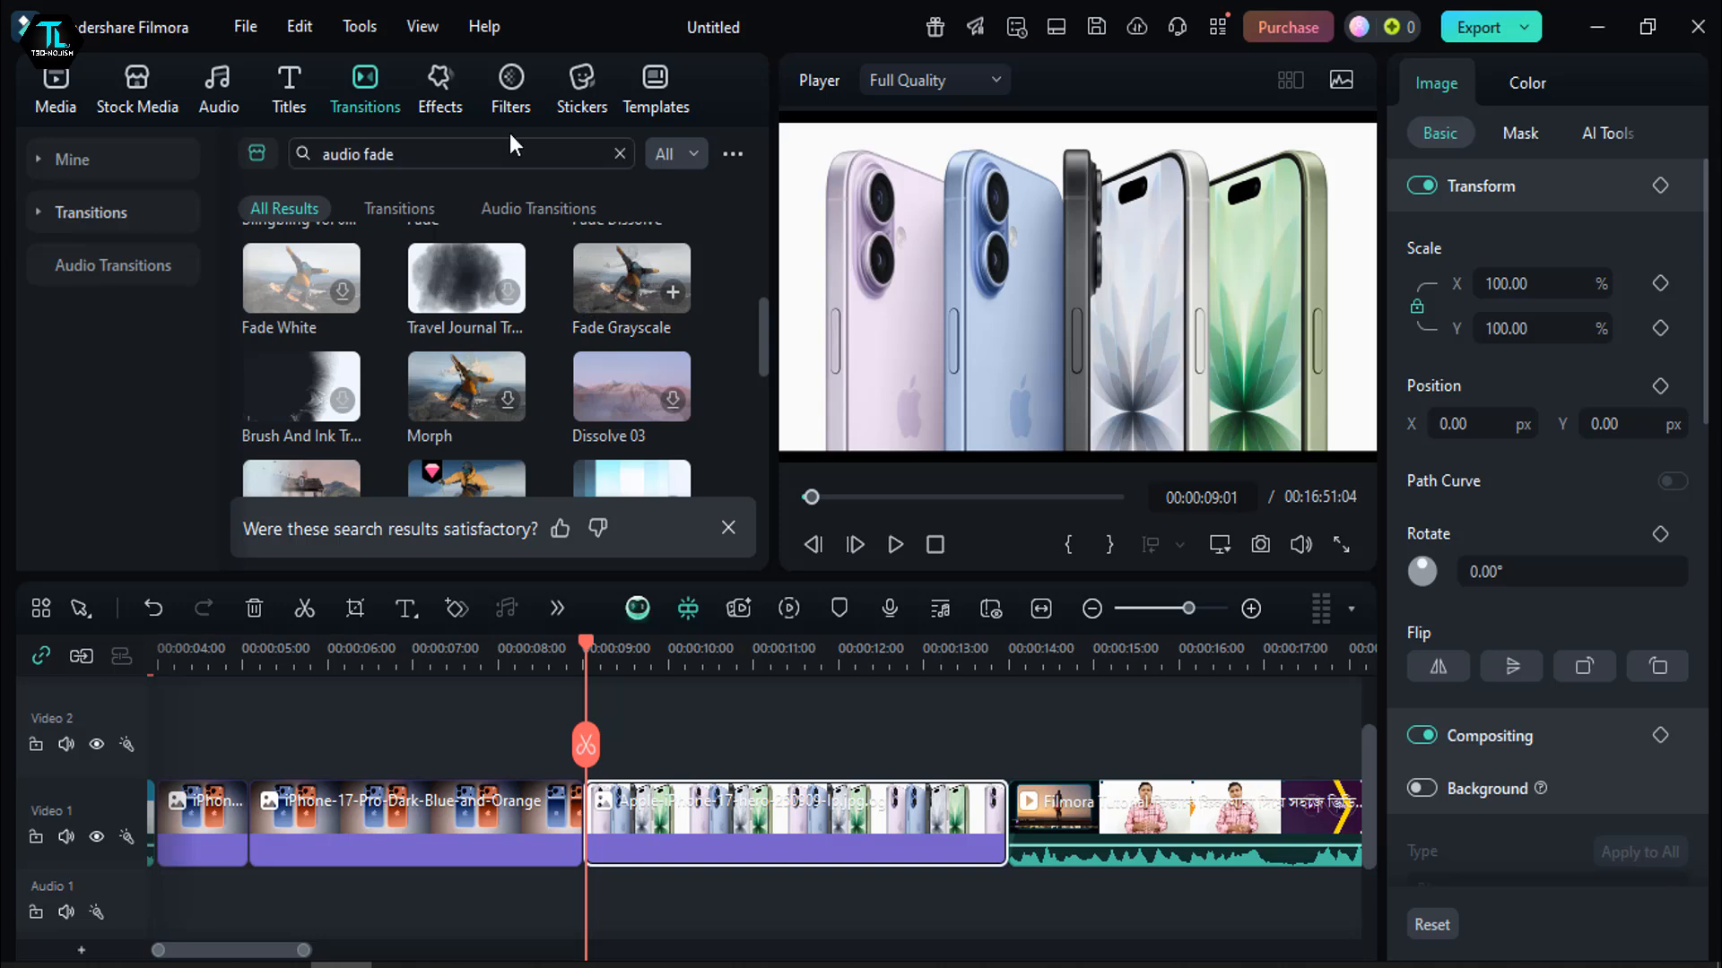
pyautogui.click(446, 77)
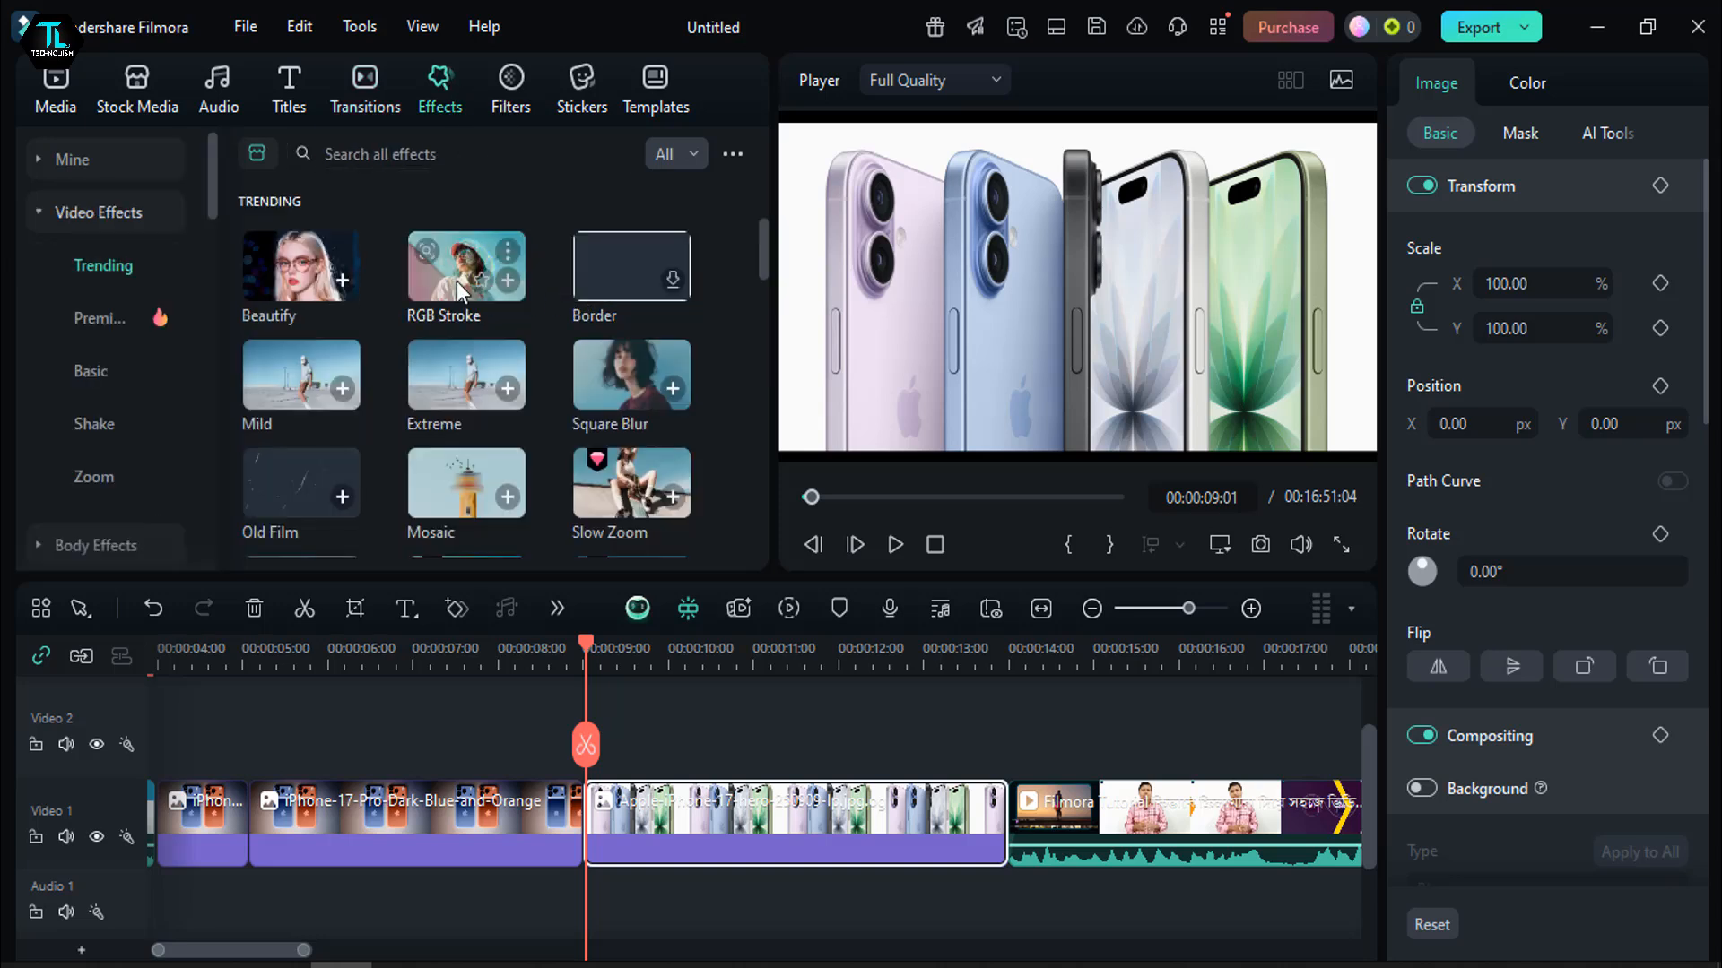
pyautogui.moveTo(459, 280)
pyautogui.mouseDown()
pyautogui.moveTo(578, 560)
pyautogui.moveTo(632, 820)
pyautogui.moveTo(615, 820)
pyautogui.mouseUp()
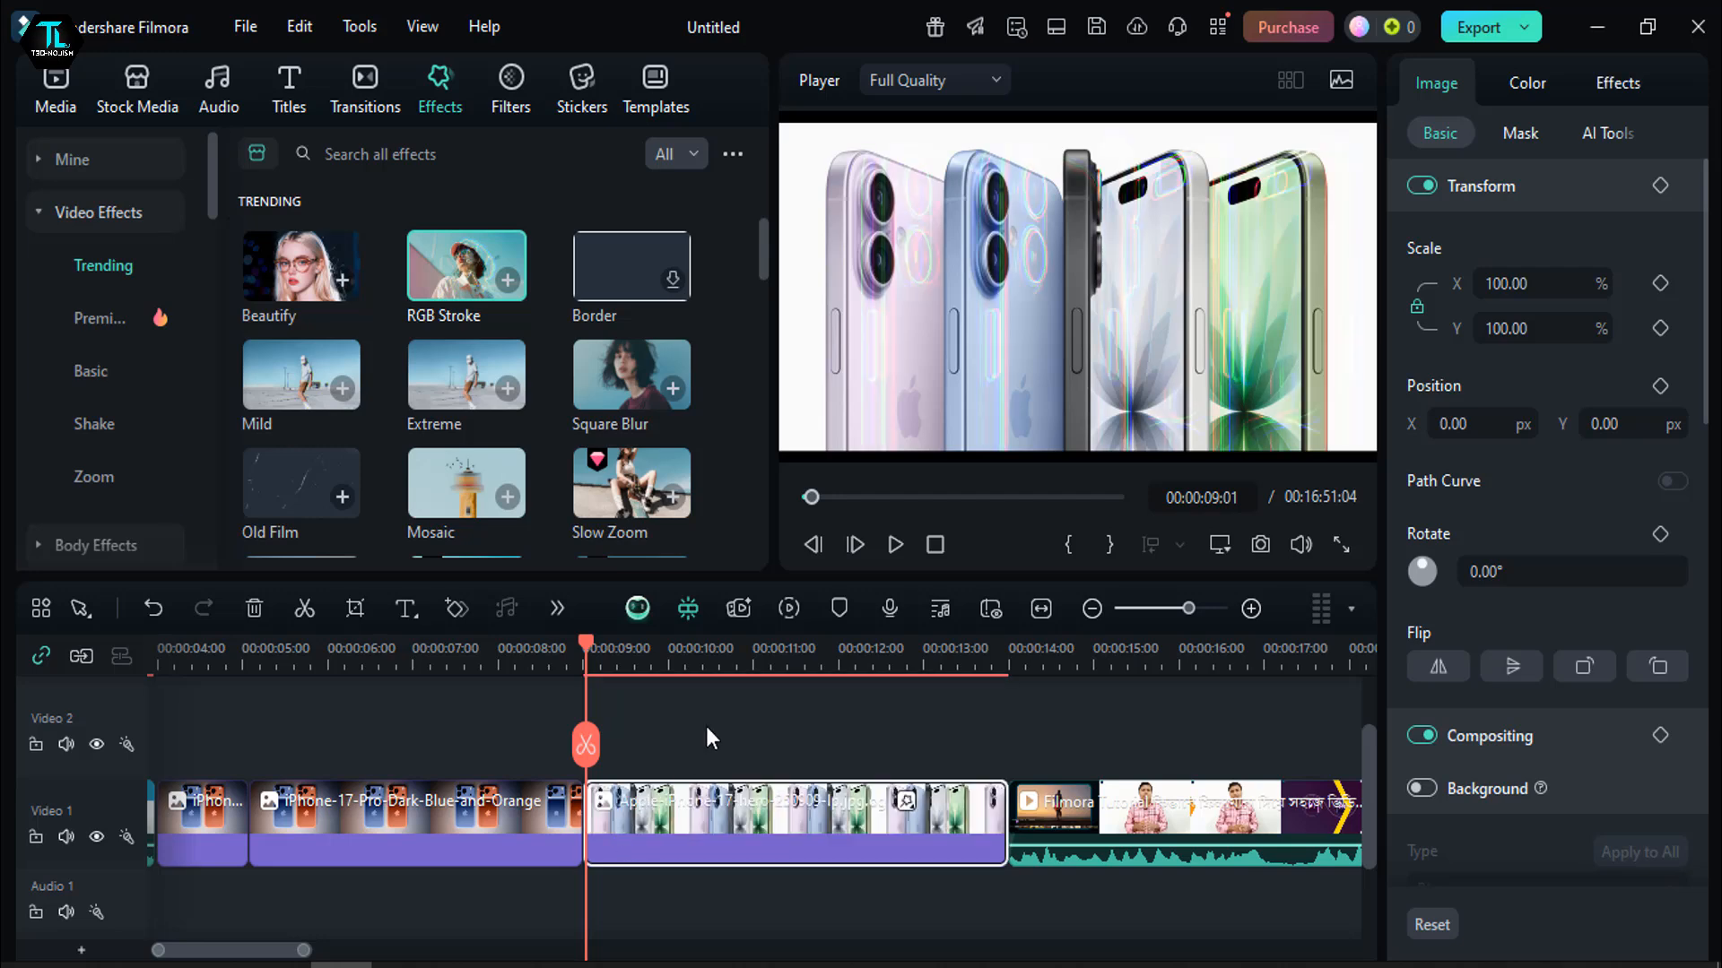
pyautogui.click(893, 549)
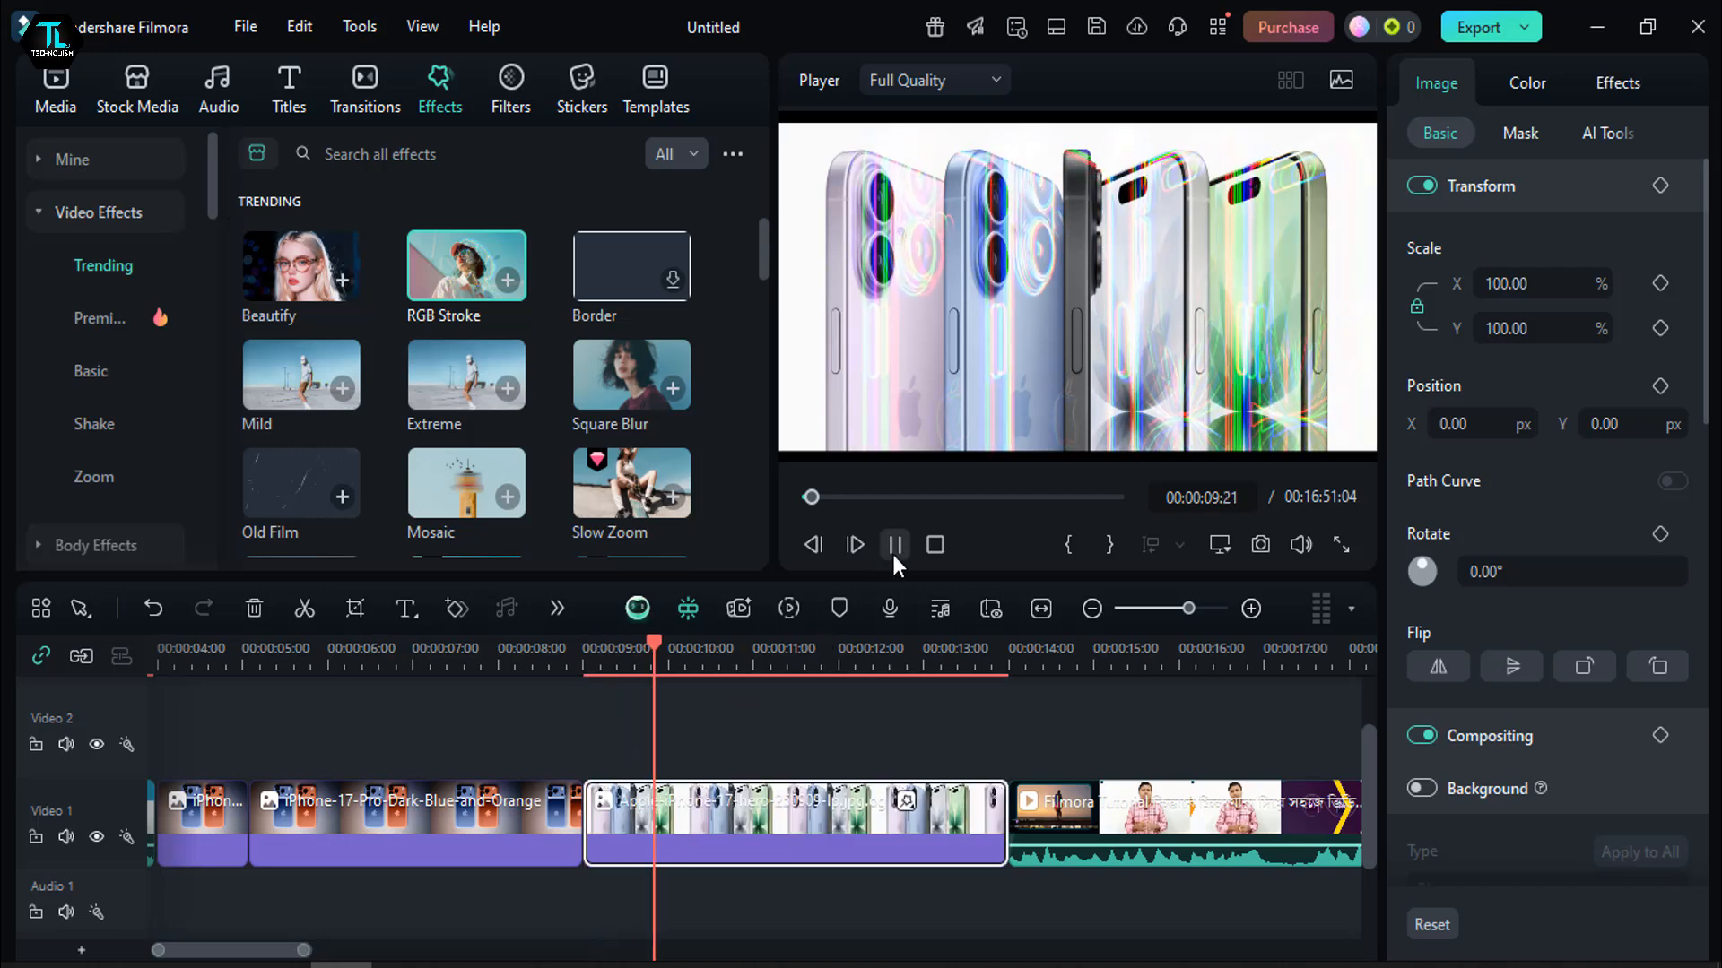
pyautogui.click(894, 546)
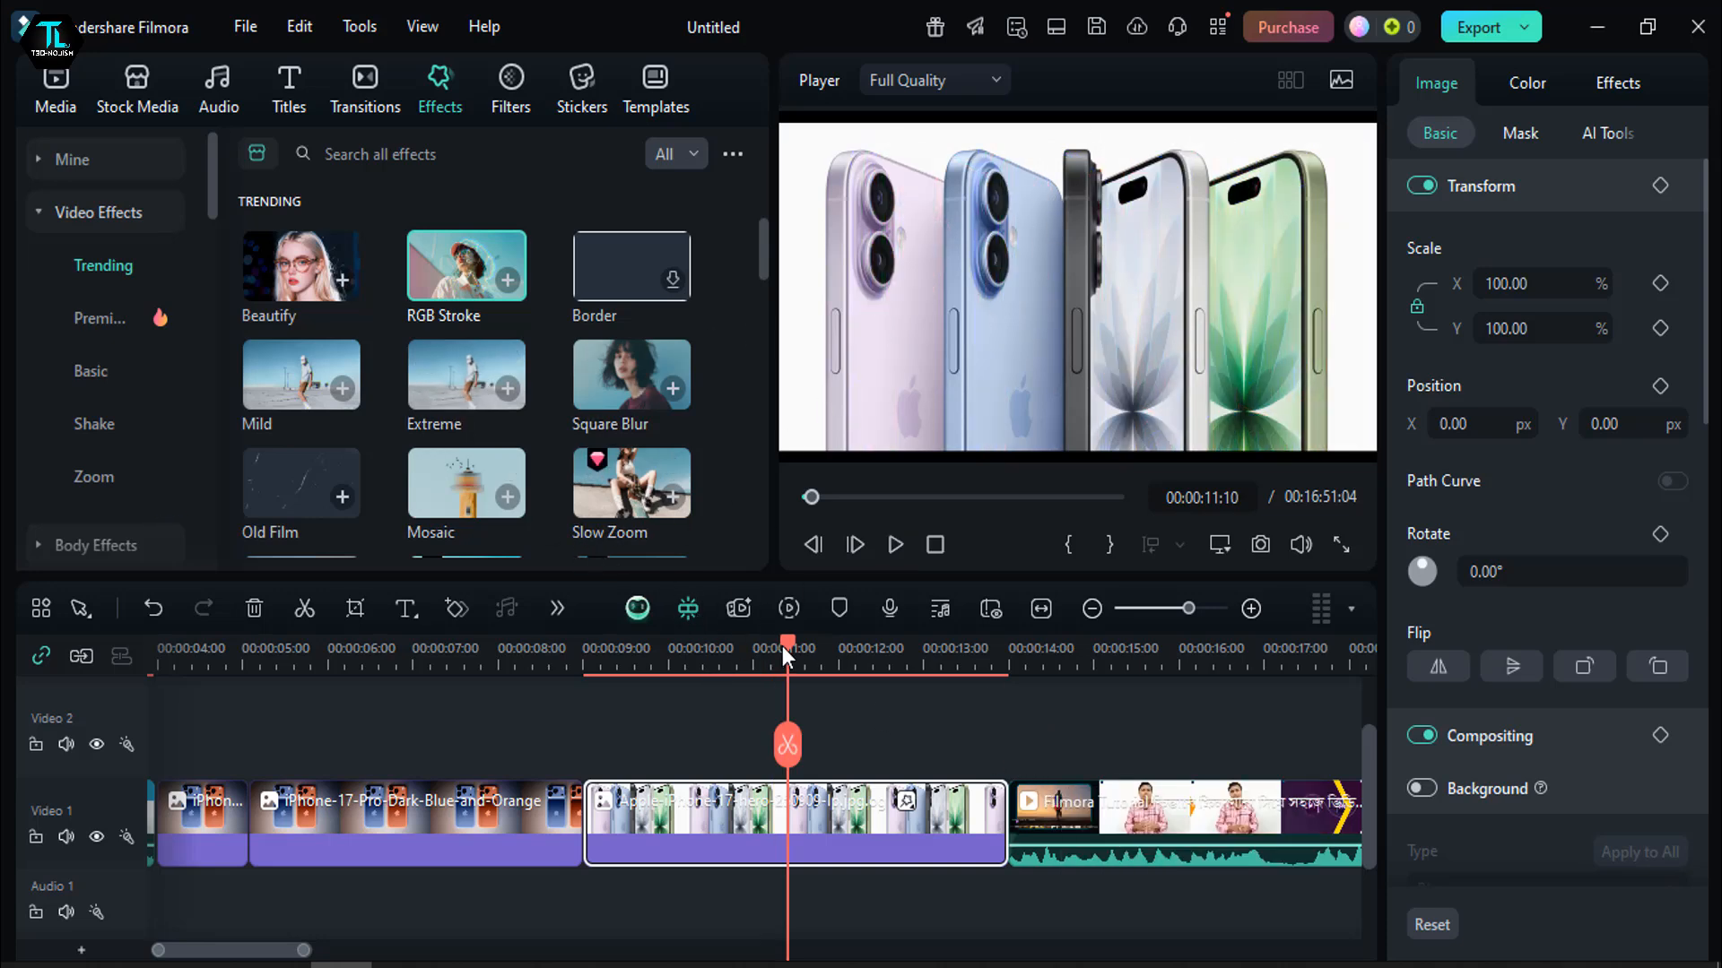
# - Browse the trending video effects and replay the Apple-iPhone-17-hero image clip from 00:00:09:00 to 00:00:09:20
pyautogui.moveTo(782, 646); pyautogui.dragTo(439, 722)
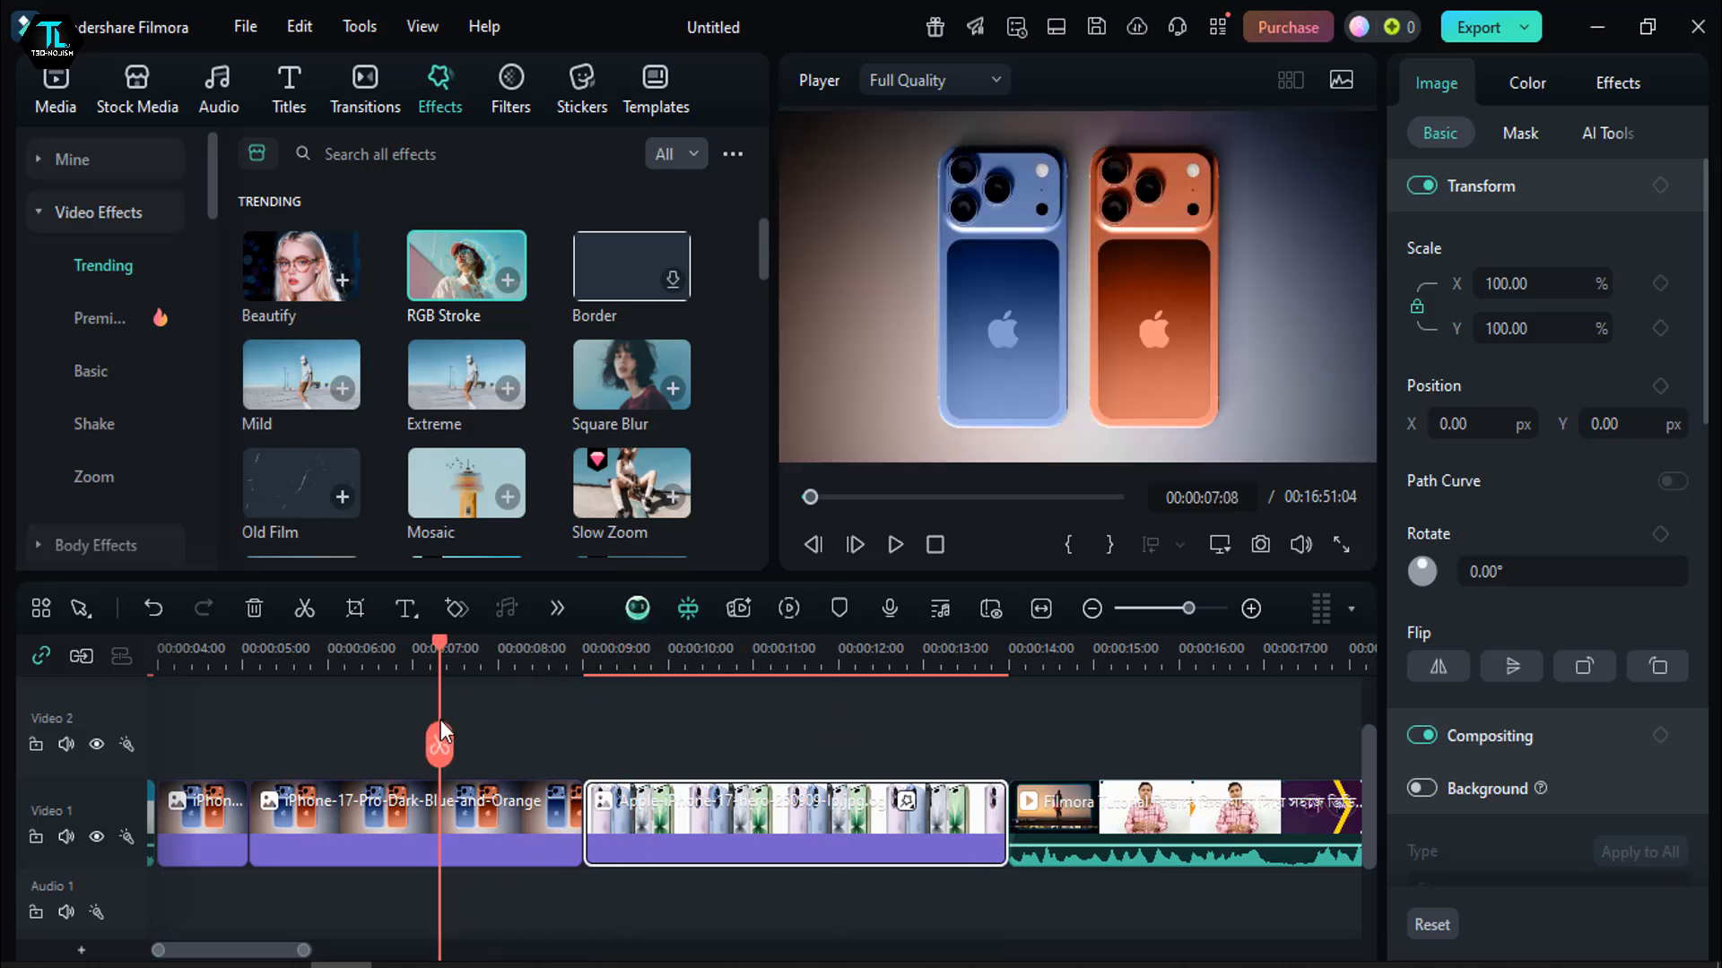
pyautogui.scroll(-3, 531, 396)
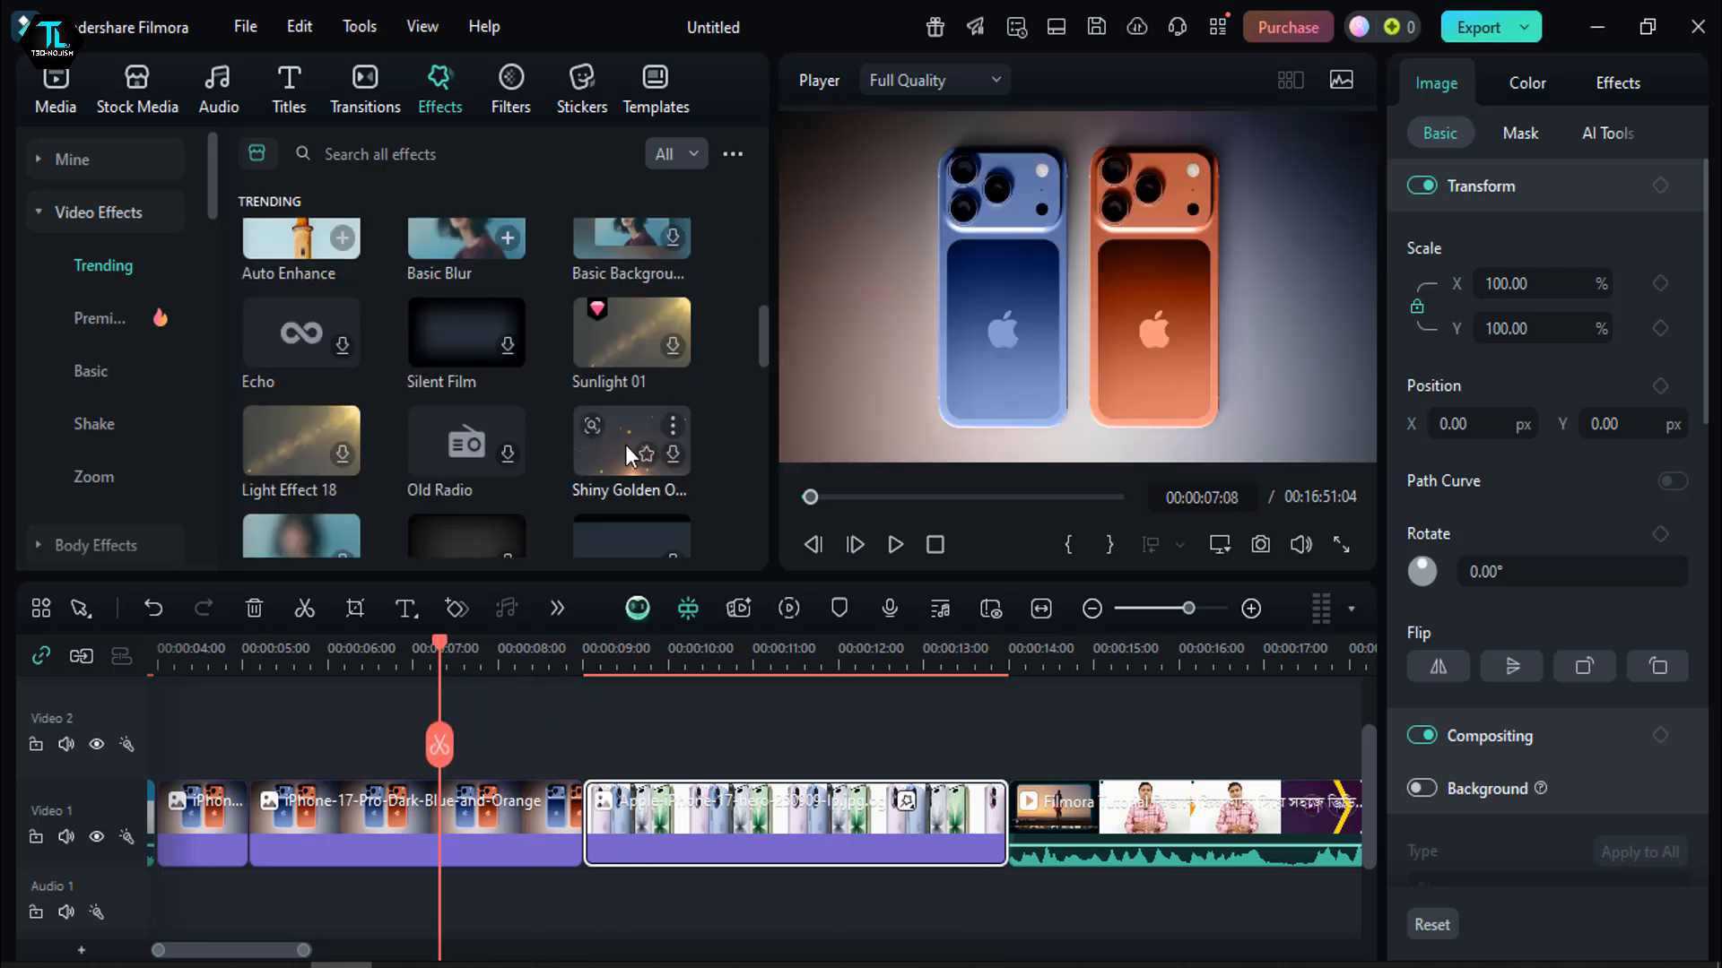
pyautogui.scroll(-3, 502, 464)
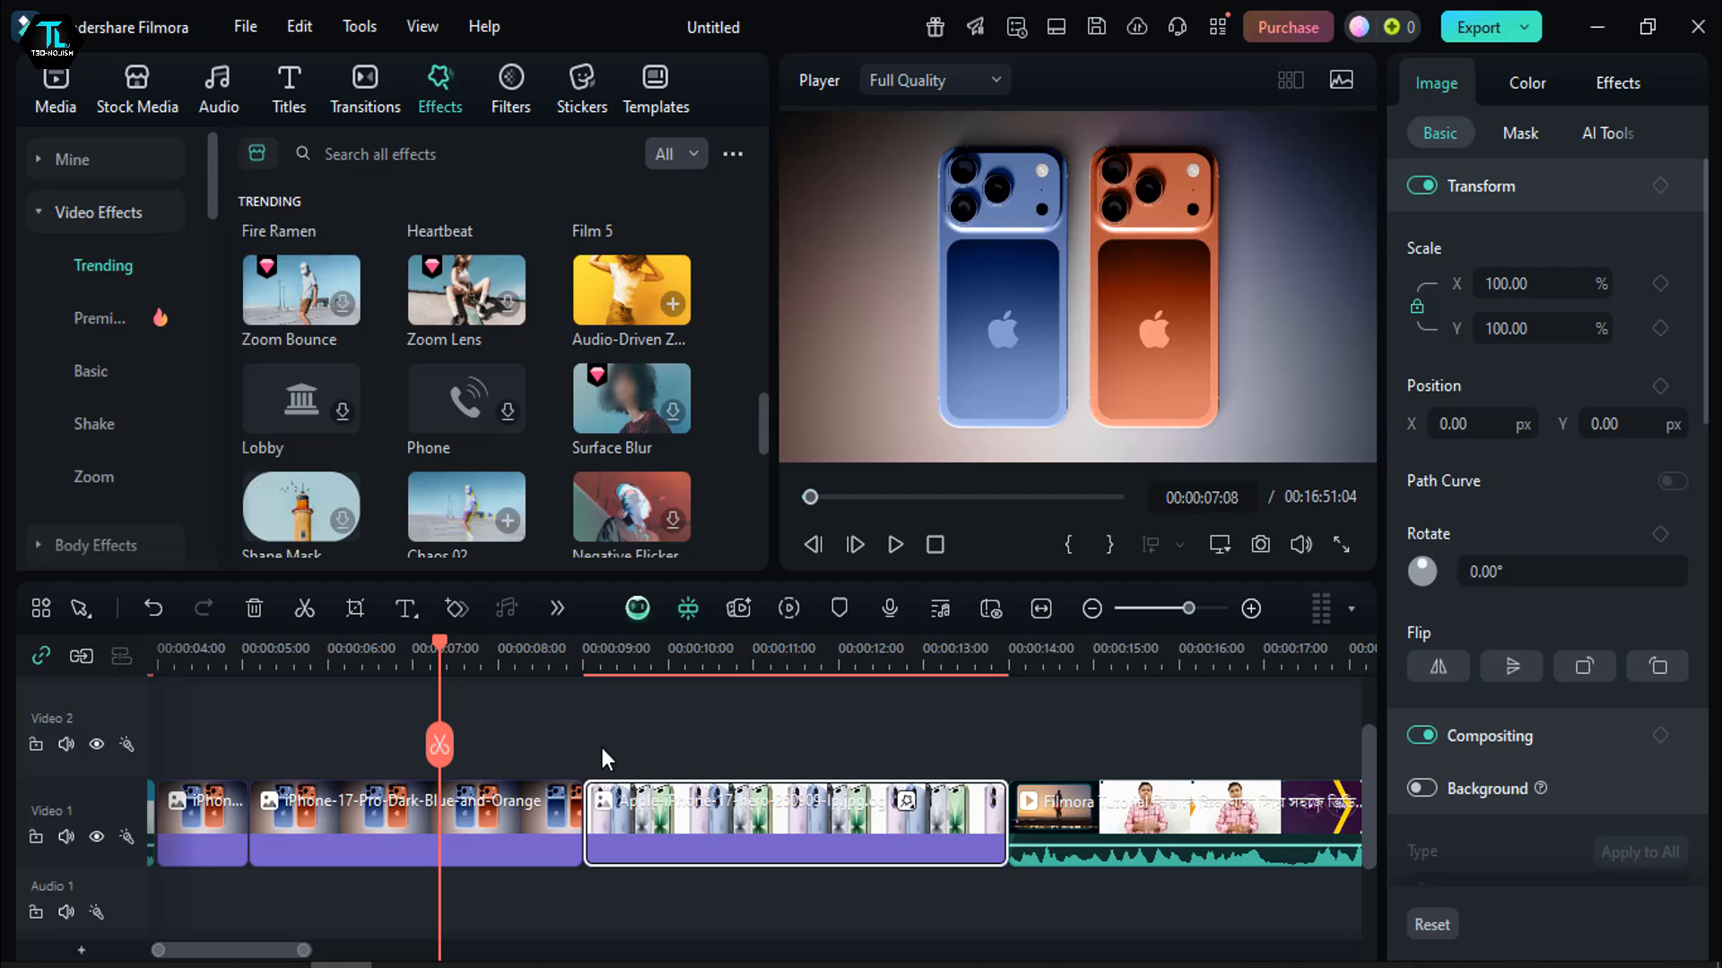
pyautogui.doubleClick(643, 818)
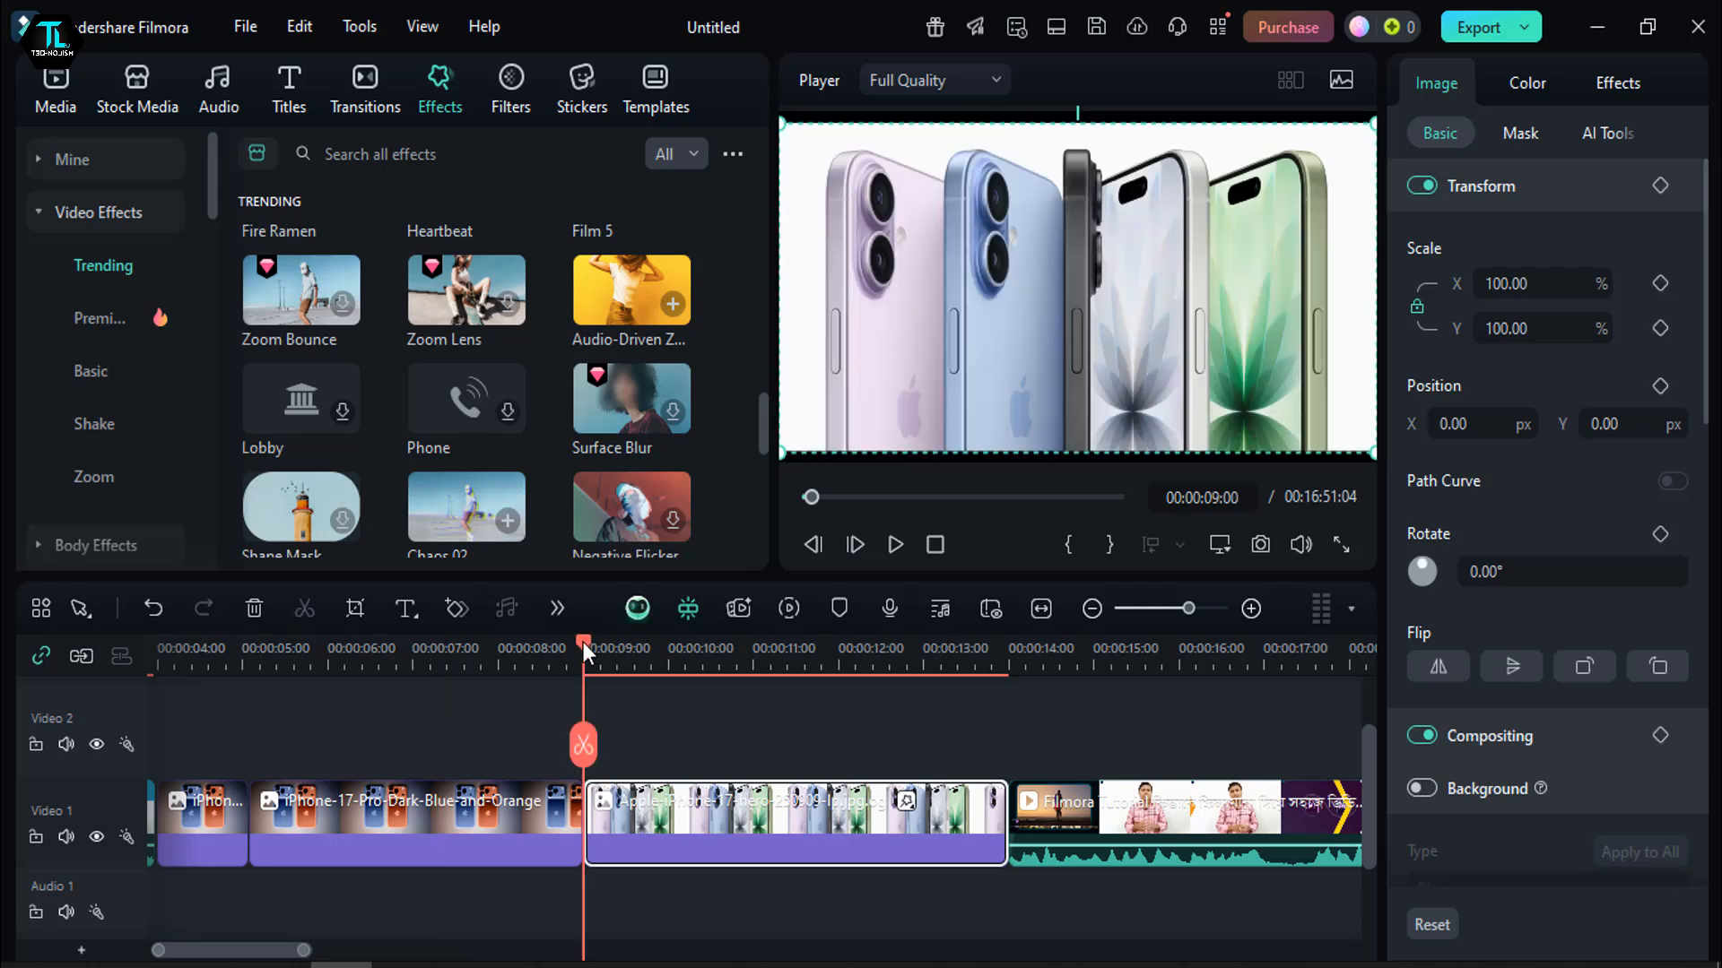
pyautogui.press('space')
# - Try the RGB Stroke effect at 59% opacity and speed 68 with a higher Position Y
pyautogui.click(1610, 79)
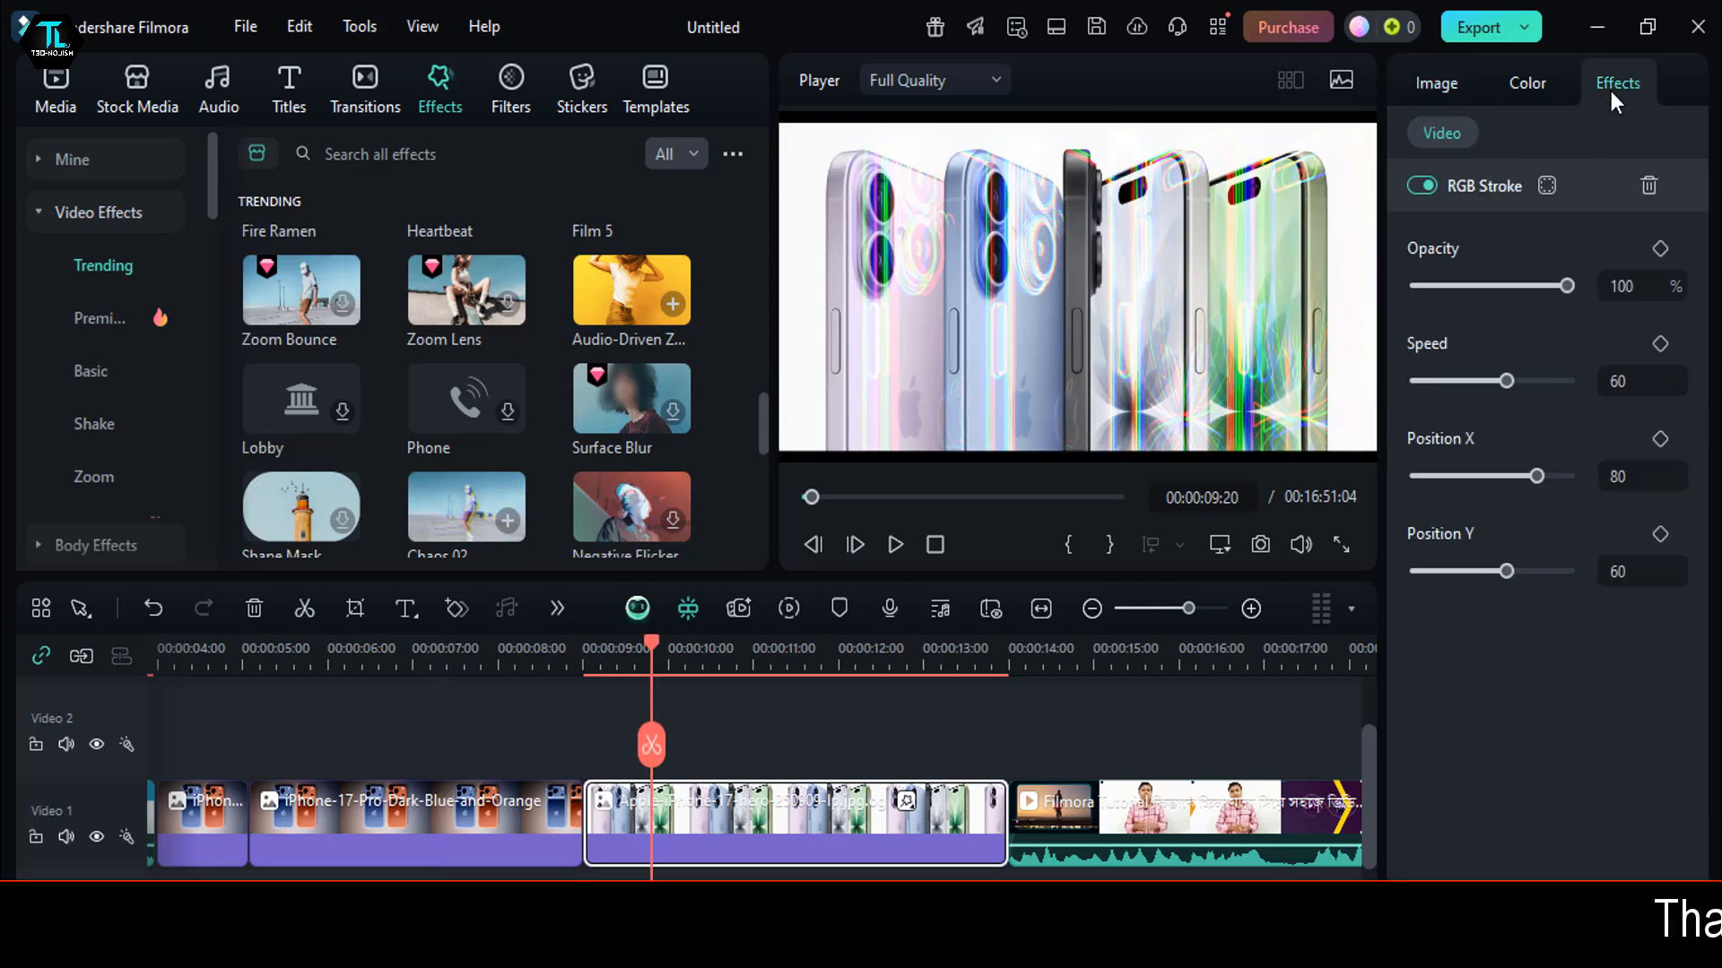
pyautogui.moveTo(1568, 285); pyautogui.dragTo(1505, 289)
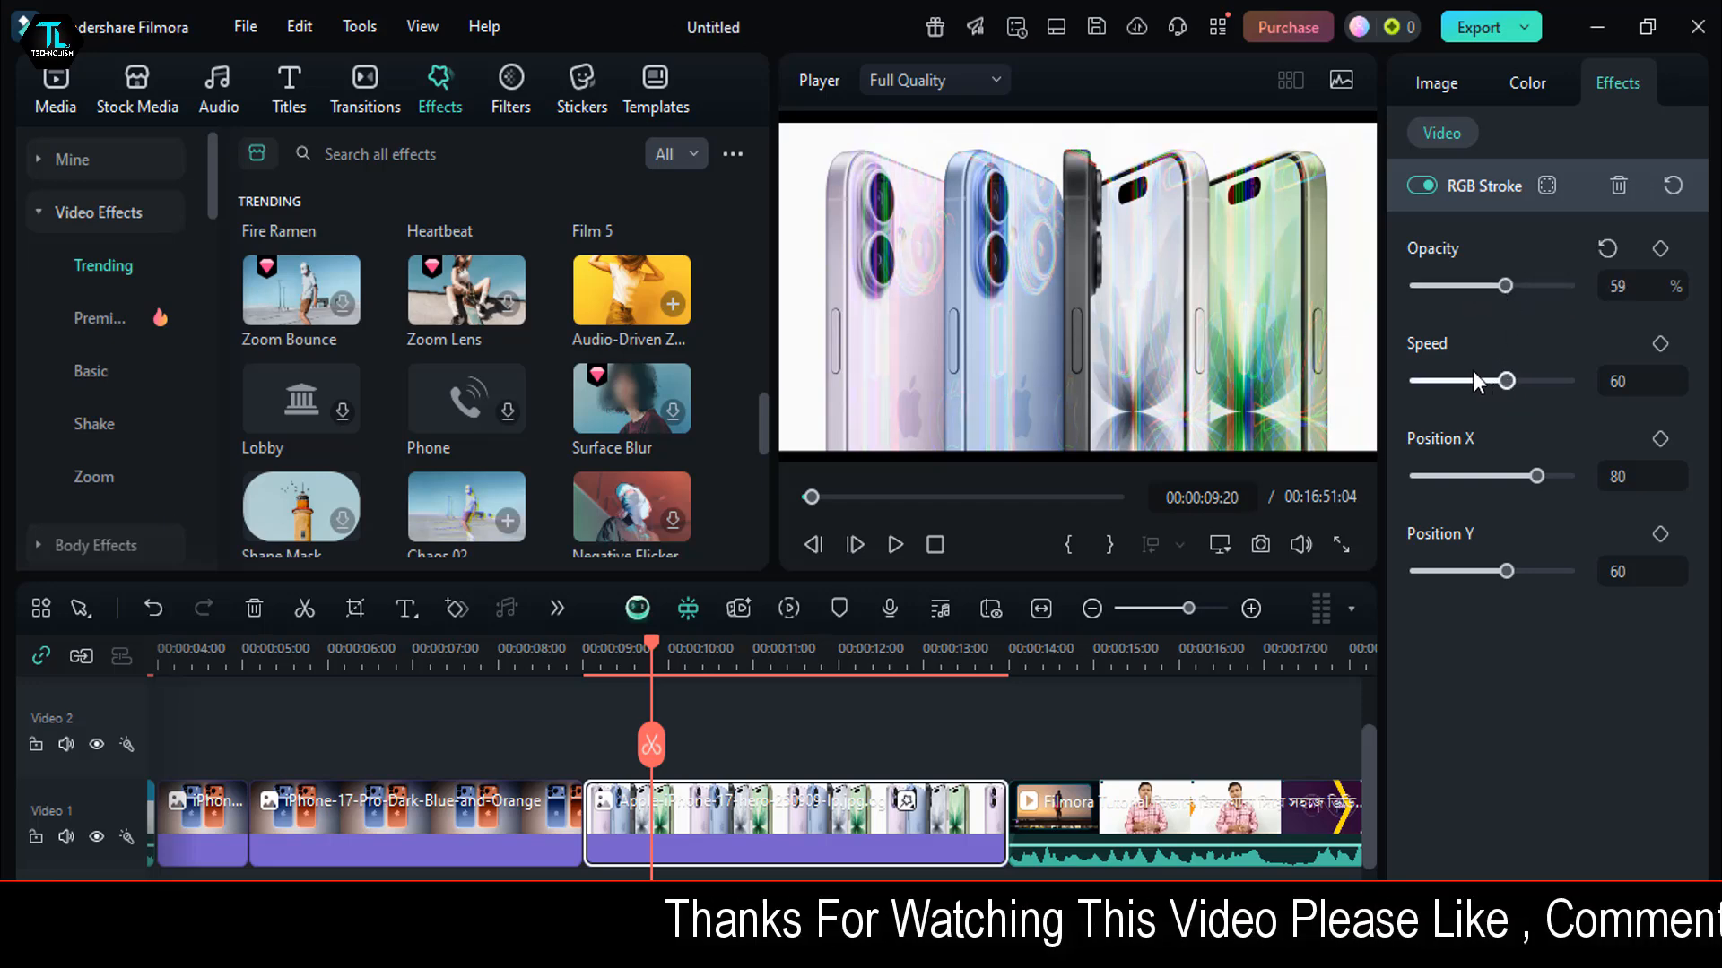
pyautogui.moveTo(1506, 382)
pyautogui.mouseDown()
pyautogui.moveTo(1534, 384)
pyautogui.moveTo(1480, 381)
pyautogui.moveTo(1524, 383)
pyautogui.mouseUp()
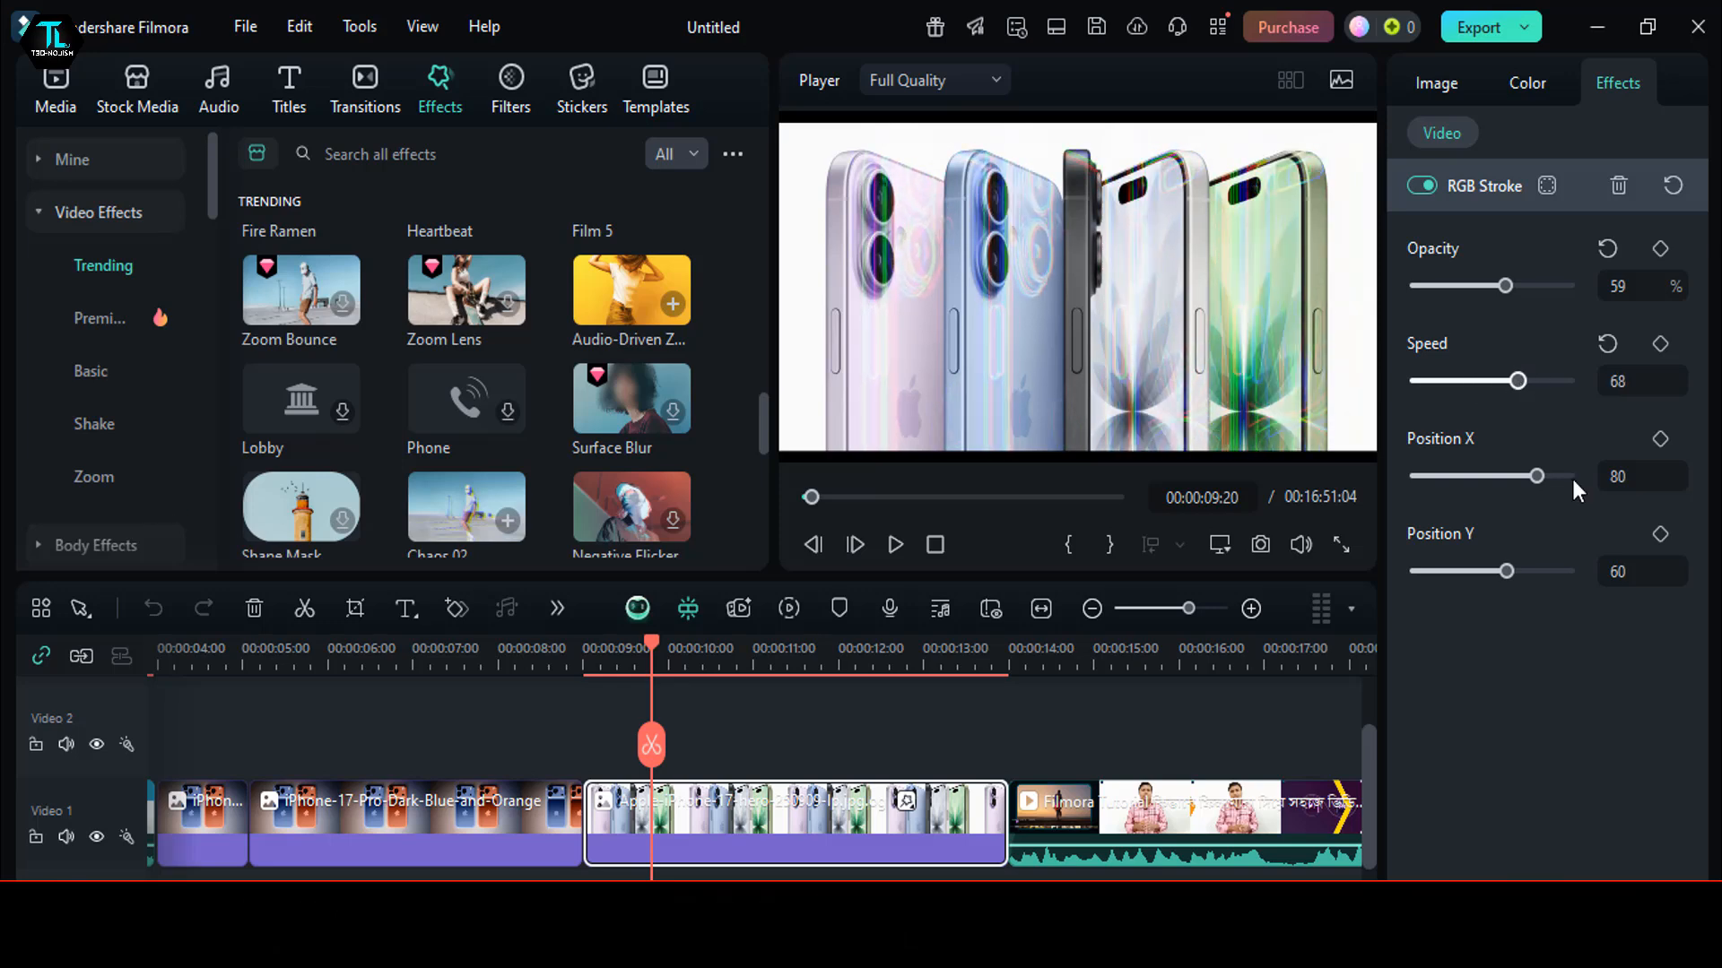
pyautogui.moveTo(1506, 571)
pyautogui.mouseDown()
pyautogui.moveTo(1471, 574)
pyautogui.moveTo(1523, 571)
pyautogui.mouseUp()
# - Reset the RGB Stroke effect's Position Y, speed and opacity to their default values
pyautogui.click(1607, 536)
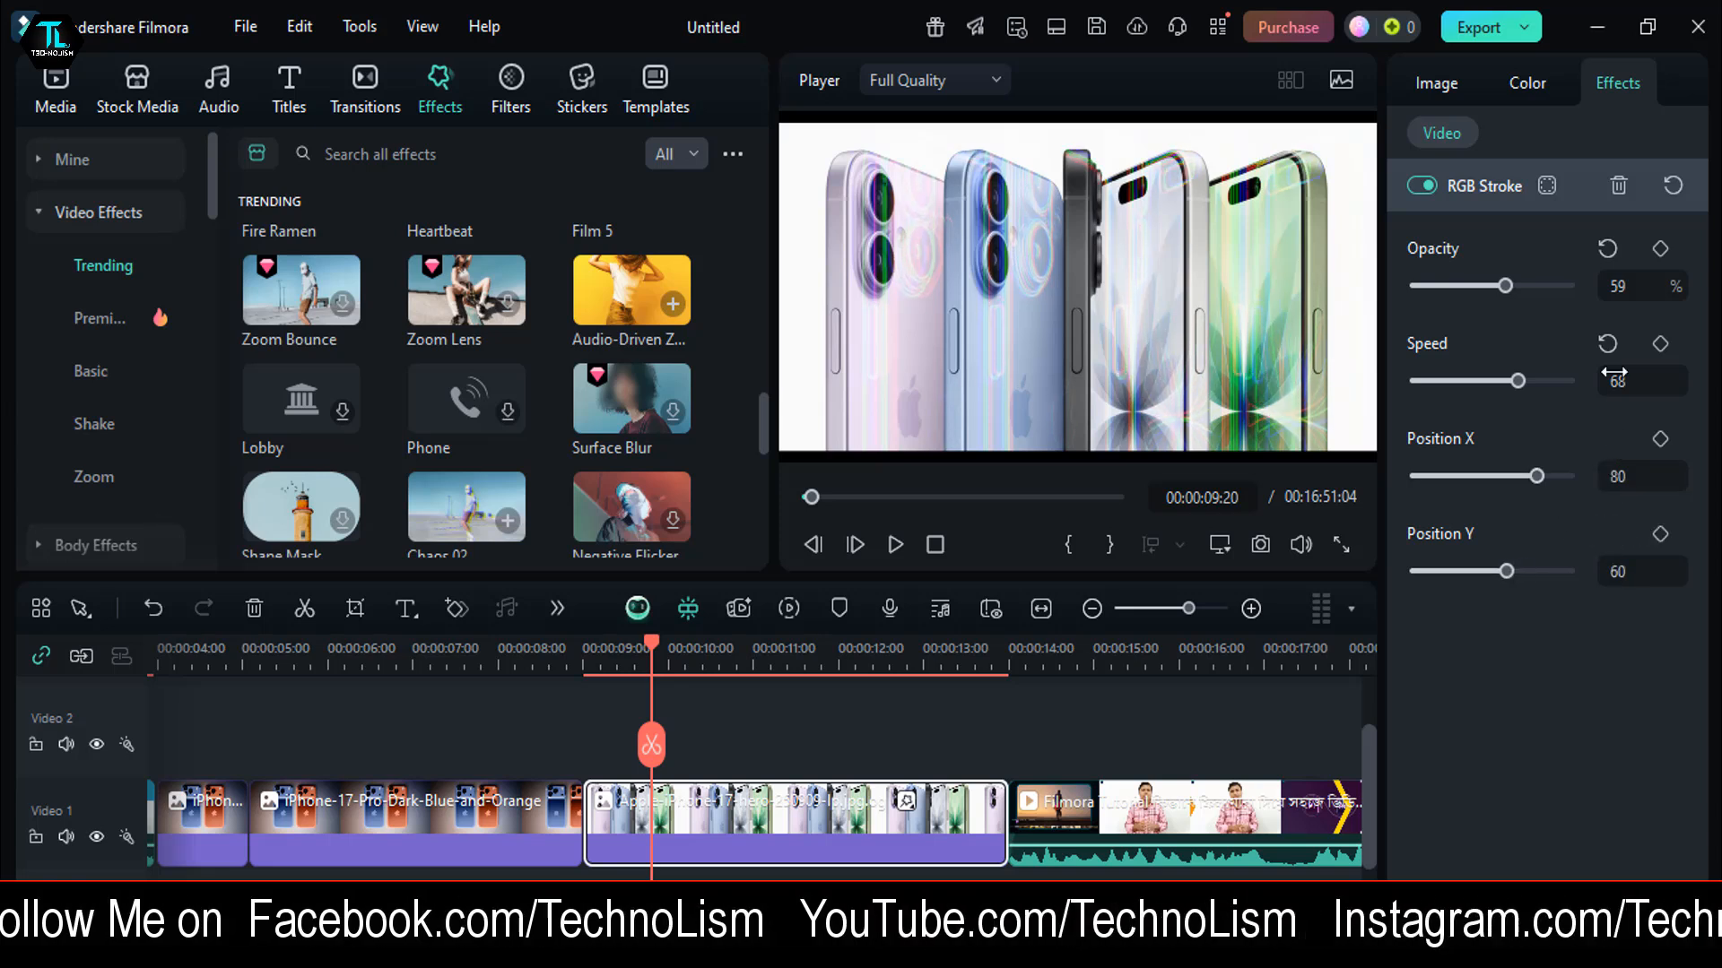
pyautogui.click(1607, 344)
pyautogui.click(1607, 249)
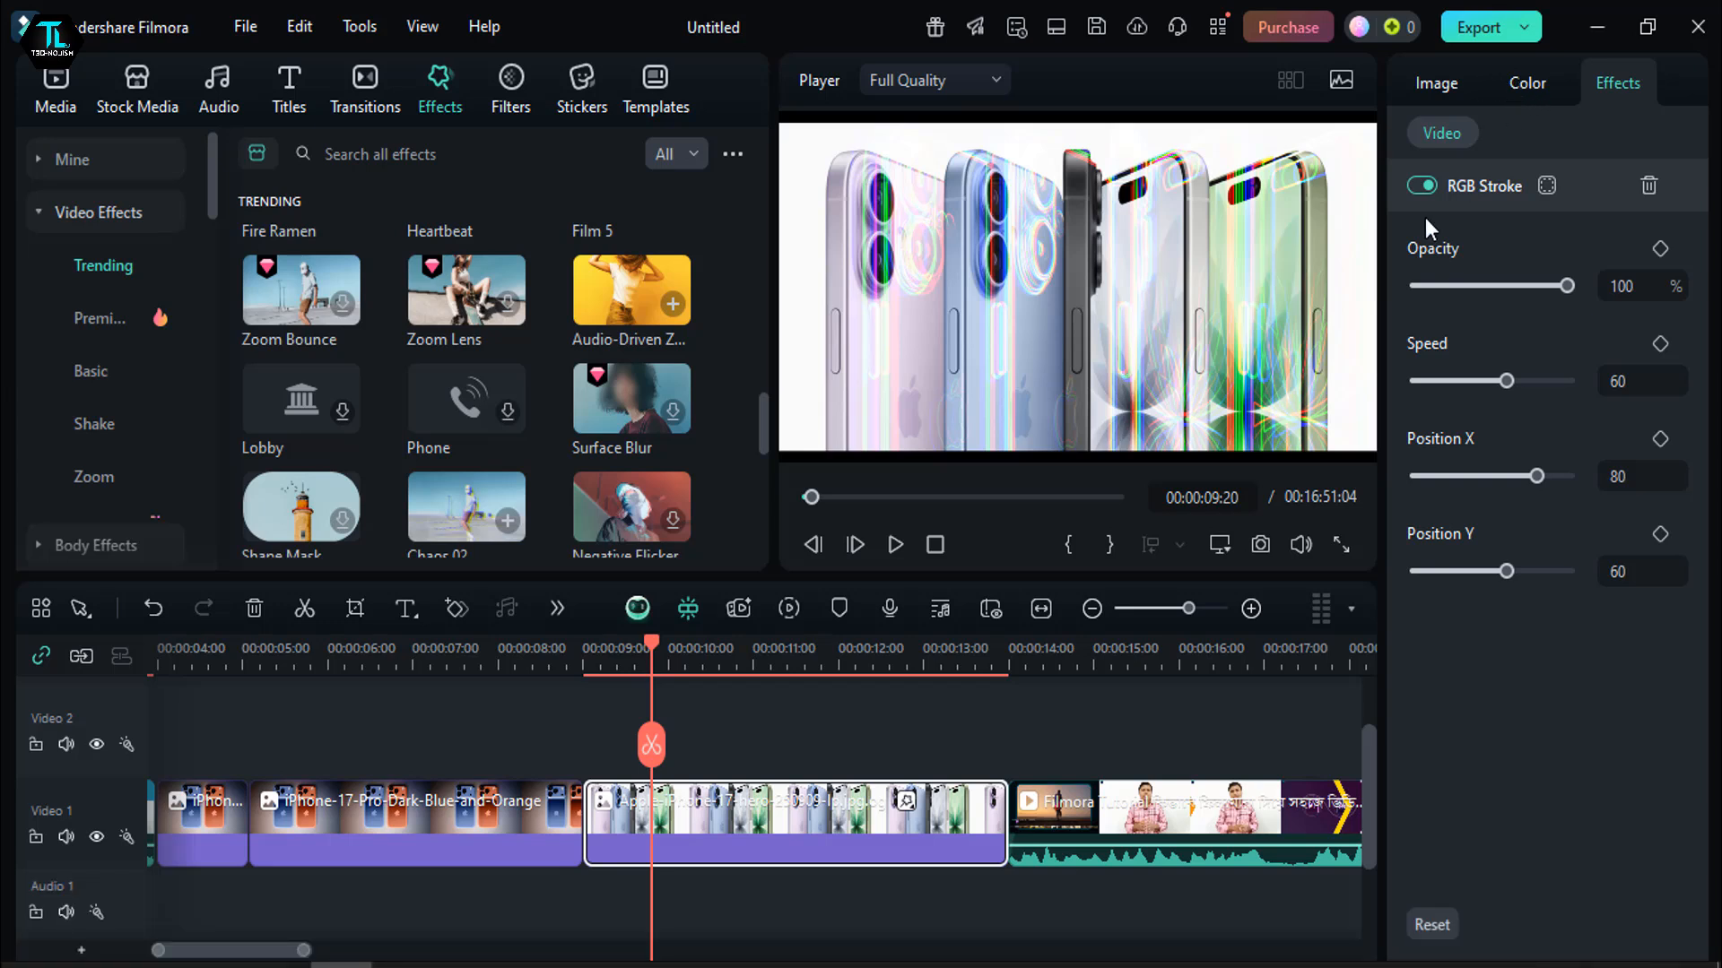
# - In the Apple-iPhone-17-hero image clip's basic colour settings, set the temperature to 11
pyautogui.click(1519, 82)
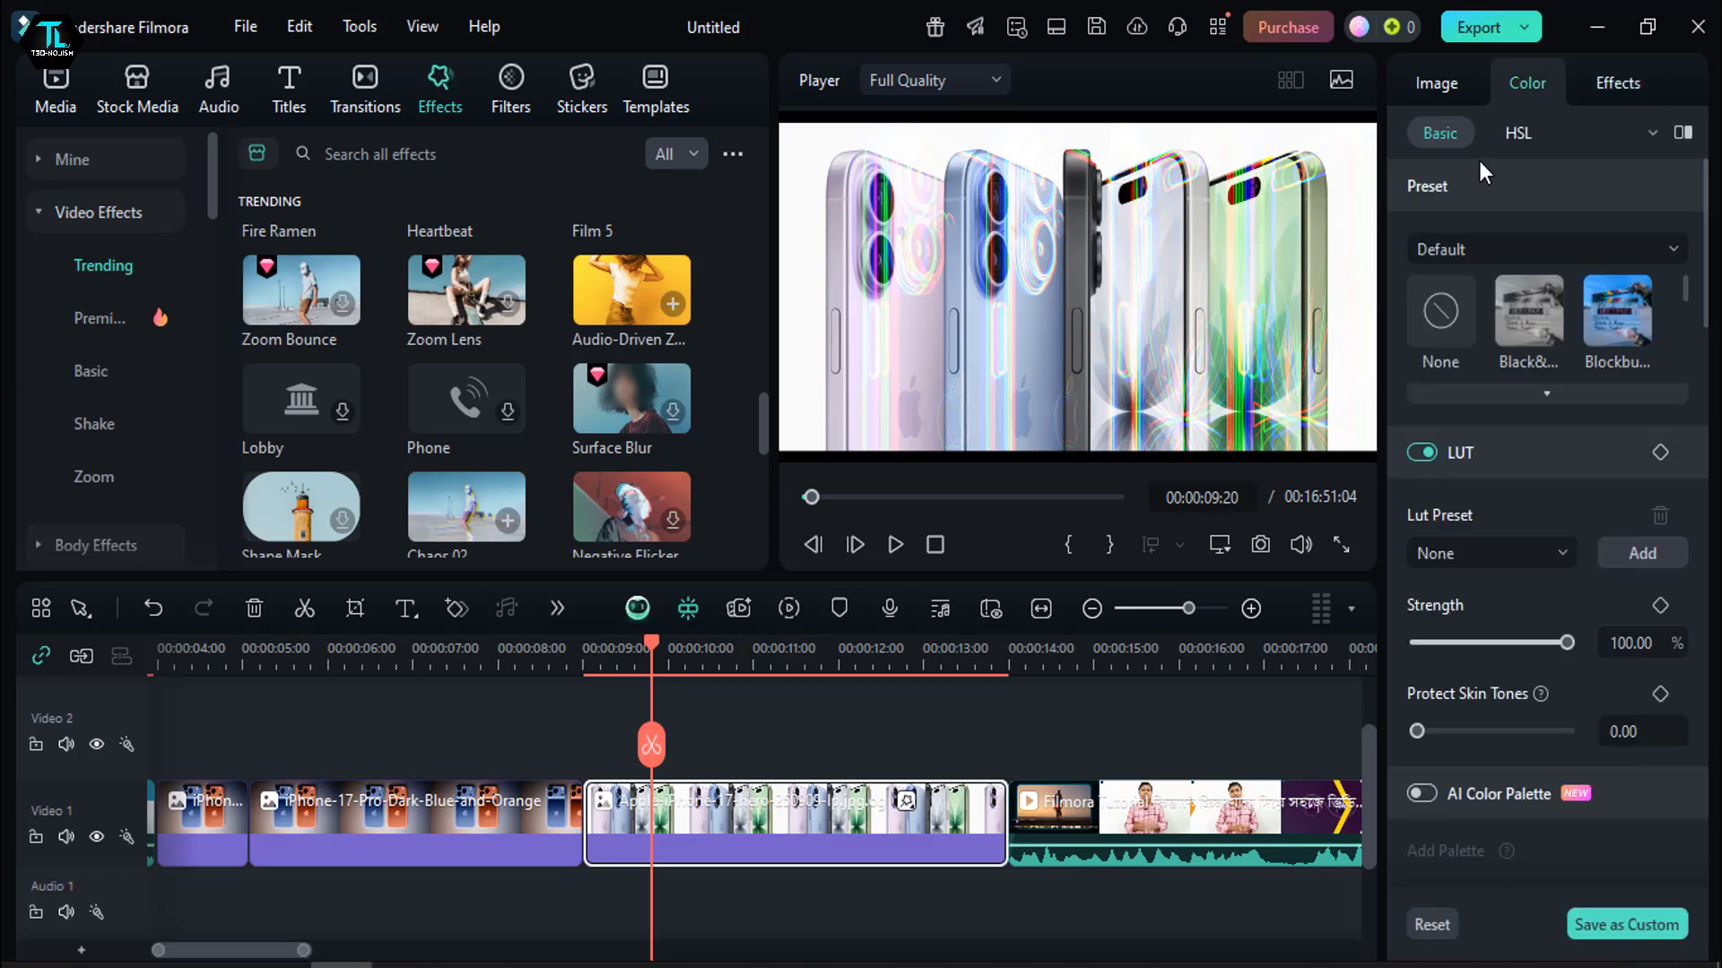
pyautogui.scroll(-6, 1524, 538)
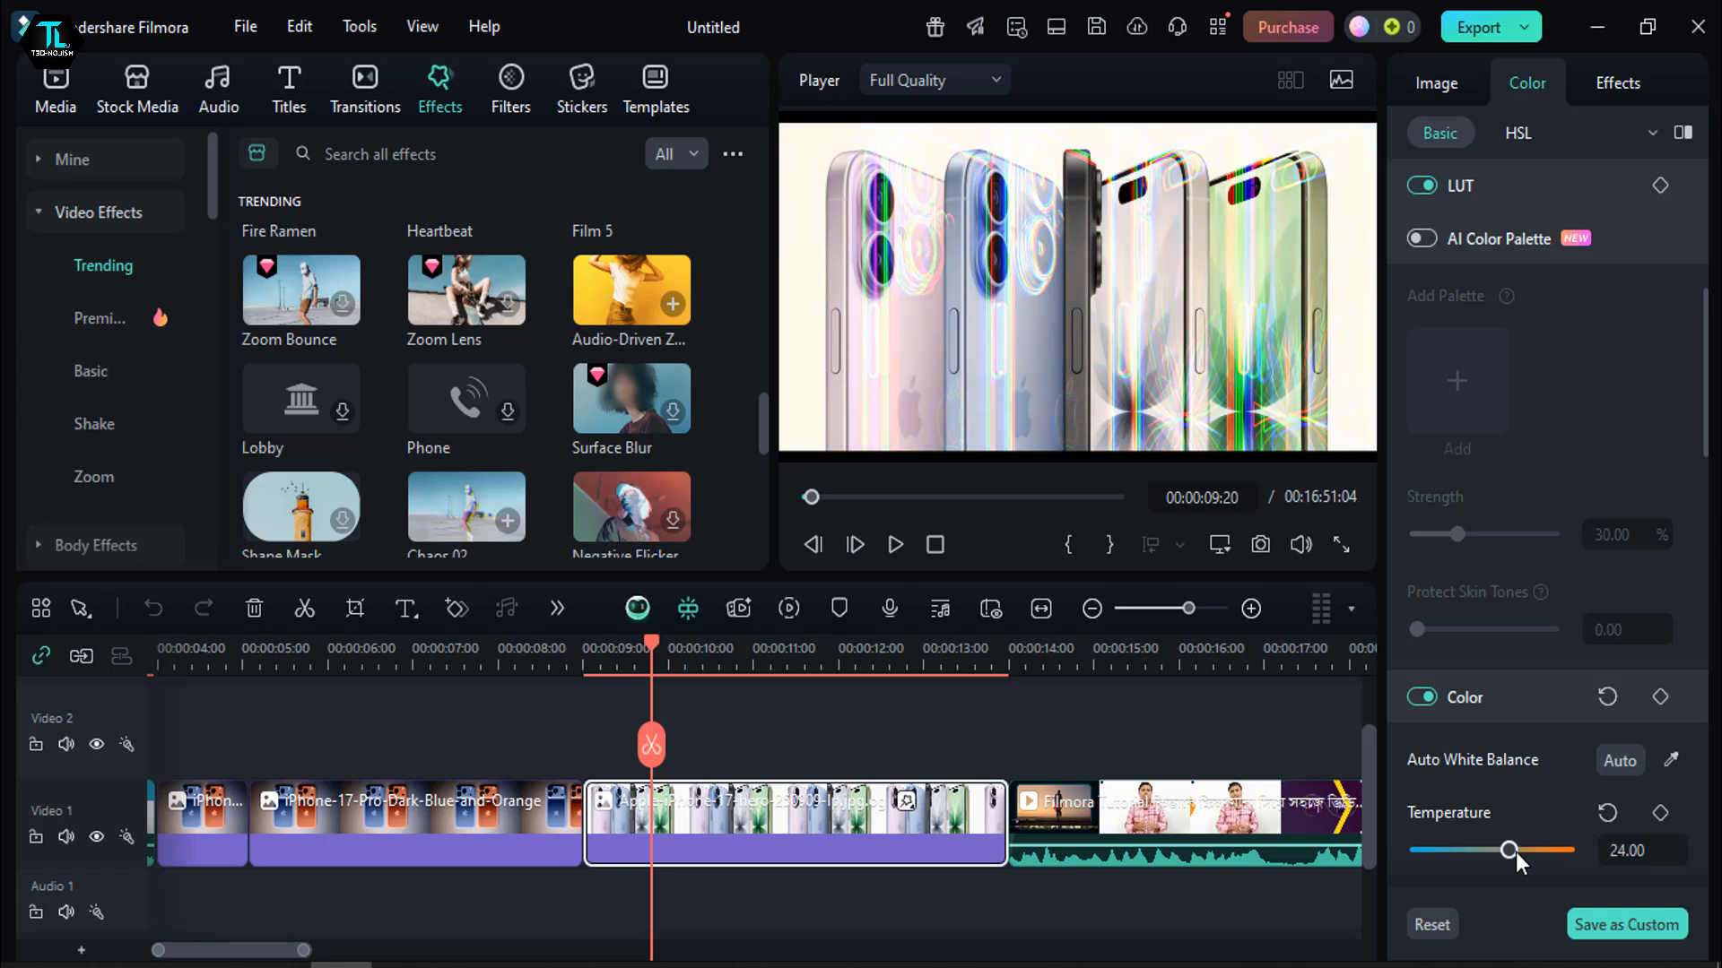
pyautogui.moveTo(1516, 852)
pyautogui.mouseDown()
pyautogui.moveTo(1453, 848)
pyautogui.moveTo(1510, 852)
pyautogui.mouseUp()
pyautogui.scroll(-3, 1506, 825)
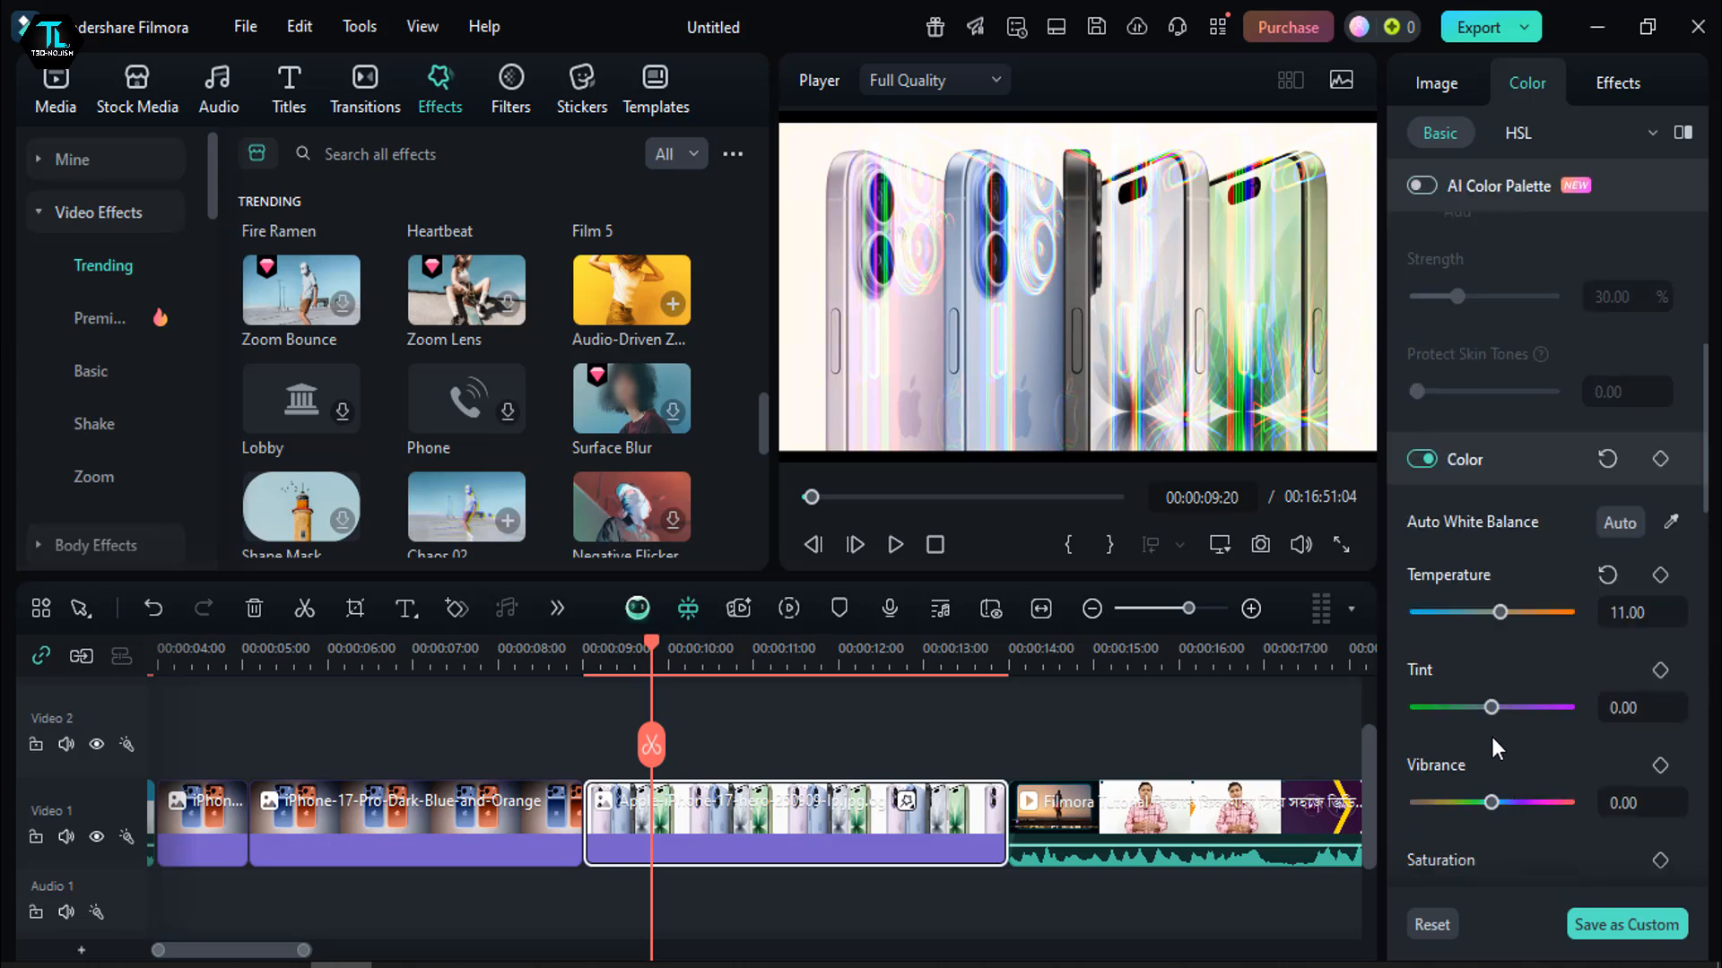
# - Set the Apple-iPhone-17-hero image clip's tint to 11 and lower its vibrance below zero
pyautogui.moveTo(1491, 707); pyautogui.dragTo(1499, 708)
pyautogui.moveTo(1491, 802); pyautogui.dragTo(1475, 810)
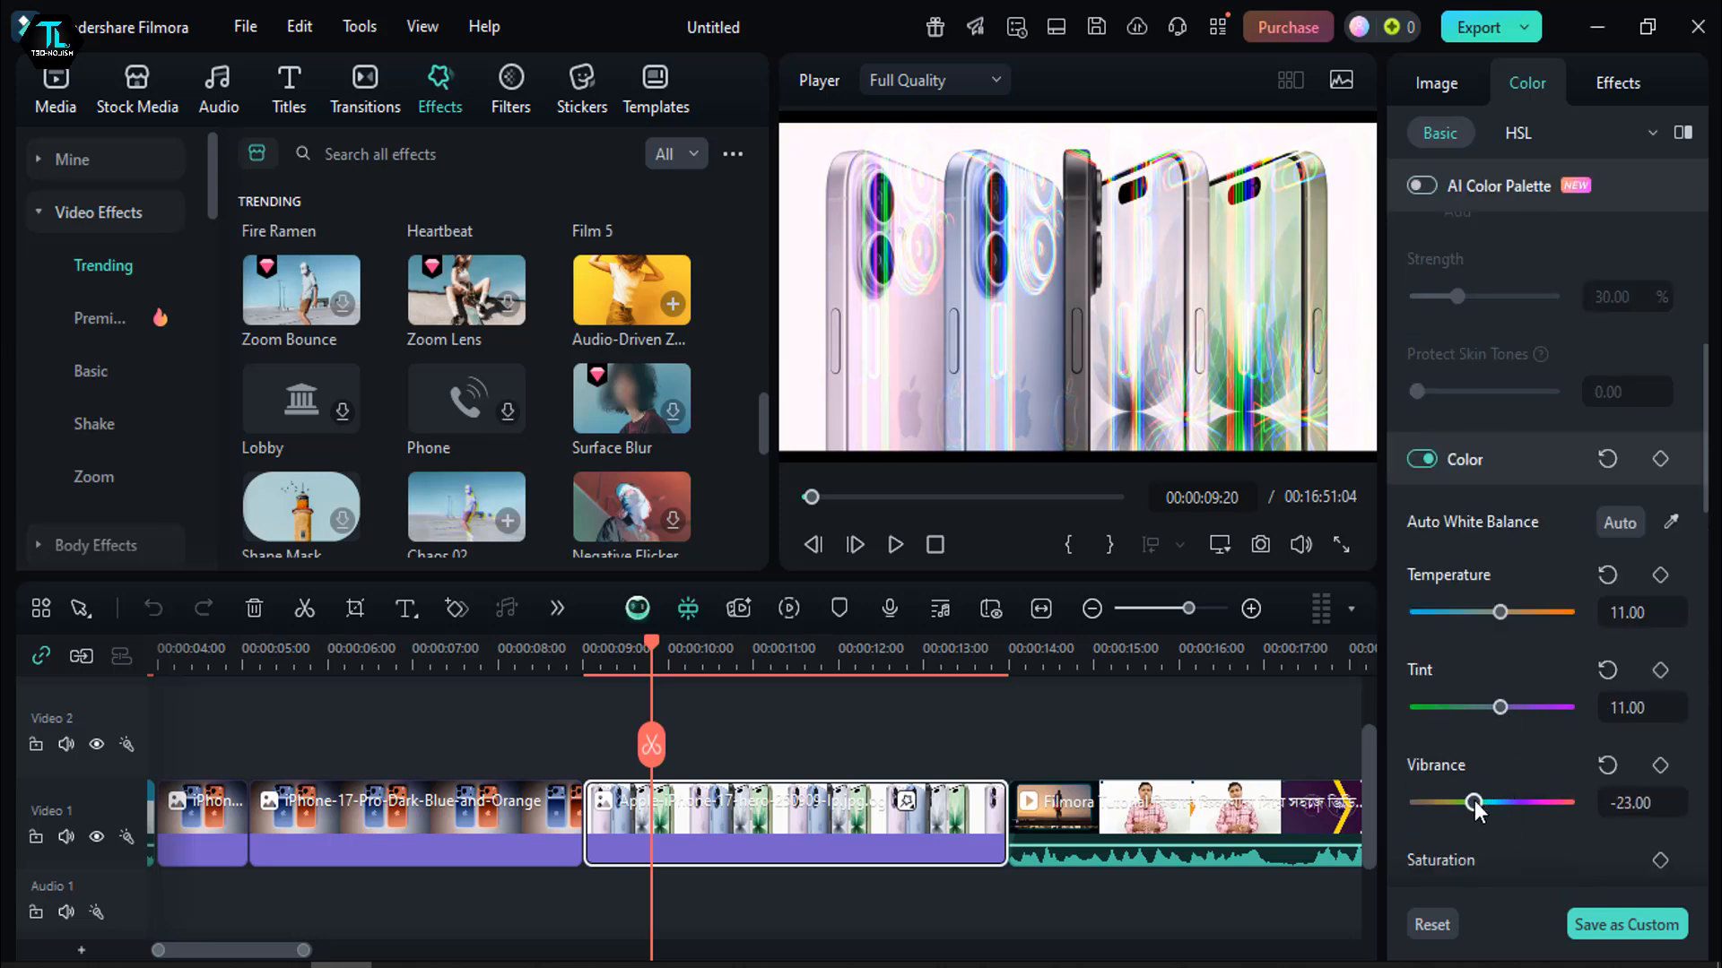
pyautogui.scroll(-1, 1478, 682)
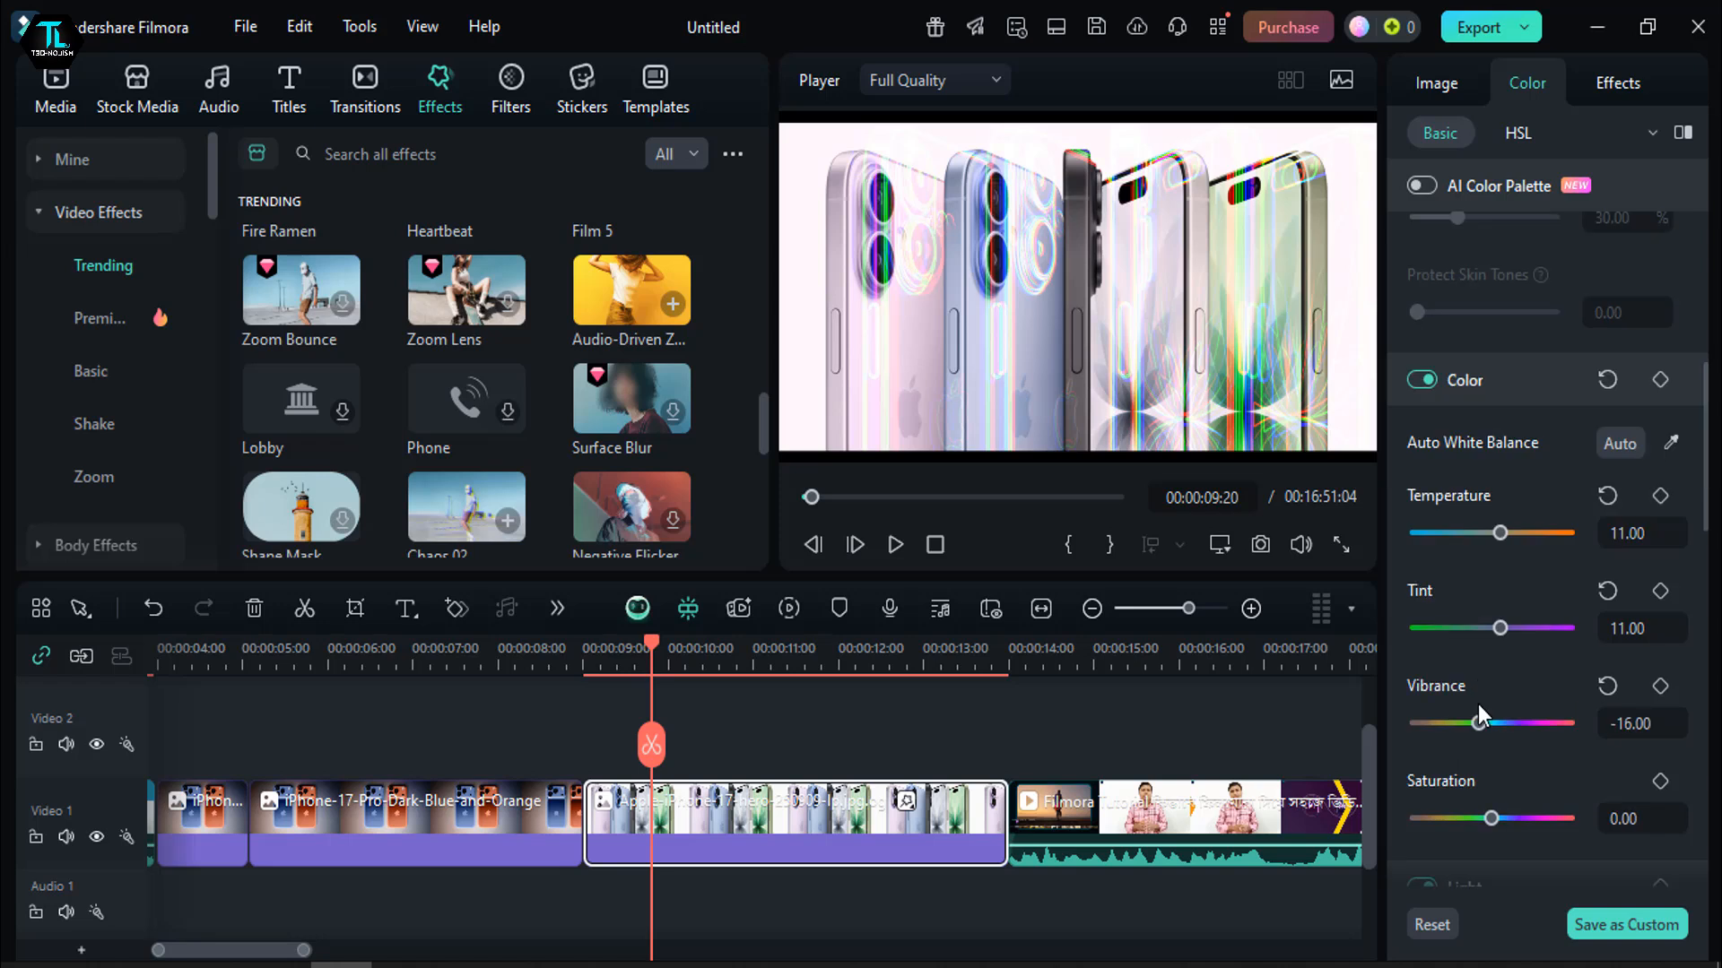
pyautogui.moveTo(1477, 721); pyautogui.dragTo(1475, 722)
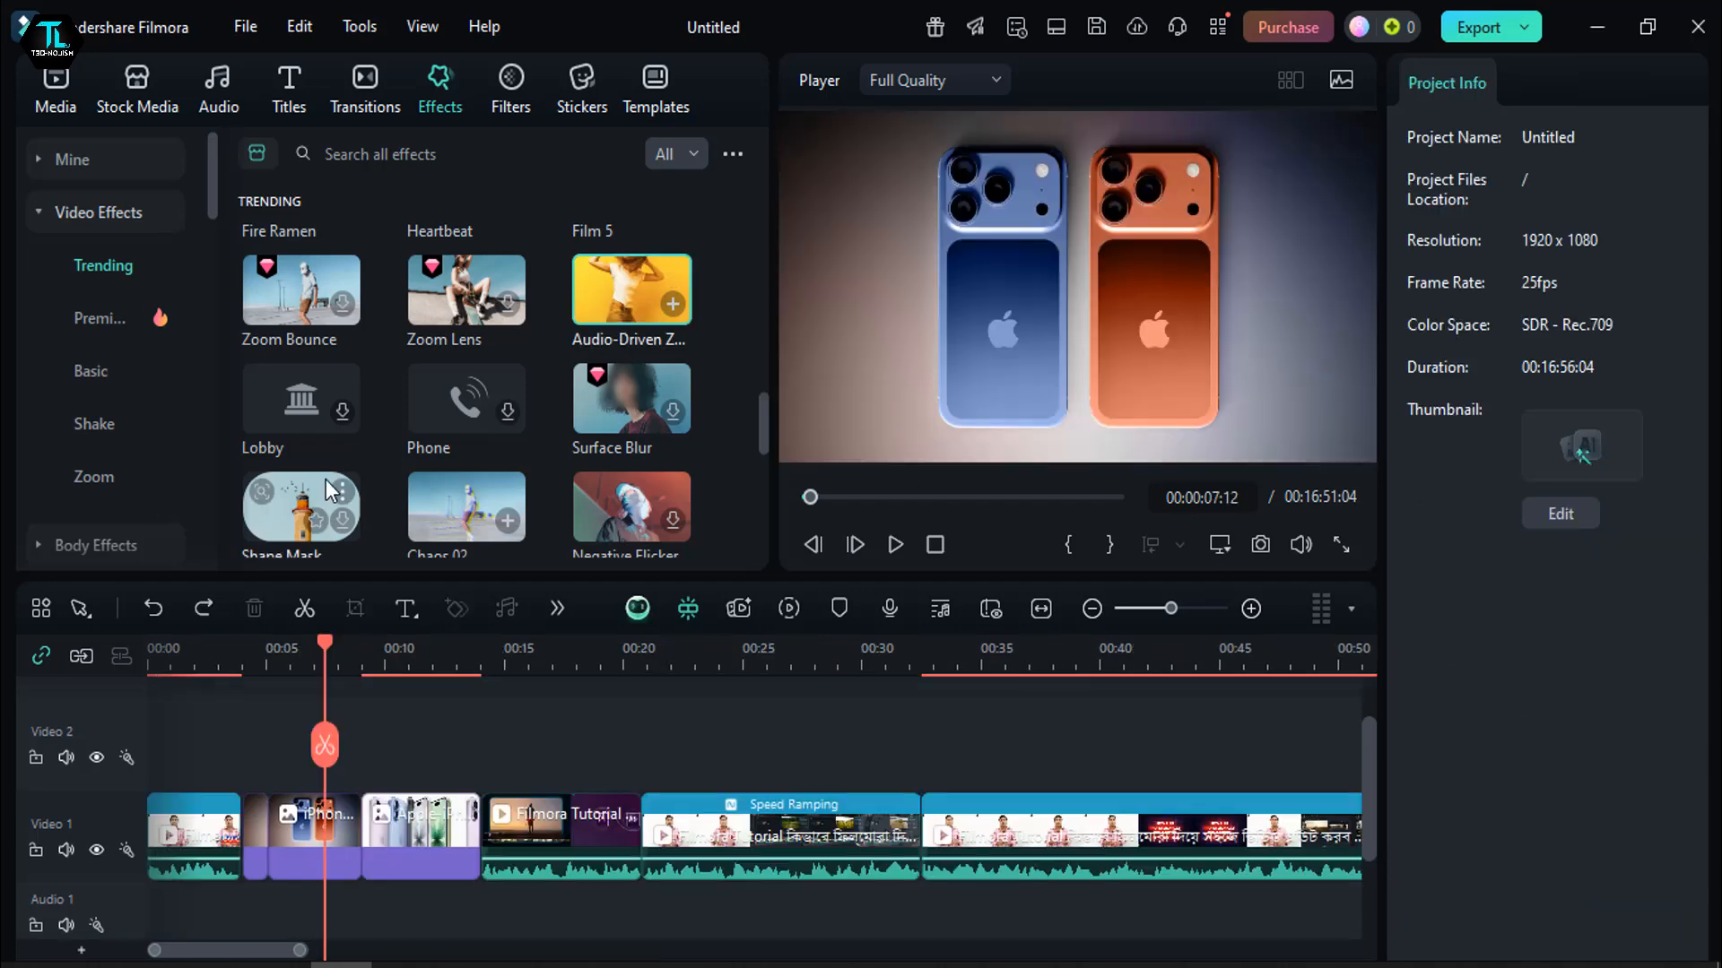
# - Apply the Shape Mask video effect to the long iPhone image clip on Video 1
pyautogui.moveTo(308, 497); pyautogui.dragTo(288, 823)
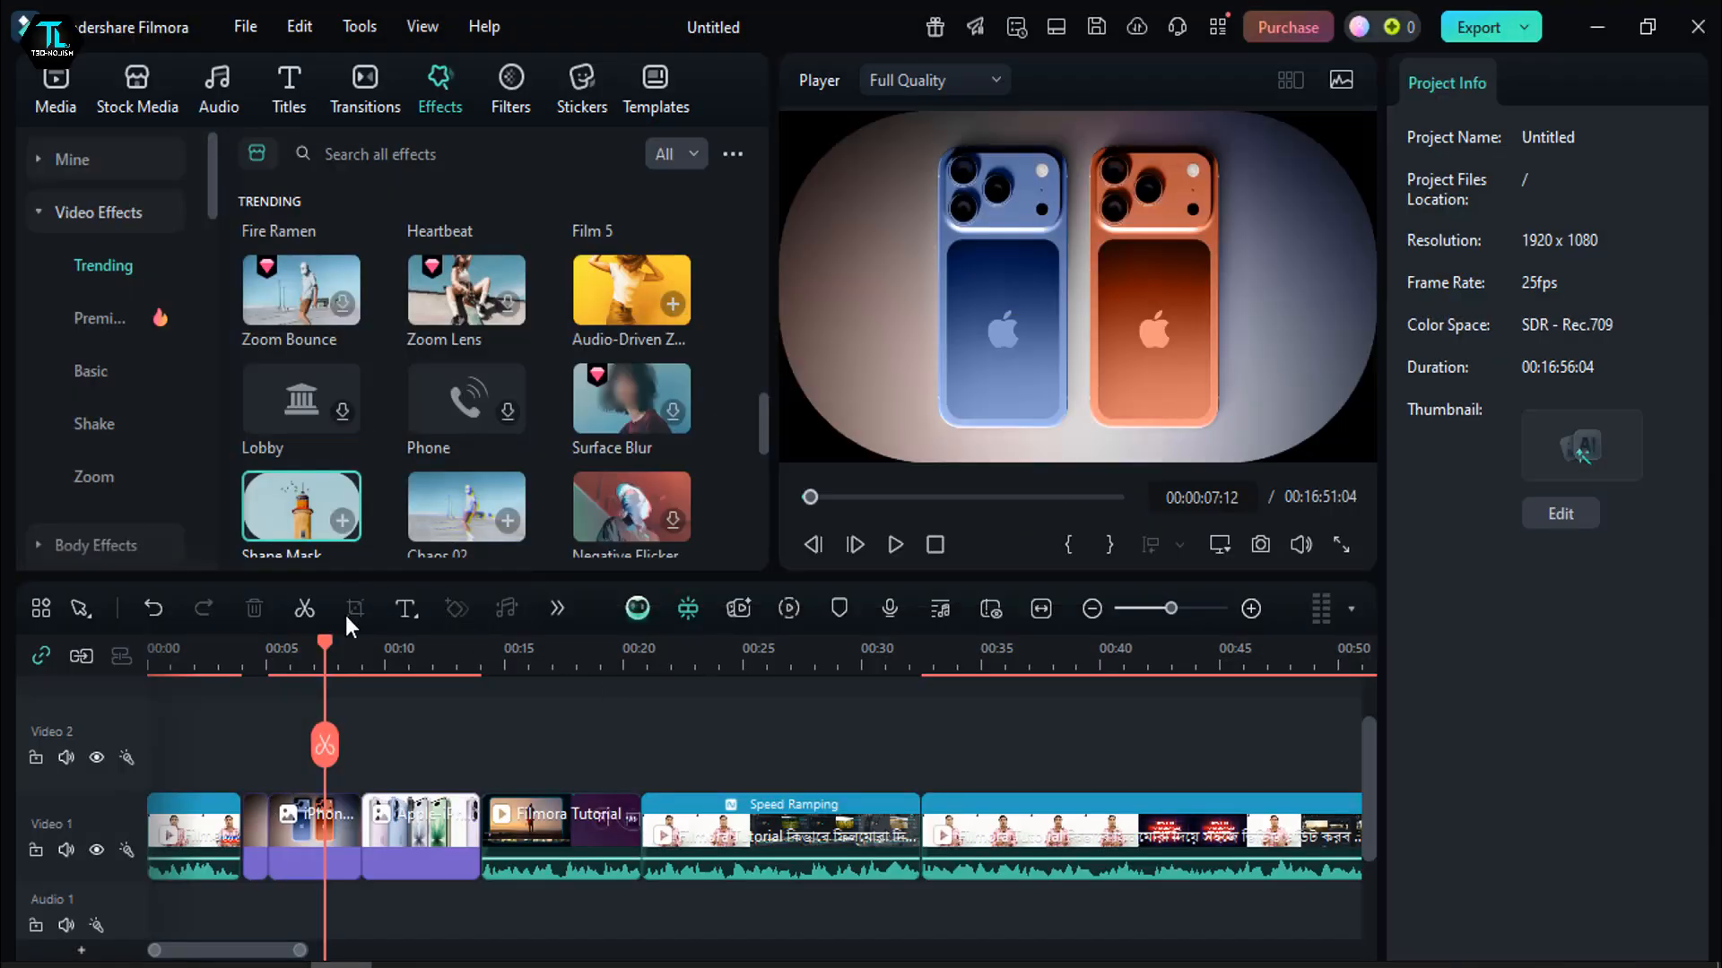
# - Play back the image clips on Video 1 from about 5 seconds to check the applied video effects
pyautogui.moveTo(288, 670); pyautogui.dragTo(278, 672)
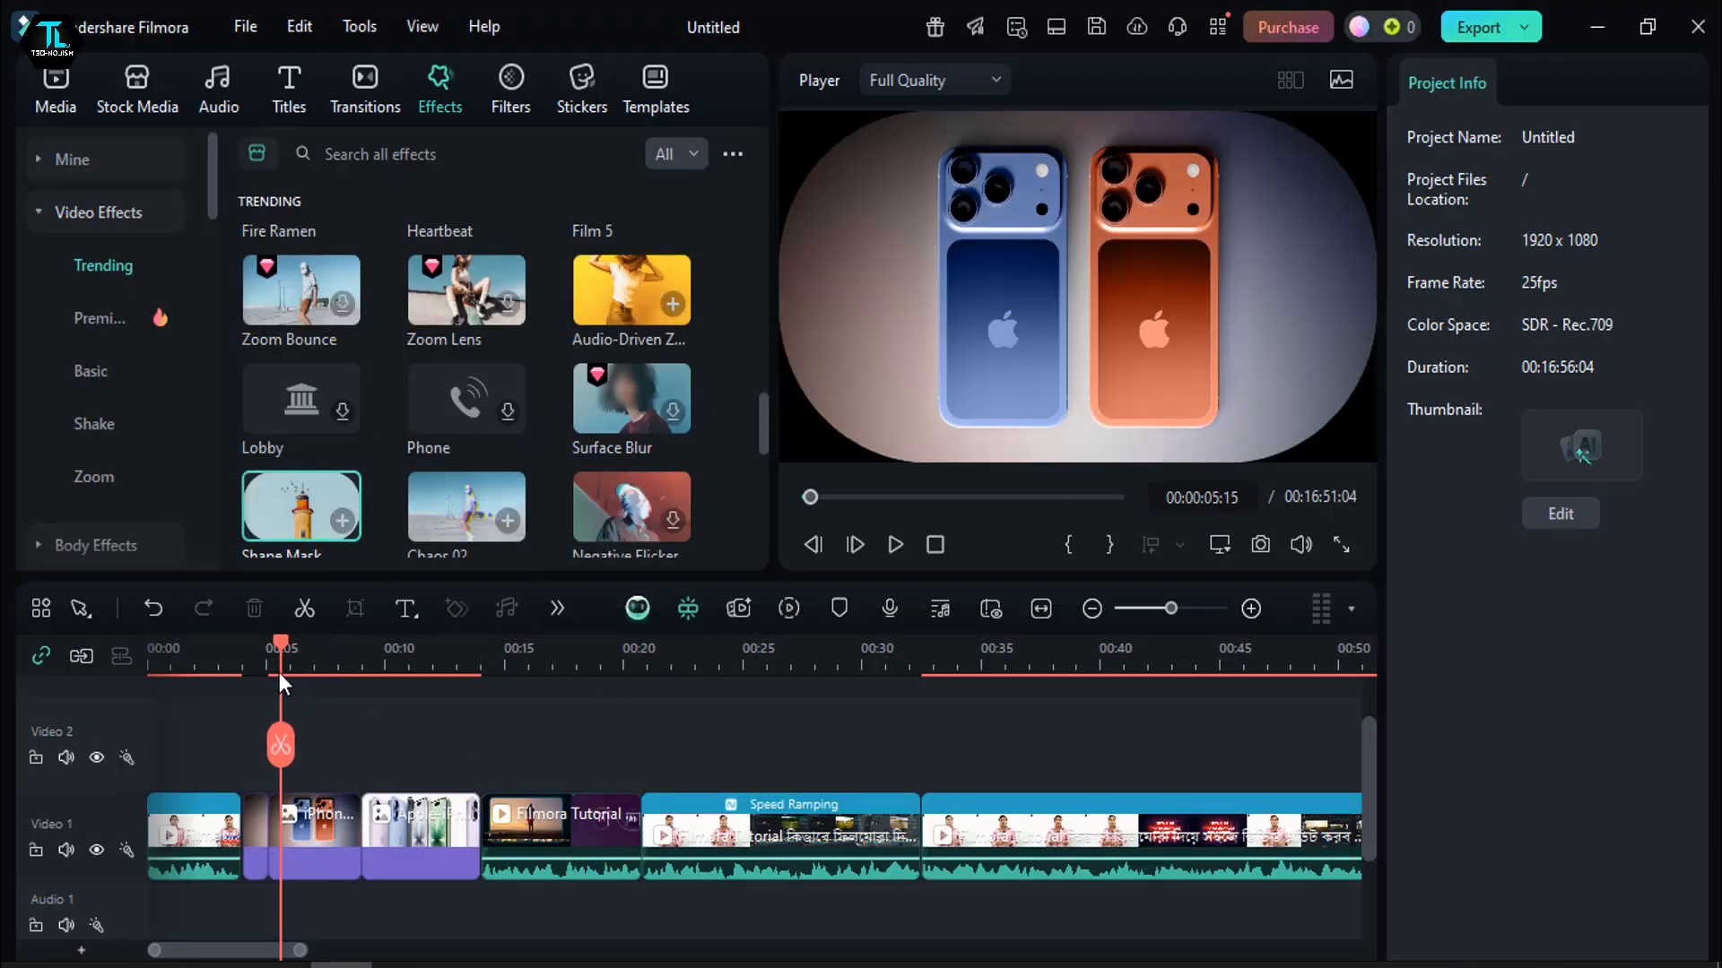
pyautogui.click(900, 545)
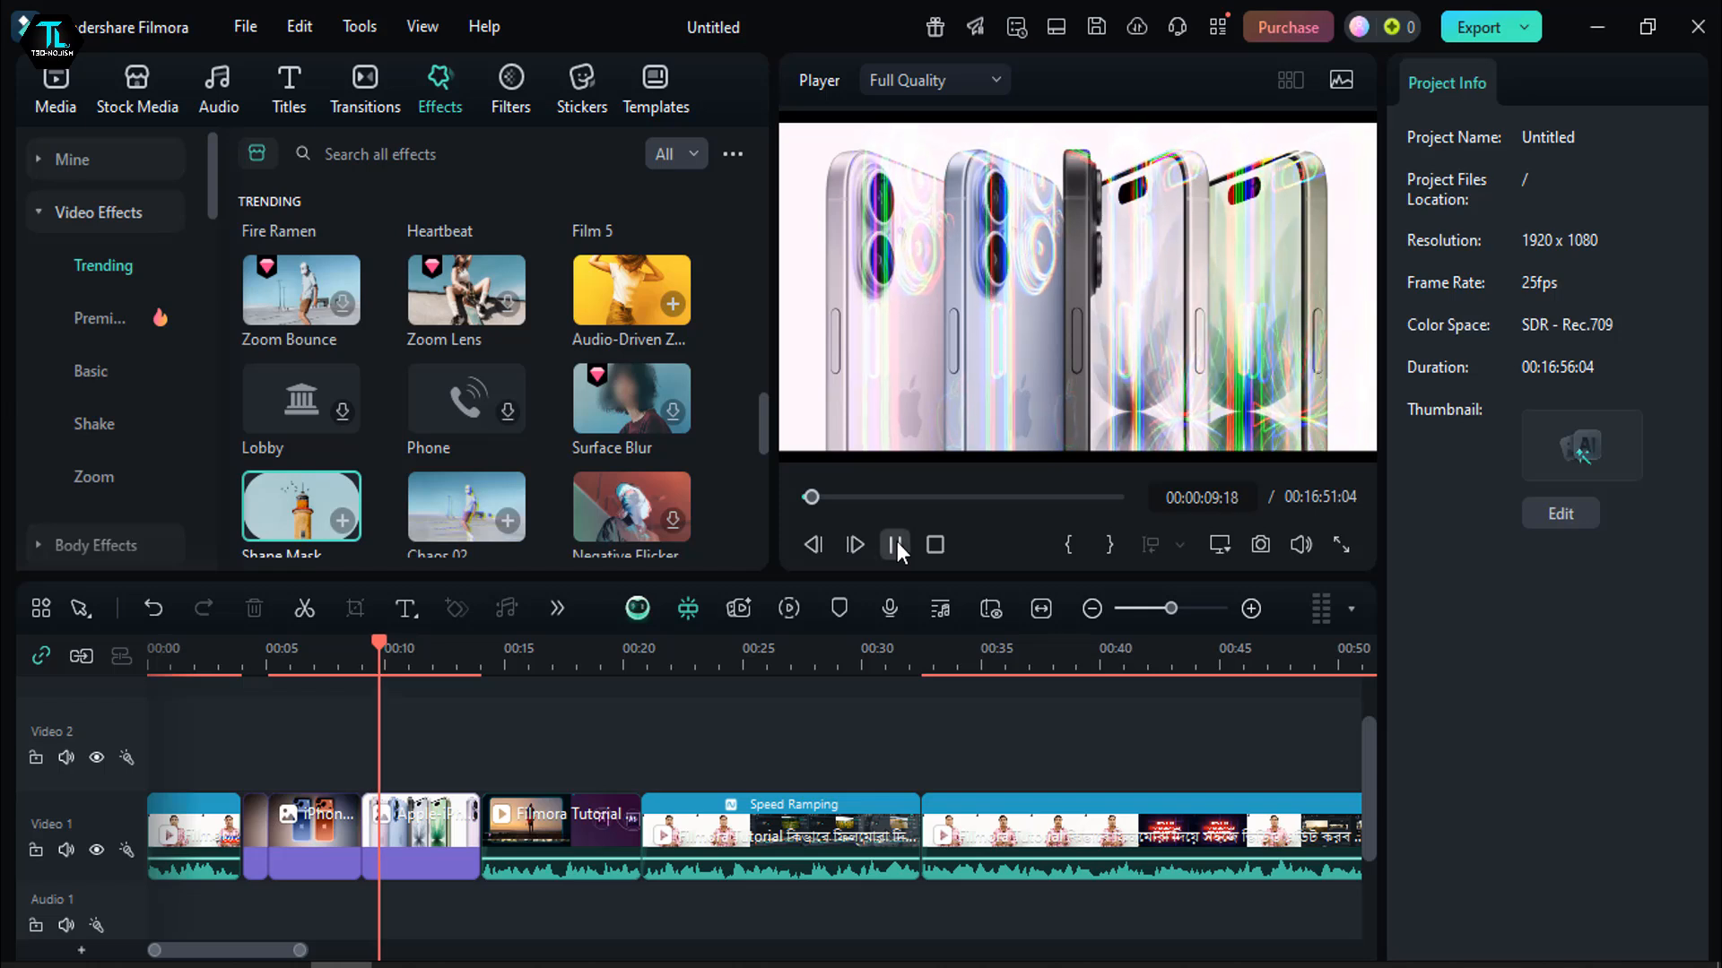
pyautogui.click(895, 544)
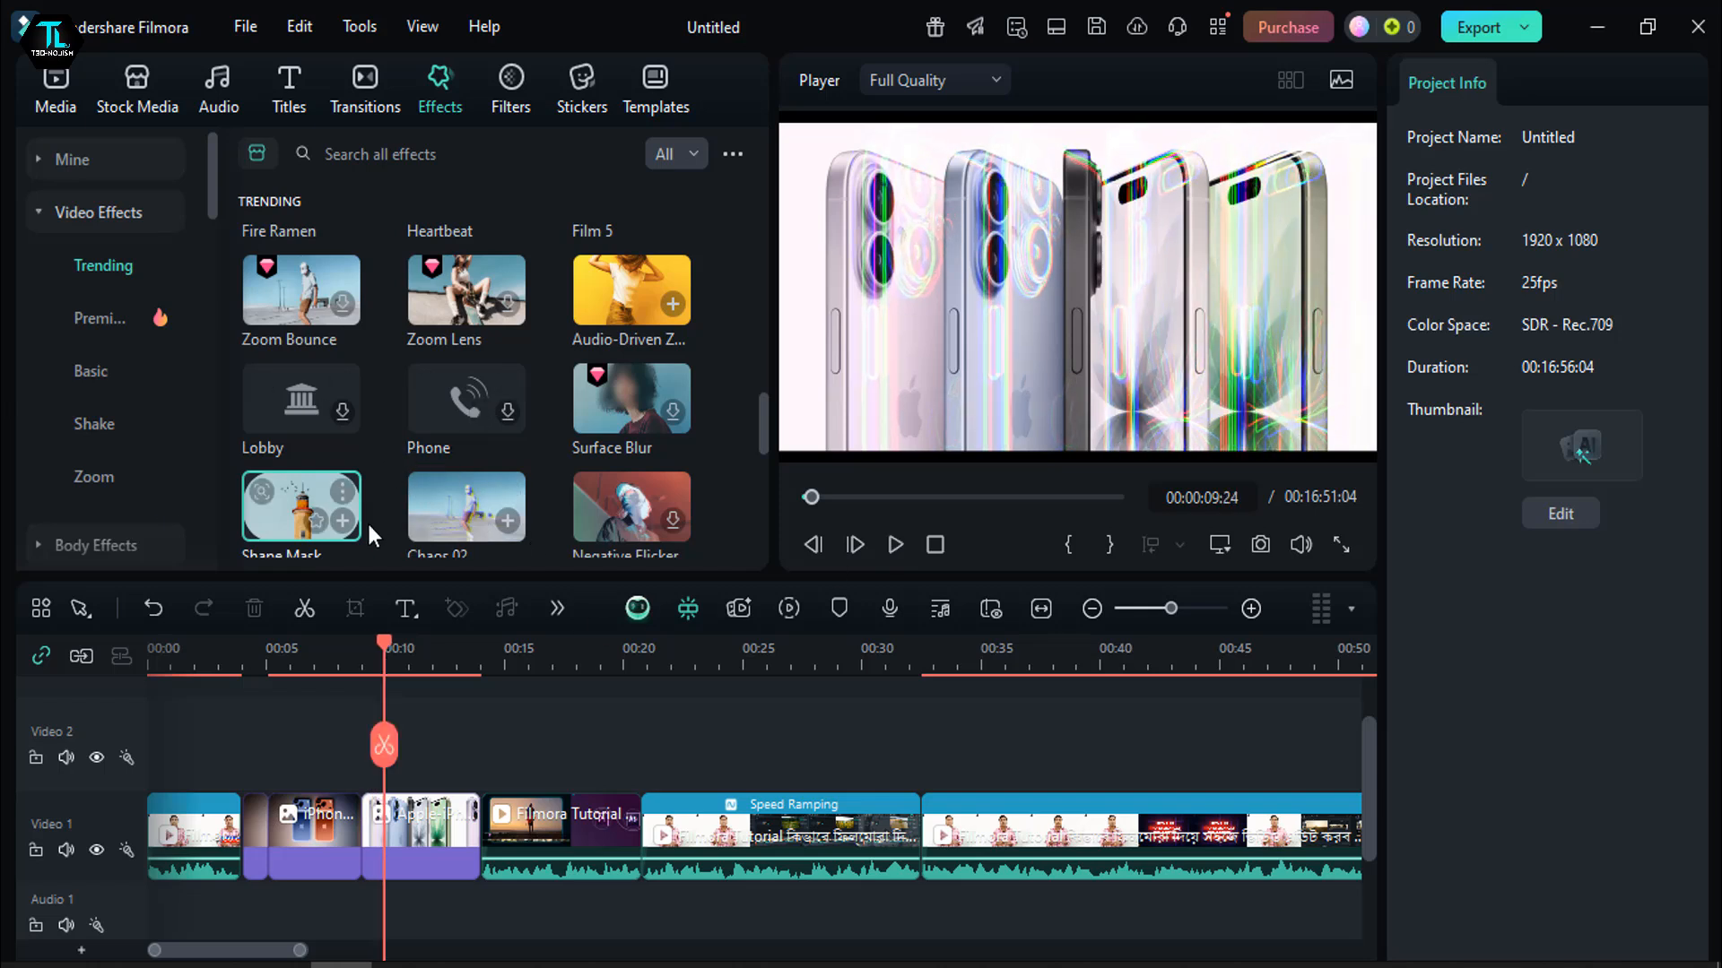
# - Preview the Zoom Lens and Zoom Bounce video effects in the player
pyautogui.click(453, 287)
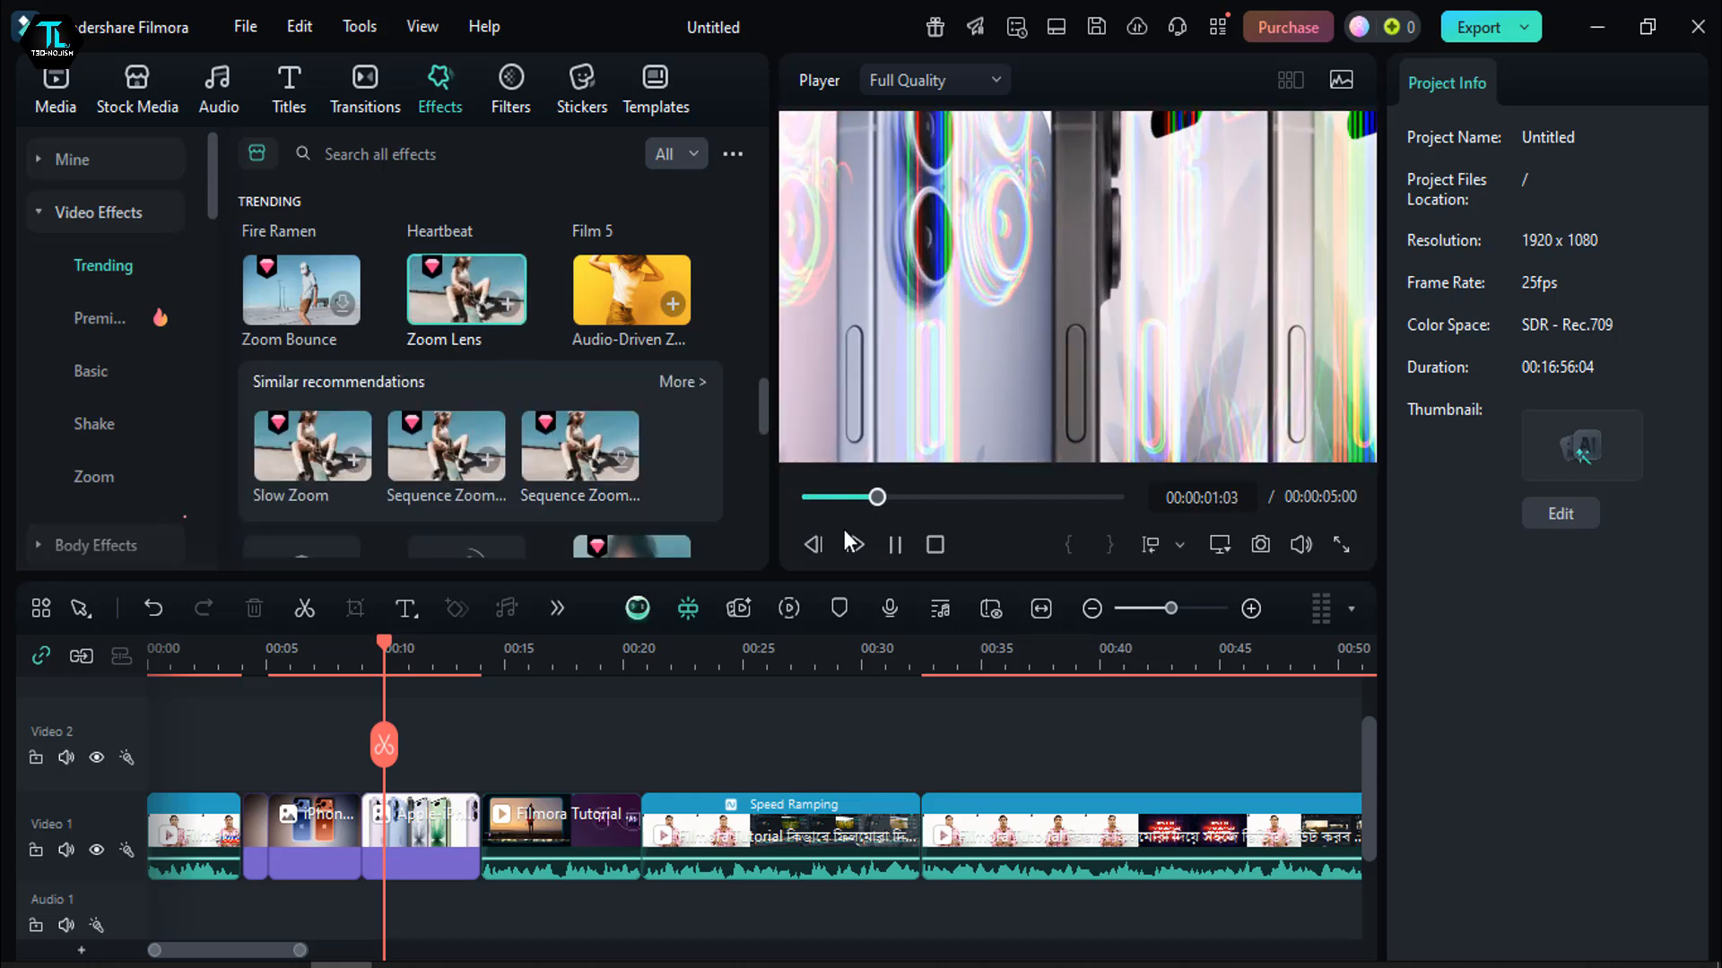
pyautogui.click(900, 544)
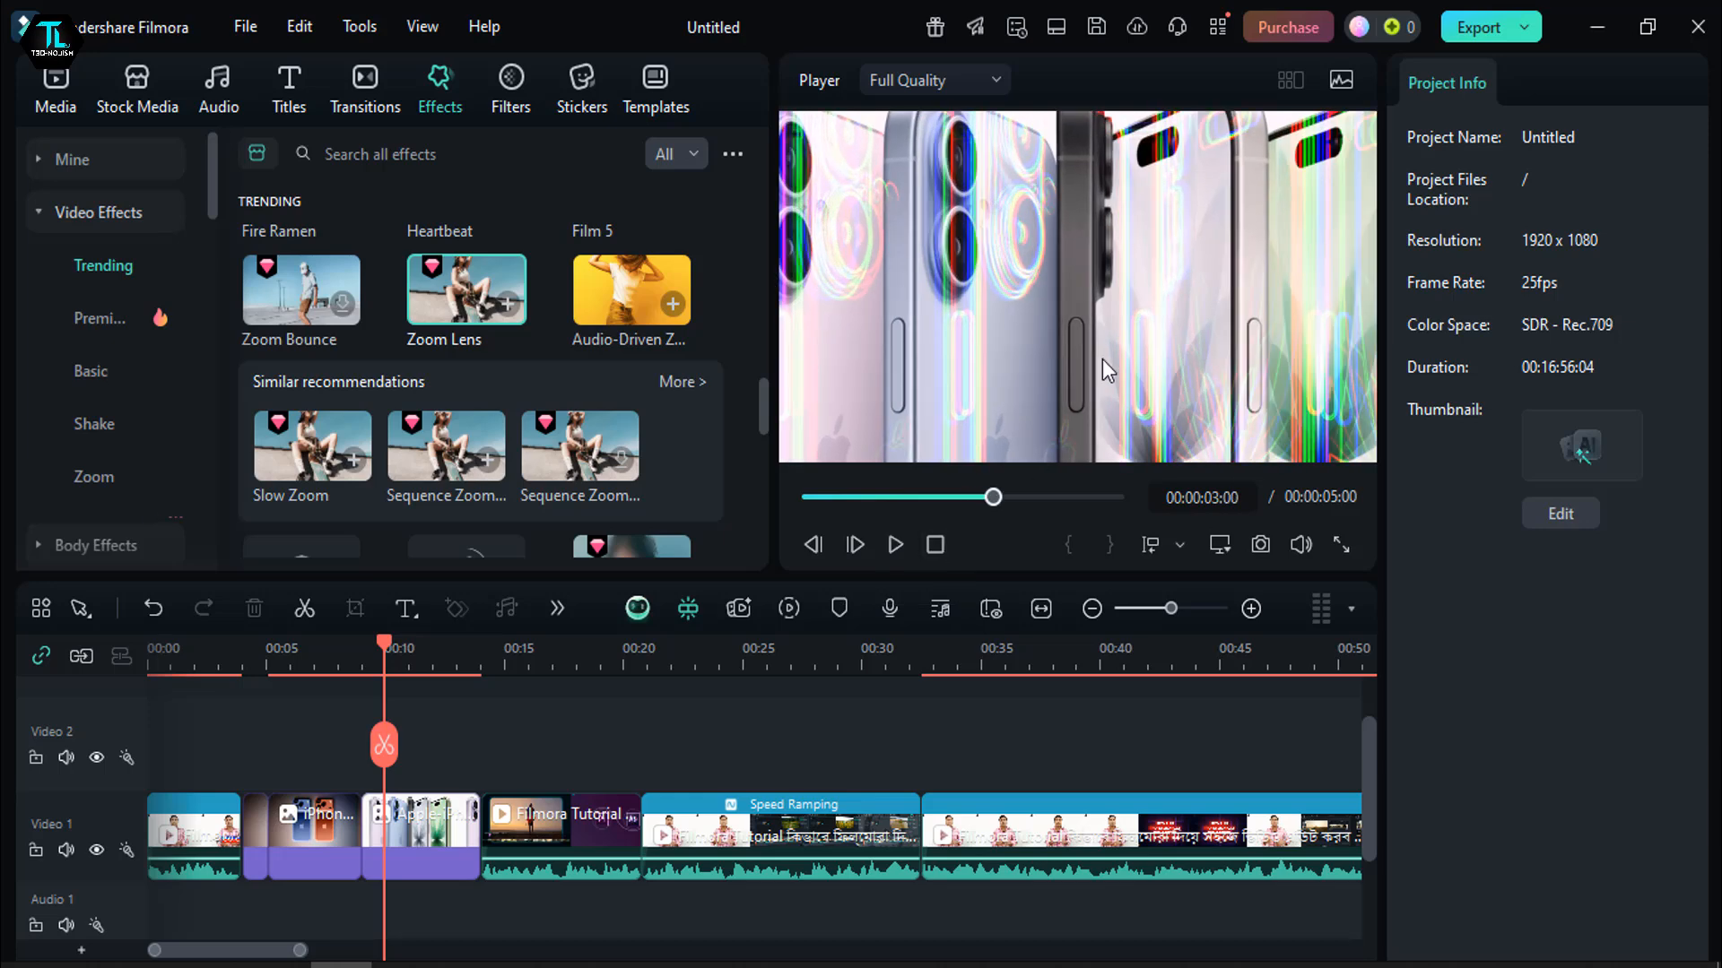
pyautogui.click(299, 309)
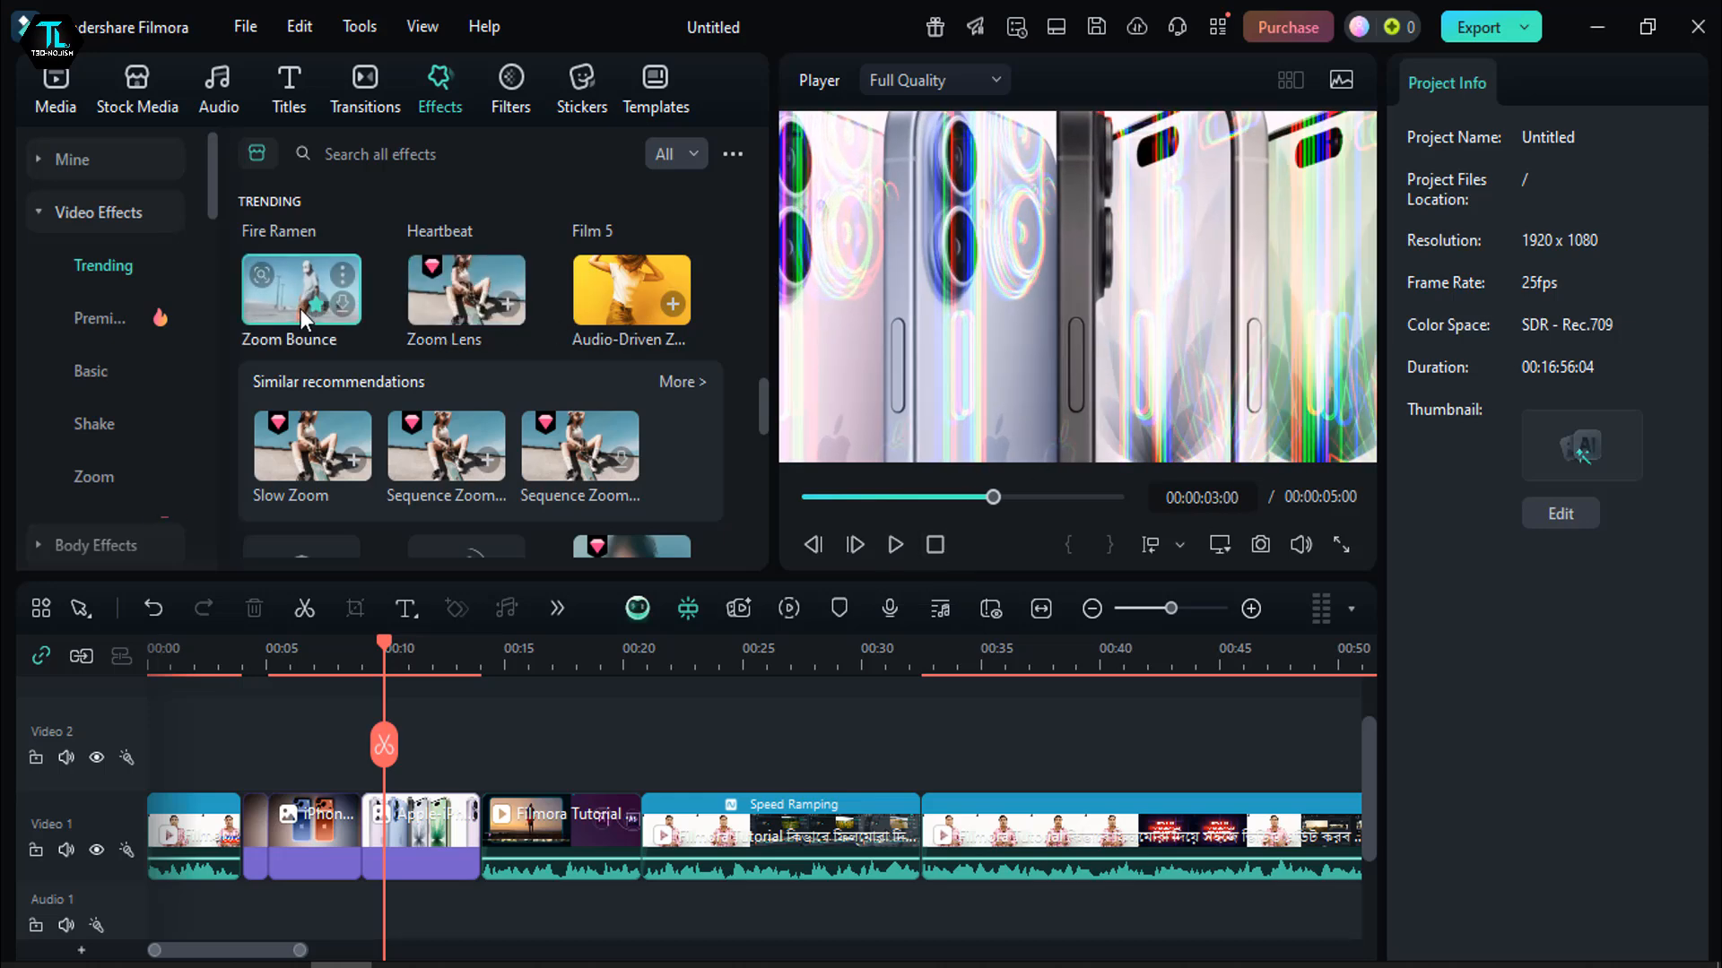
pyautogui.click(894, 544)
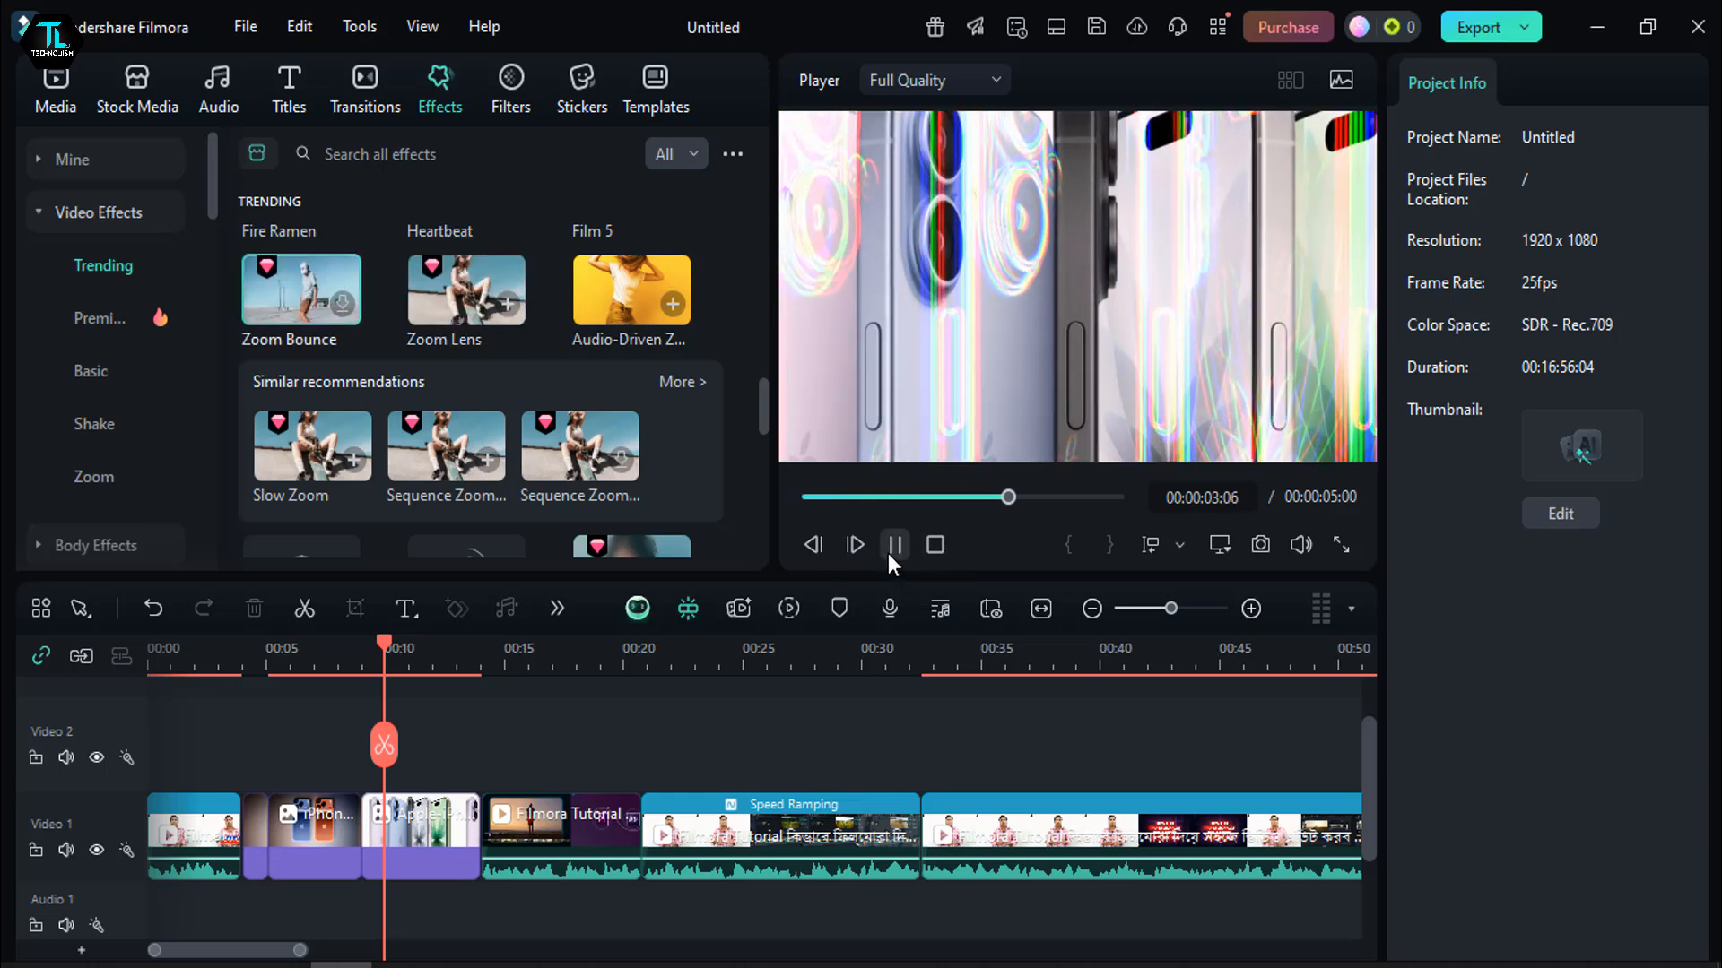
pyautogui.click(892, 547)
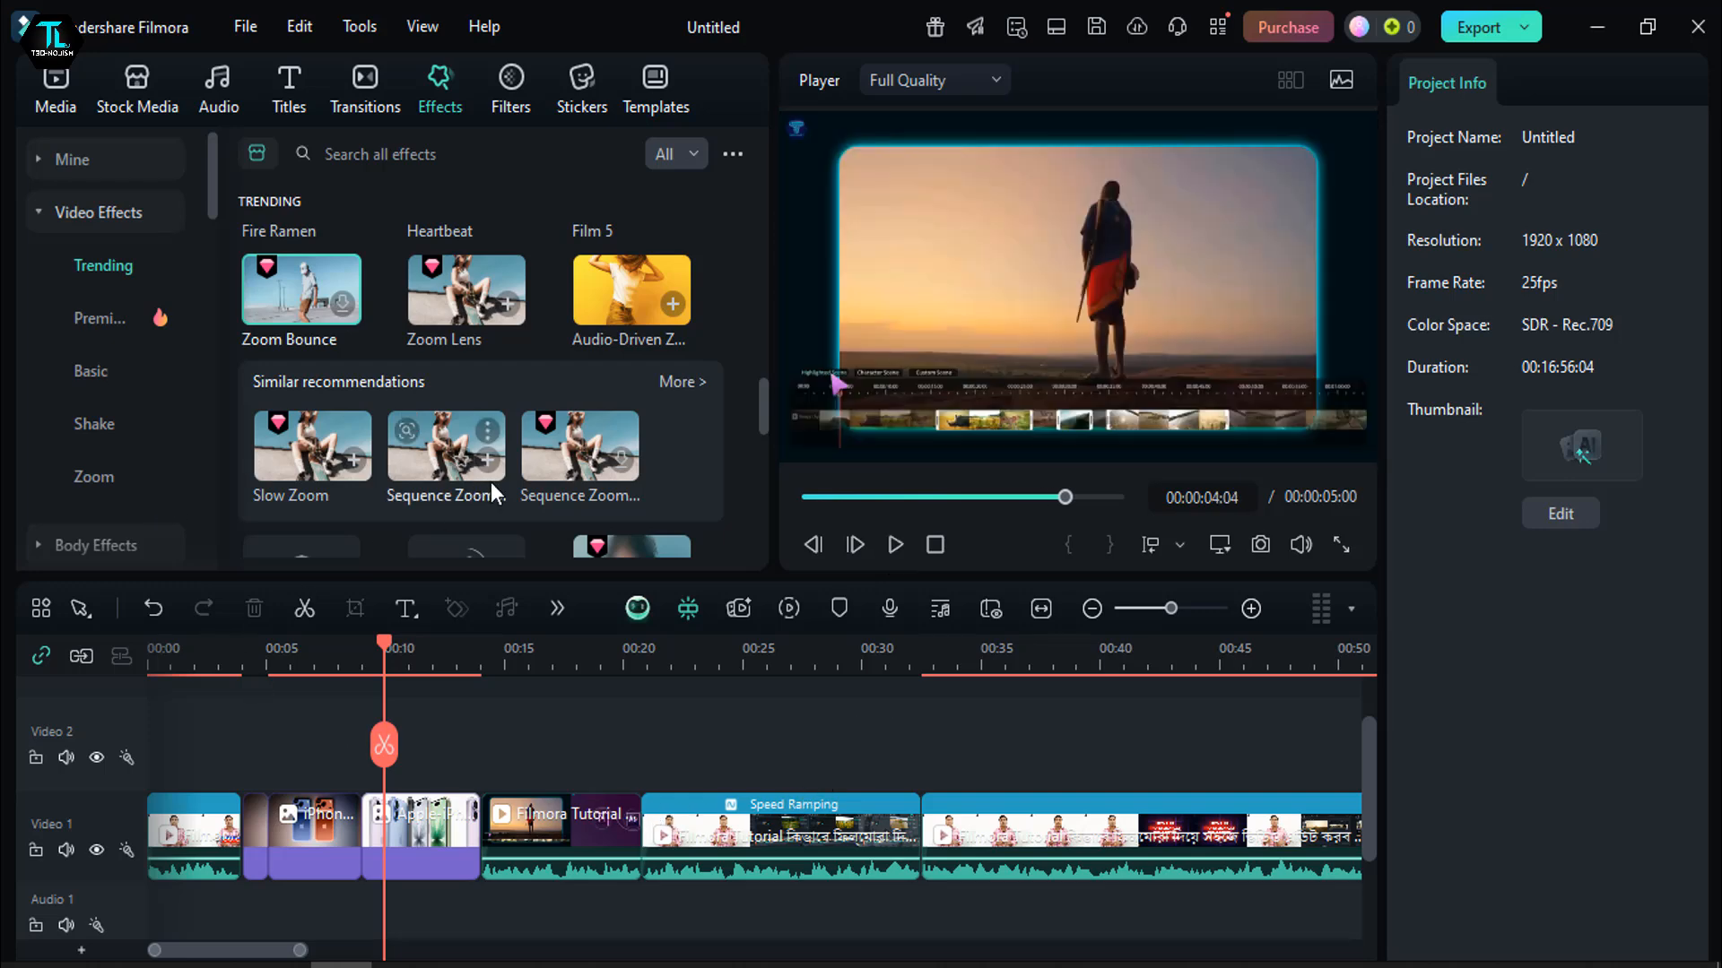
# - Add the blue SUBSCRIBE sticker with the round play icon from the Subscribe sticker category to Video 2
pyautogui.click(557, 89)
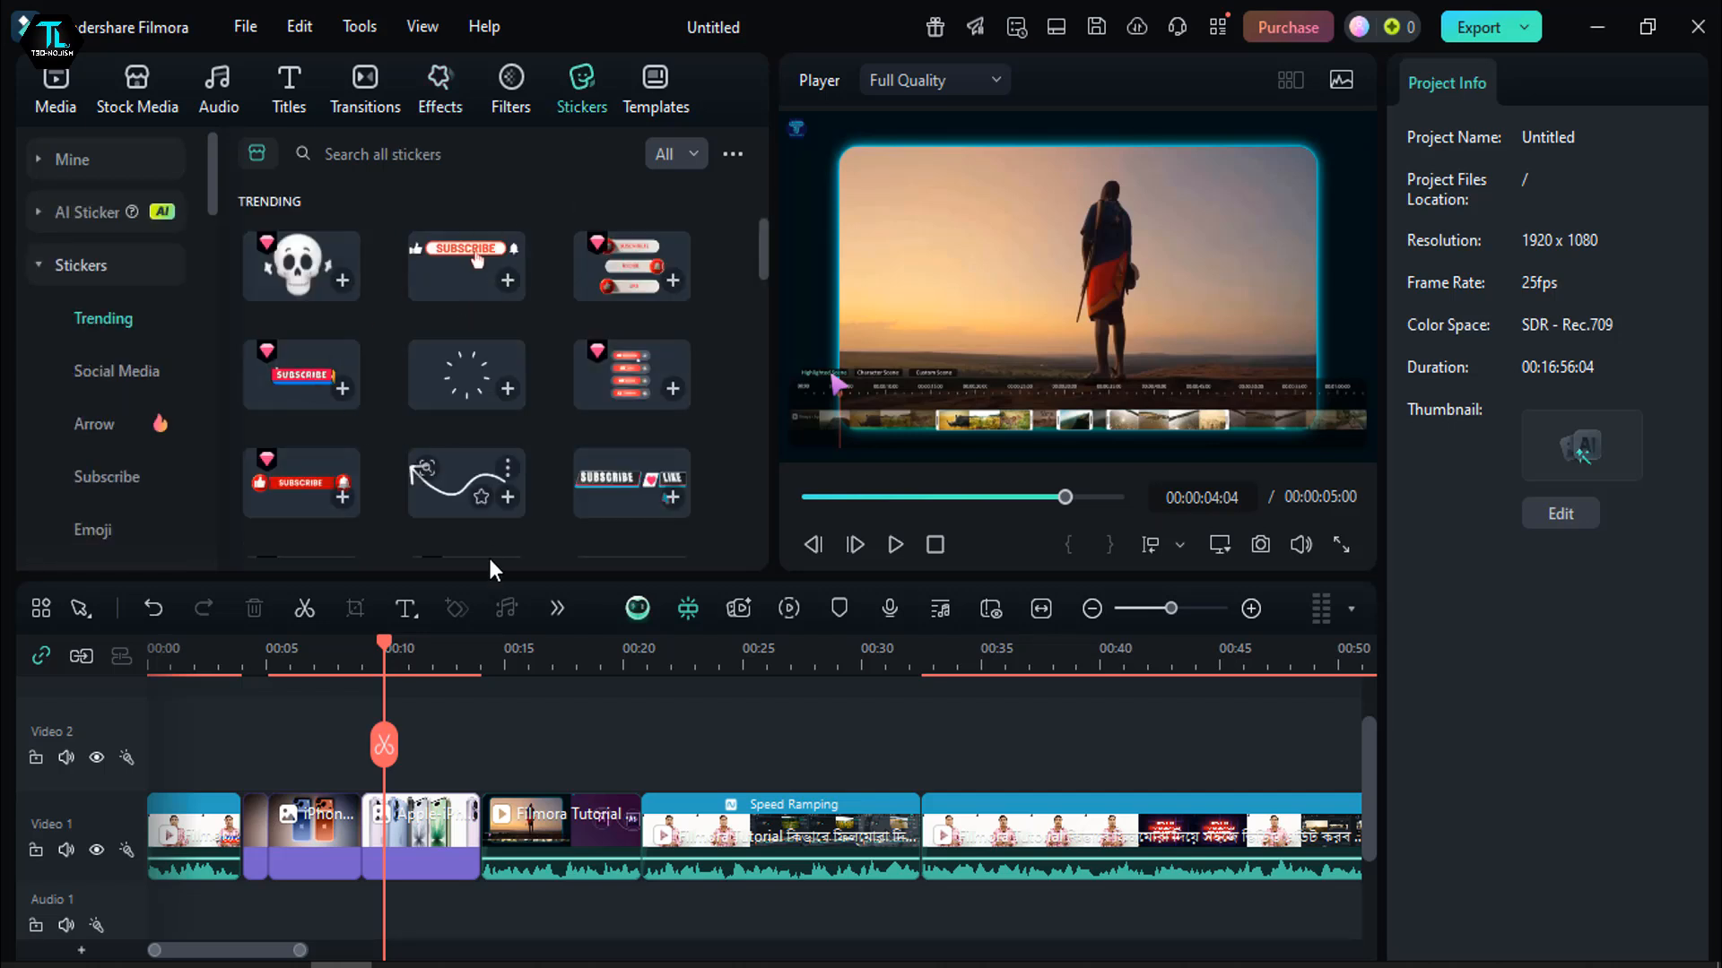
pyautogui.moveTo(384, 664); pyautogui.dragTo(404, 681)
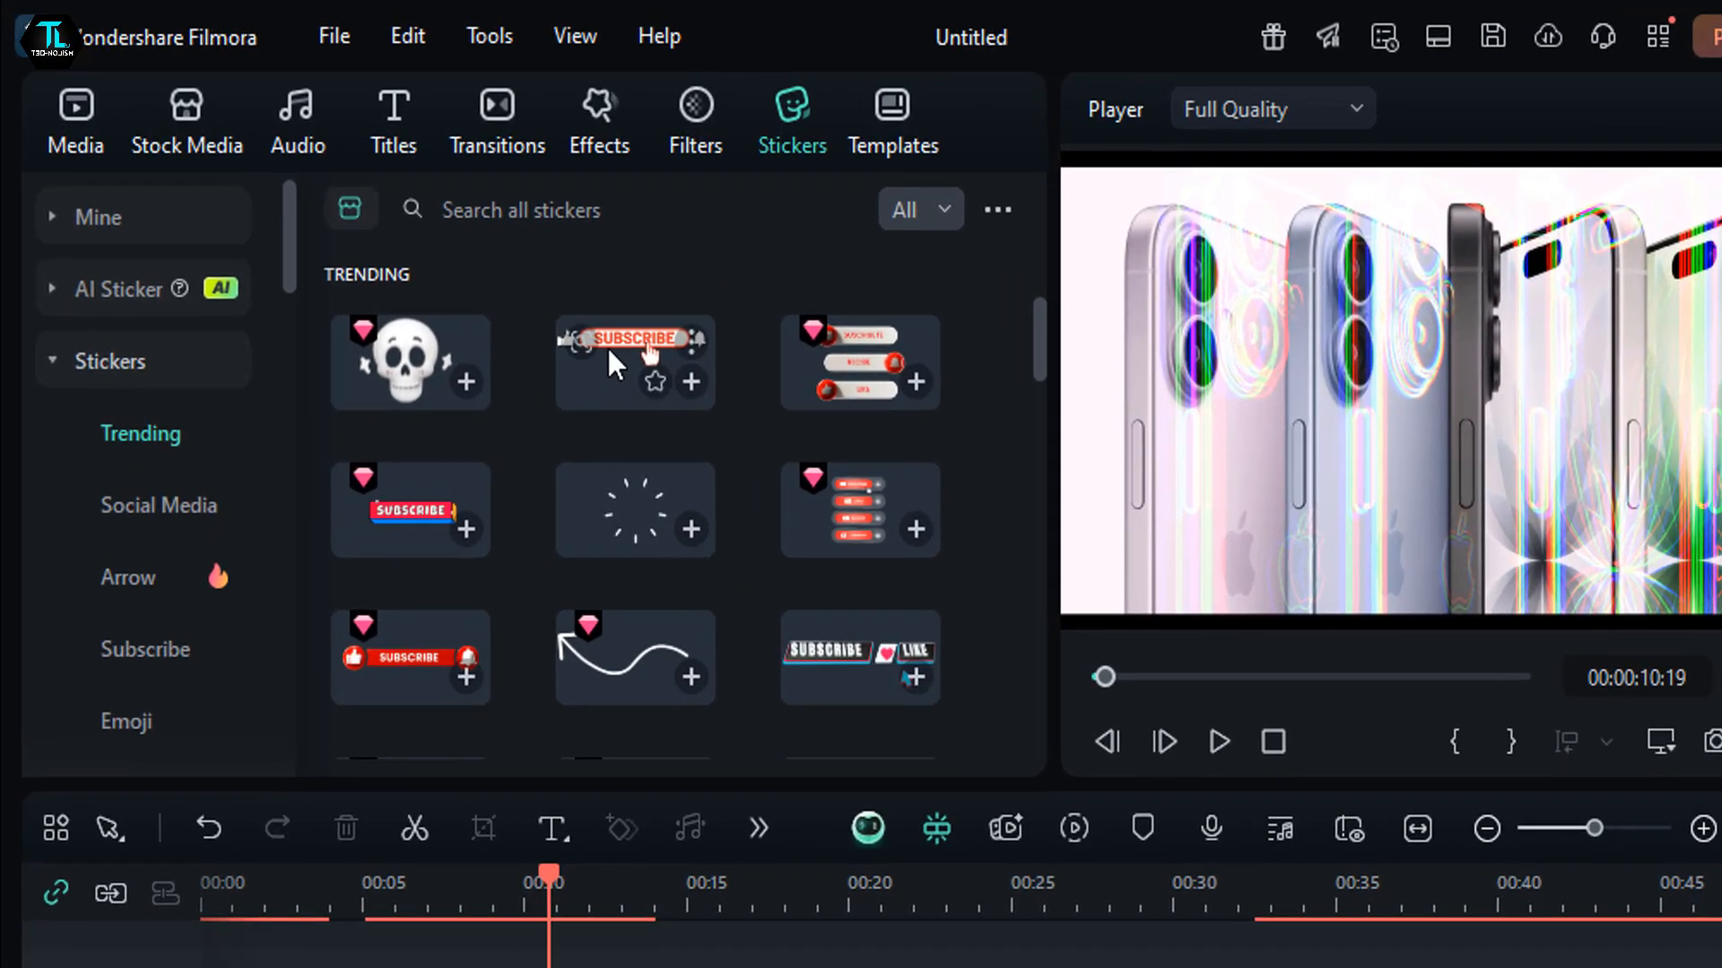
pyautogui.scroll(-10, 606, 359)
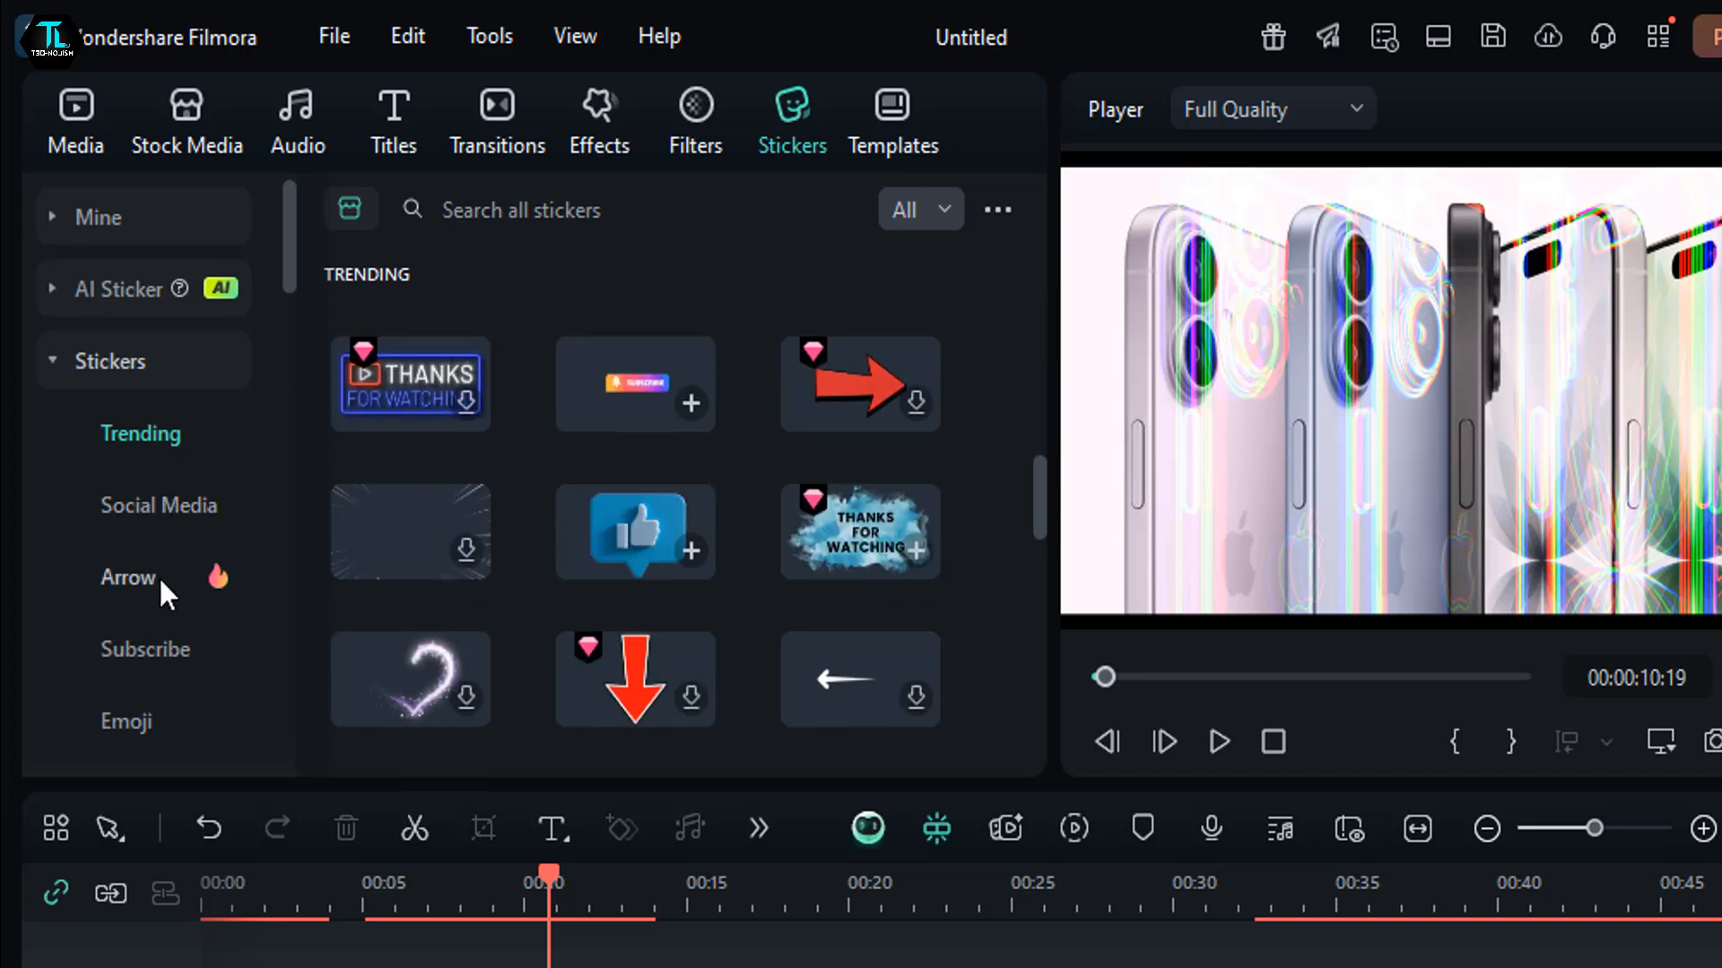
pyautogui.click(134, 653)
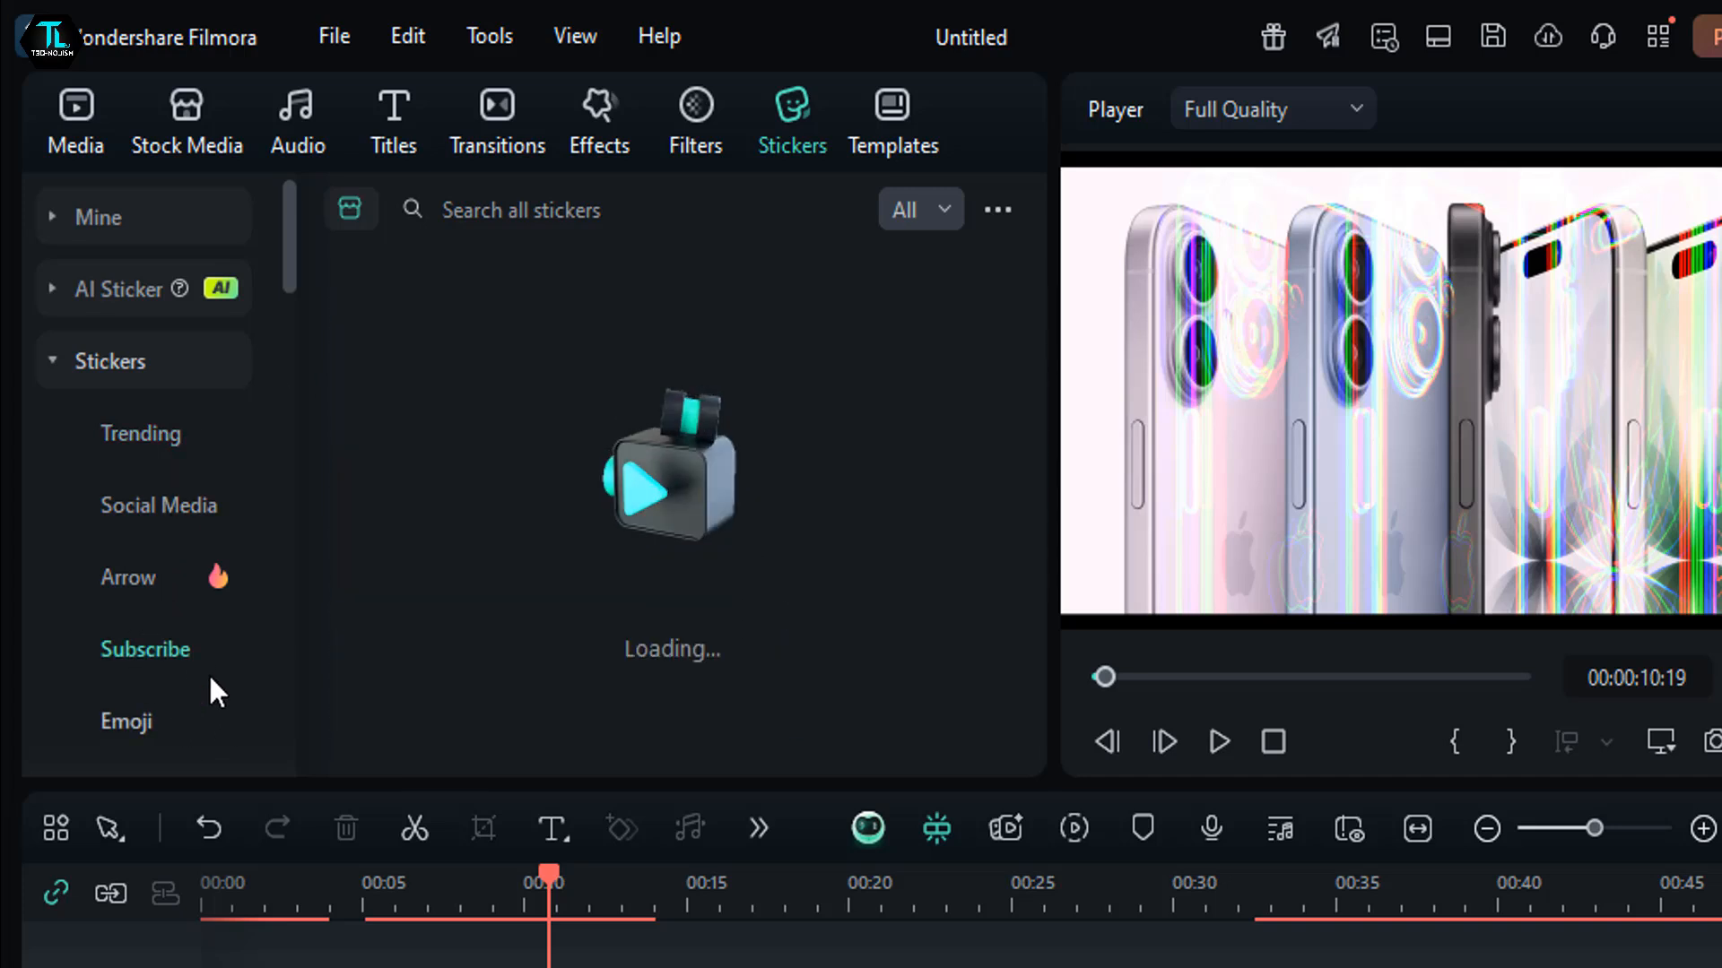
pyautogui.scroll(-2, 453, 573)
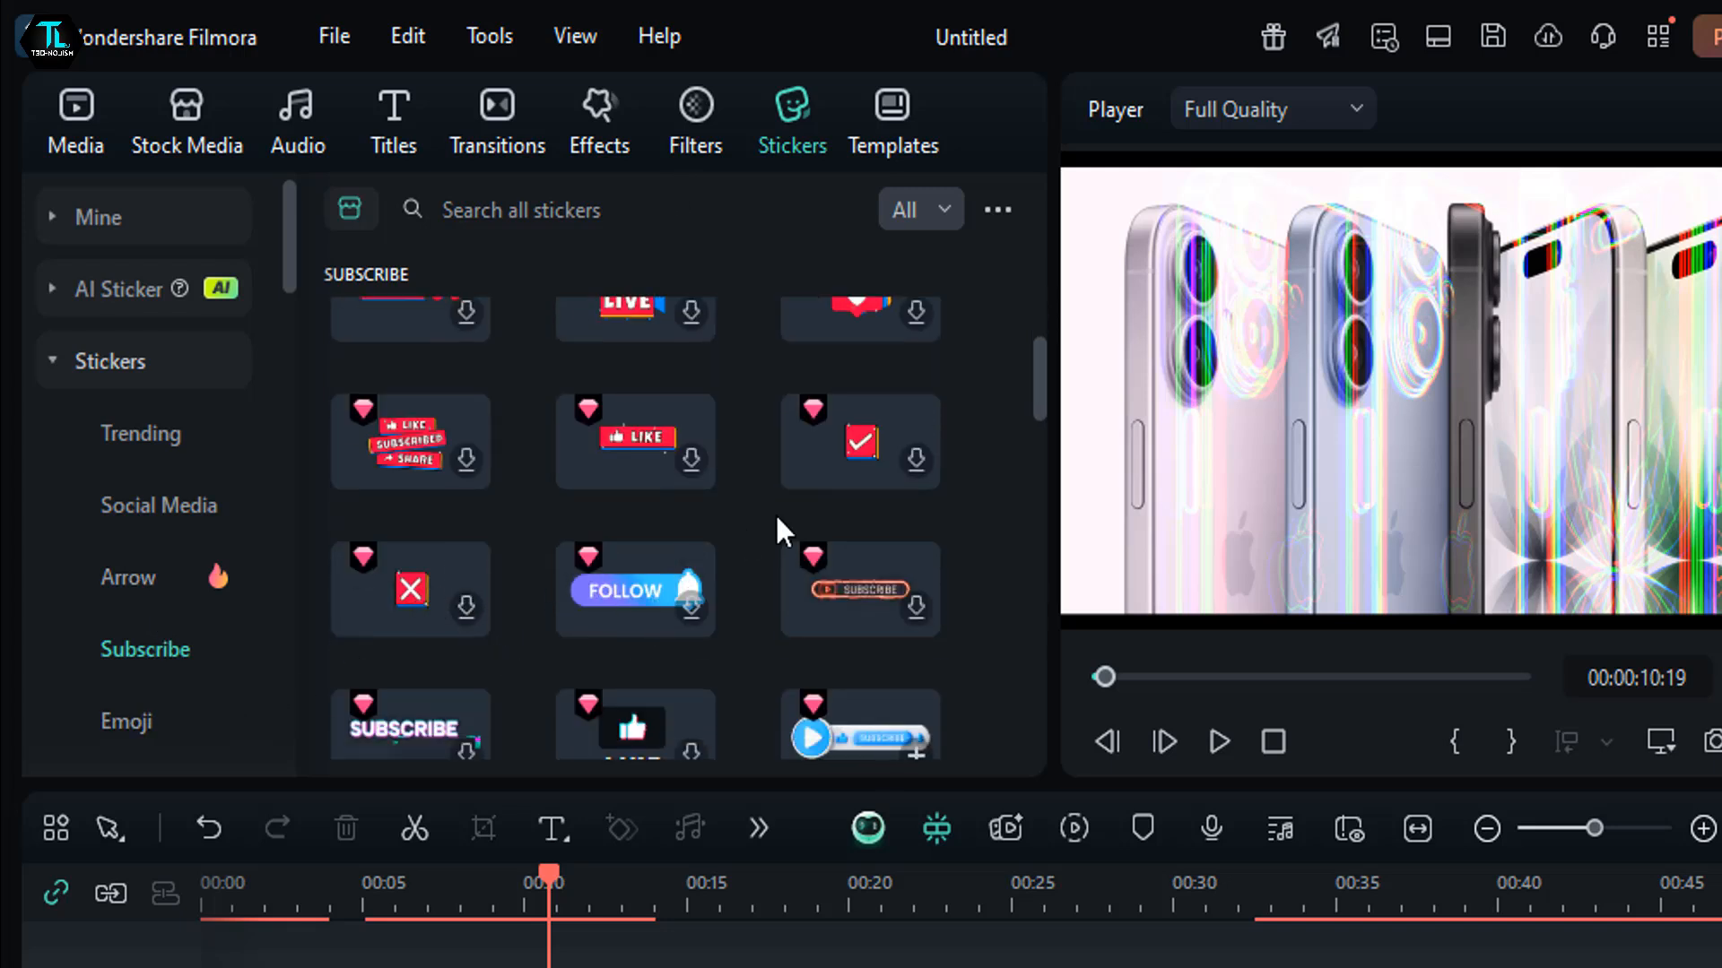
pyautogui.scroll(-3, 826, 644)
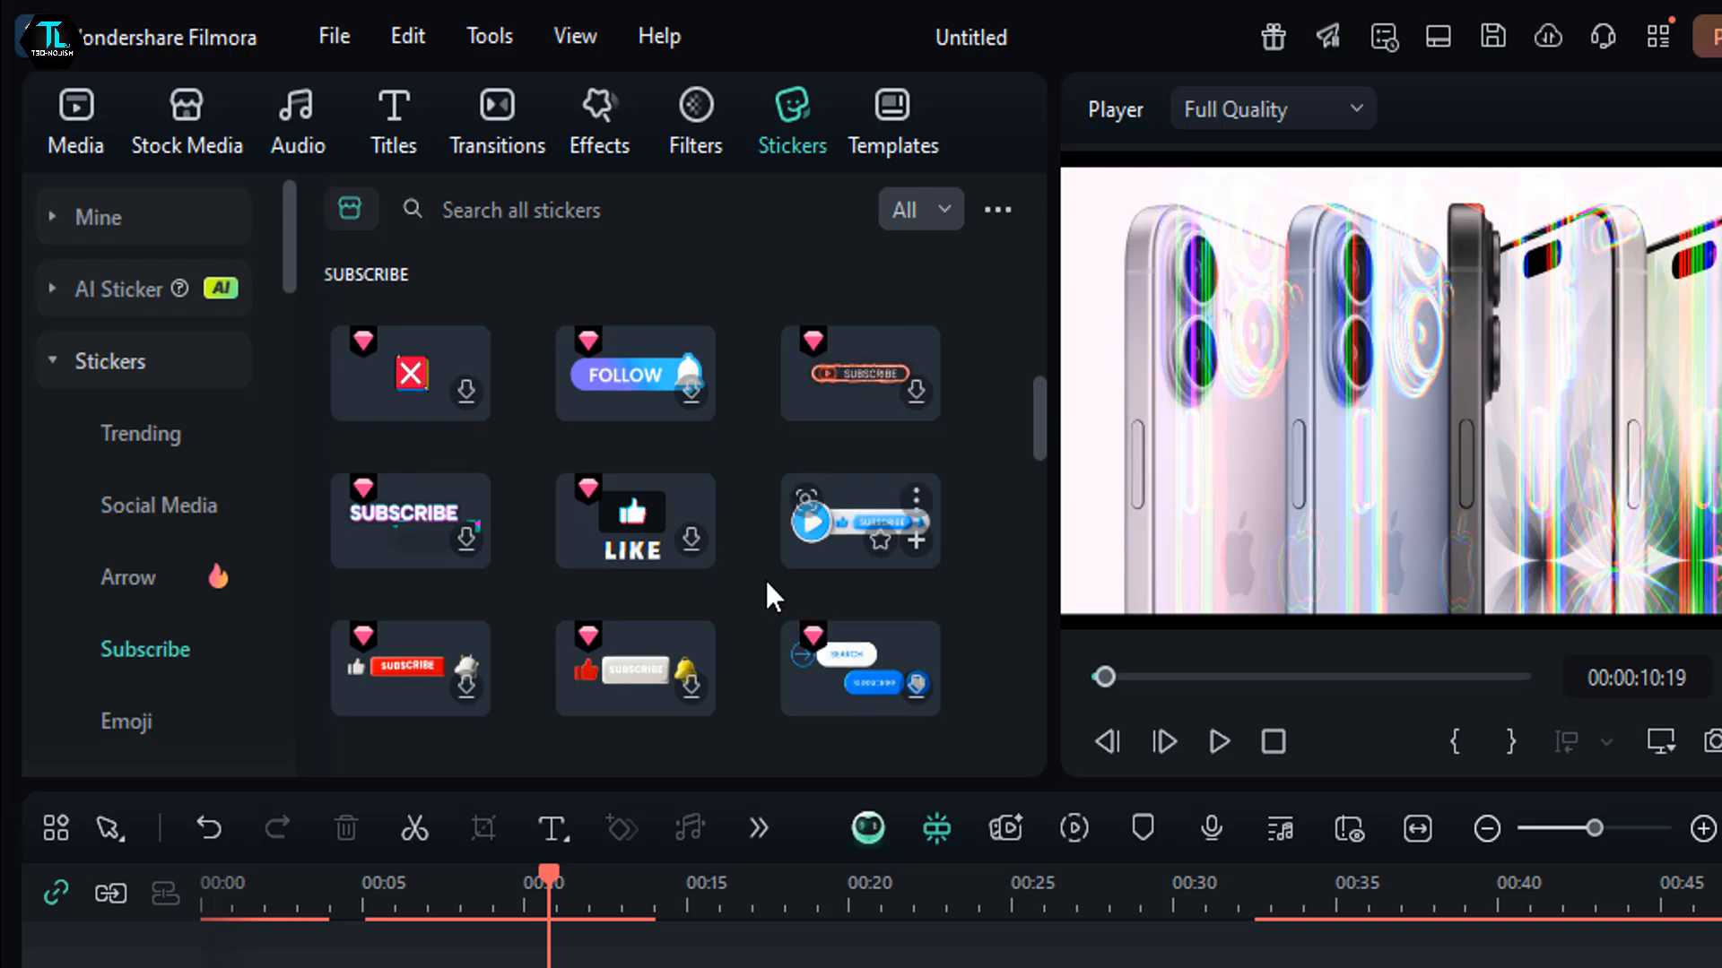
pyautogui.moveTo(838, 536); pyautogui.dragTo(617, 925)
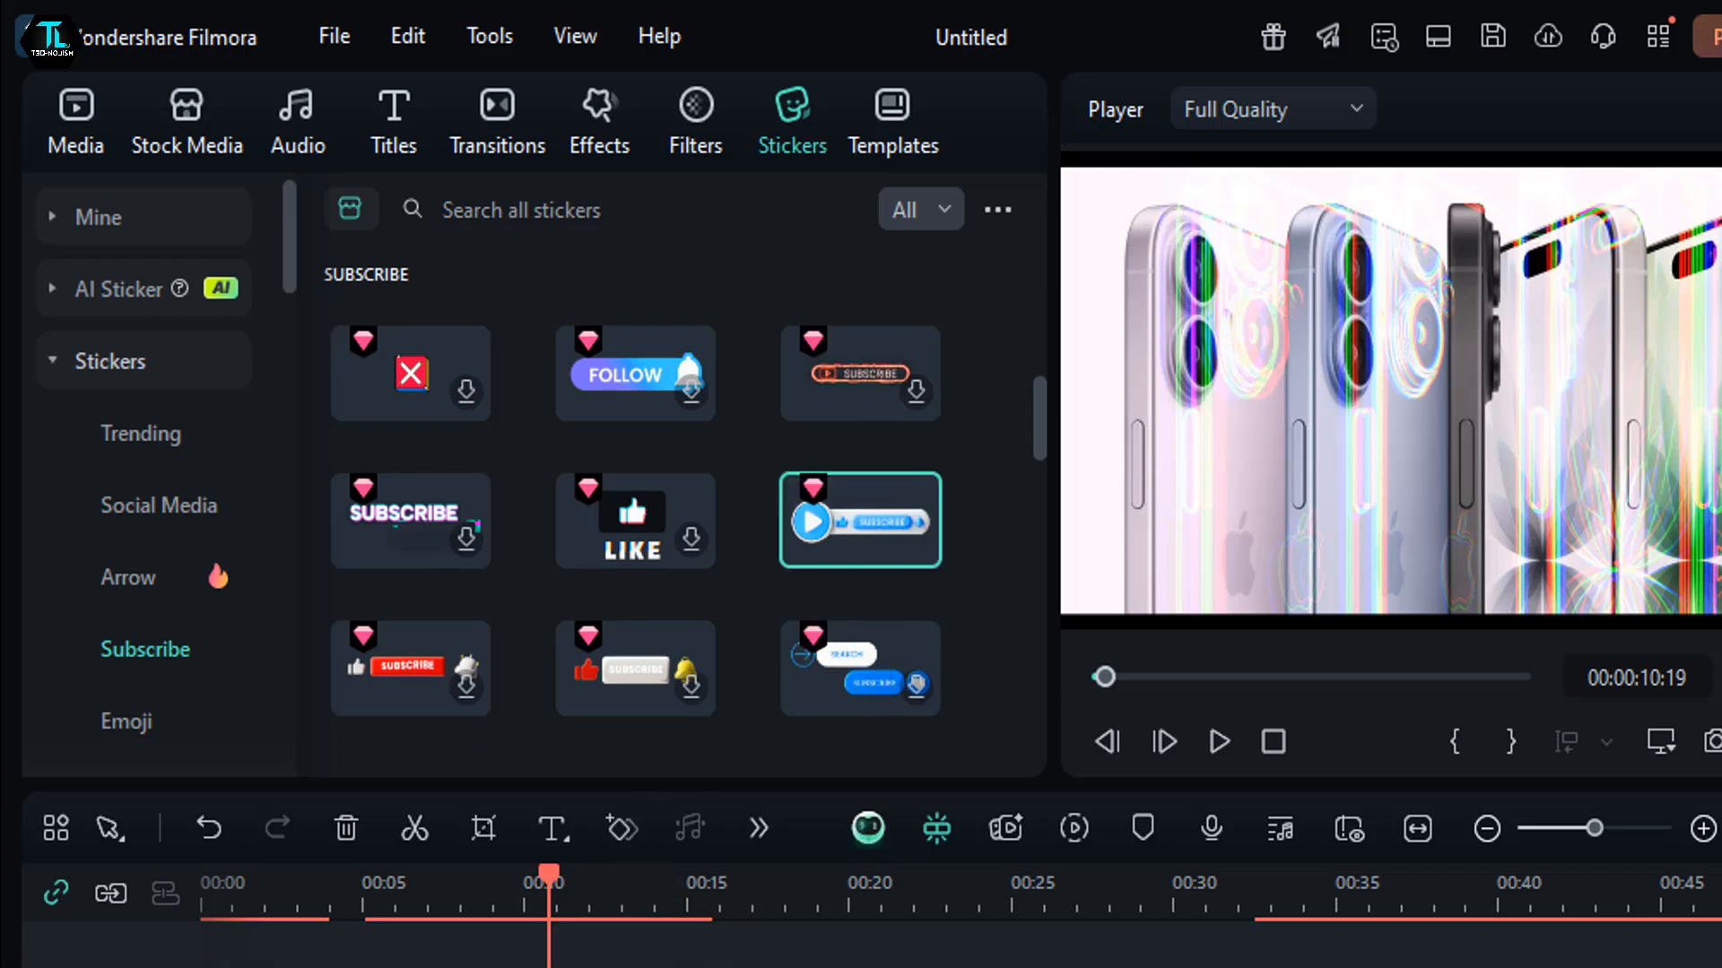
pyautogui.moveTo(574, 967); pyautogui.dragTo(574, 966)
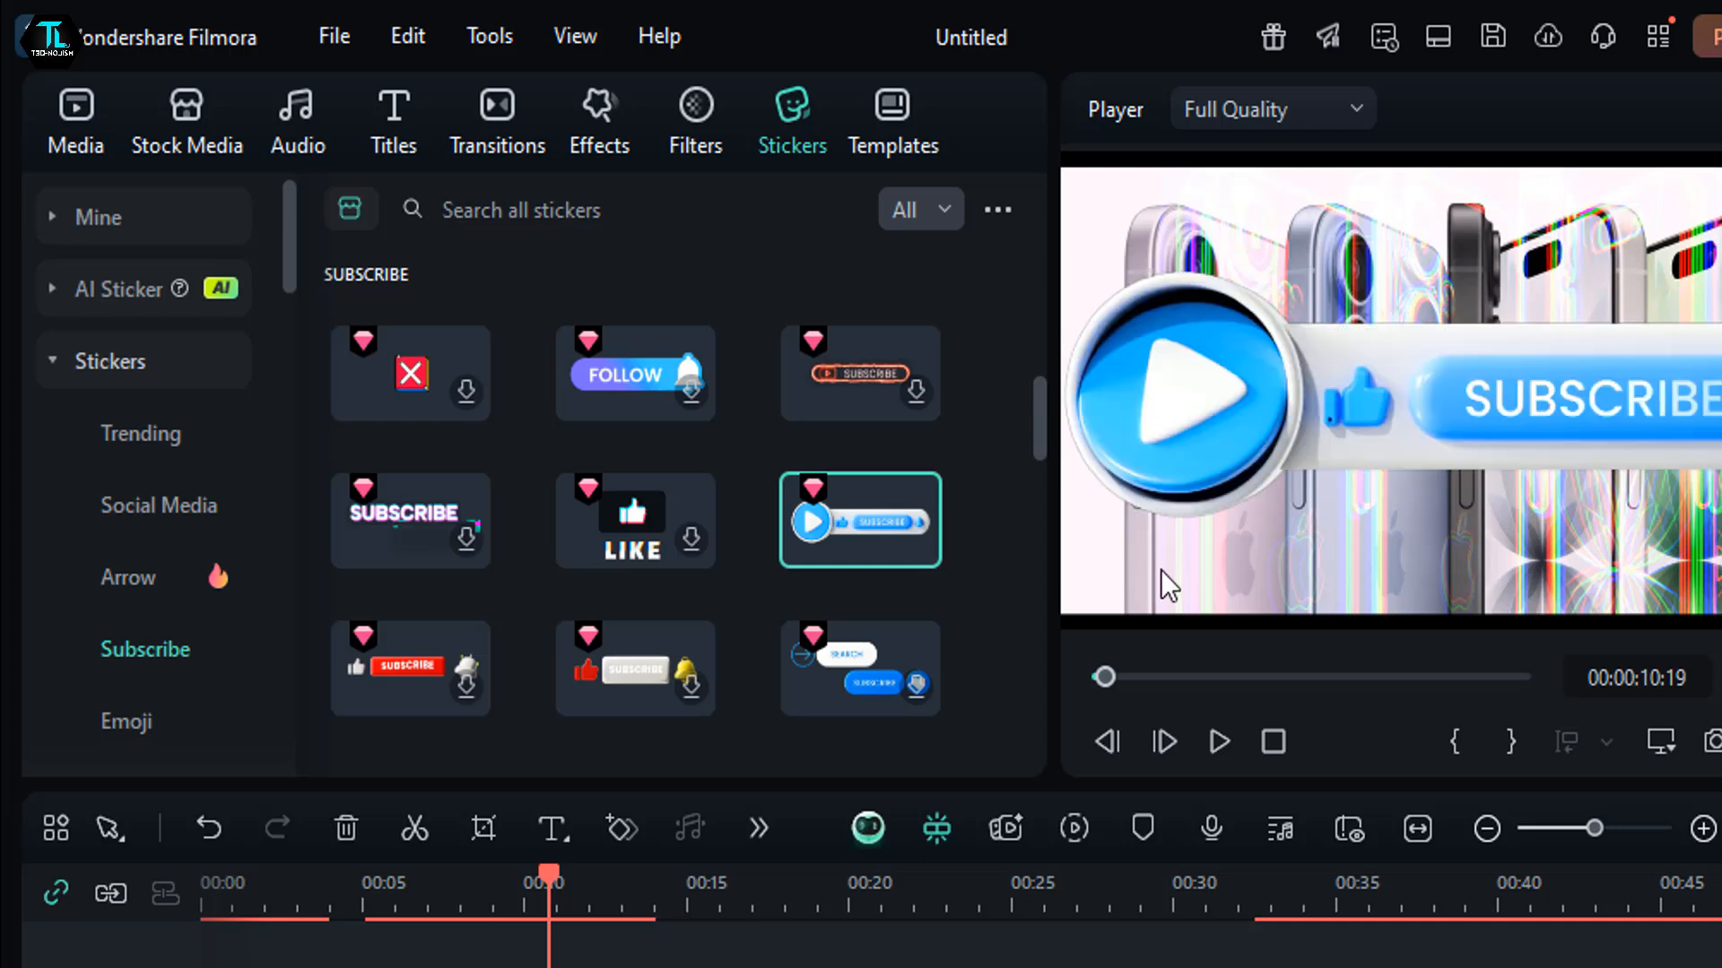
# - Shrink the SUBSCRIBE sticker to about 54% scale and place it in the lower-left corner of the video frame
pyautogui.click(1184, 449)
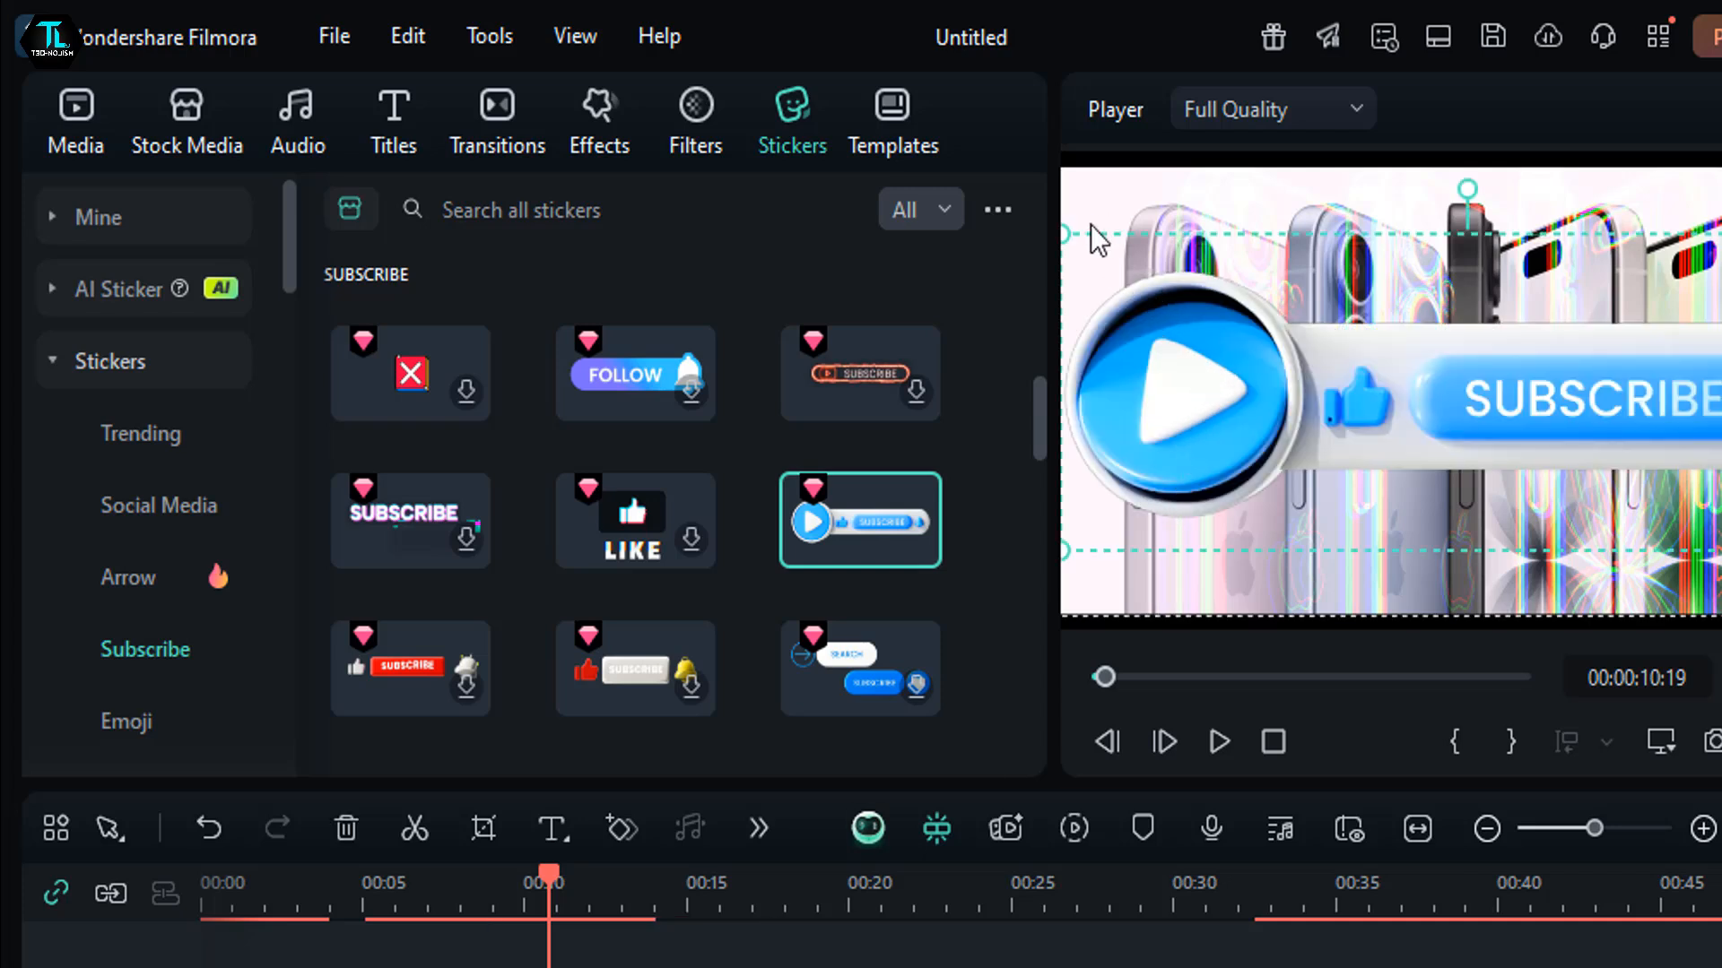
pyautogui.moveTo(1069, 238); pyautogui.dragTo(1364, 373)
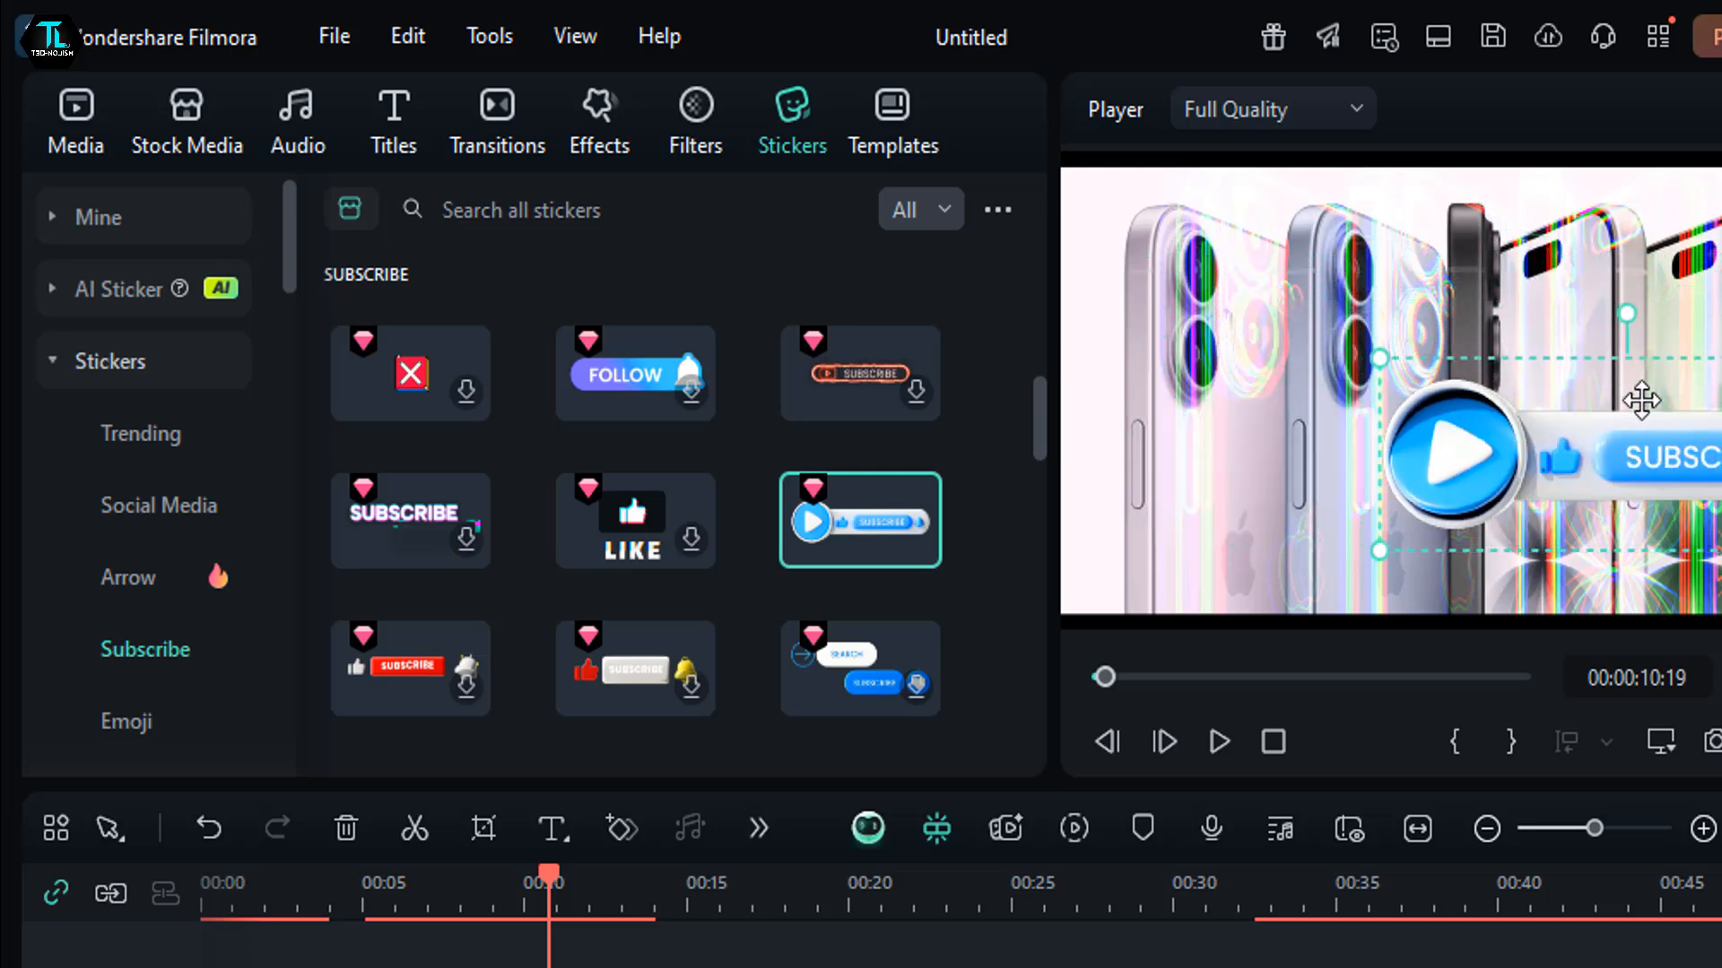
pyautogui.moveTo(1641, 395); pyautogui.dragTo(1360, 459)
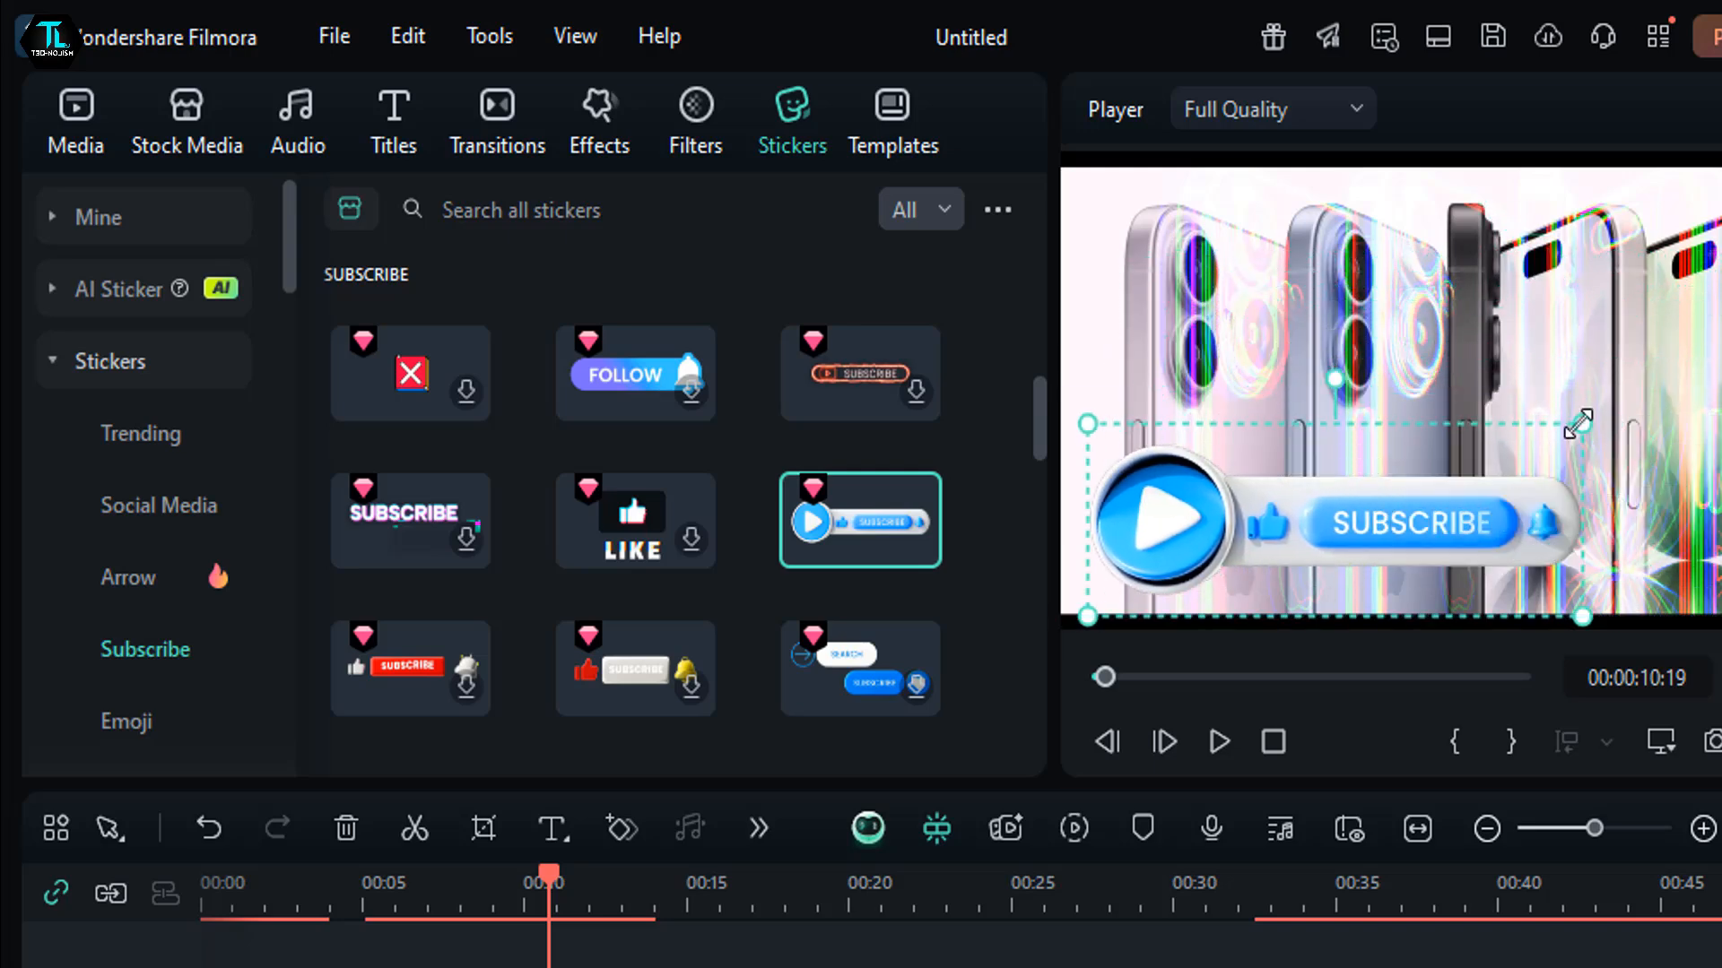
pyautogui.moveTo(1578, 423); pyautogui.dragTo(1527, 446)
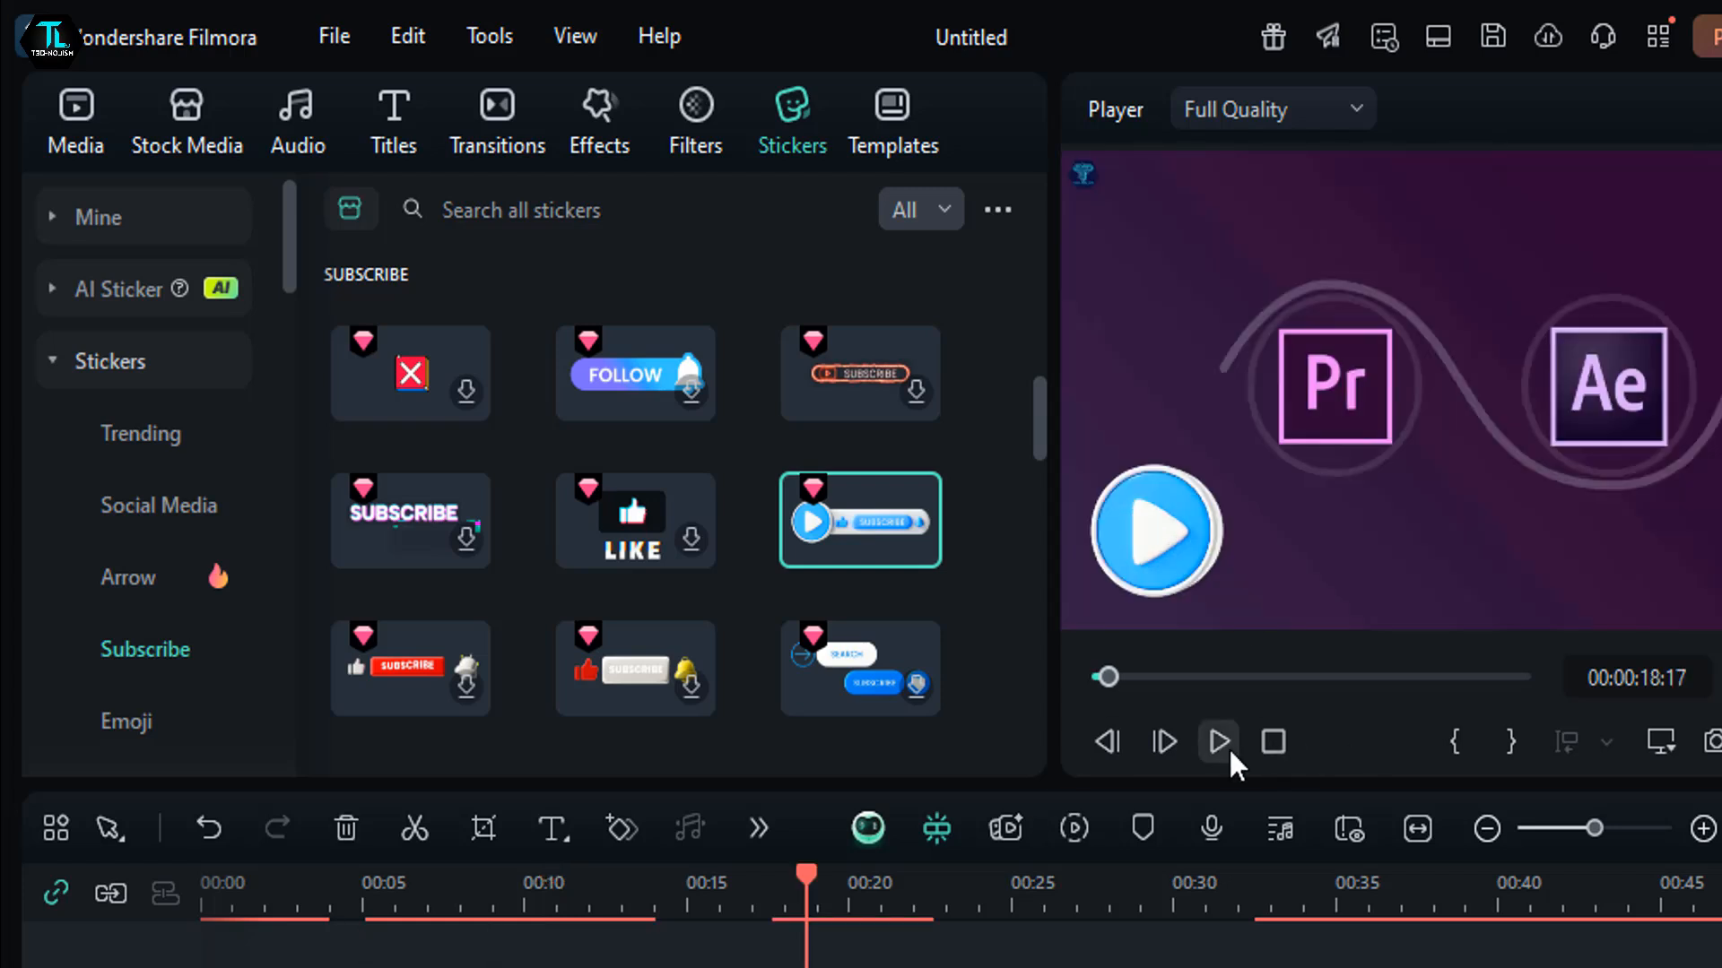
# - Play back the section with the SUBSCRIBE sticker and browse more stickers in the Subscribe category
pyautogui.click(1220, 741)
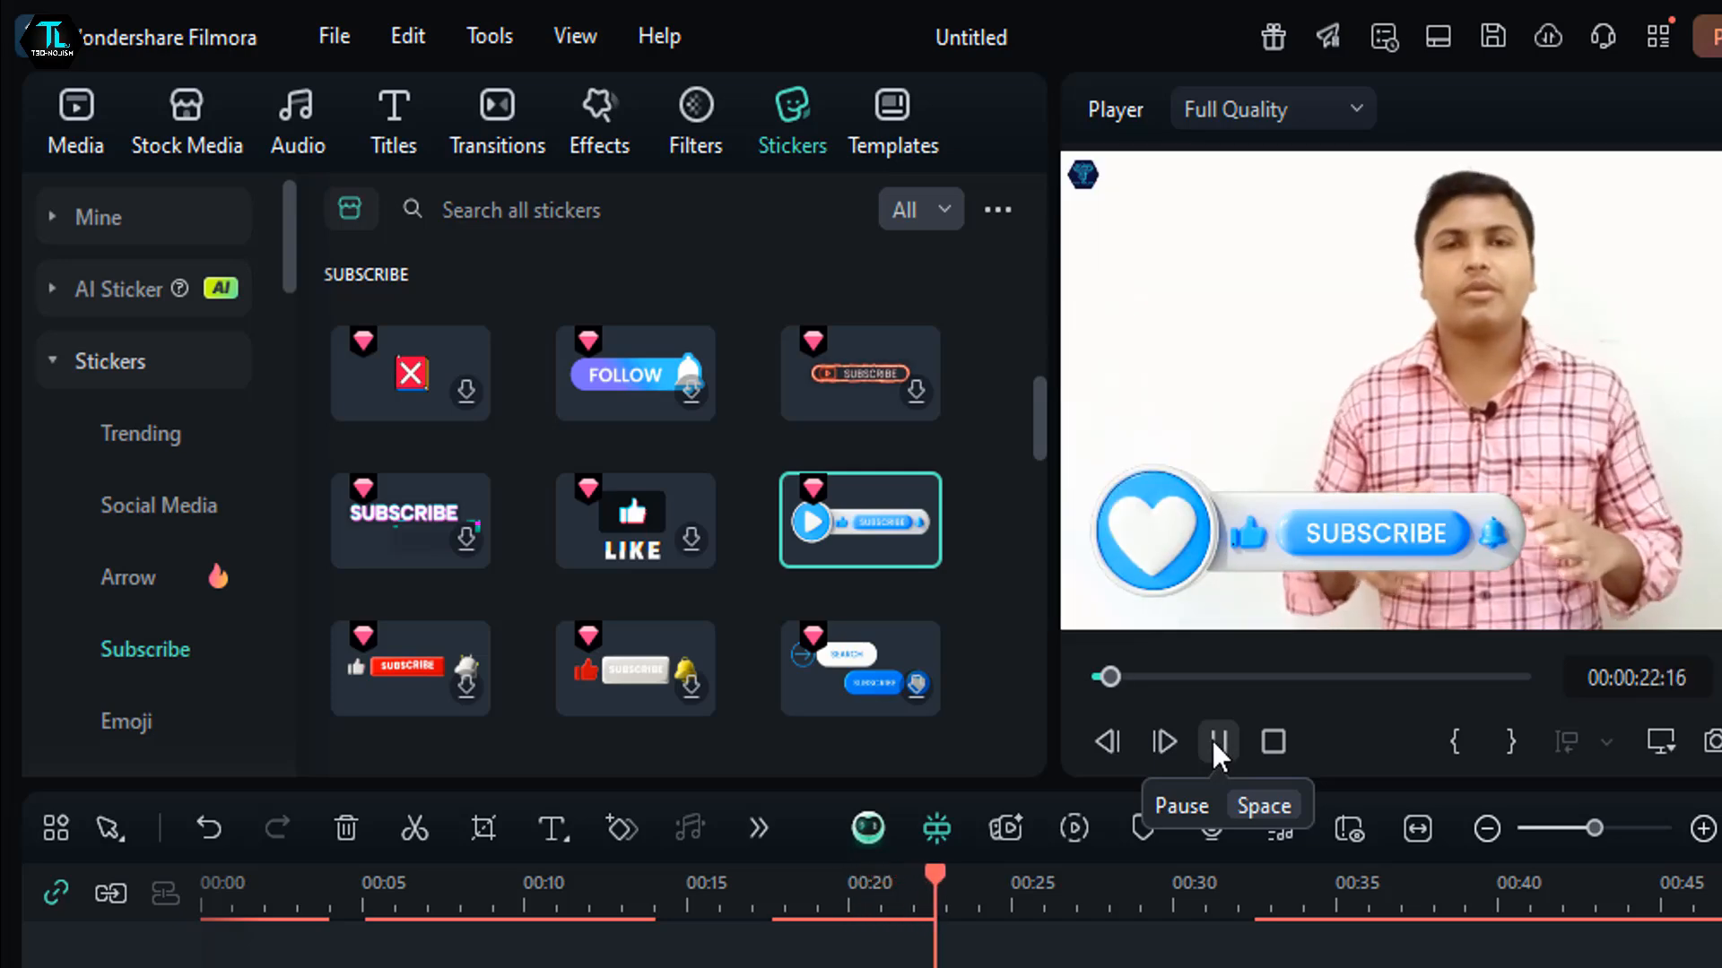
pyautogui.click(1210, 737)
pyautogui.scroll(-5, 650, 592)
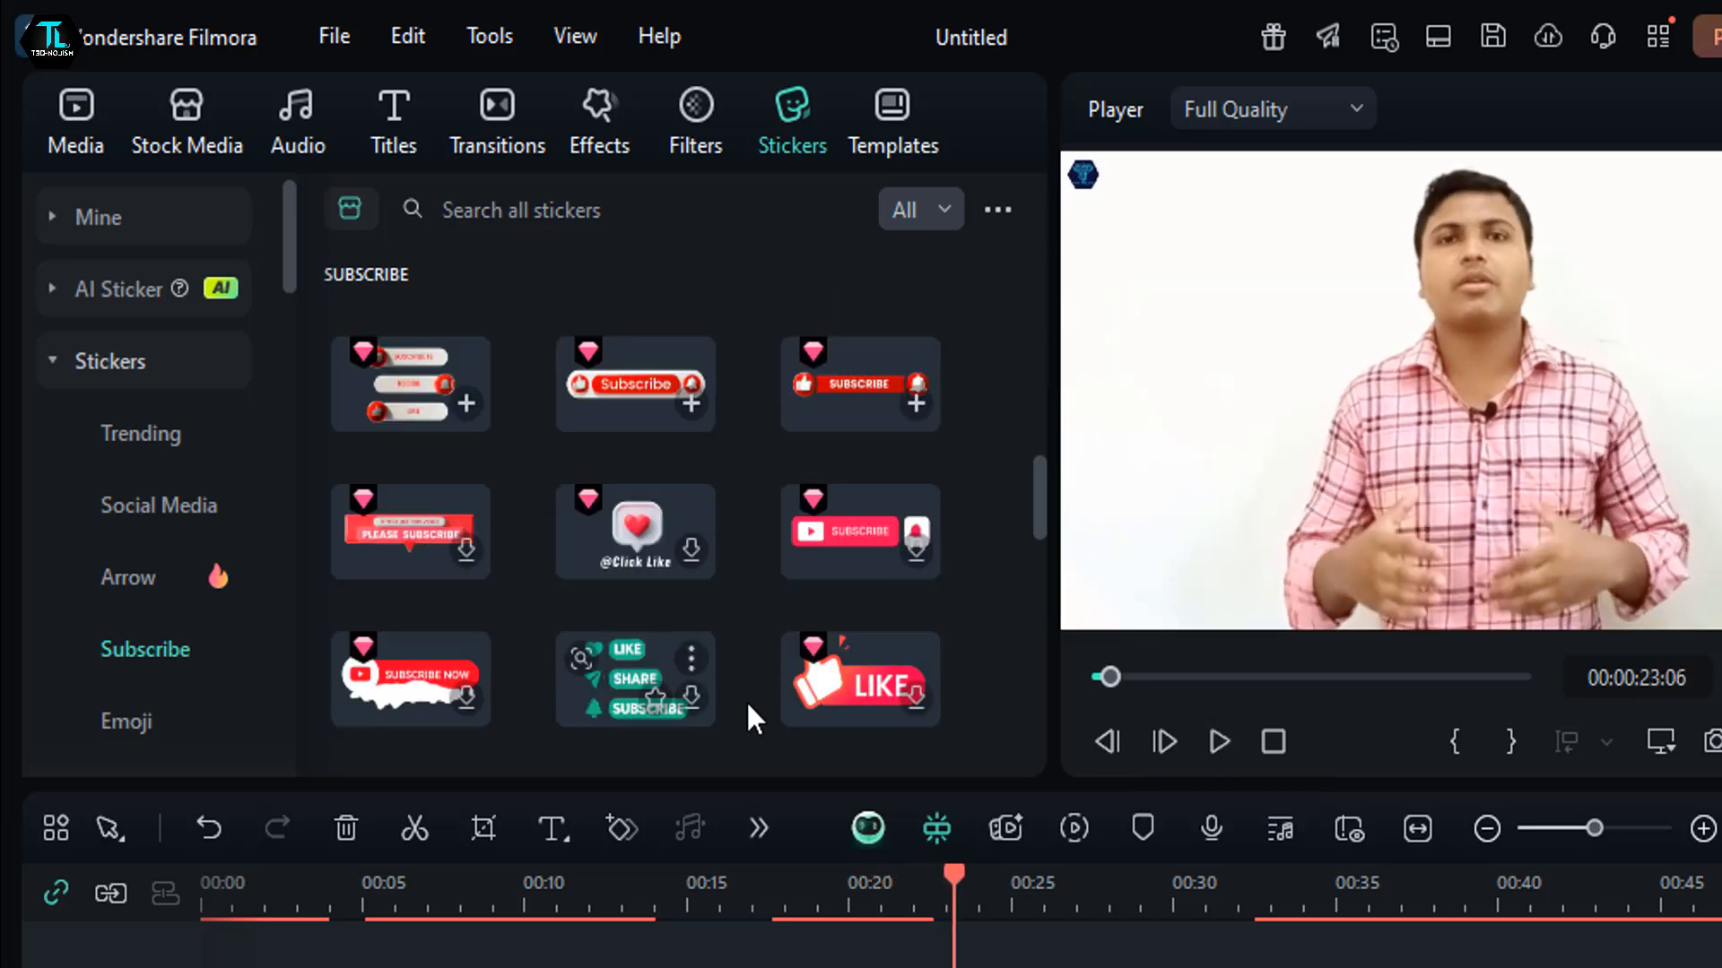
pyautogui.scroll(-1, 761, 670)
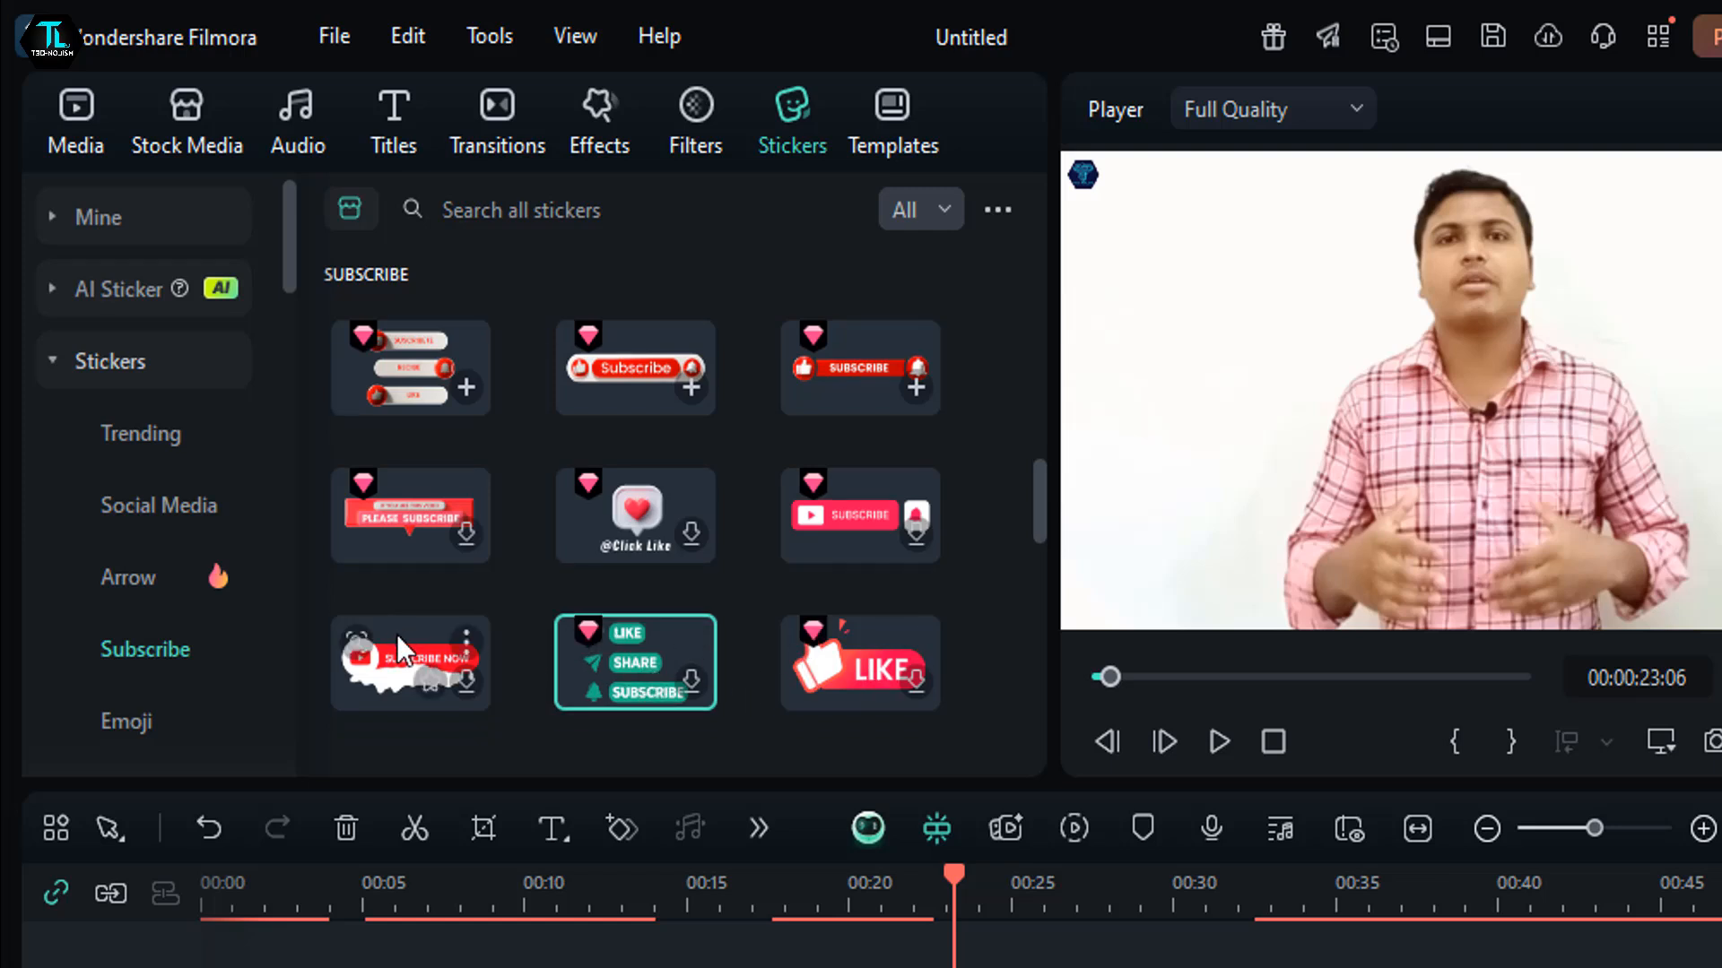
pyautogui.scroll(-3, 400, 636)
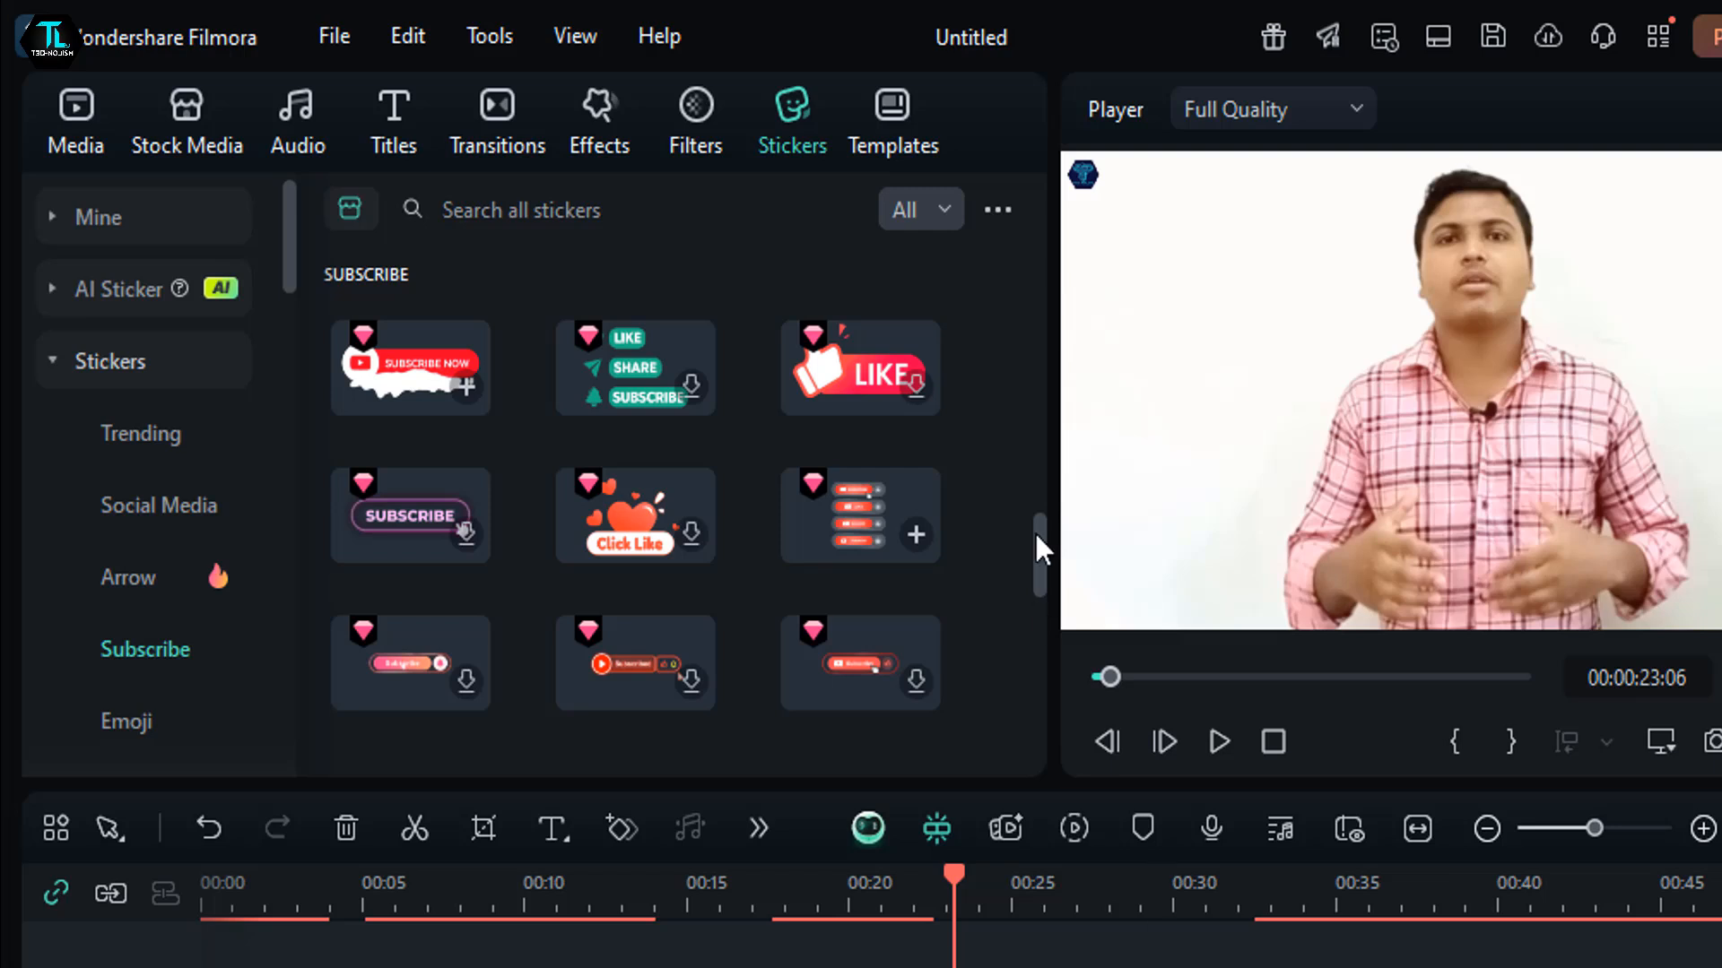
# - Download the trending five-second Phone Review template and insert it among the clips on Video 1
pyautogui.click(886, 145)
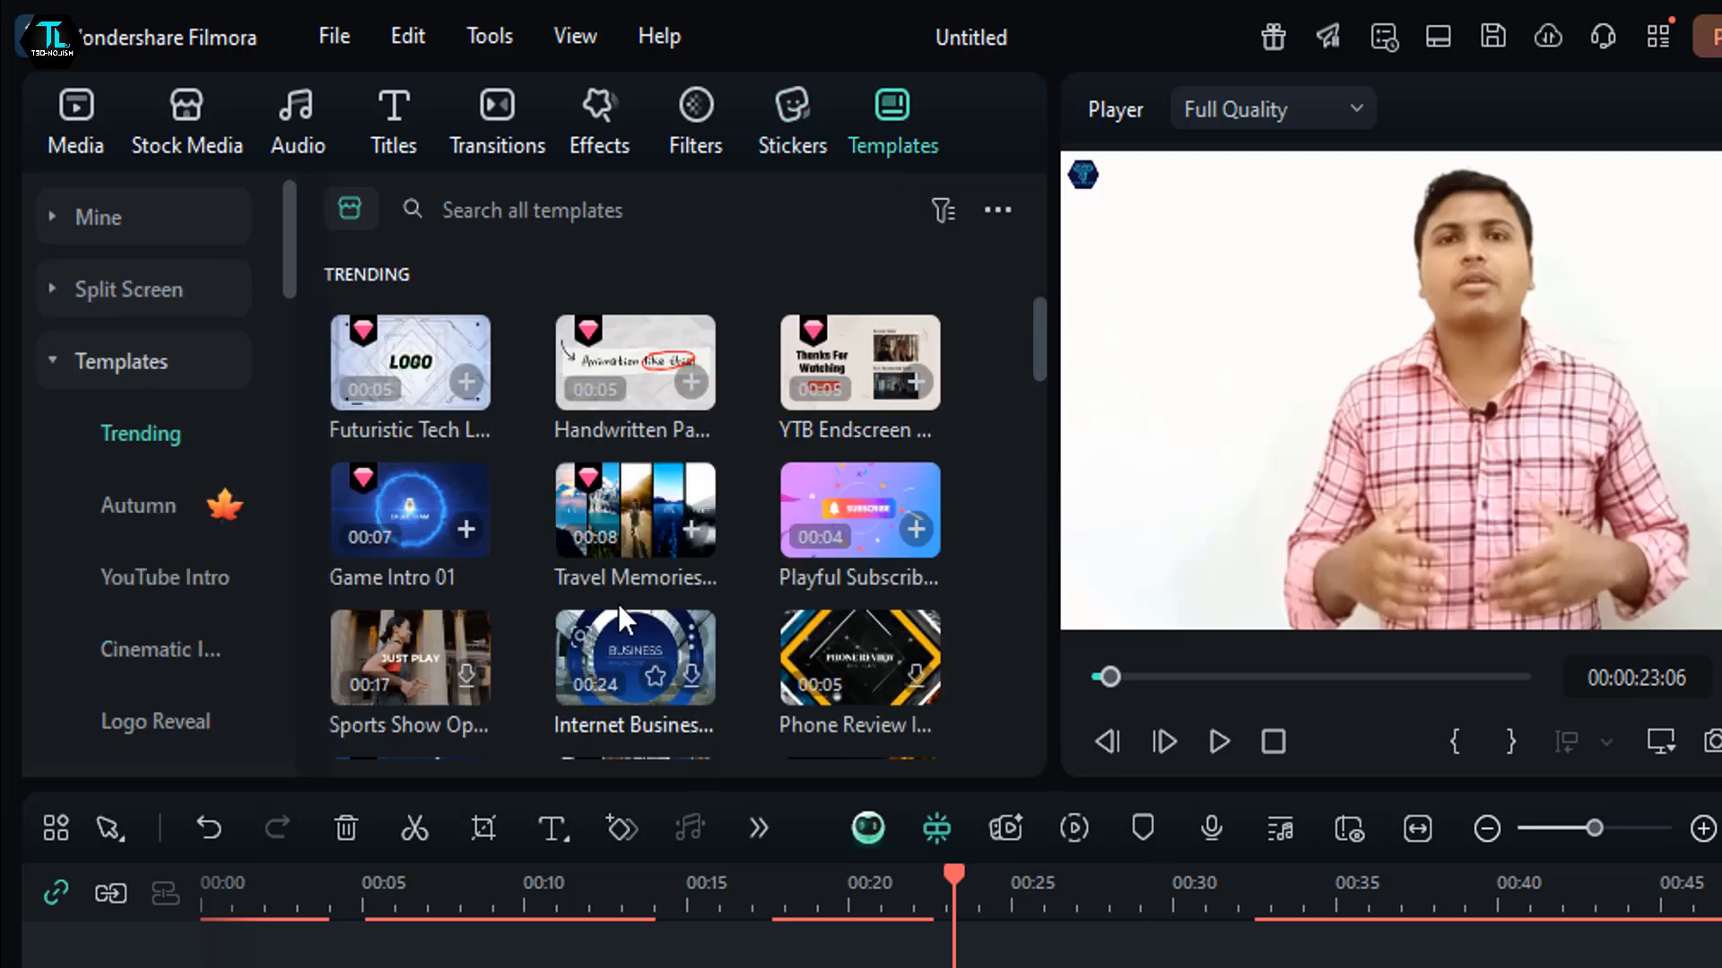
pyautogui.scroll(-3, 637, 624)
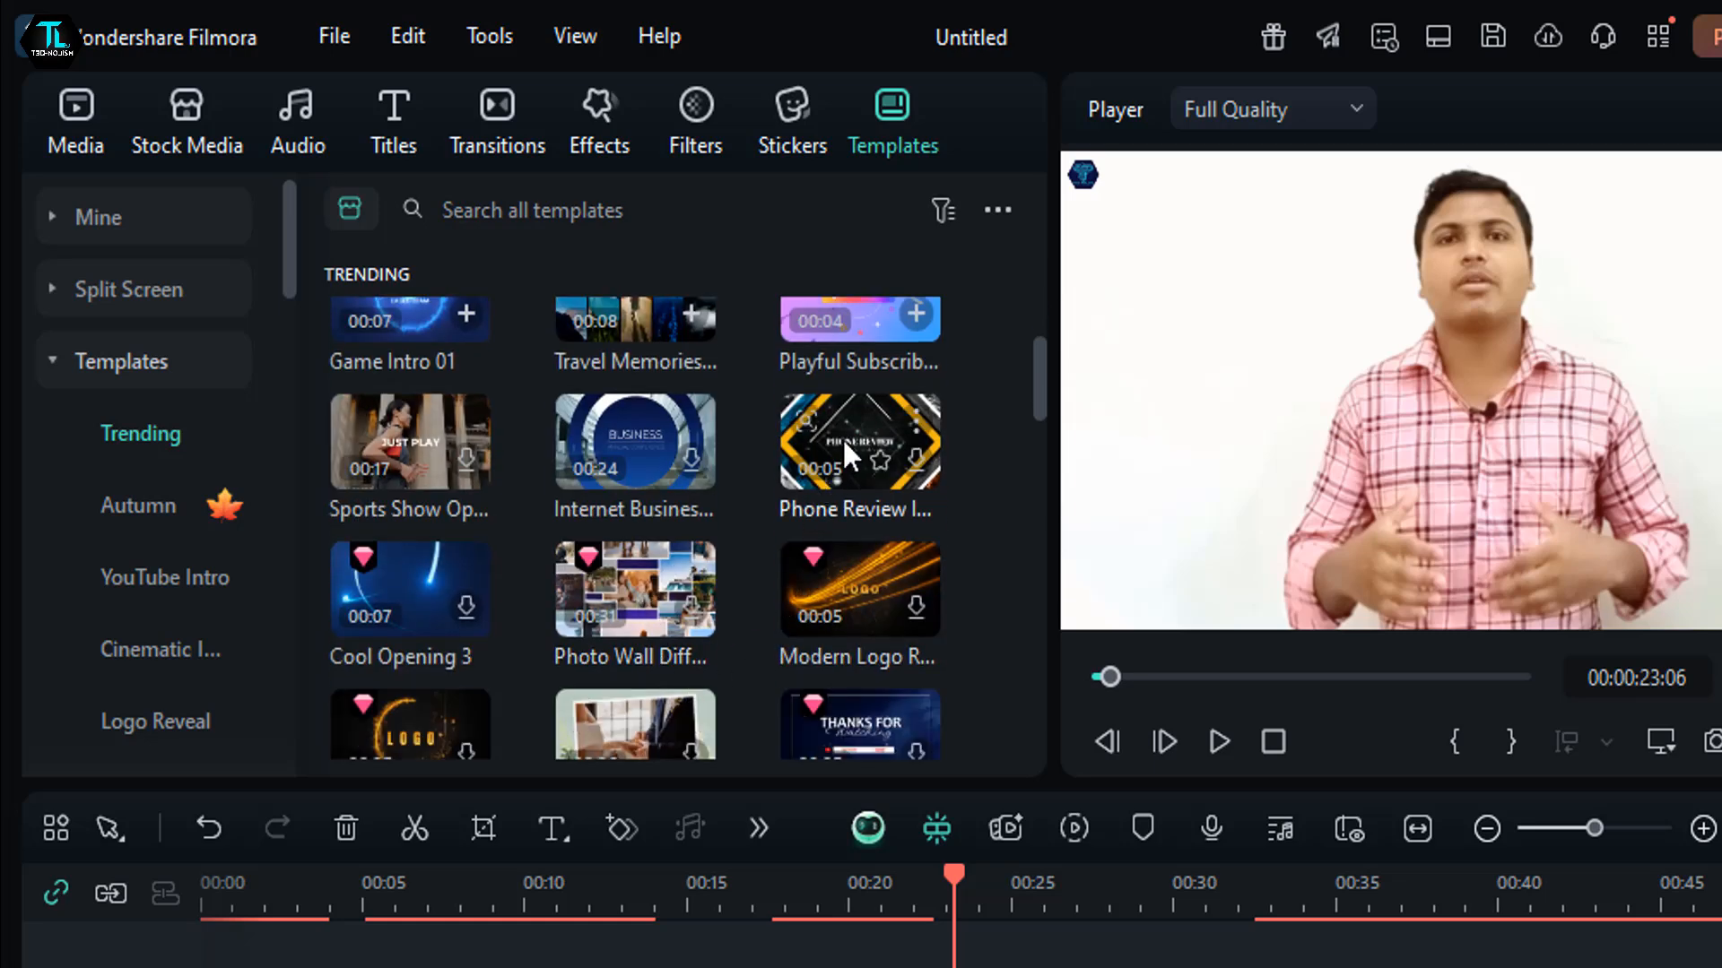
pyautogui.moveTo(849, 418)
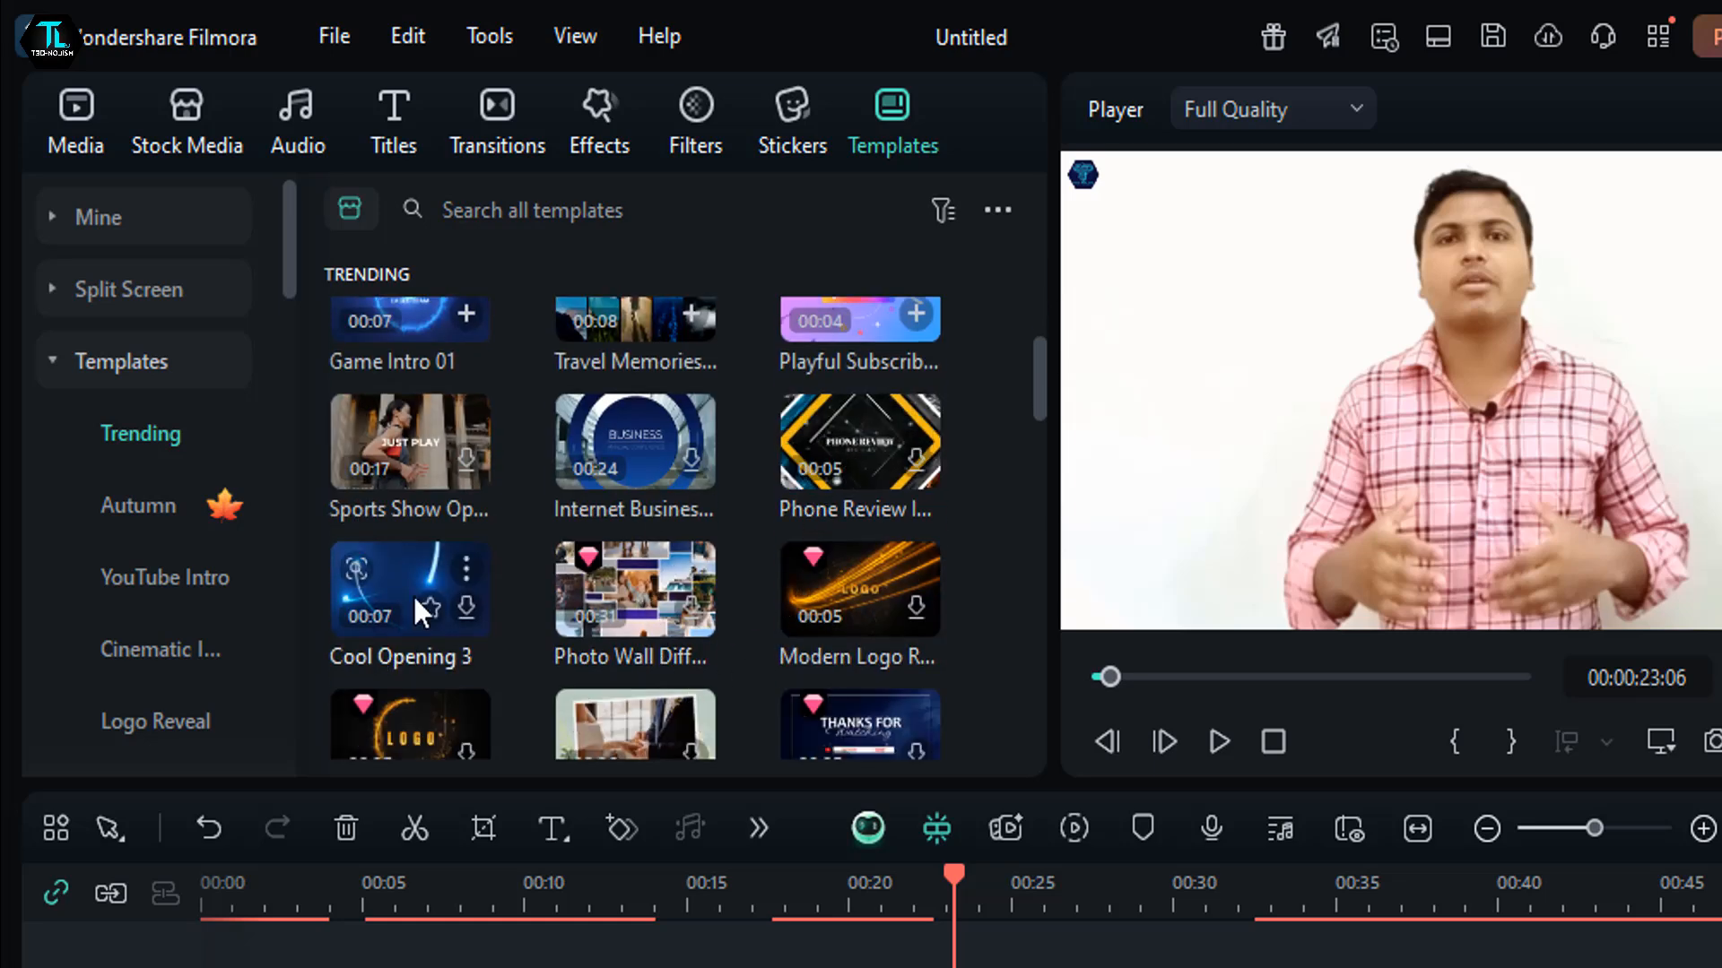
pyautogui.click(826, 440)
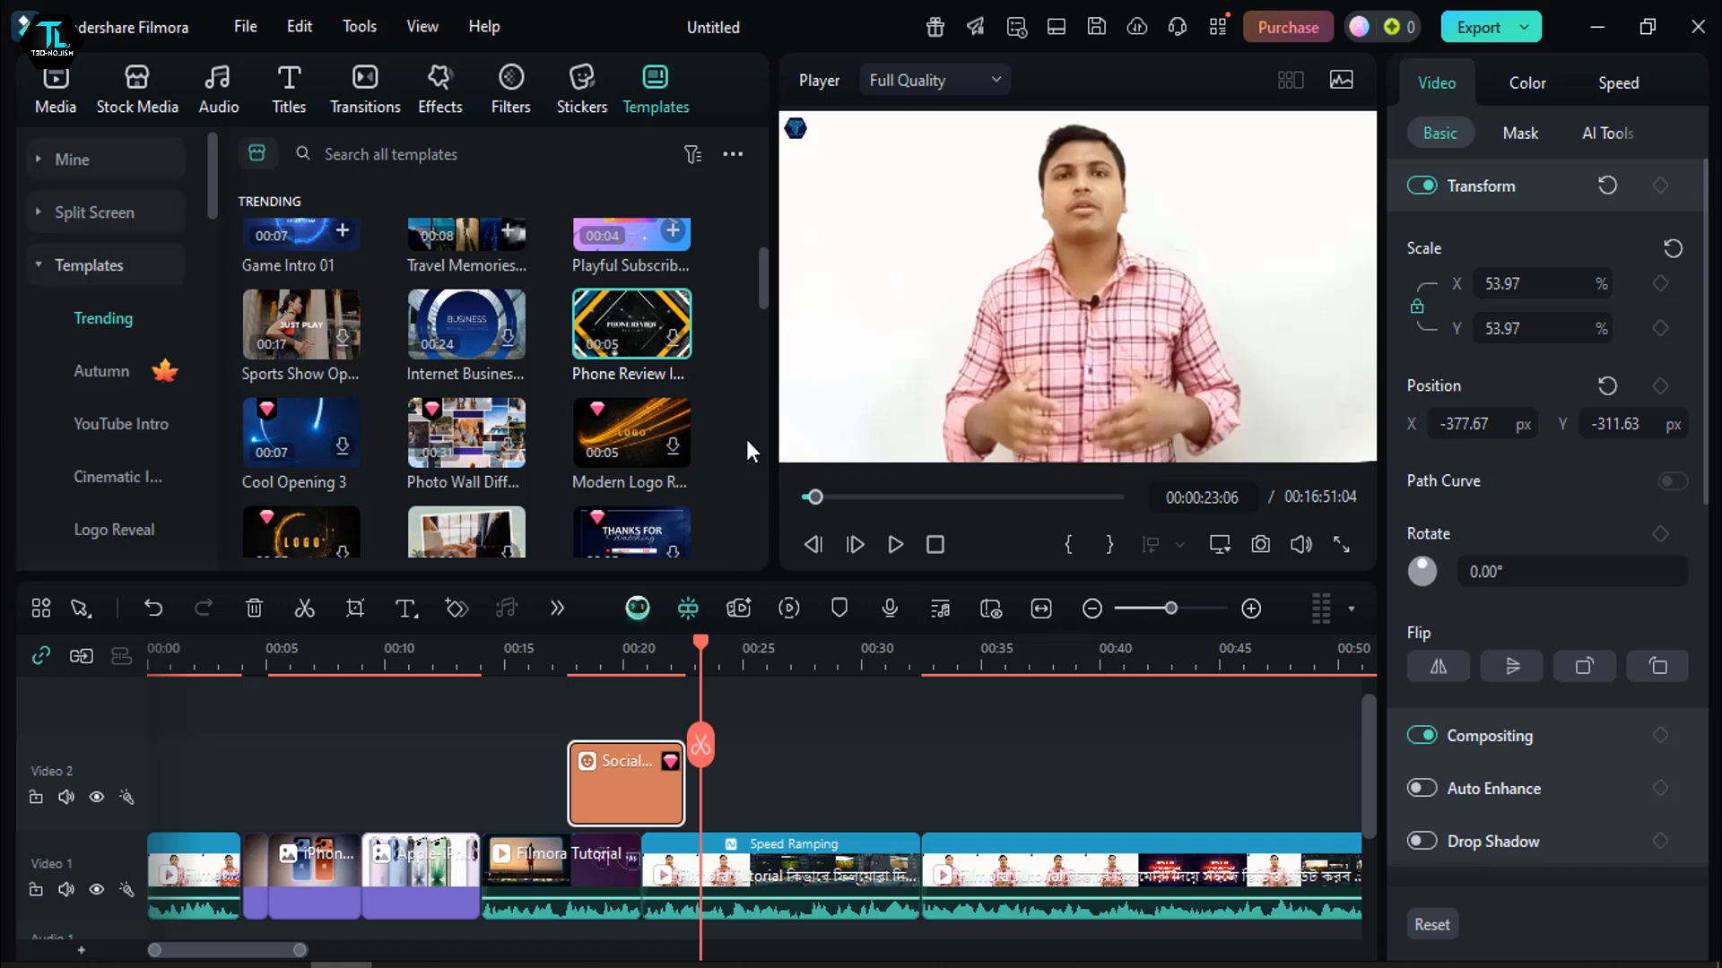
pyautogui.click(664, 344)
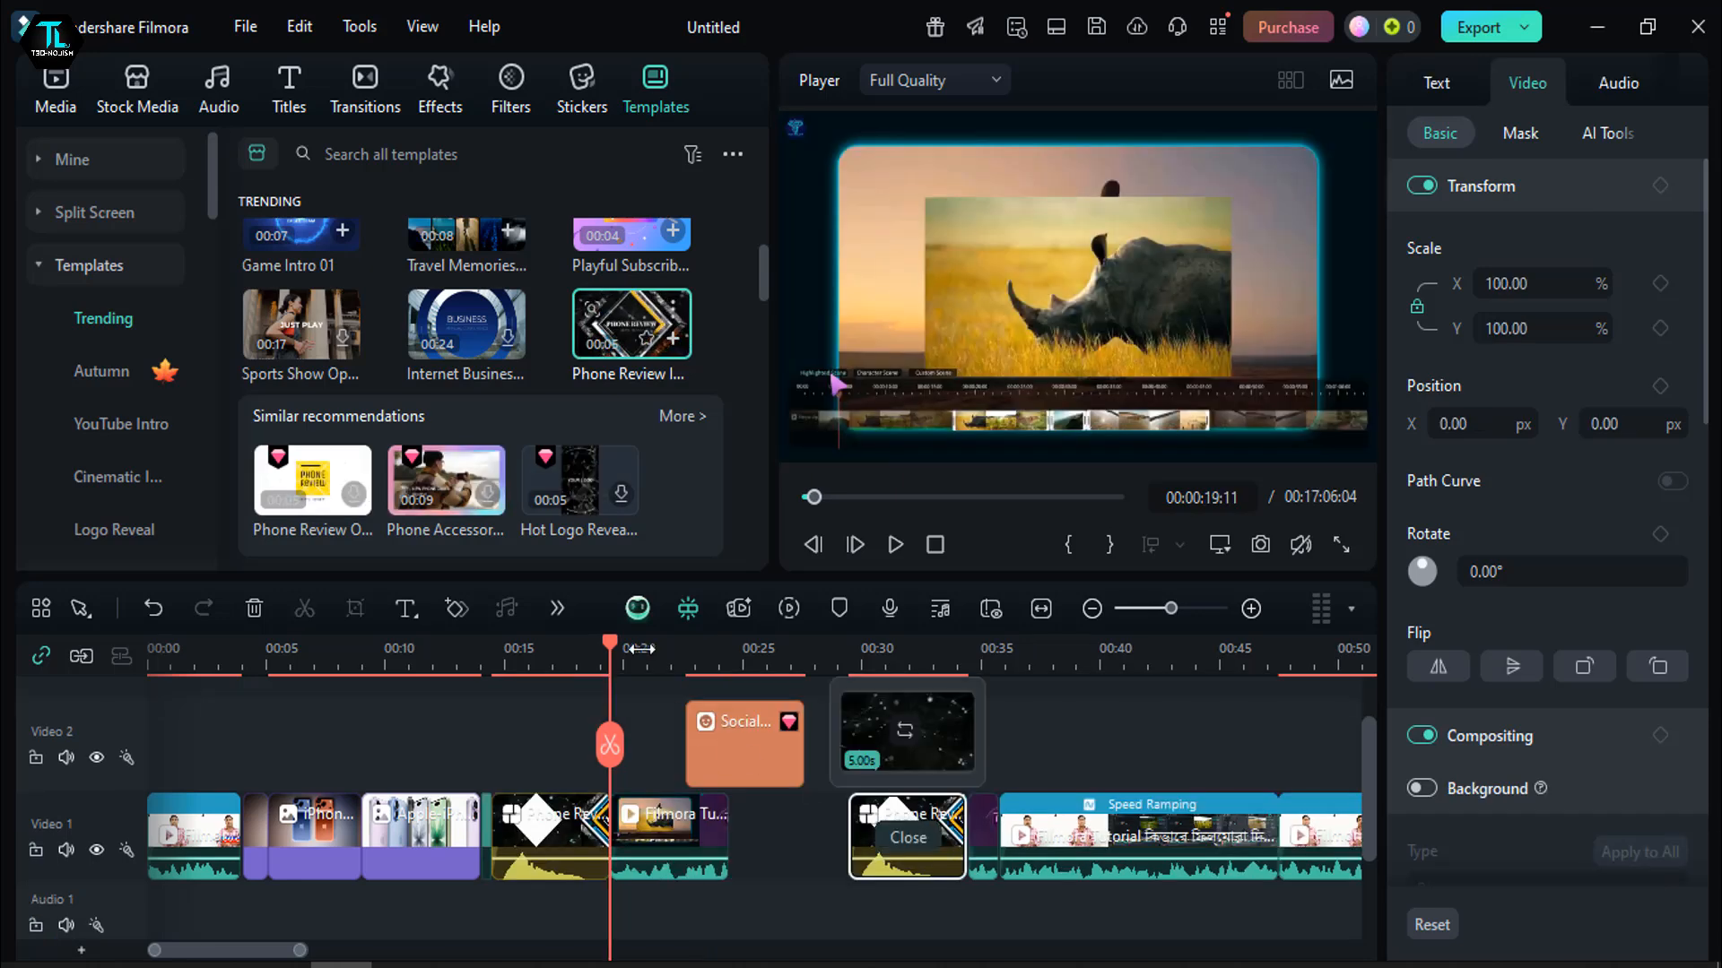
# - Replace the placeholder media of the Phone Review template clip near 30 seconds with the ICON image
pyautogui.moveTo(611, 647); pyautogui.dragTo(874, 762)
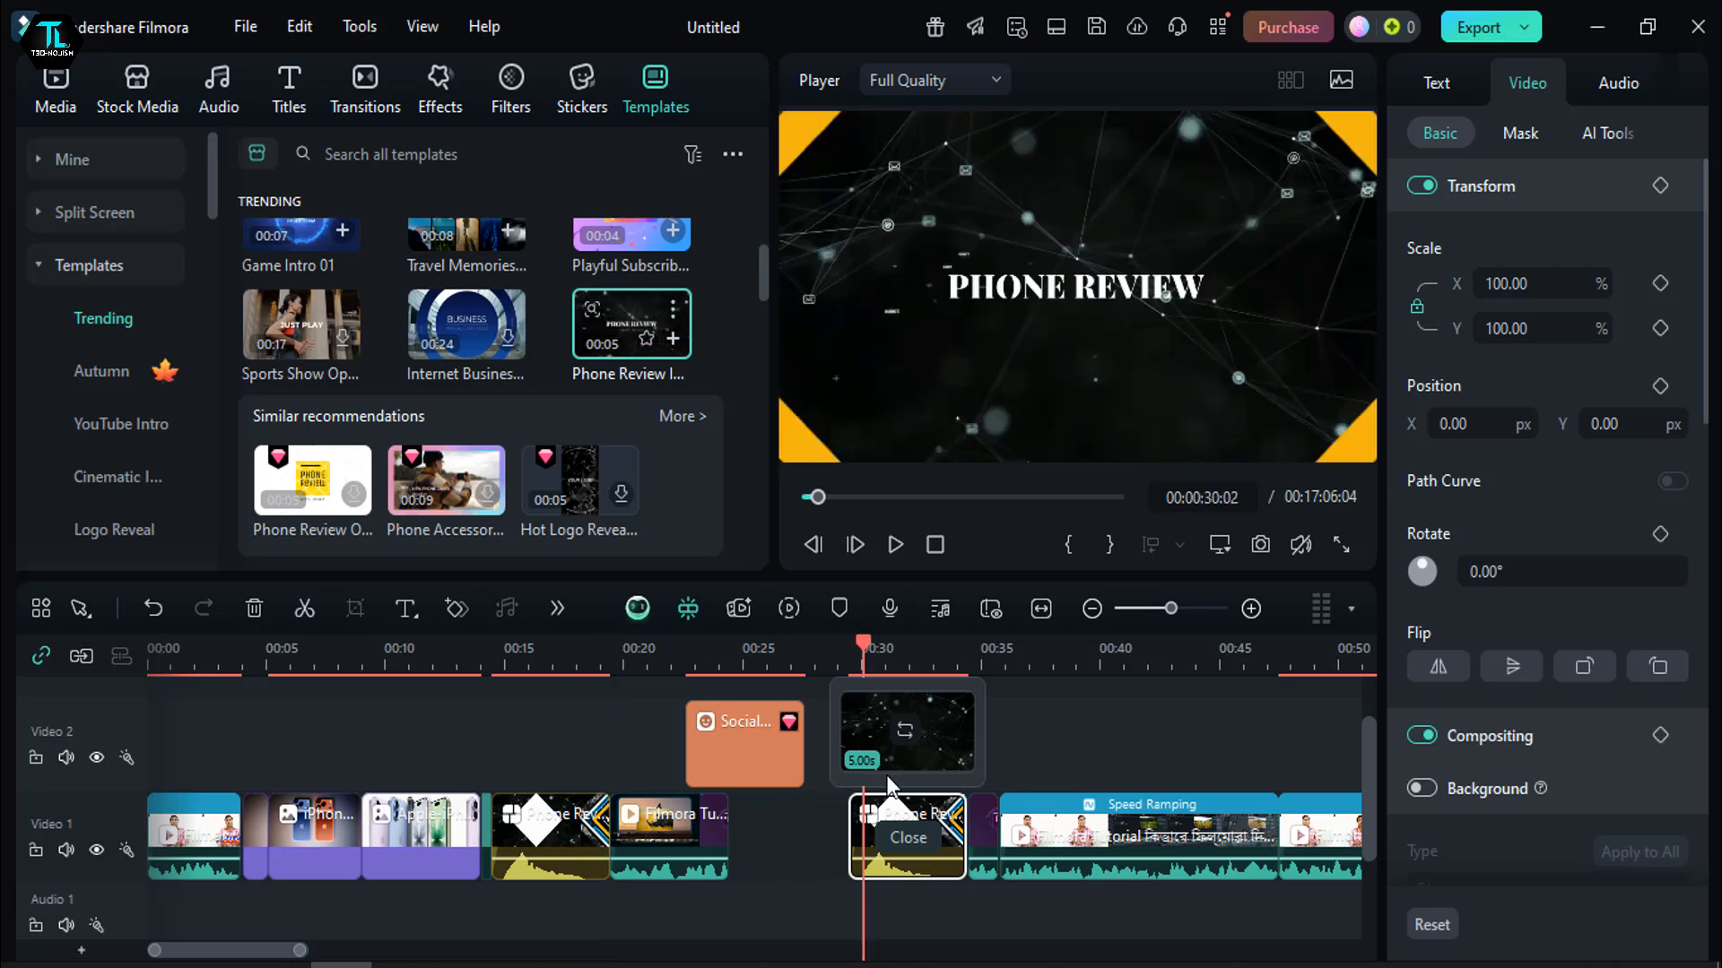
pyautogui.click(905, 728)
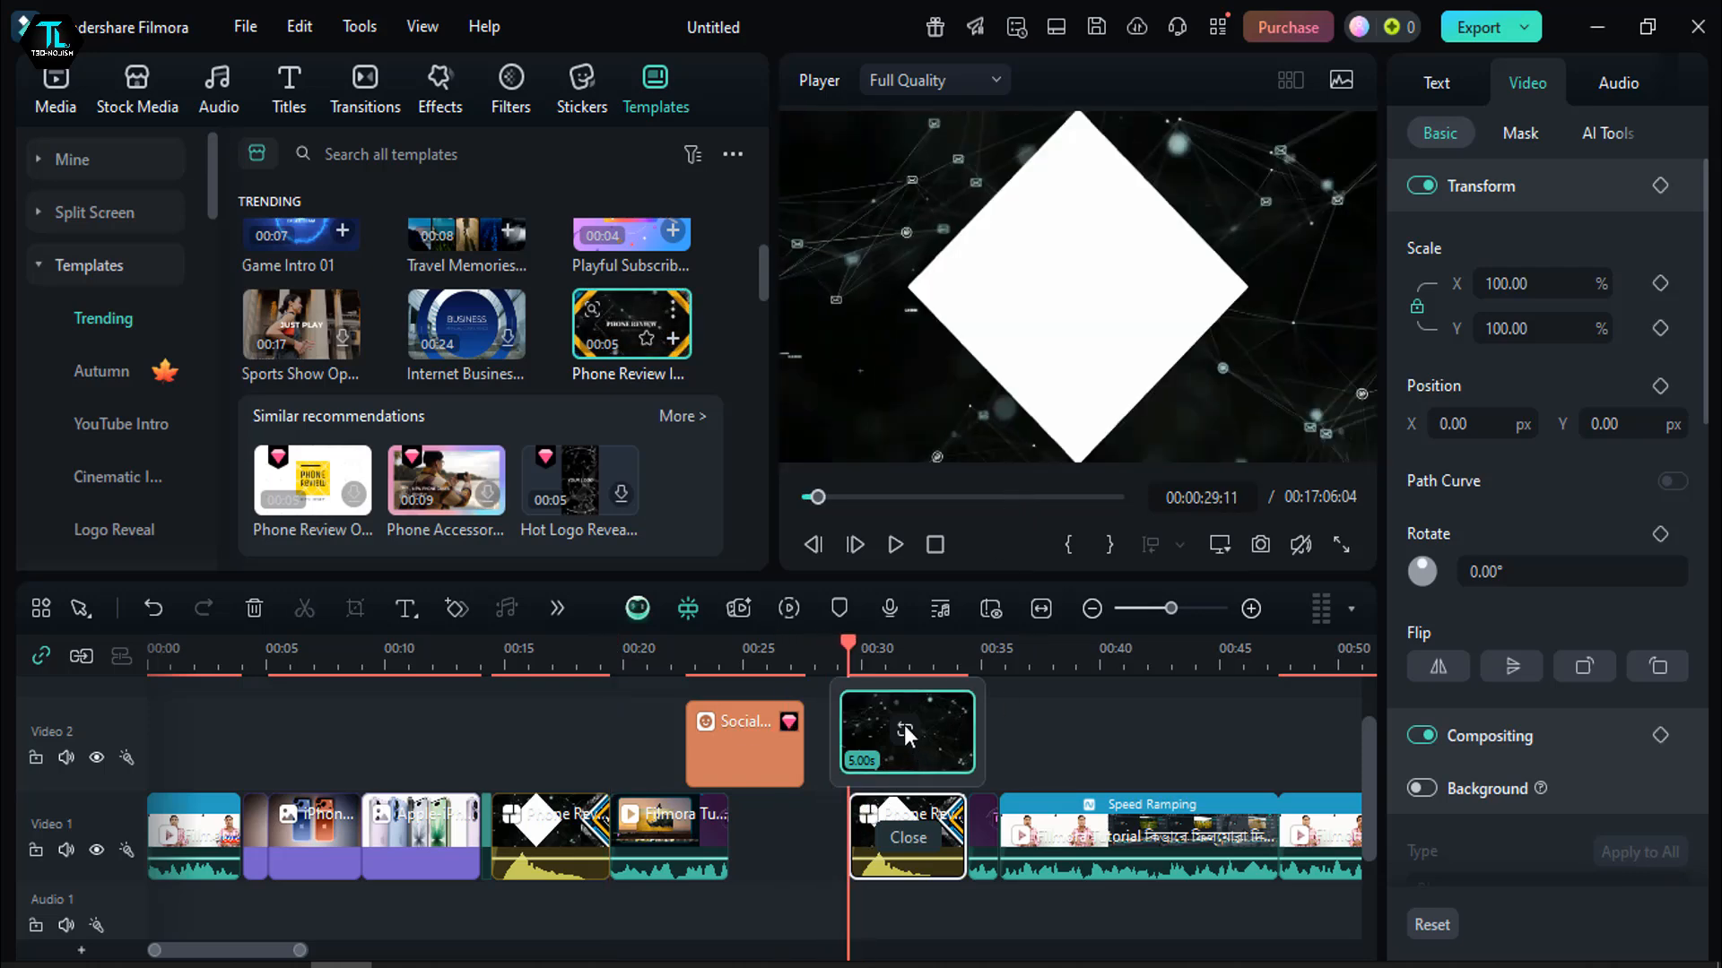
pyautogui.doubleClick(742, 231)
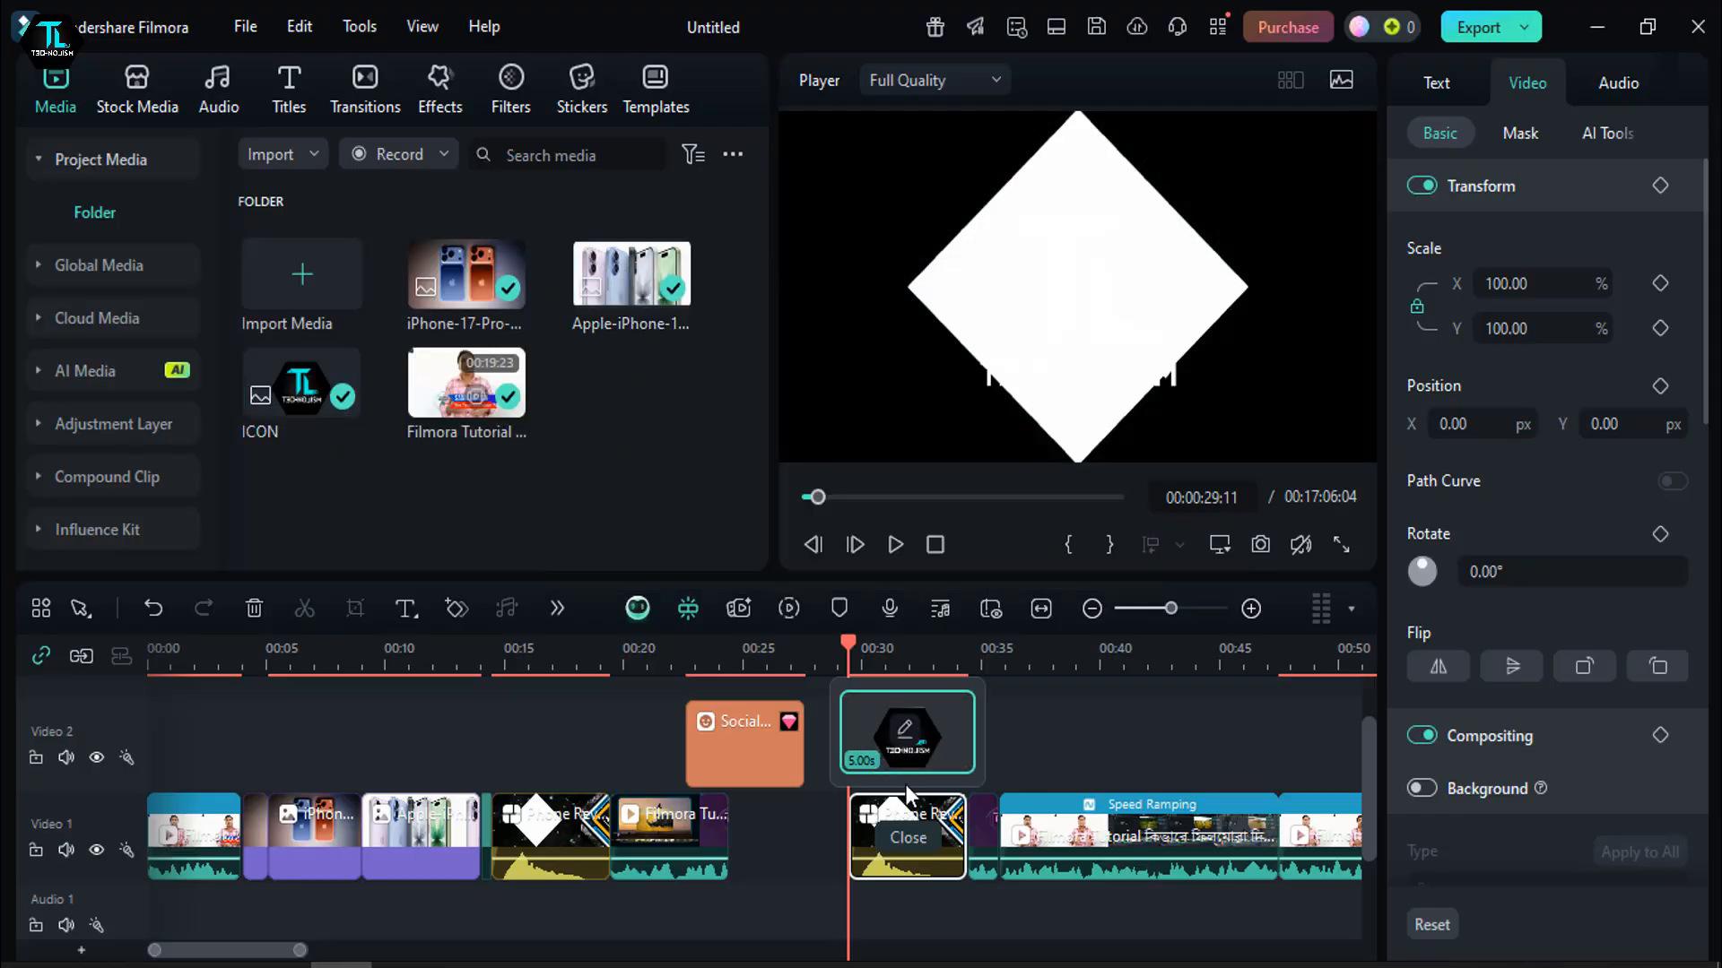
# - At about 30 seconds, move the PHONE REVIEW title down to the bottom edge of the TECHNOJISM logo
pyautogui.moveTo(854, 654)
pyautogui.mouseDown()
pyautogui.moveTo(938, 674)
pyautogui.moveTo(868, 675)
pyautogui.mouseUp()
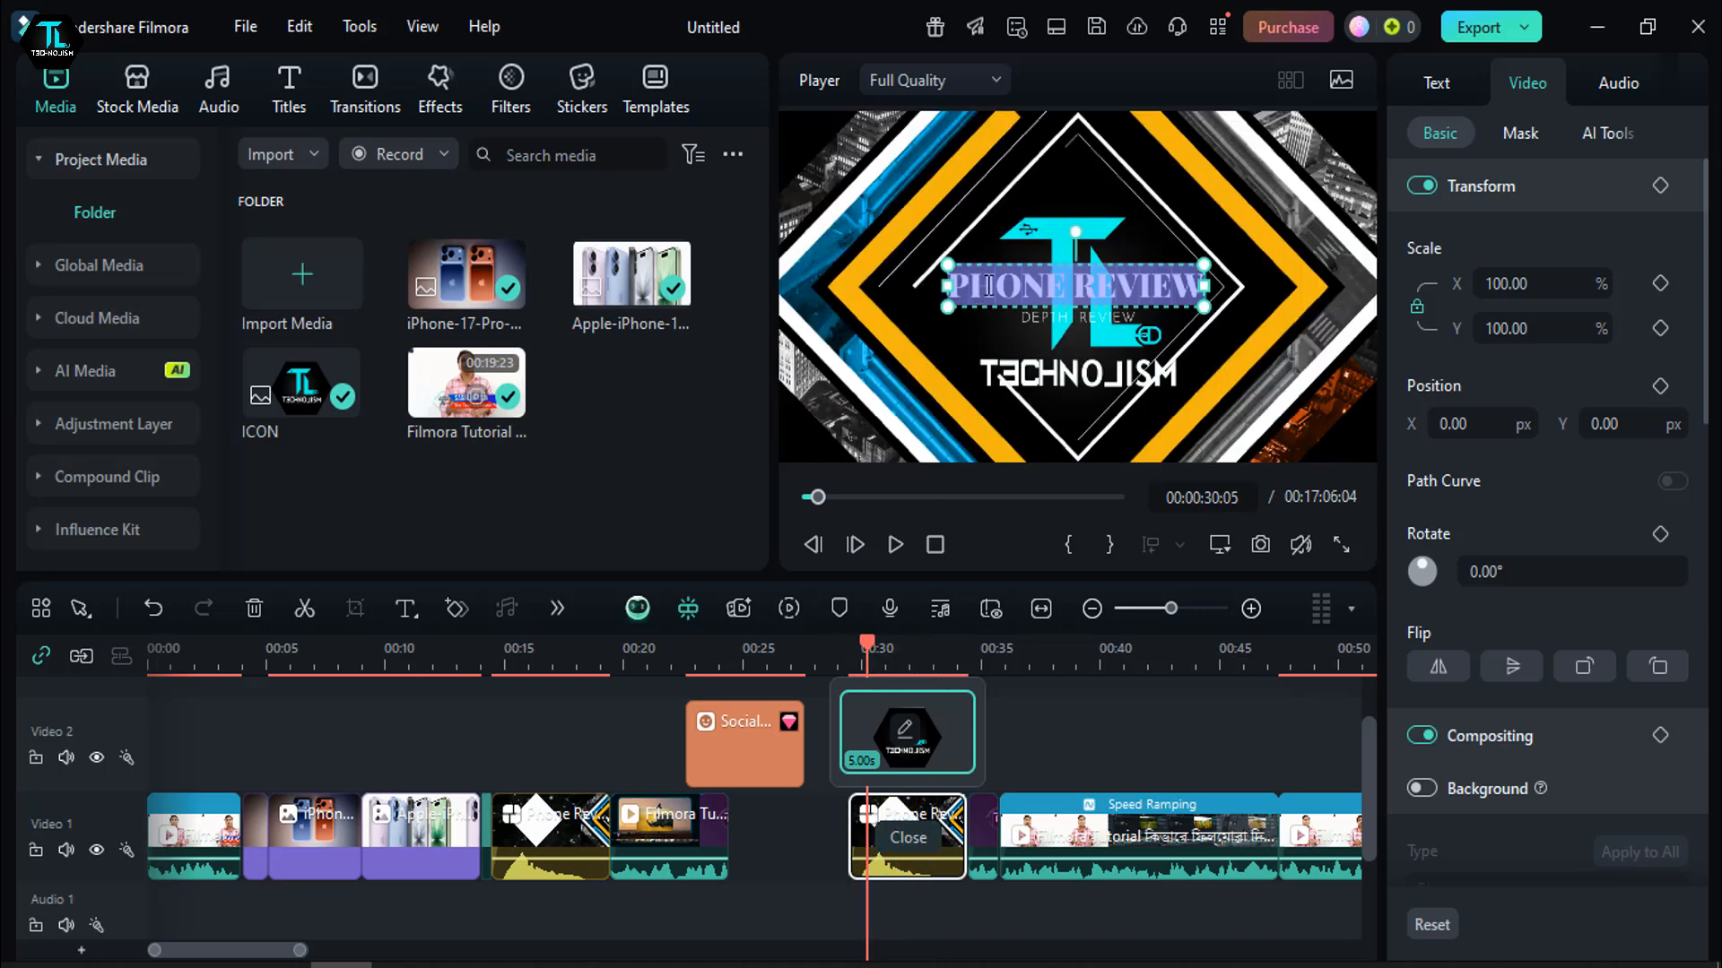
pyautogui.click(1047, 382)
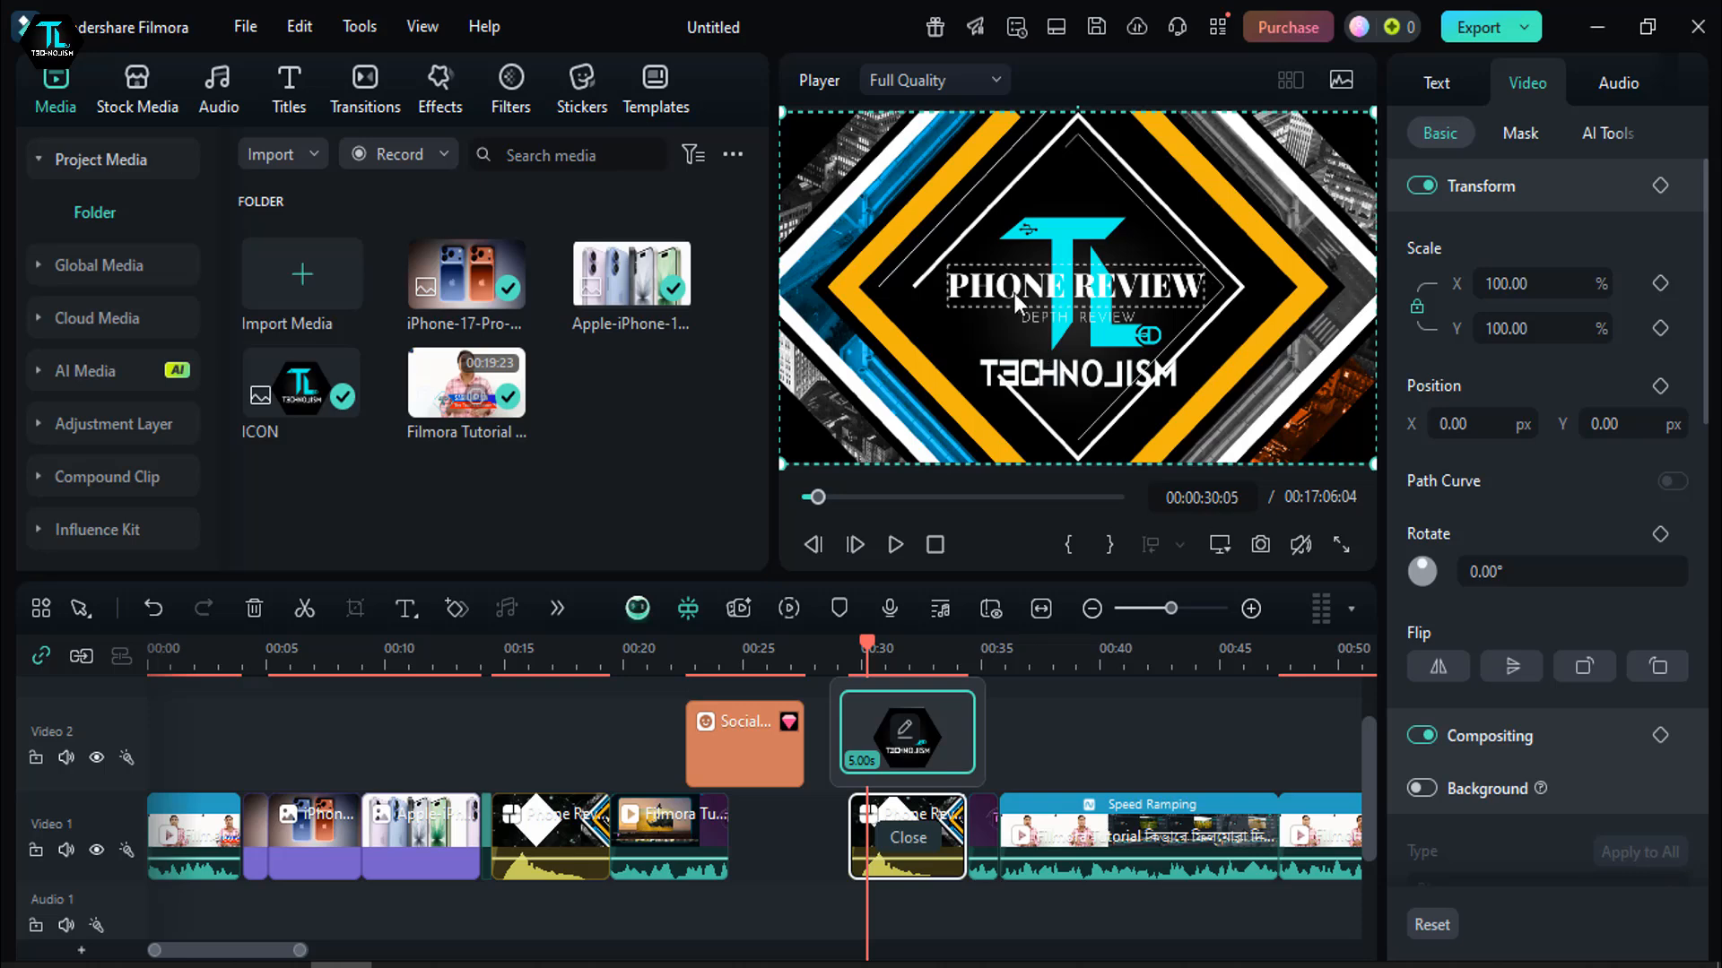
pyautogui.moveTo(1016, 293); pyautogui.dragTo(959, 417)
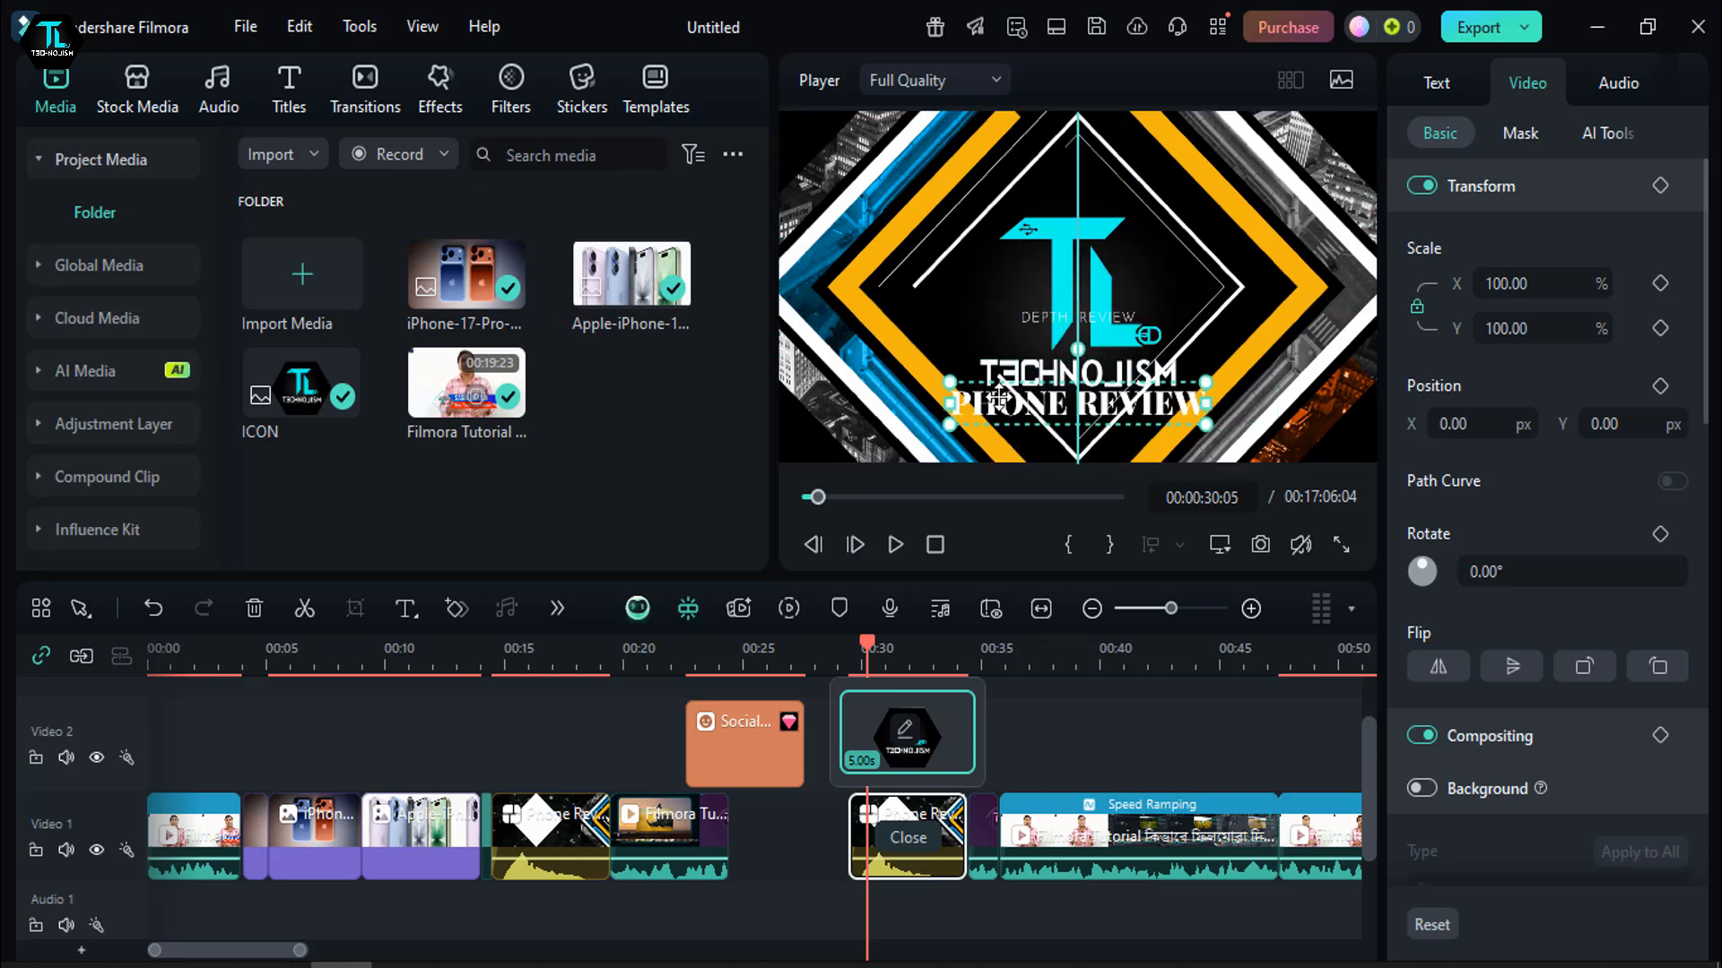
# - Remove only the PHONE REVIEW title from the template clip at about 31 seconds on Video 1, keeping the clip itself
pyautogui.click(257, 609)
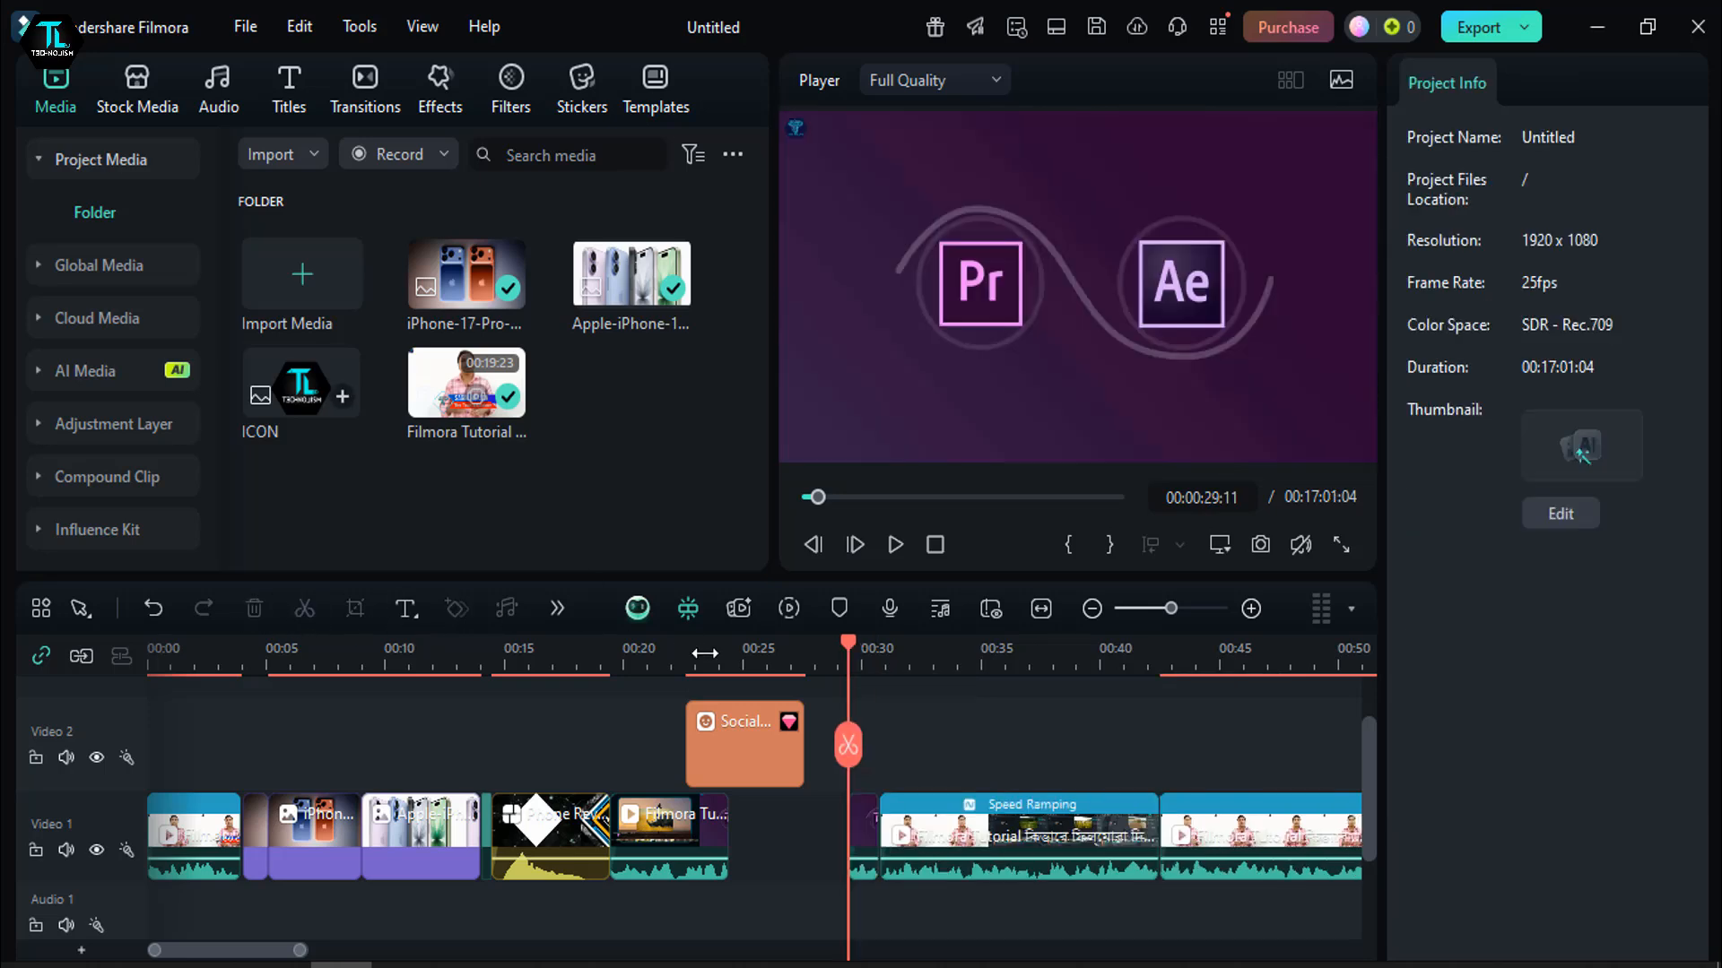
pyautogui.hotkey('ctrl', 'z')
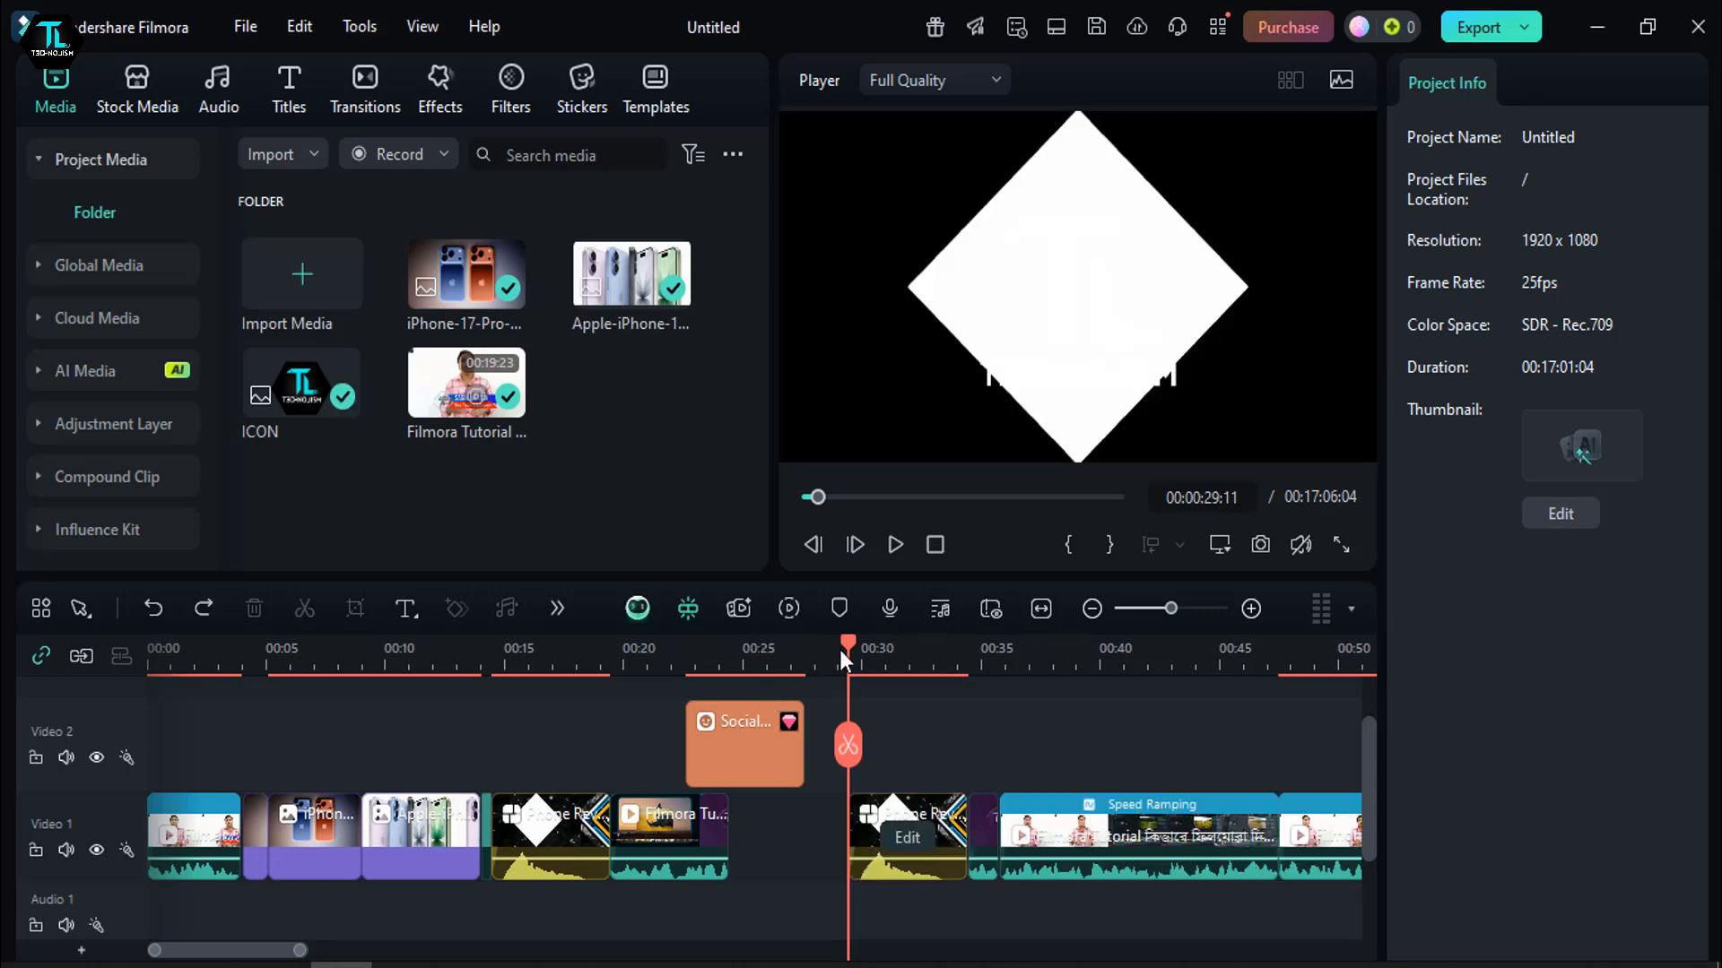
pyautogui.click(902, 653)
pyautogui.click(1013, 399)
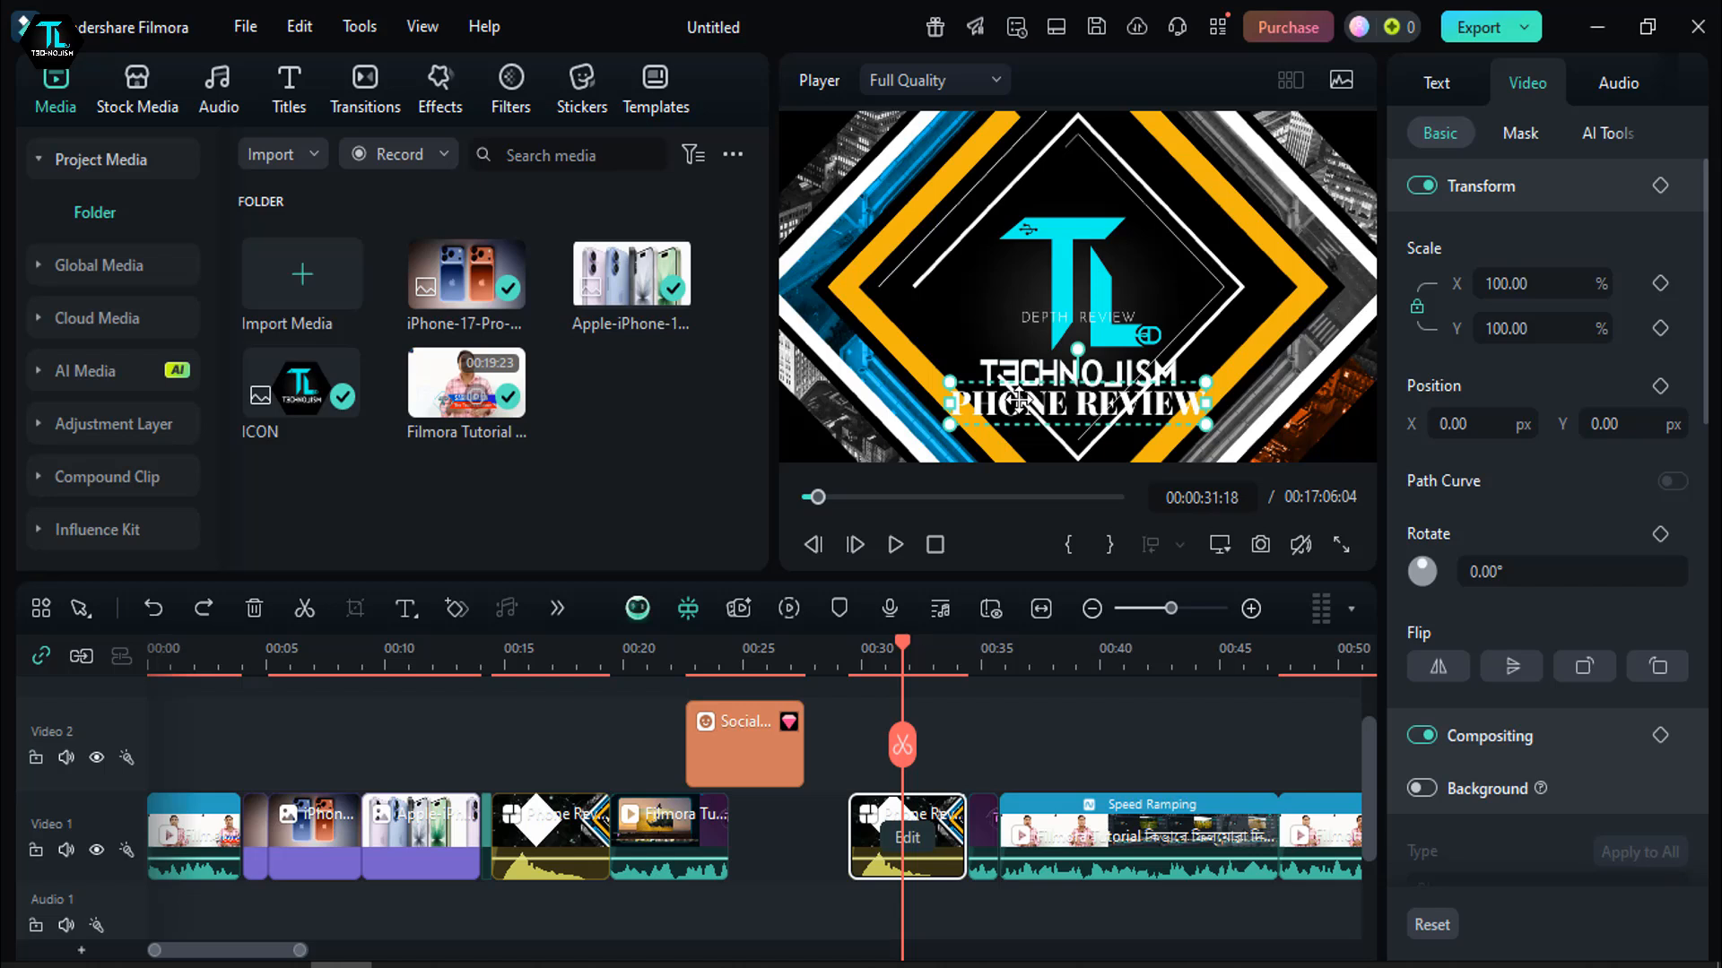
pyautogui.doubleClick(1019, 400)
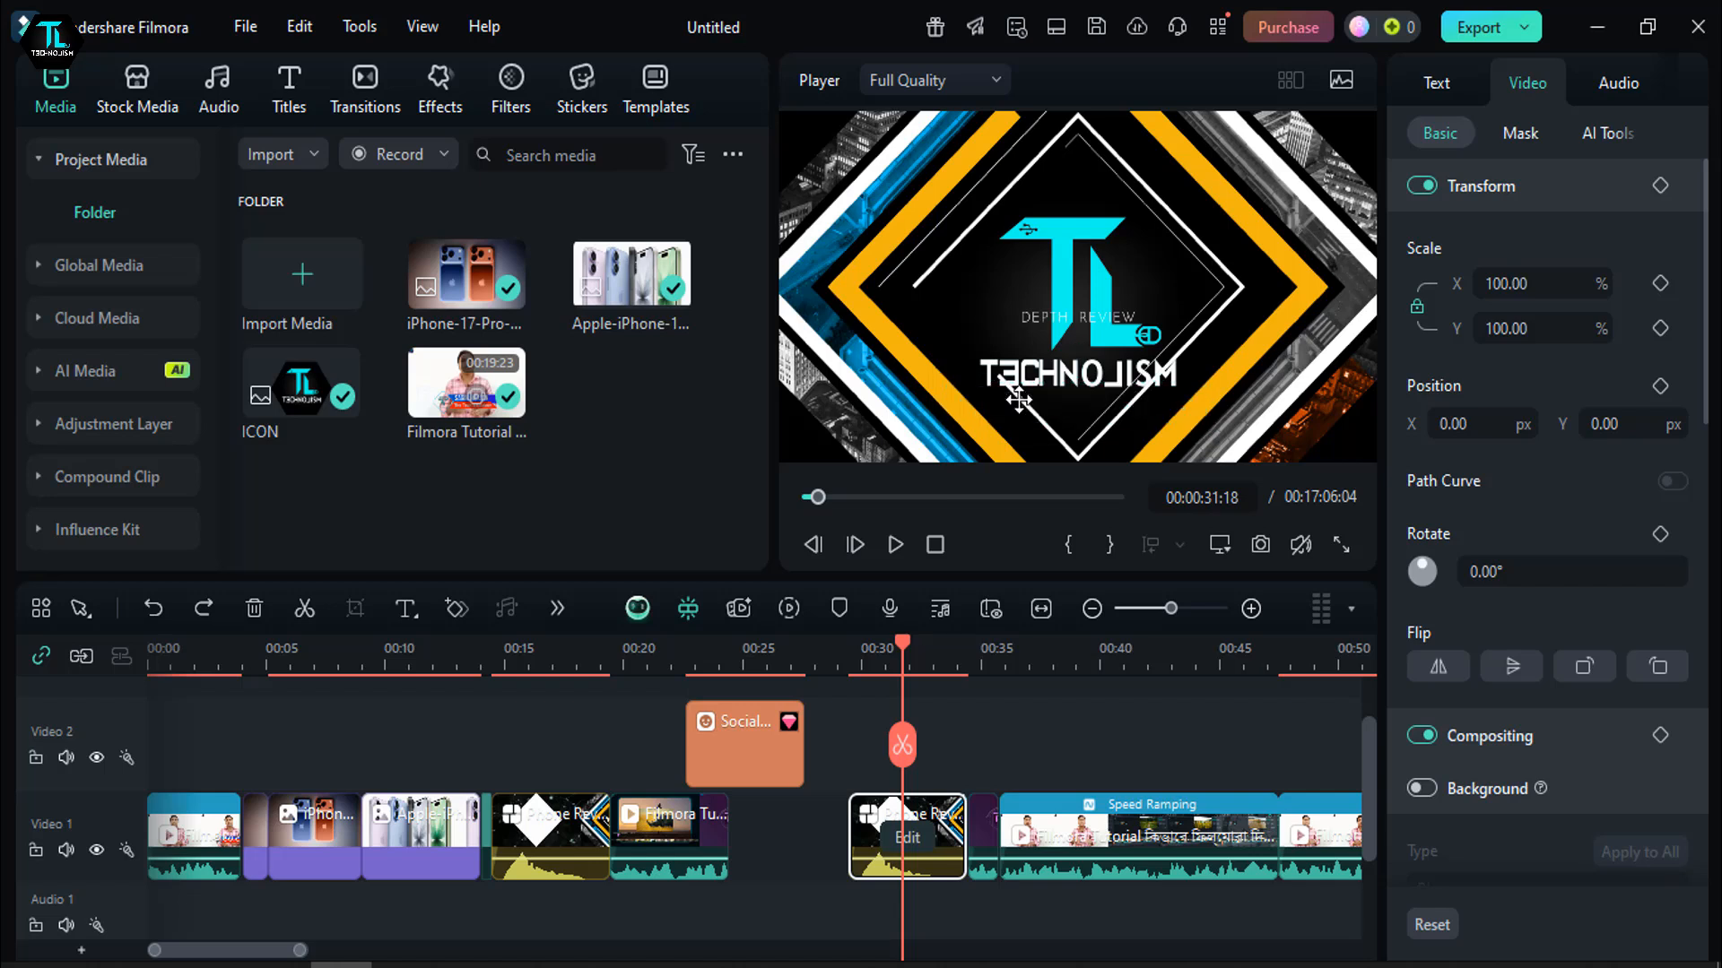
# - Browse the Trending templates for other designs, such as the cinematic, countdown and thanks-for-watching ones
pyautogui.click(653, 82)
pyautogui.scroll(-2, 547, 421)
pyautogui.scroll(-3, 529, 445)
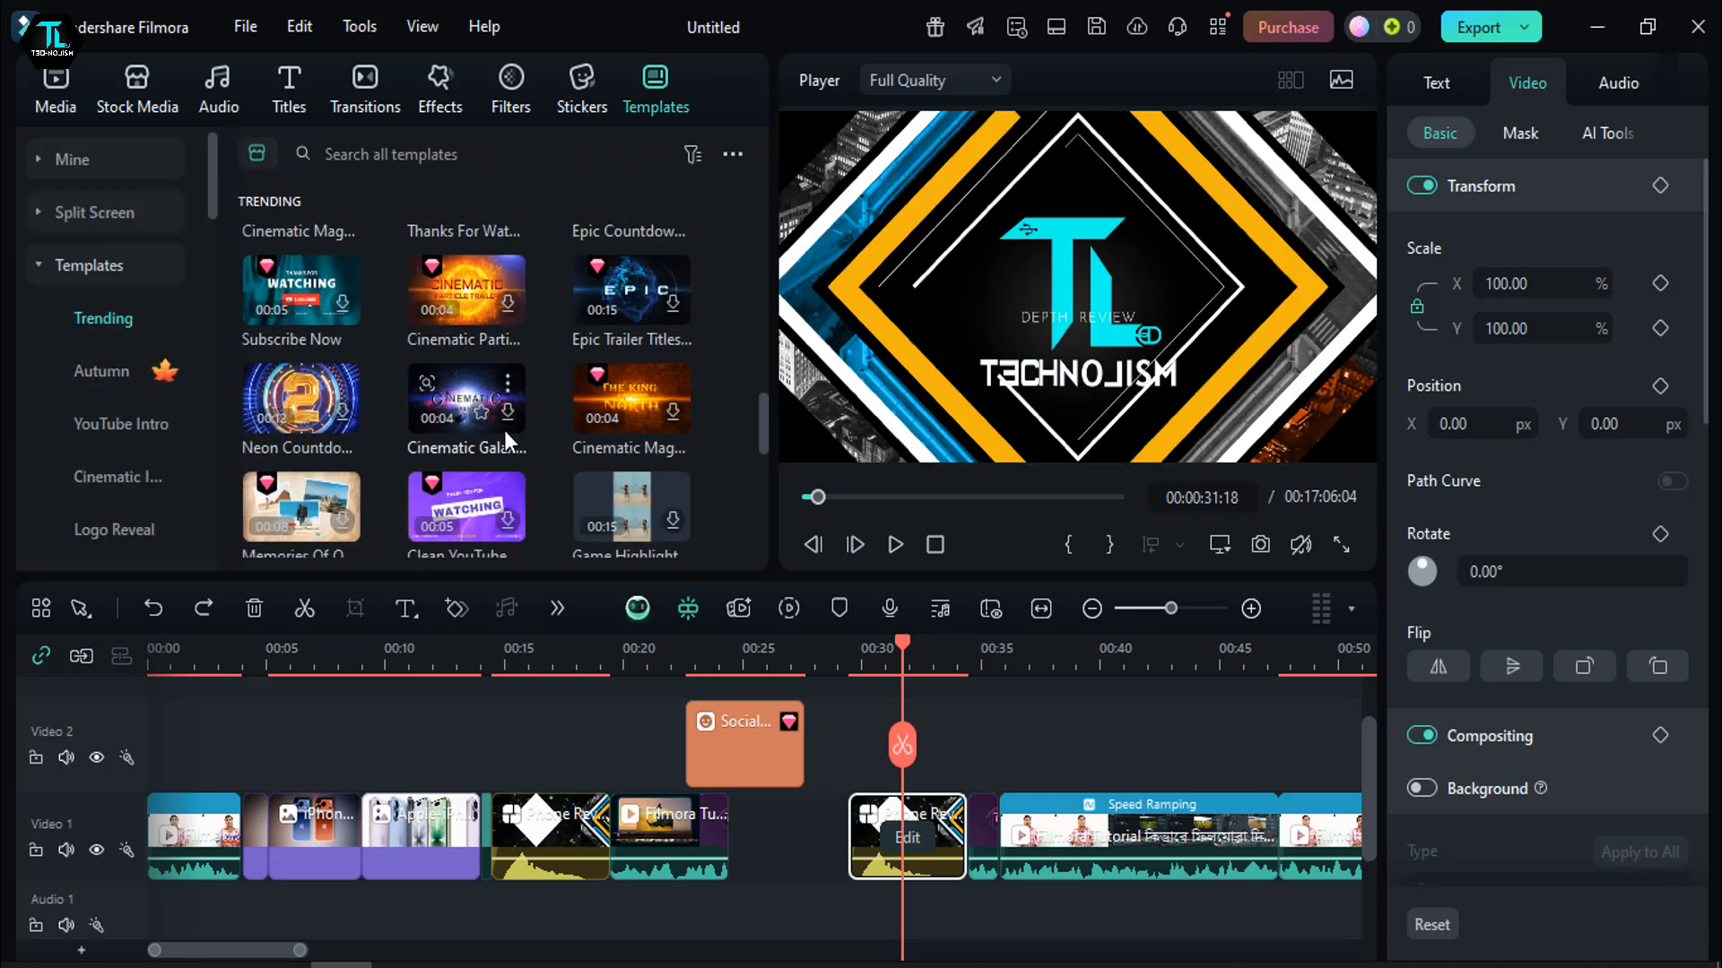
pyautogui.click(1010, 285)
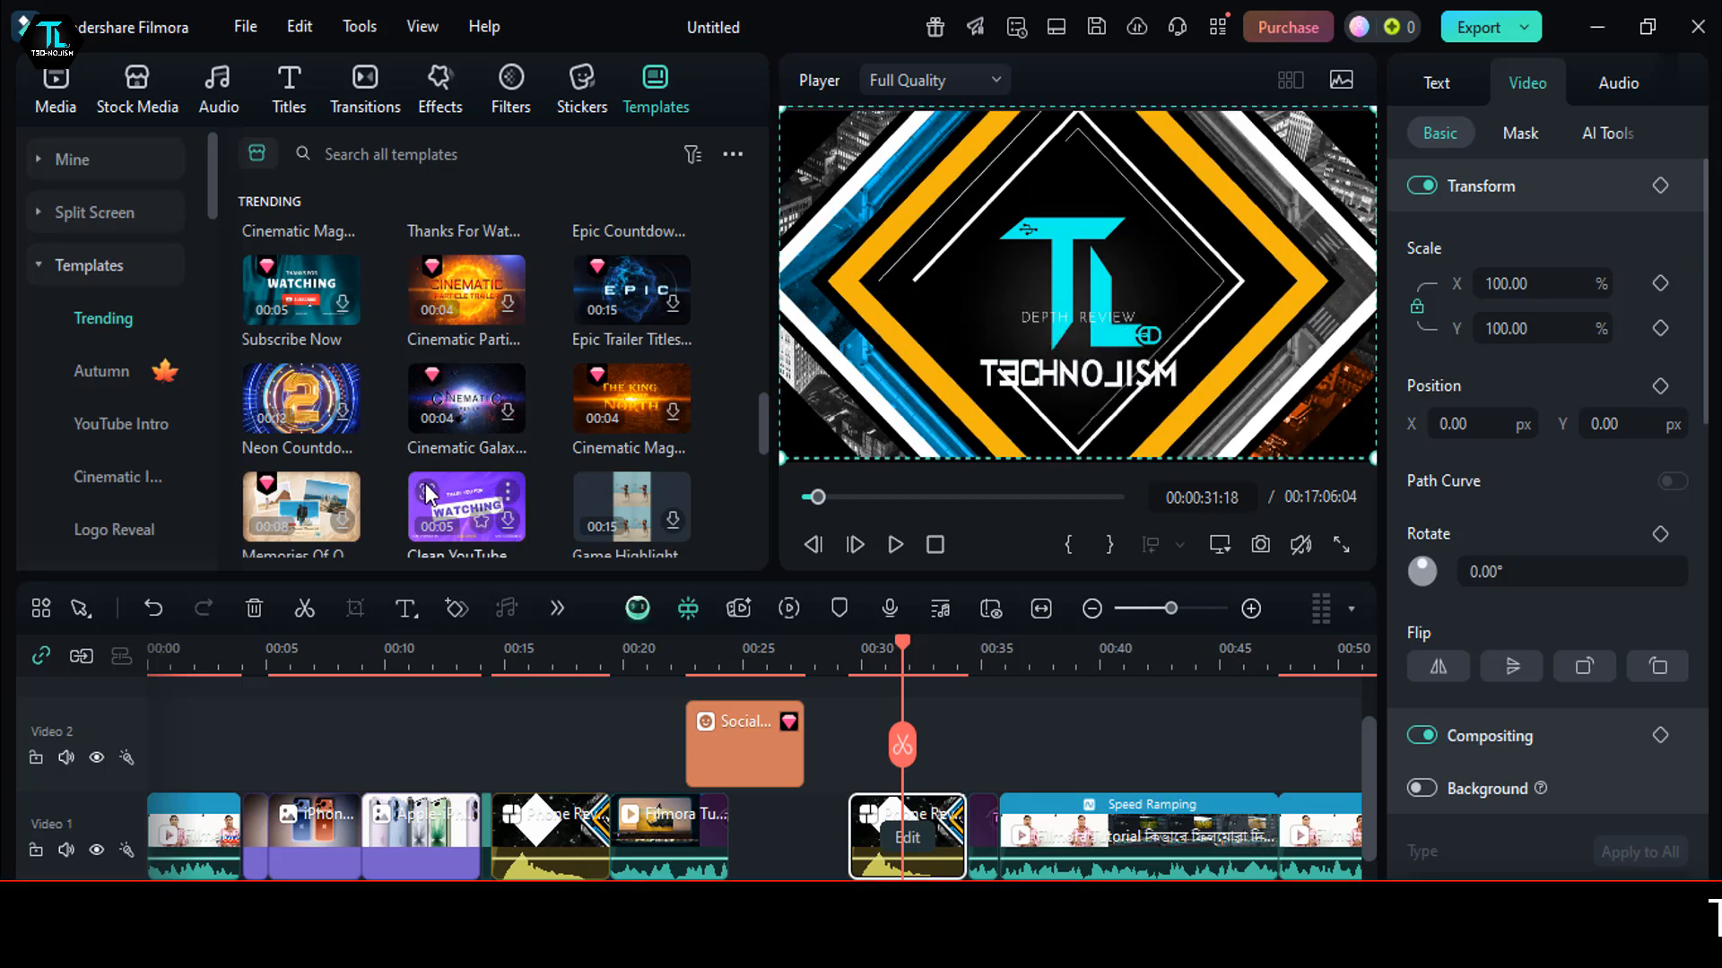
pyautogui.scroll(2, 467, 411)
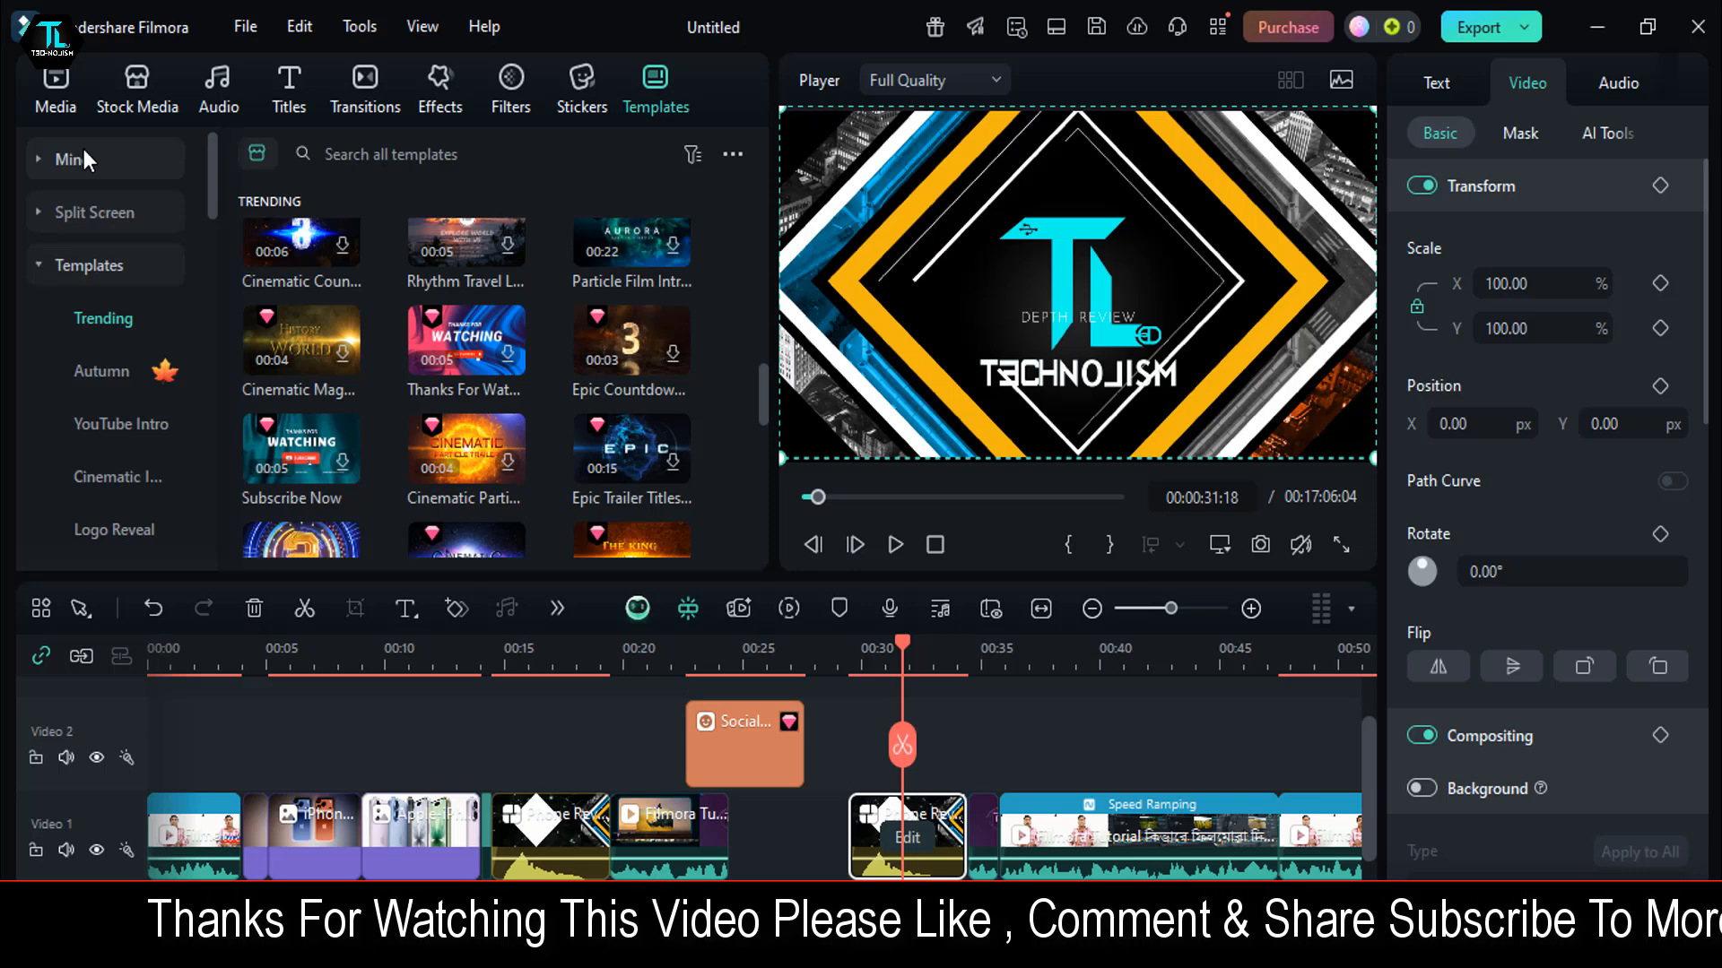
# - Place the Logo Reveal stock background with glowing rings on Video 2 at about 33 seconds and play it back
pyautogui.click(148, 82)
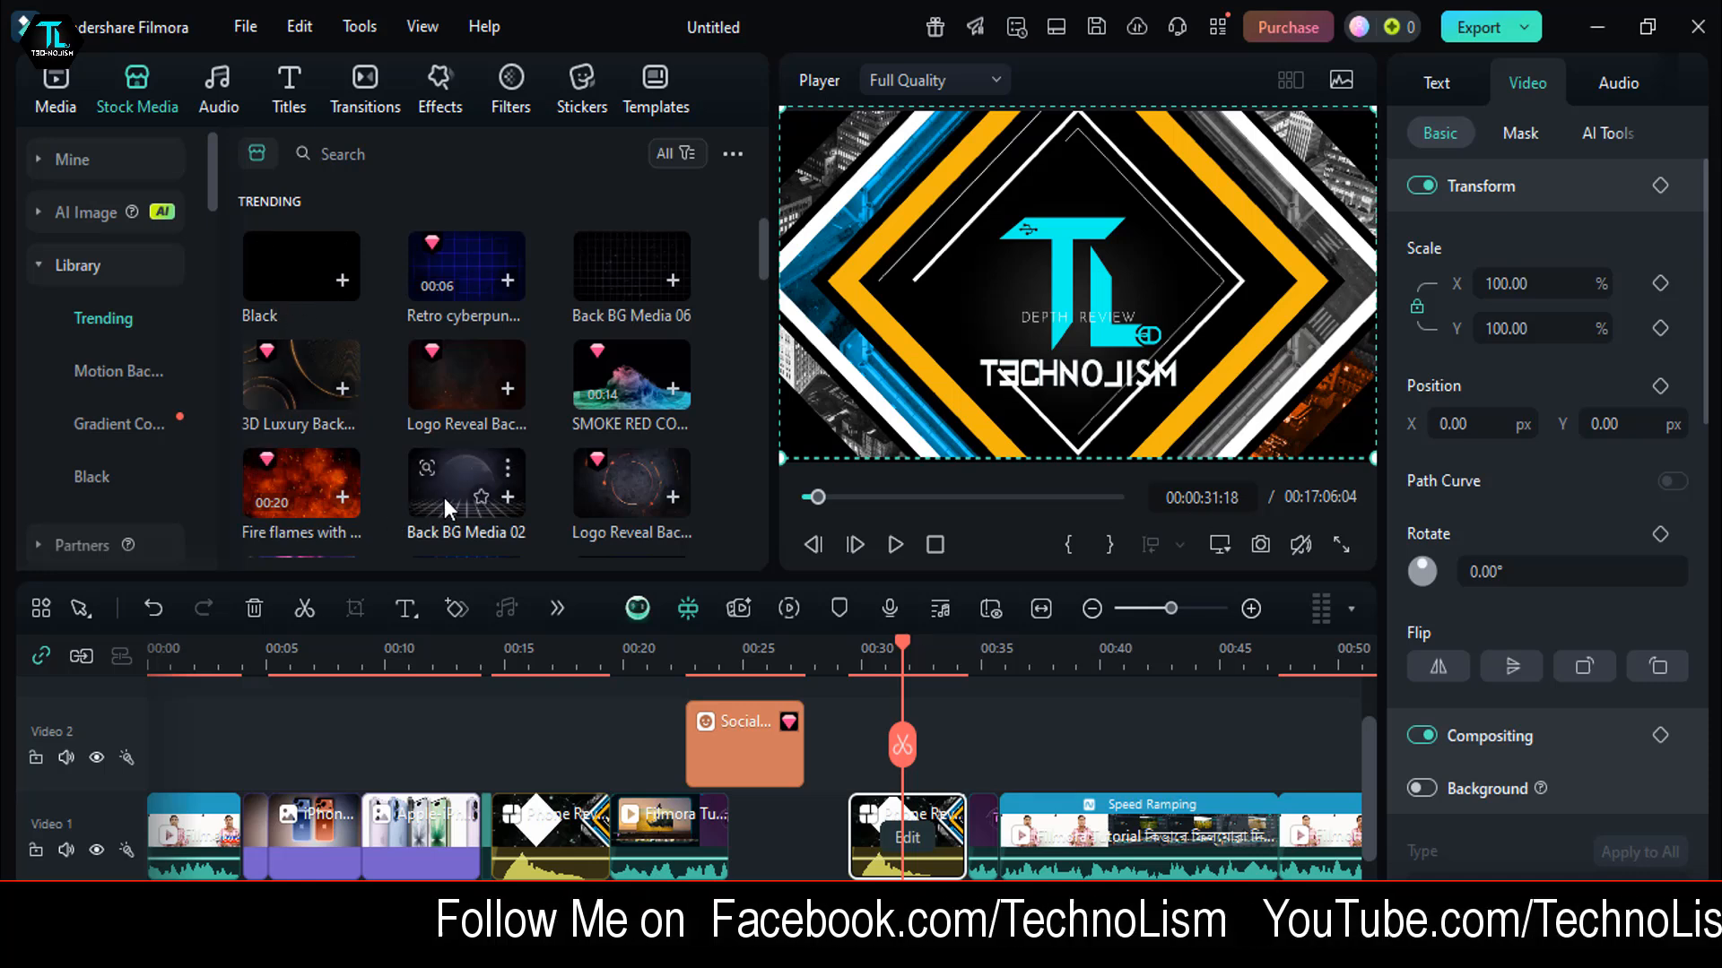
pyautogui.moveTo(615, 491); pyautogui.dragTo(993, 762)
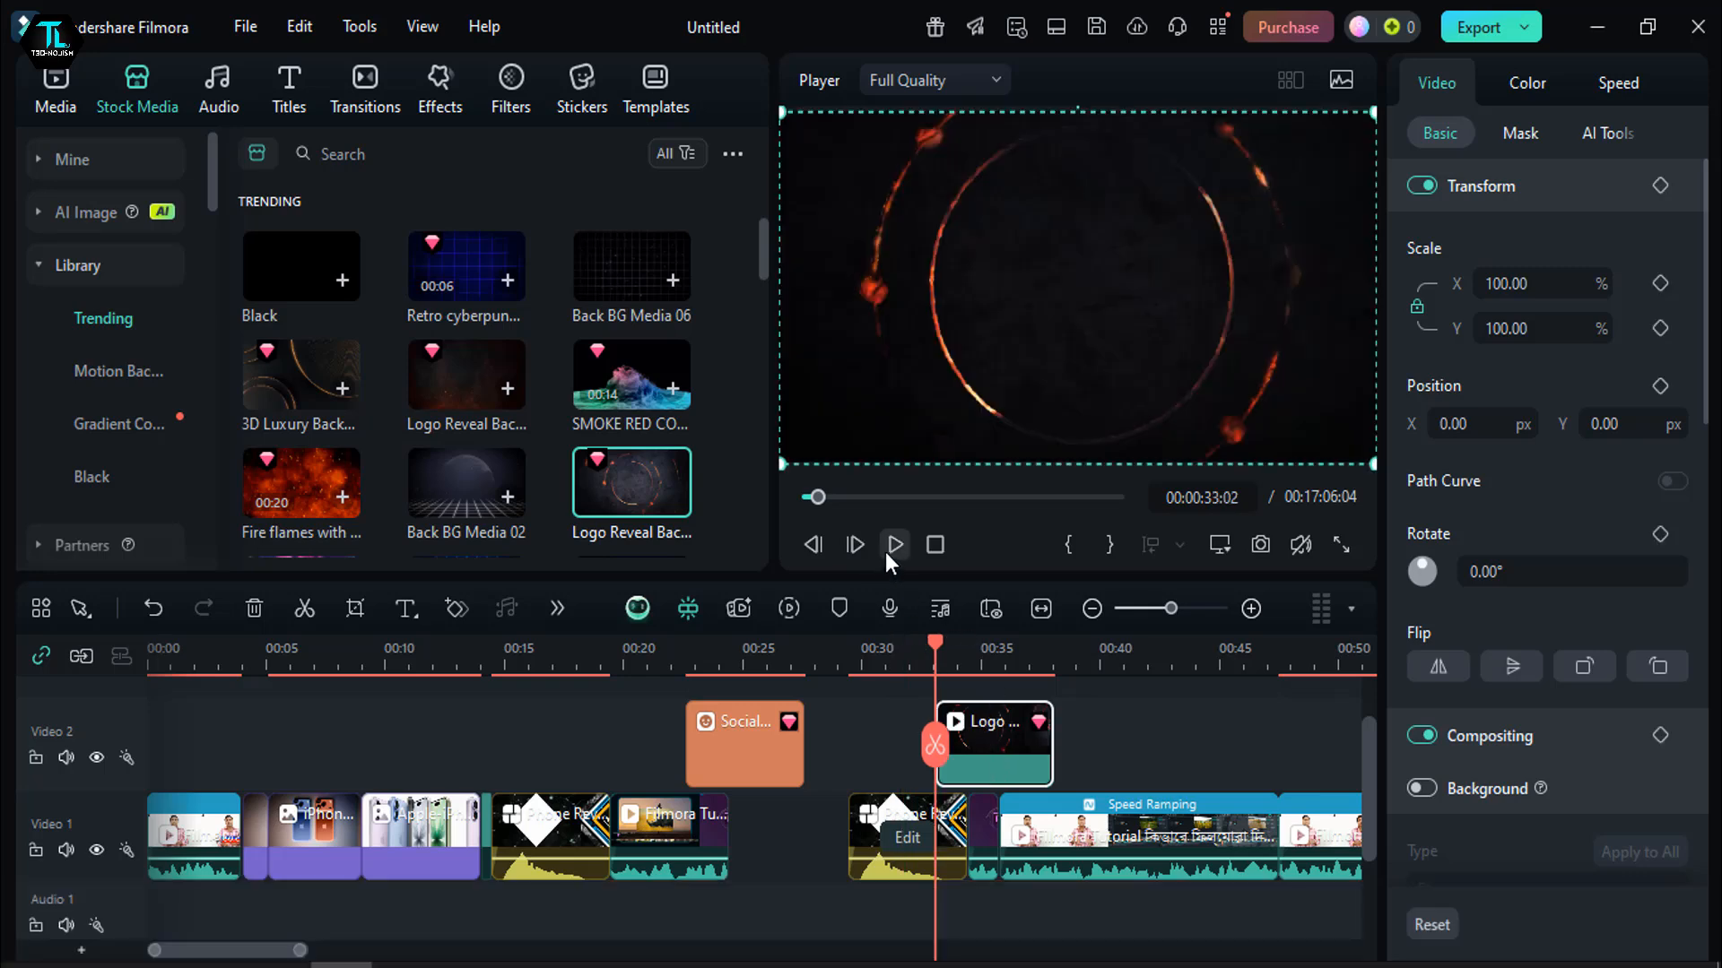
pyautogui.click(885, 551)
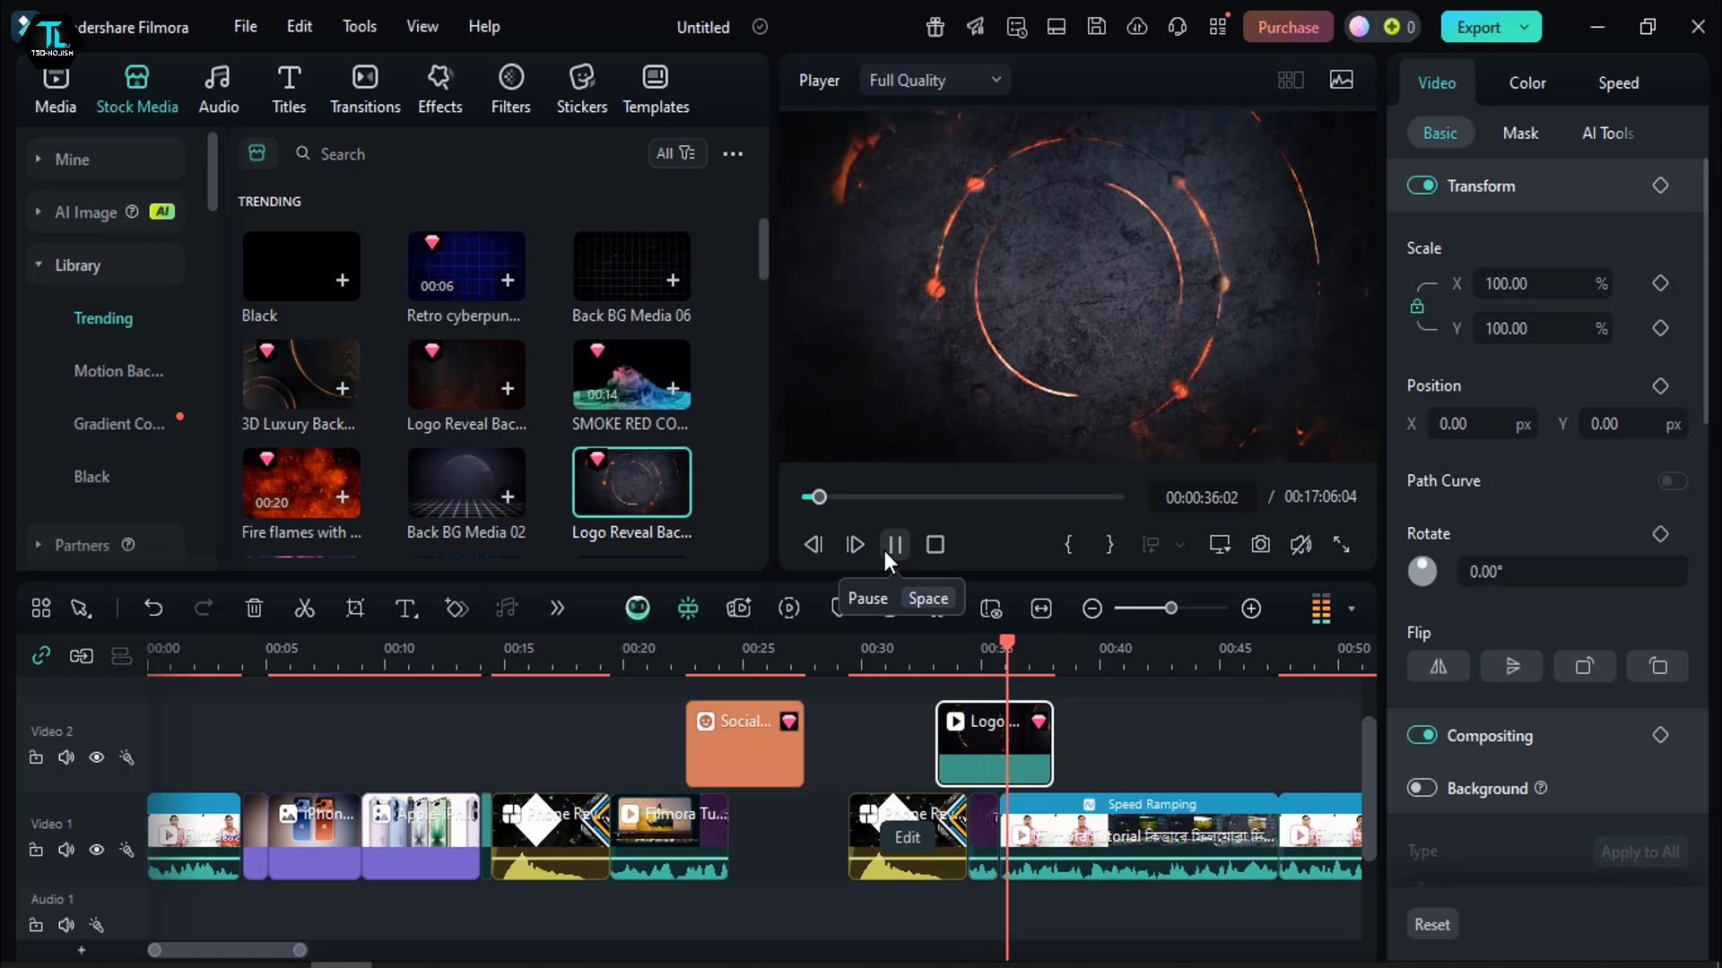
pyautogui.click(884, 550)
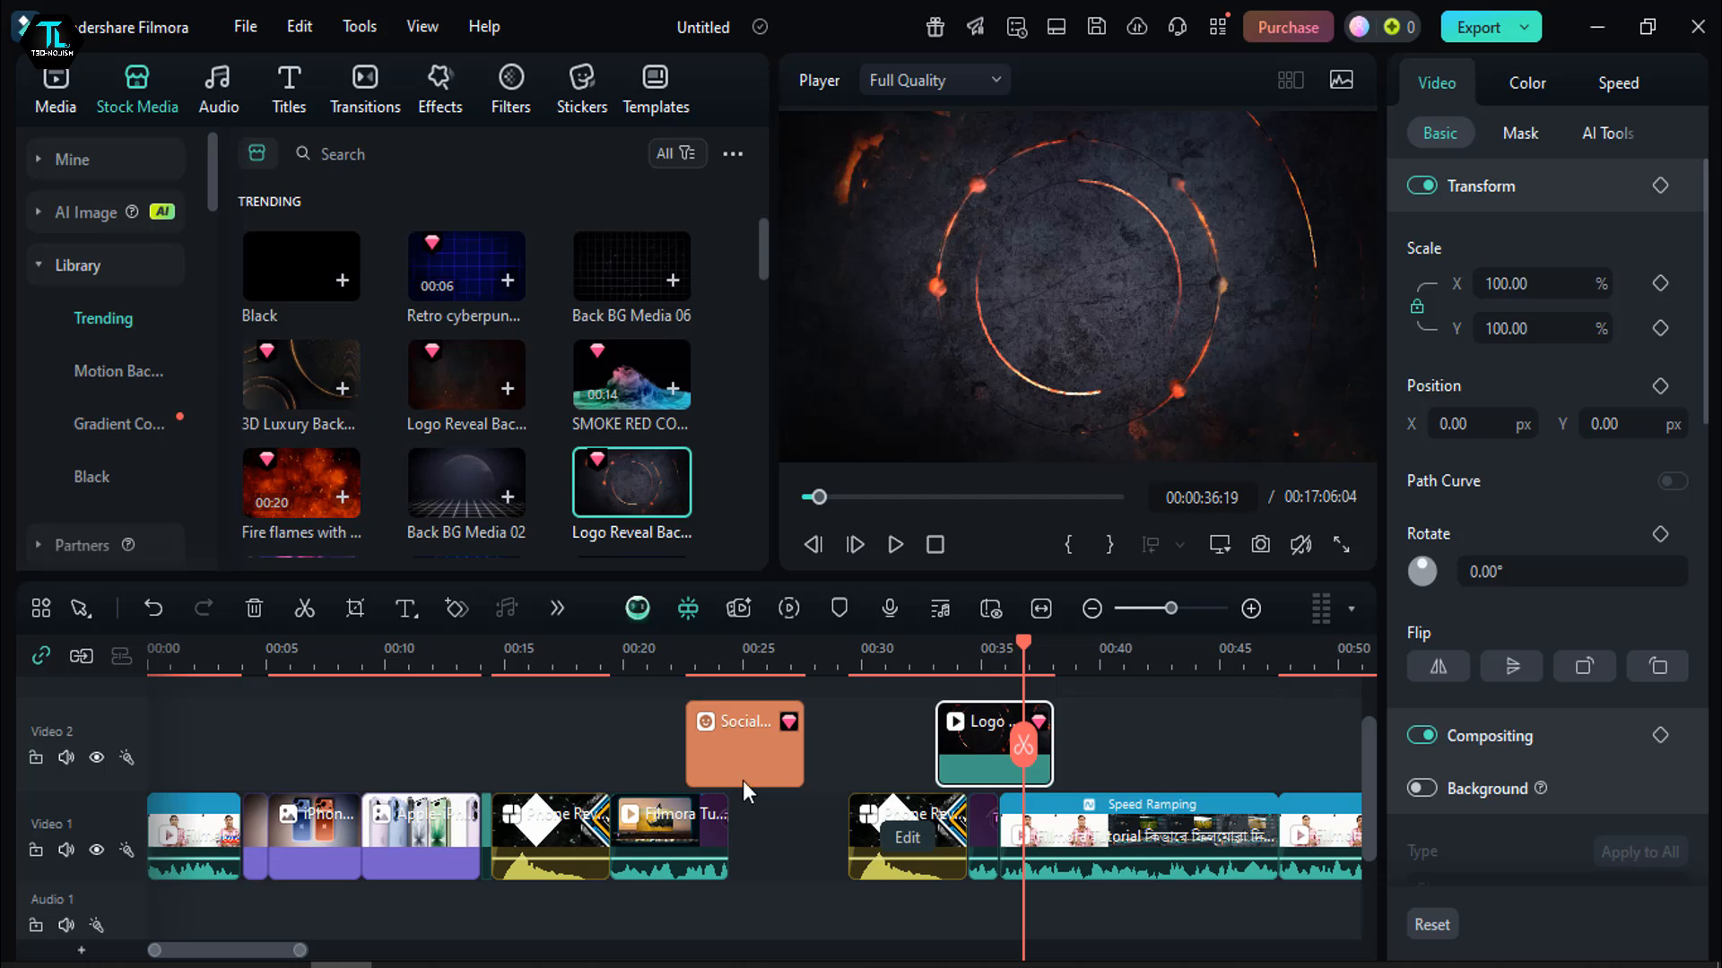
# - With the playhead at about 33 seconds, inspect the voiceover recording settings and save folder, and close them without recording
pyautogui.click(1099, 744)
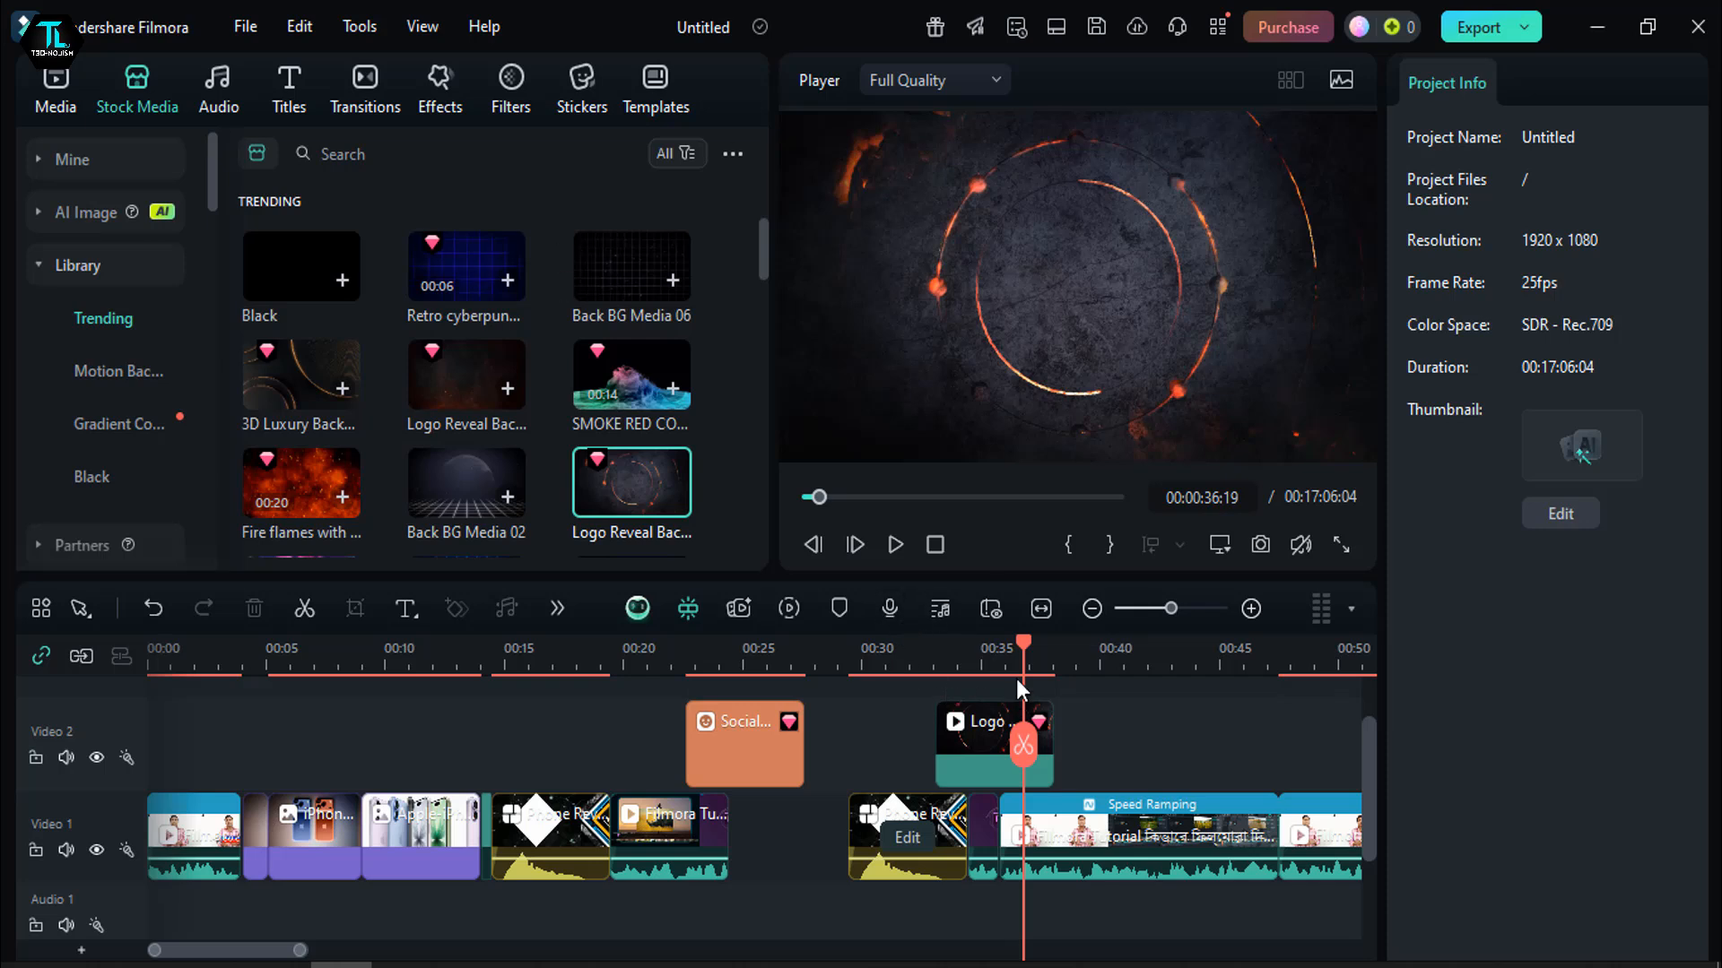
pyautogui.click(982, 652)
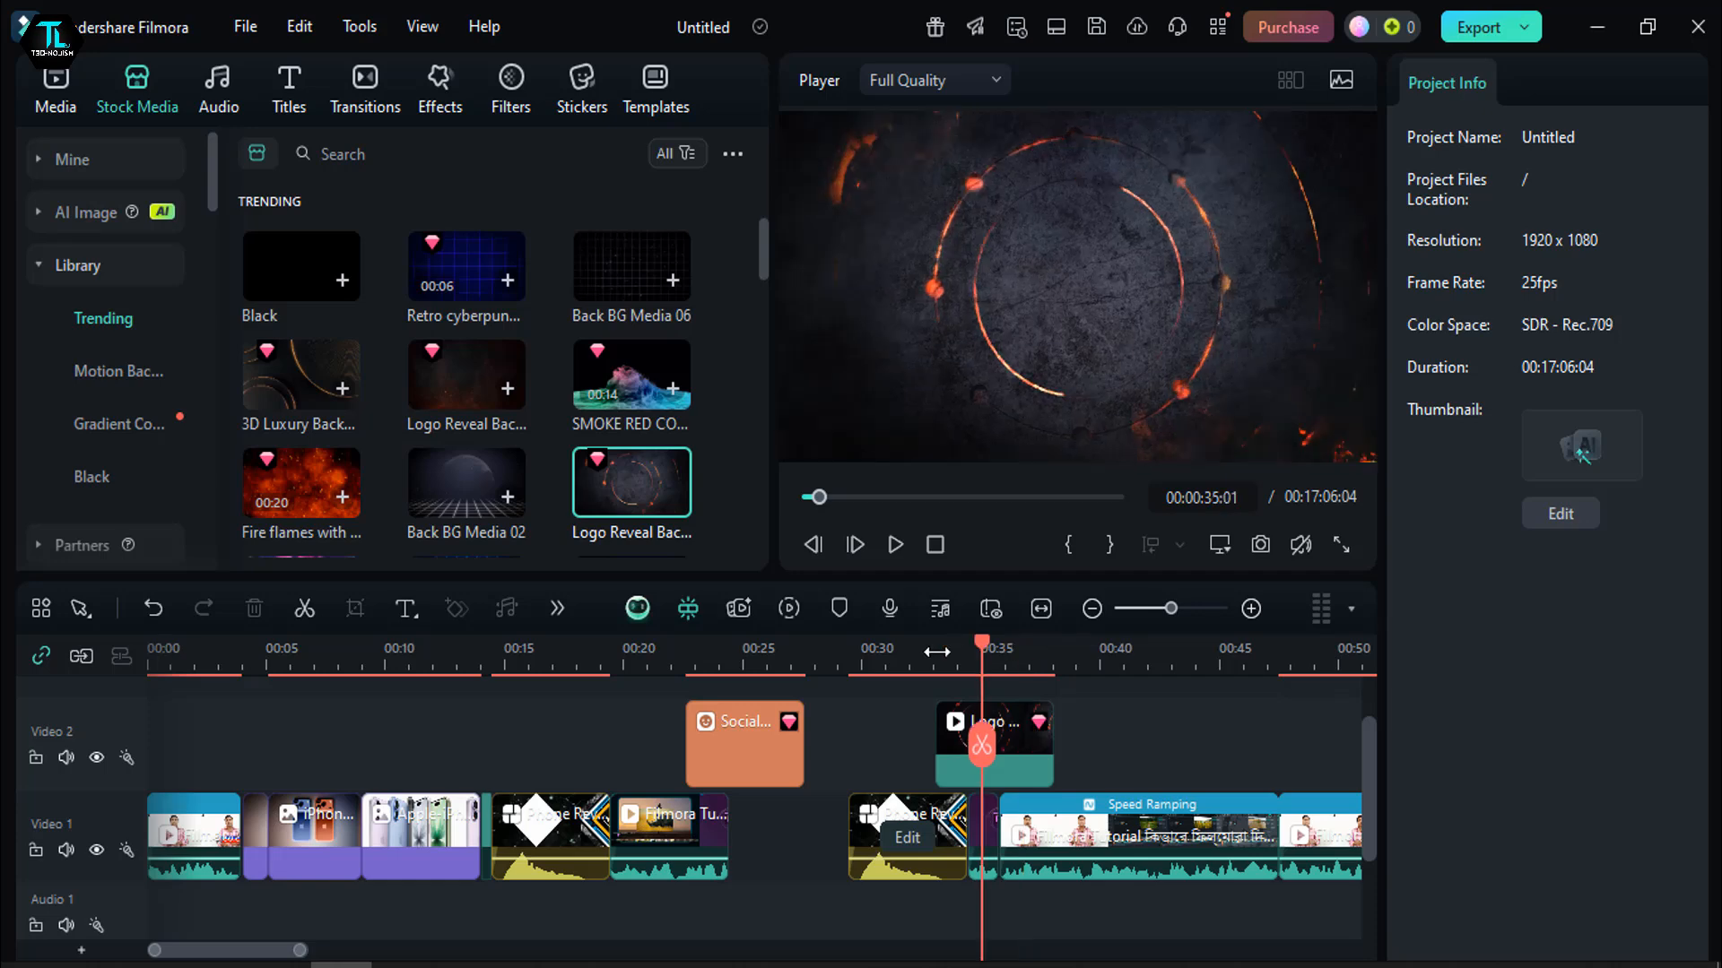
pyautogui.click(937, 652)
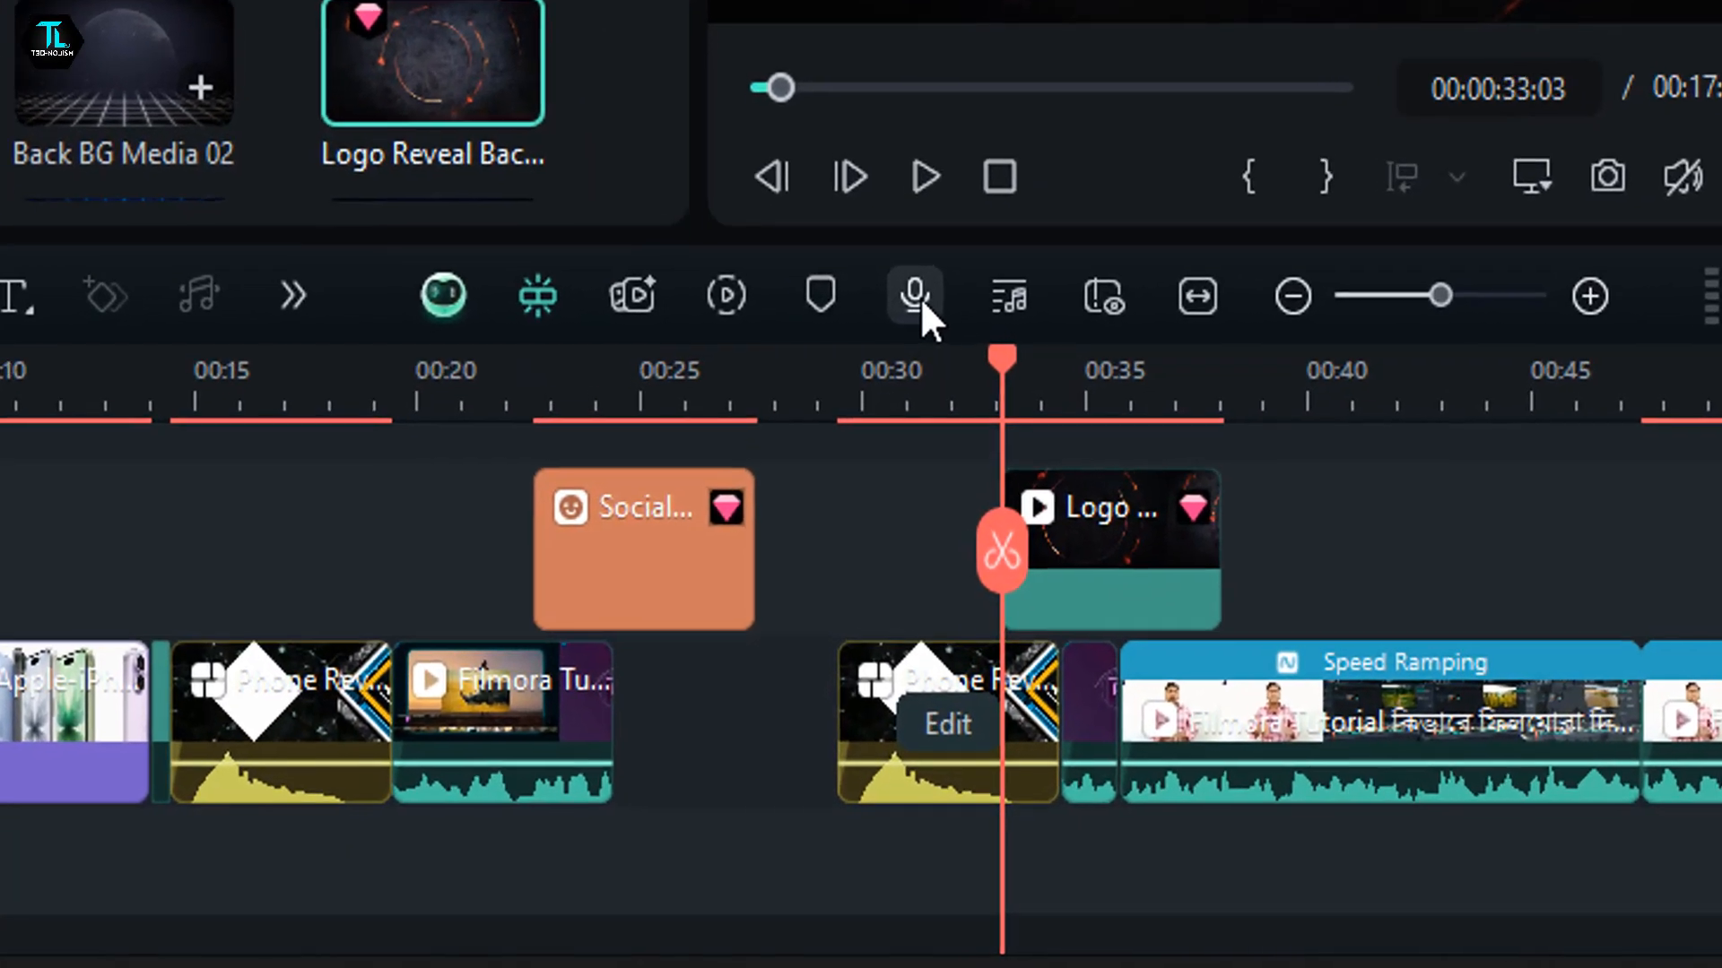
pyautogui.click(914, 278)
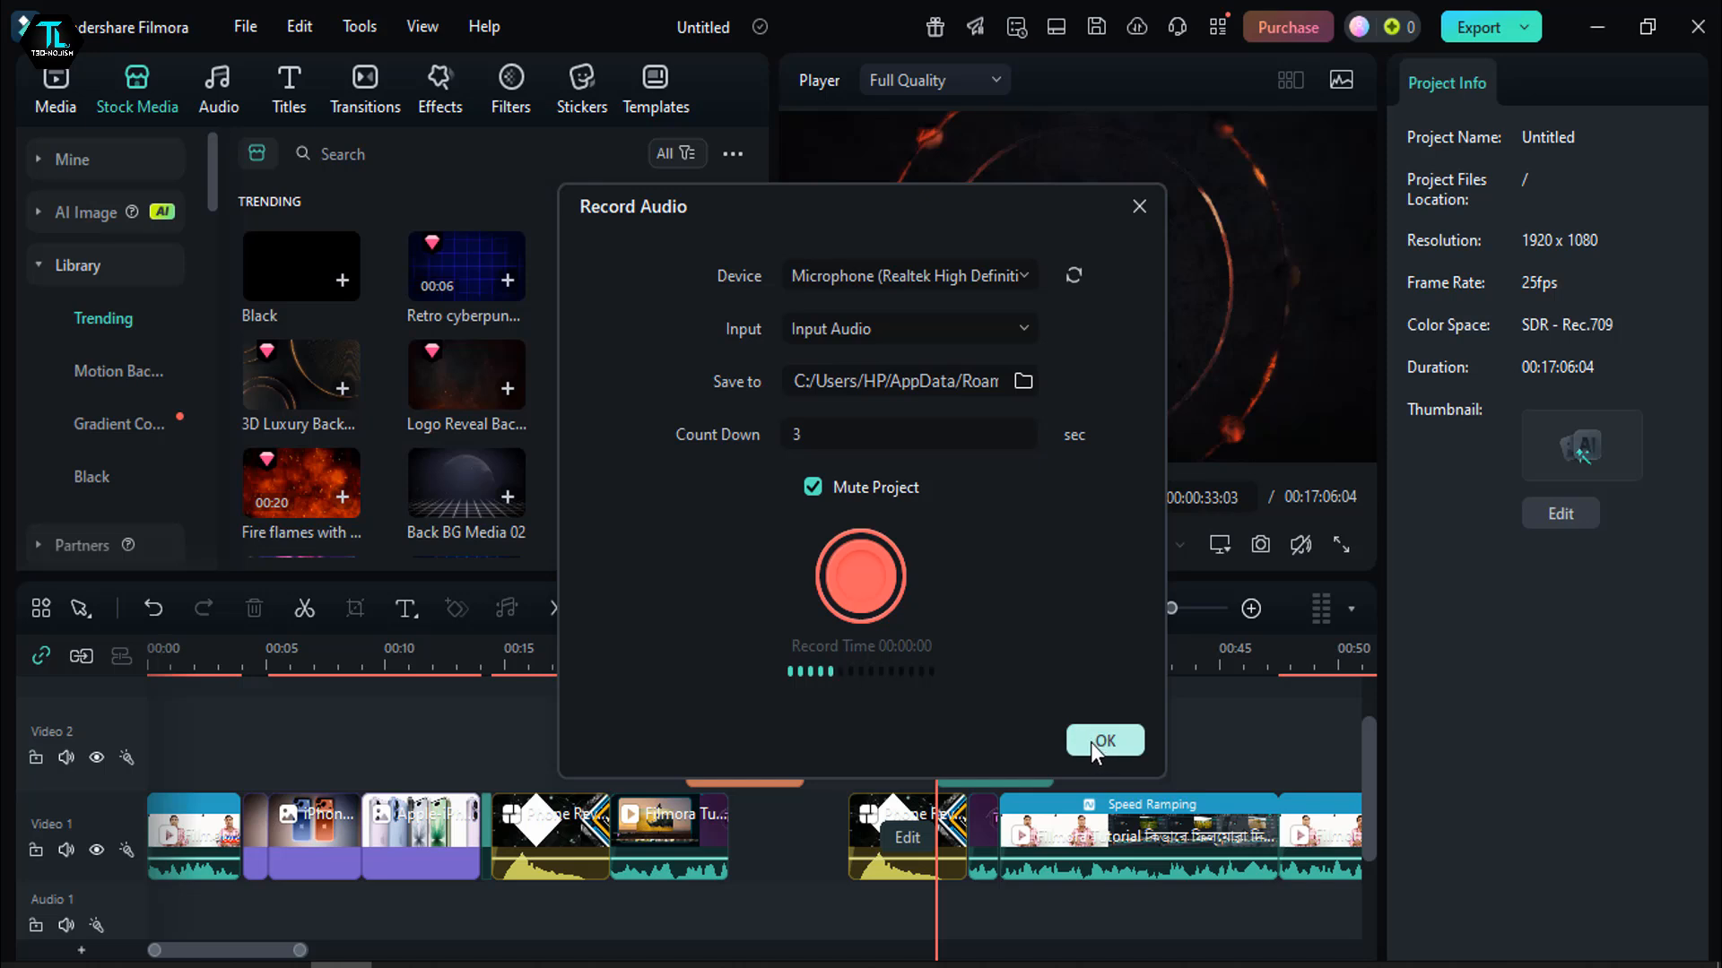
pyautogui.click(1020, 385)
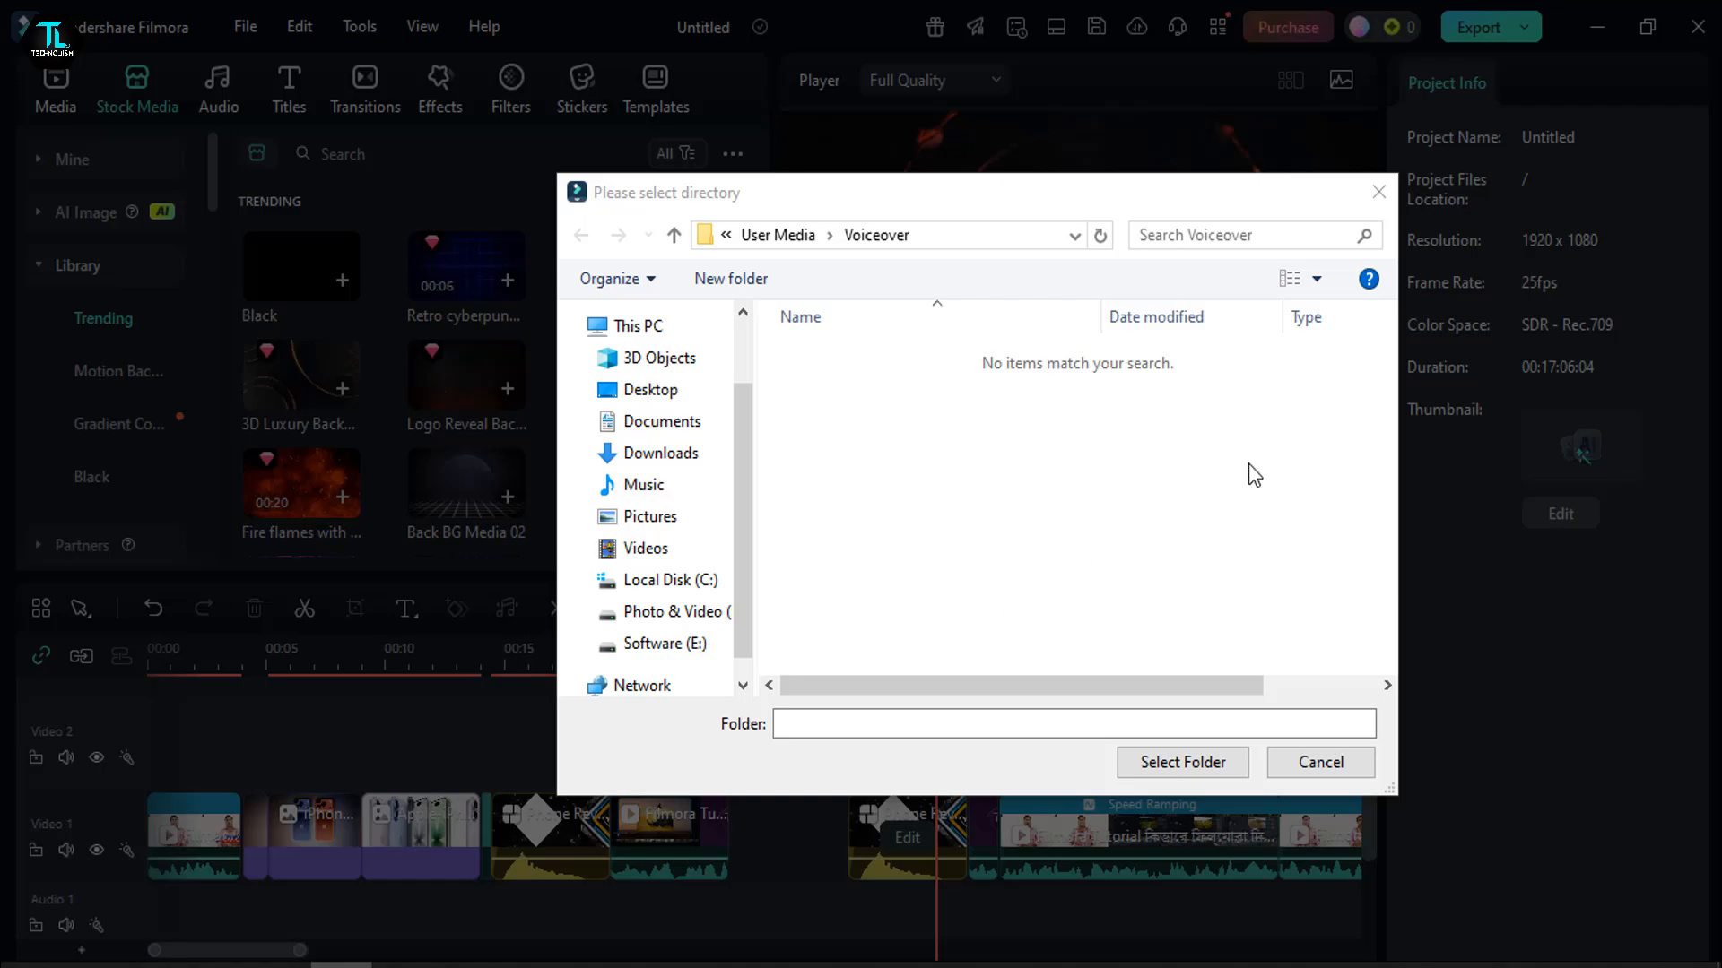
pyautogui.click(1378, 191)
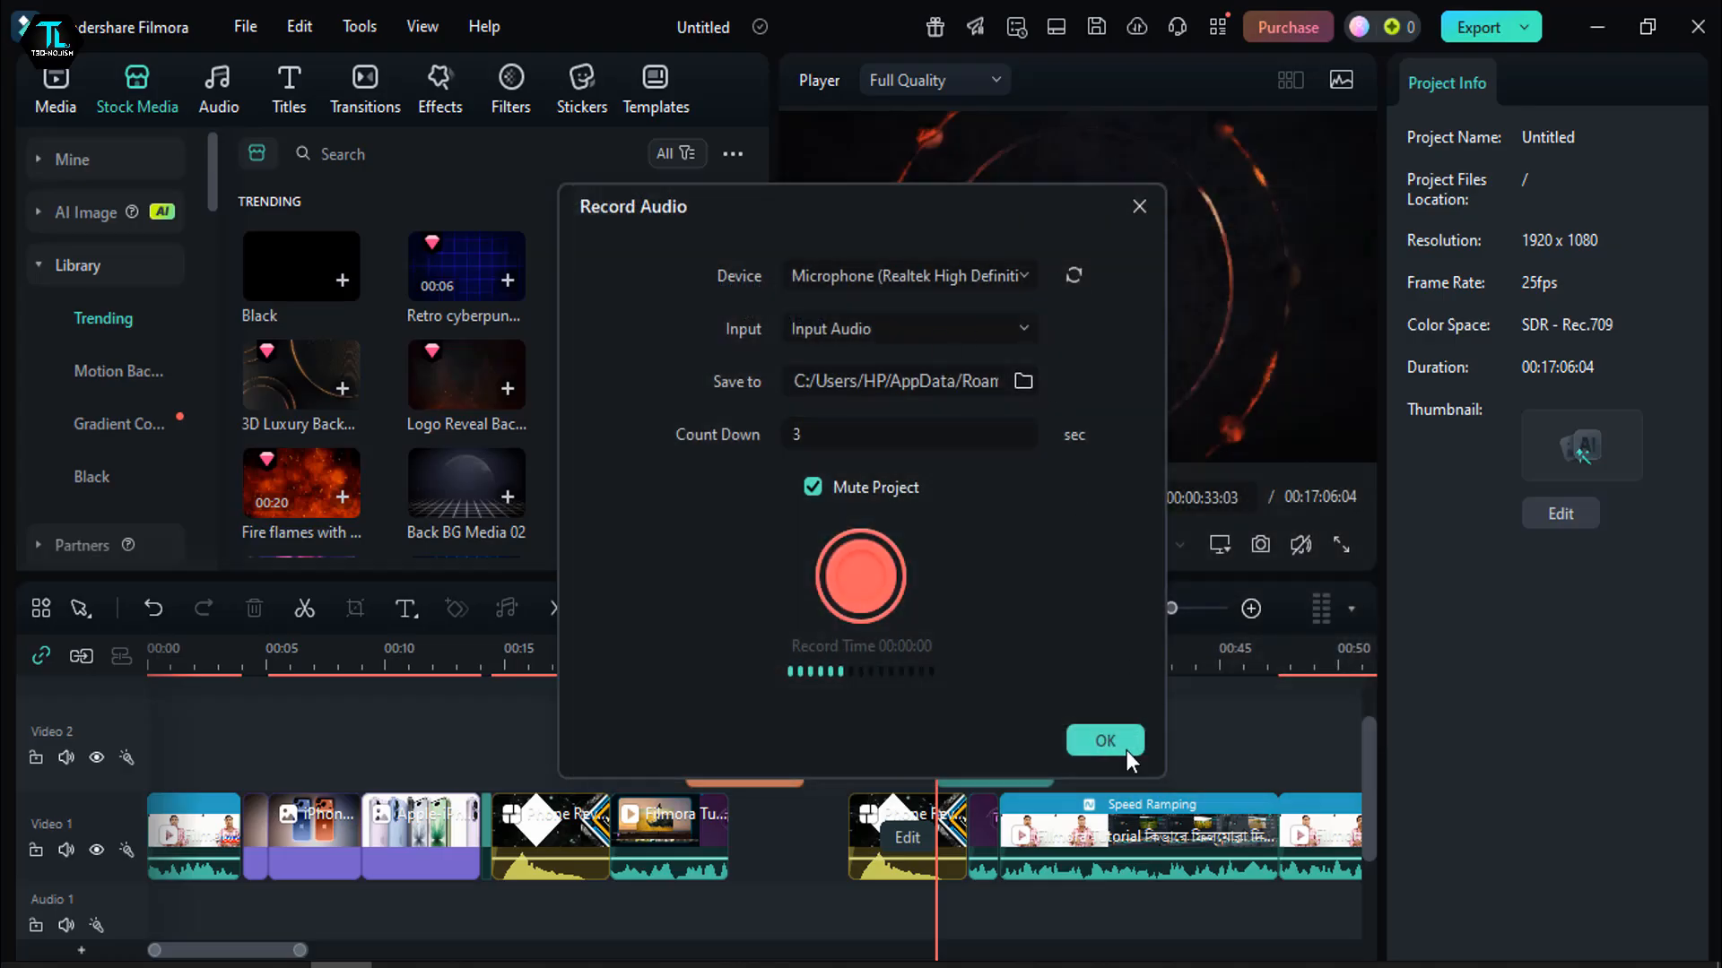
pyautogui.click(1139, 206)
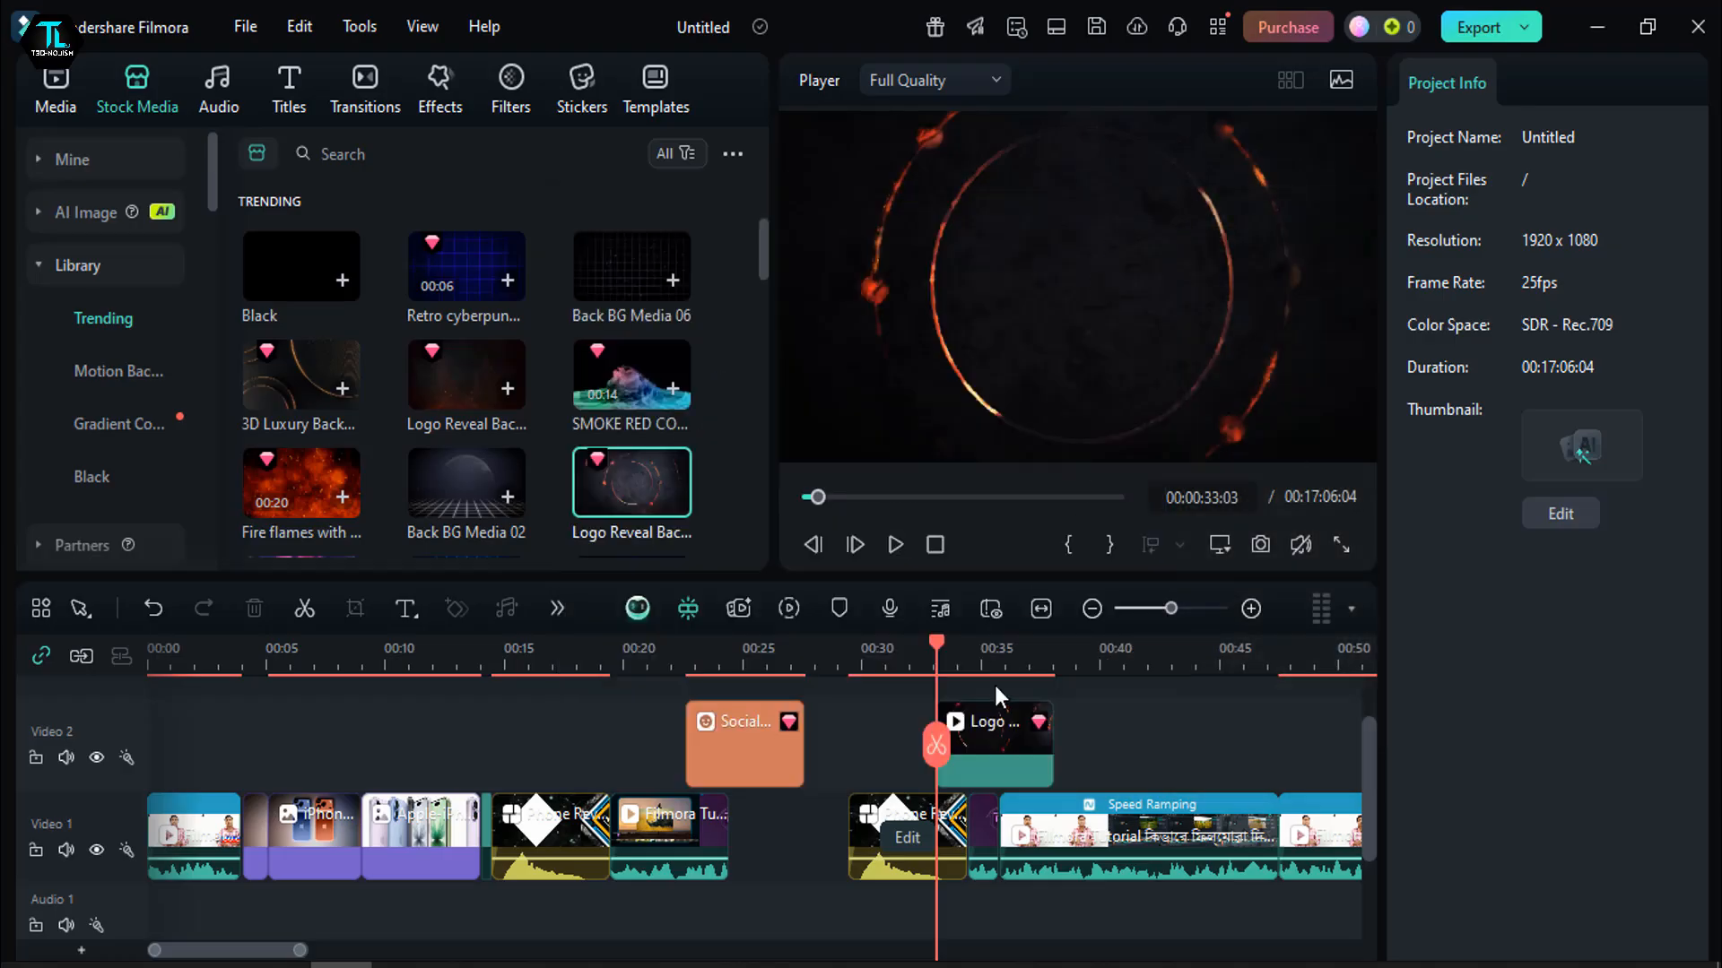